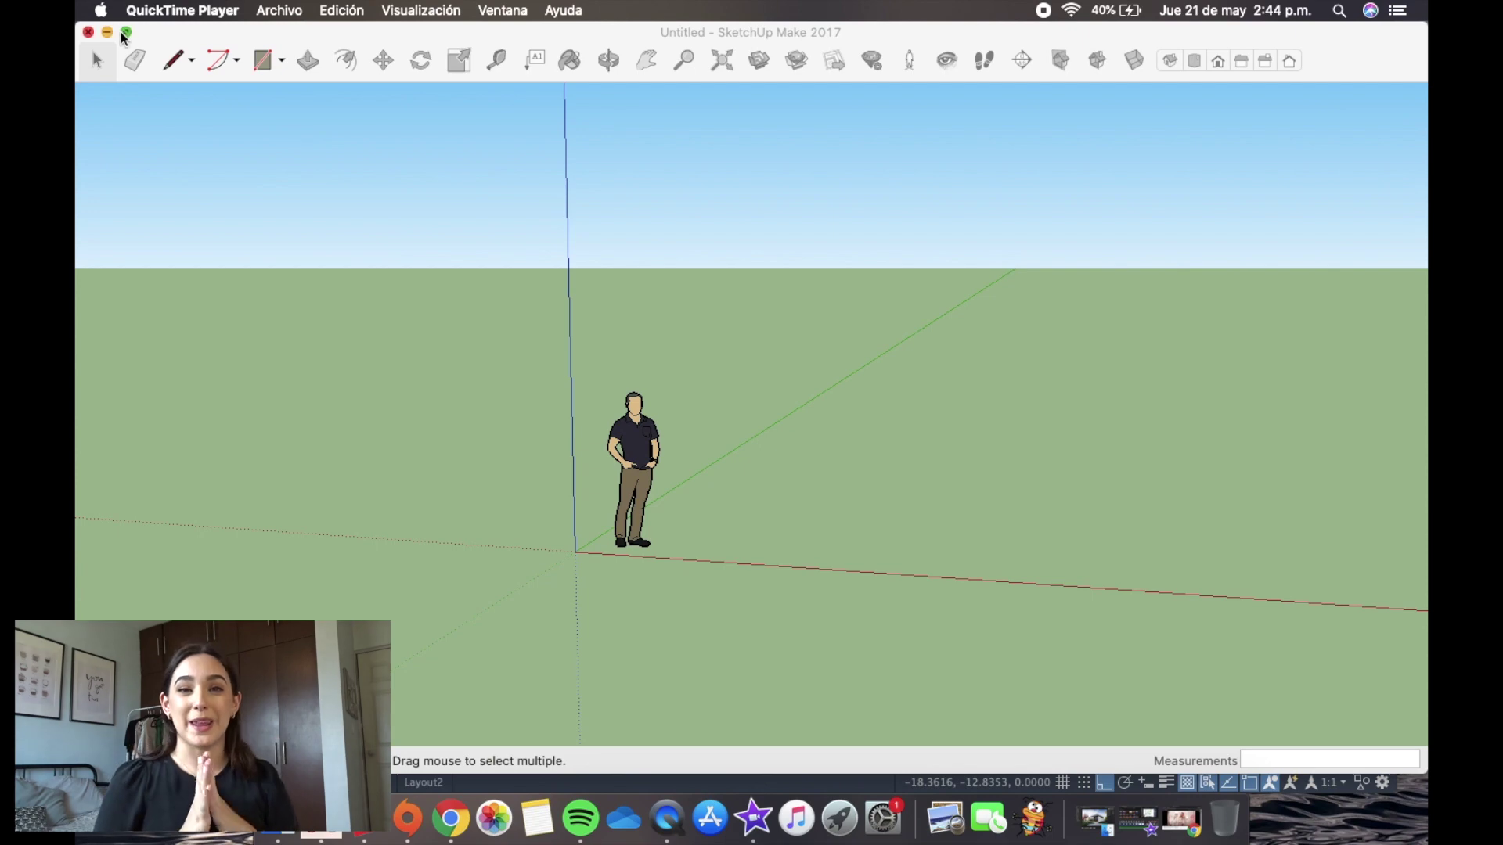
# Step: Make the empty SketchUp scene full screen, then switch over to the AutoCAD floor plan
pyautogui.click(125, 32)
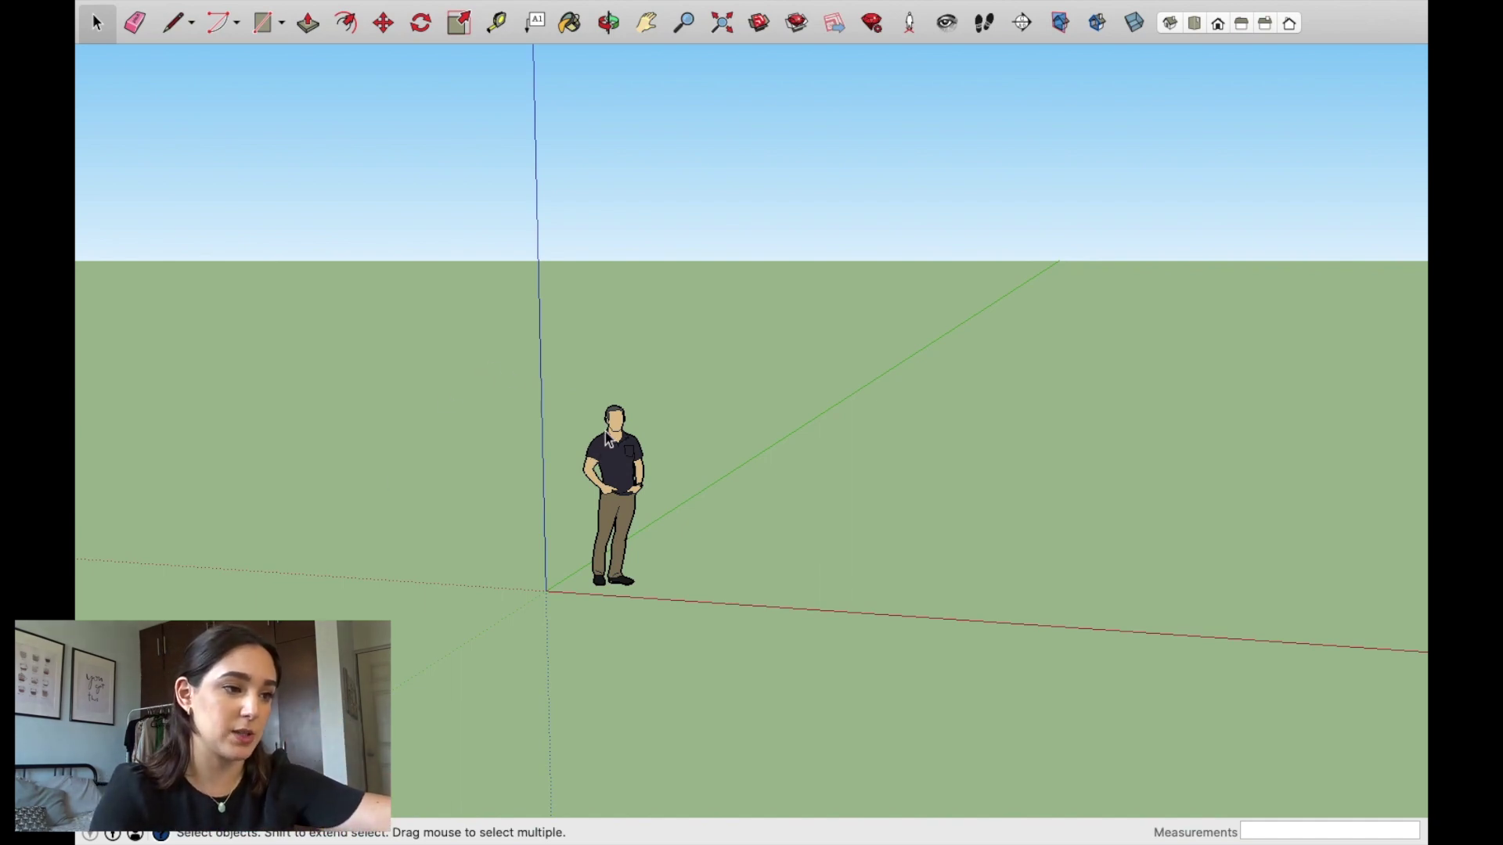
pyautogui.hotkey('ctrl', 'Up')
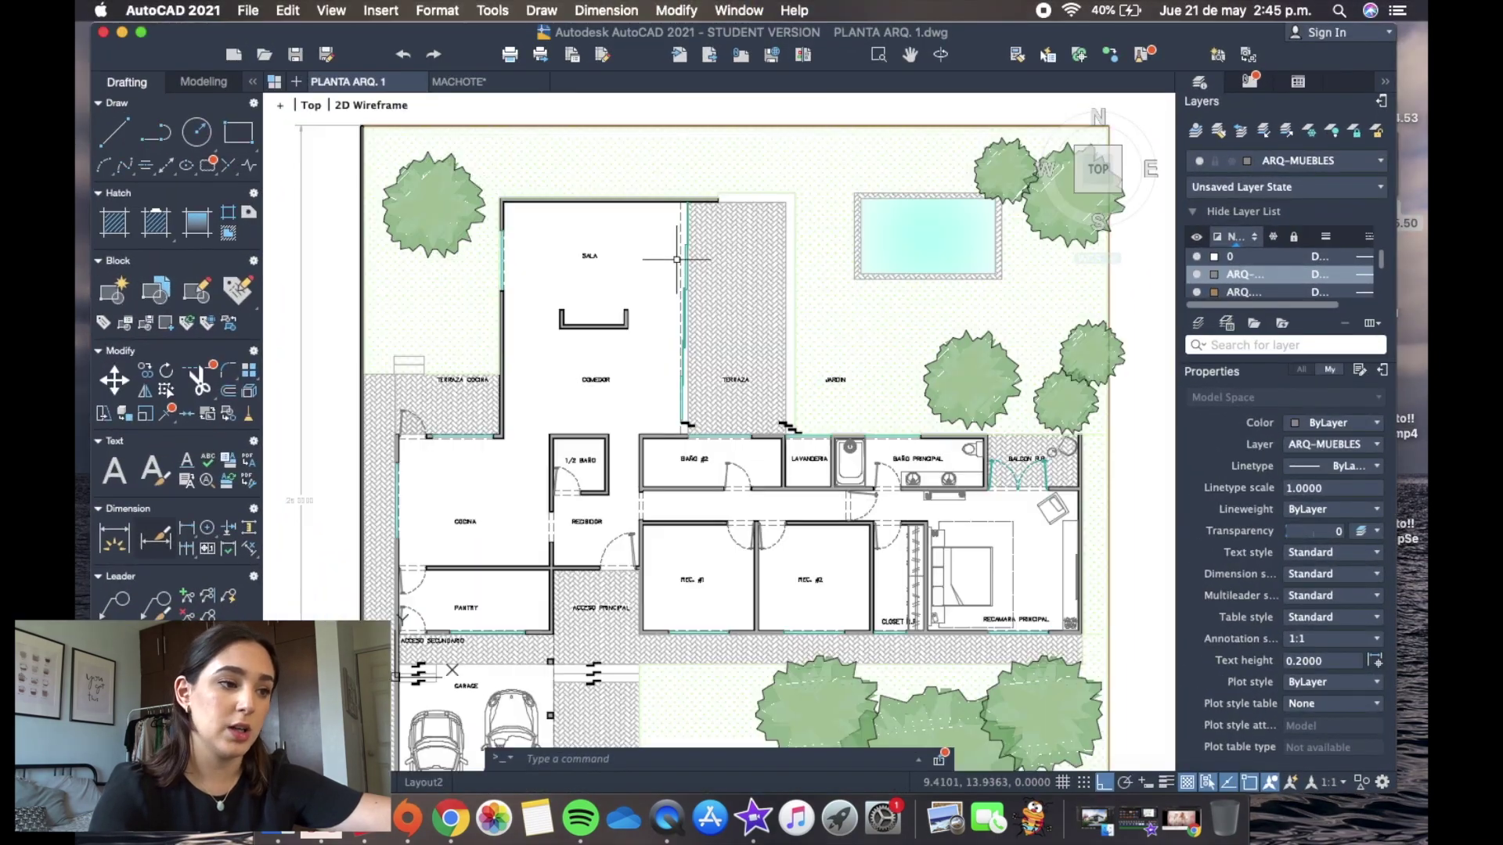
# Step: Zoom into the Recámara Principal, Baño Principal and Closet R.P. area of PLANTA ARQ. 1.dwg, then leave AutoCAD
pyautogui.scroll(5, 774, 393)
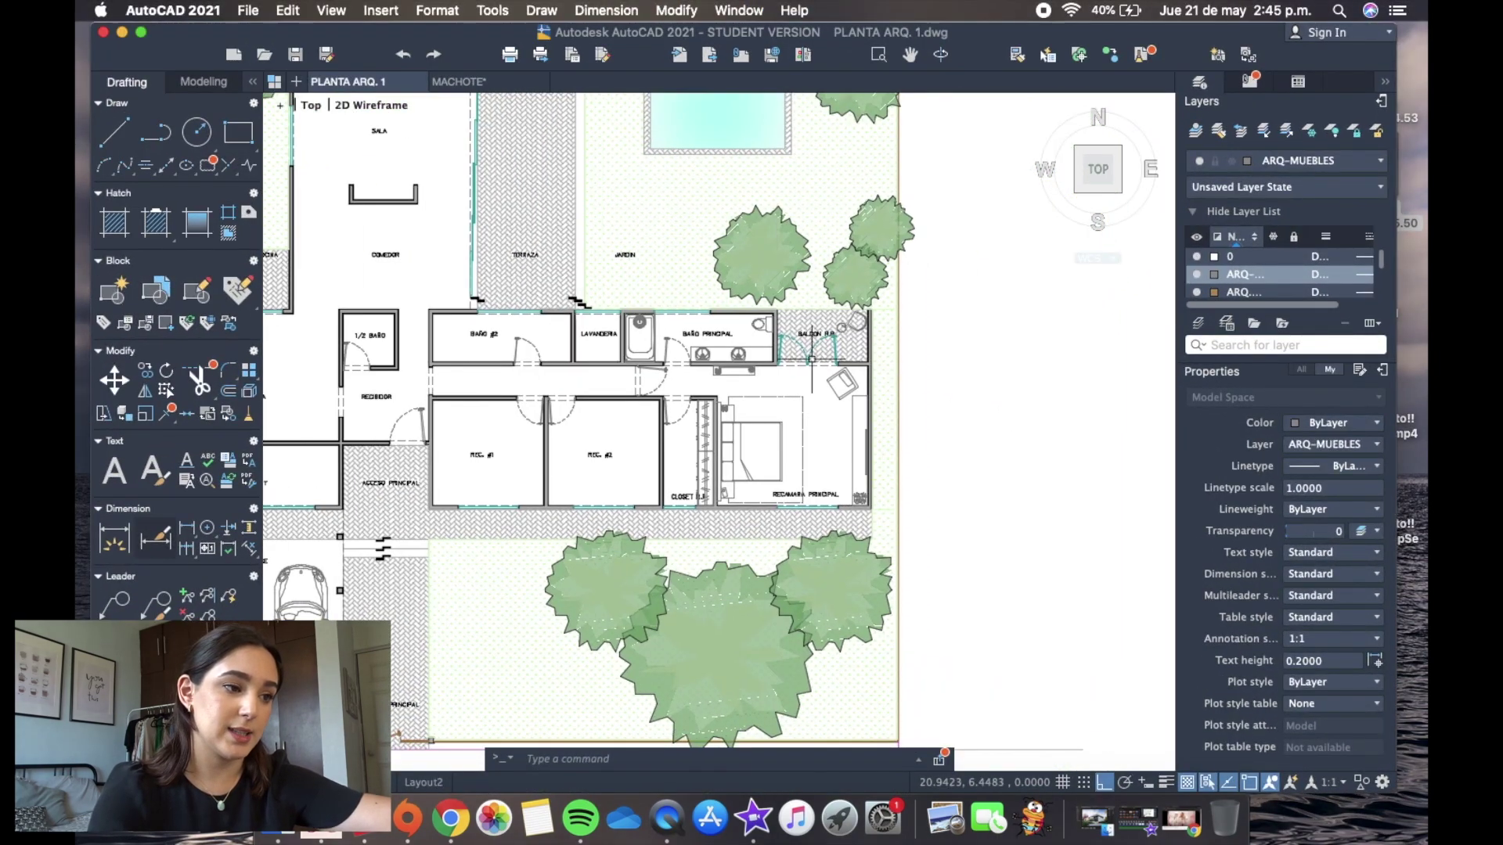
pyautogui.scroll(2, 775, 393)
pyautogui.scroll(2, 788, 365)
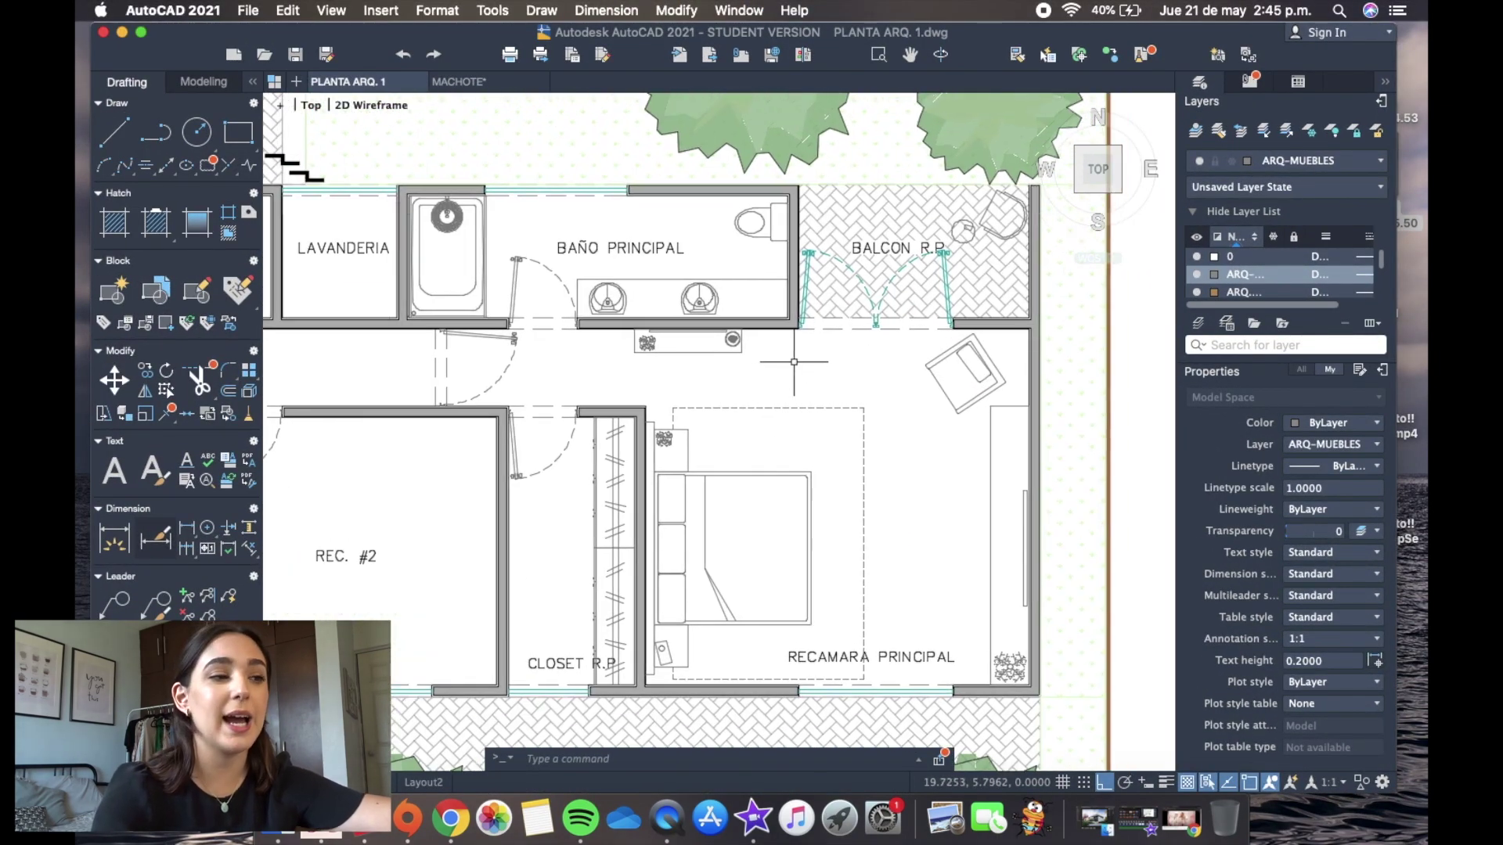
pyautogui.scroll(2, 794, 363)
pyautogui.scroll(-2, 790, 342)
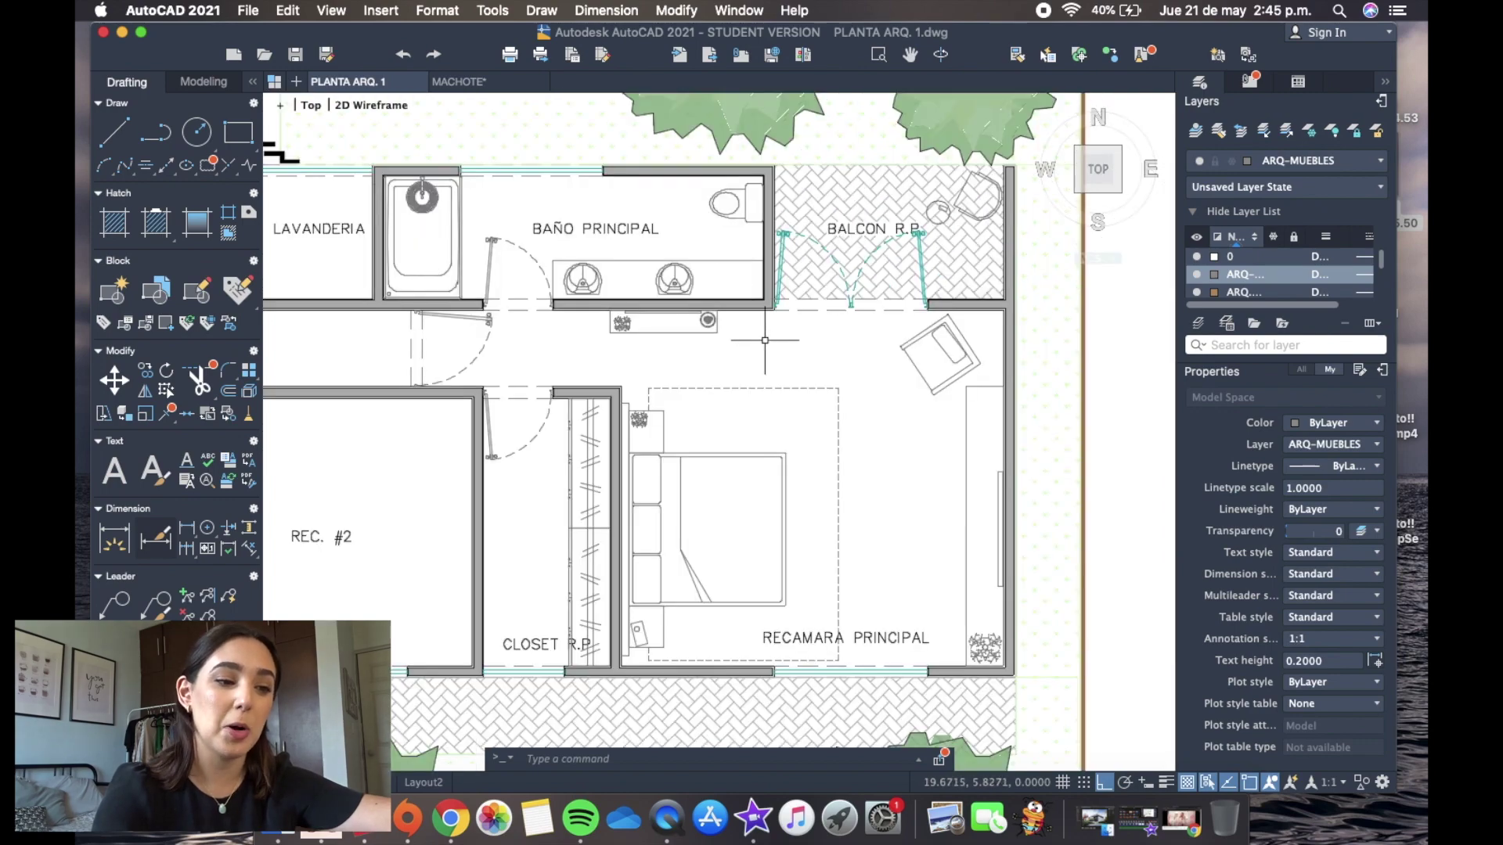
pyautogui.hotkey('ctrl', 'Up')
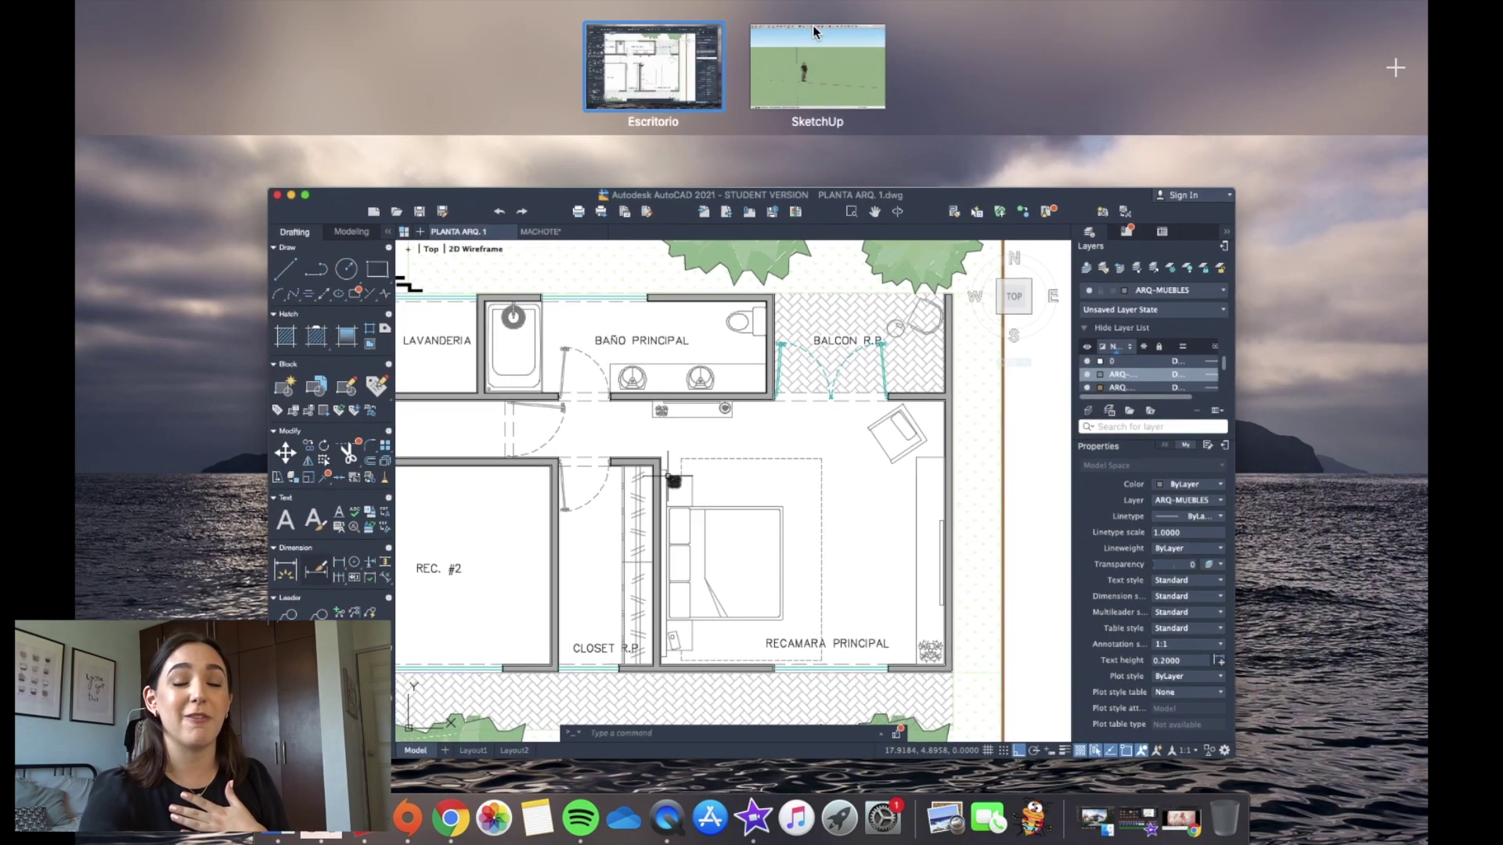
# Step: Return to SketchUp, orbit down toward the ground, toggle full screen off and on, and pick the Line tool
pyautogui.click(811, 47)
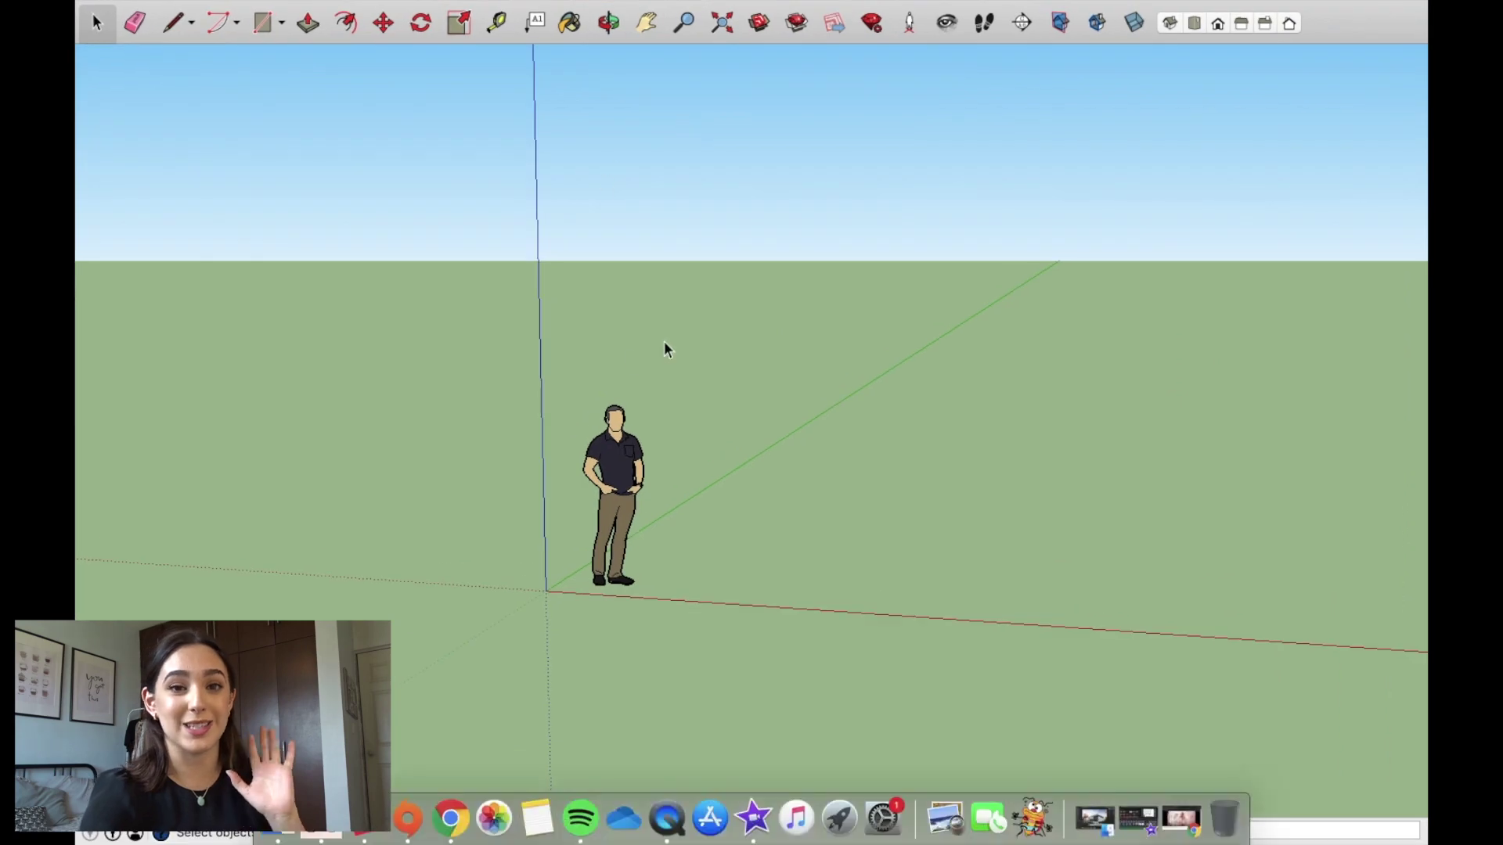
pyautogui.moveTo(588, 431); pyautogui.dragTo(734, 653, button='middle')
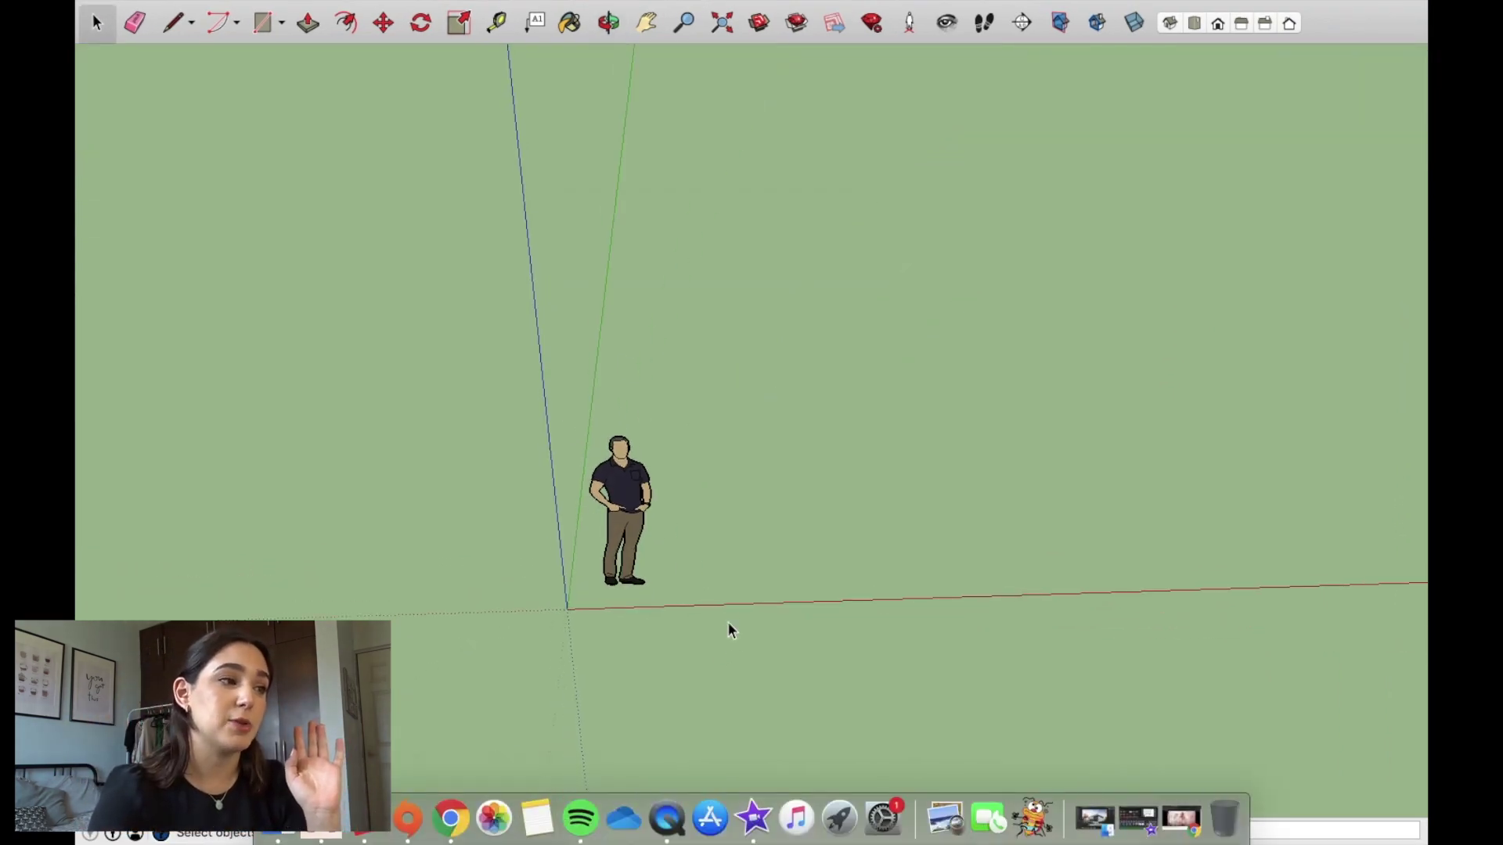
pyautogui.moveTo(130, 7)
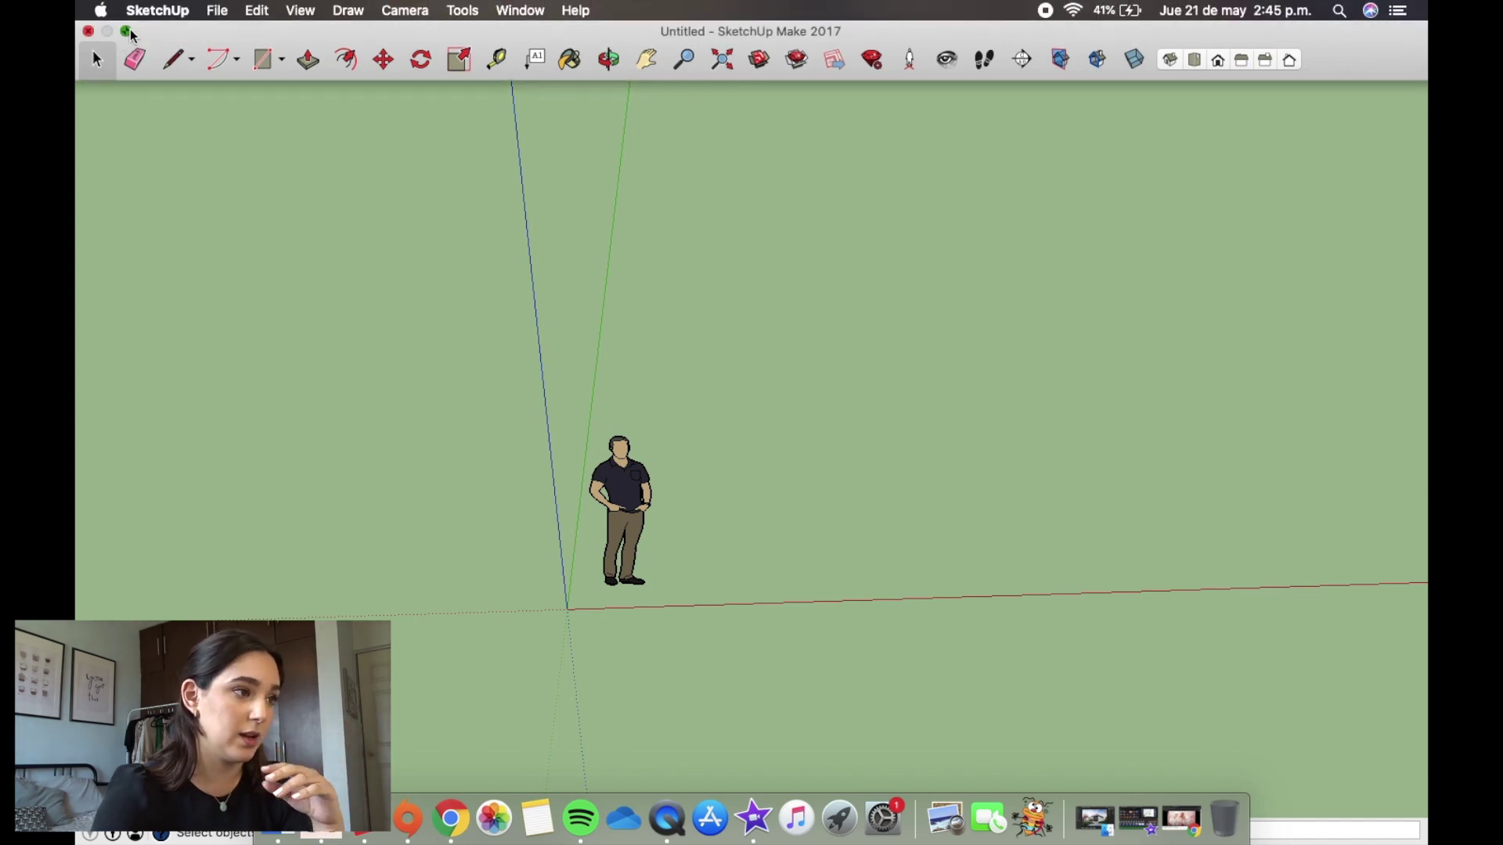
pyautogui.click(128, 32)
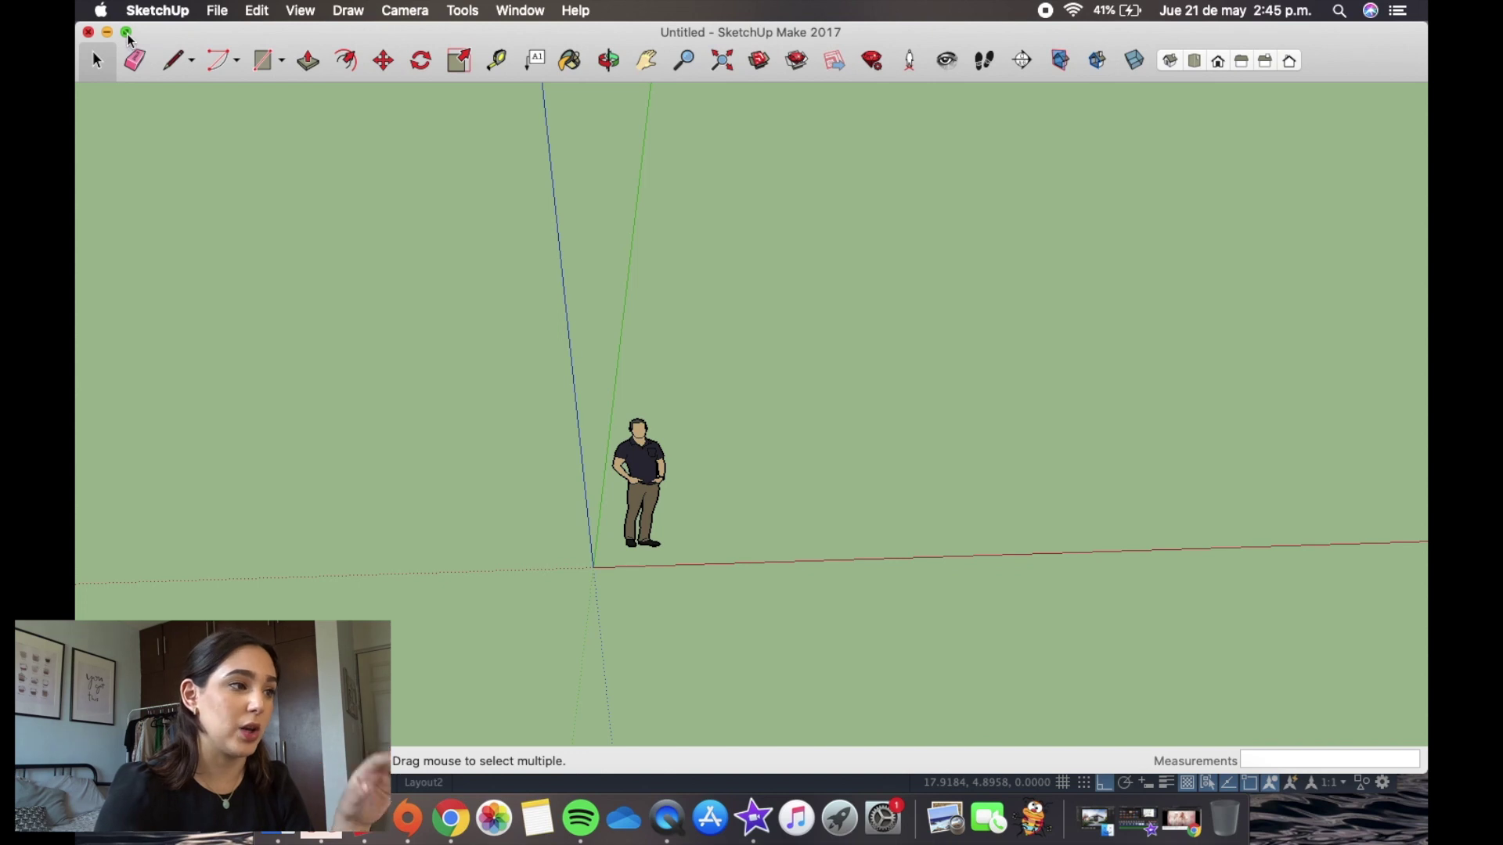
pyautogui.click(128, 34)
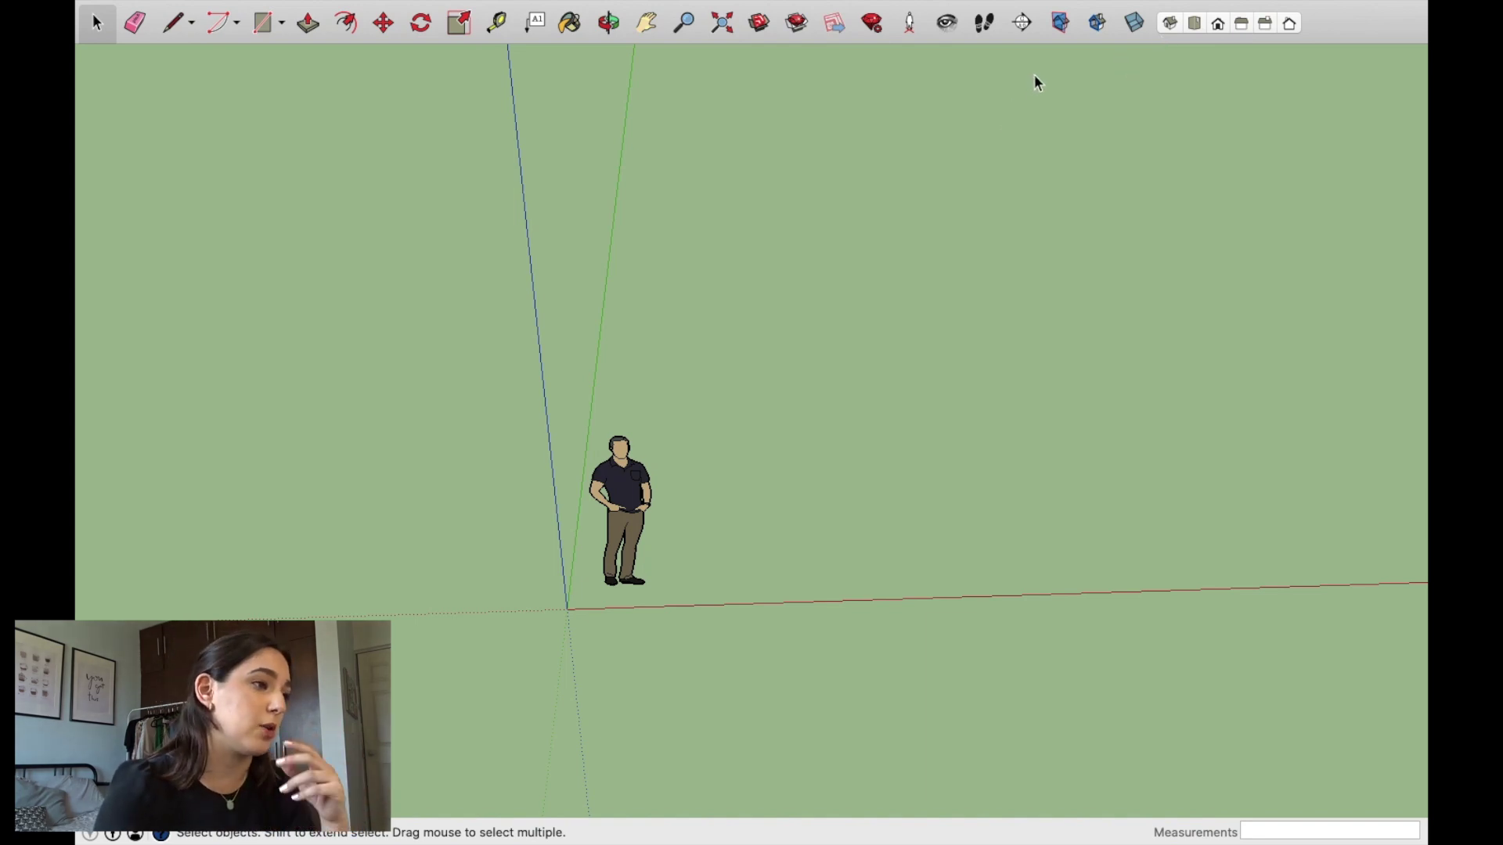
pyautogui.click(176, 24)
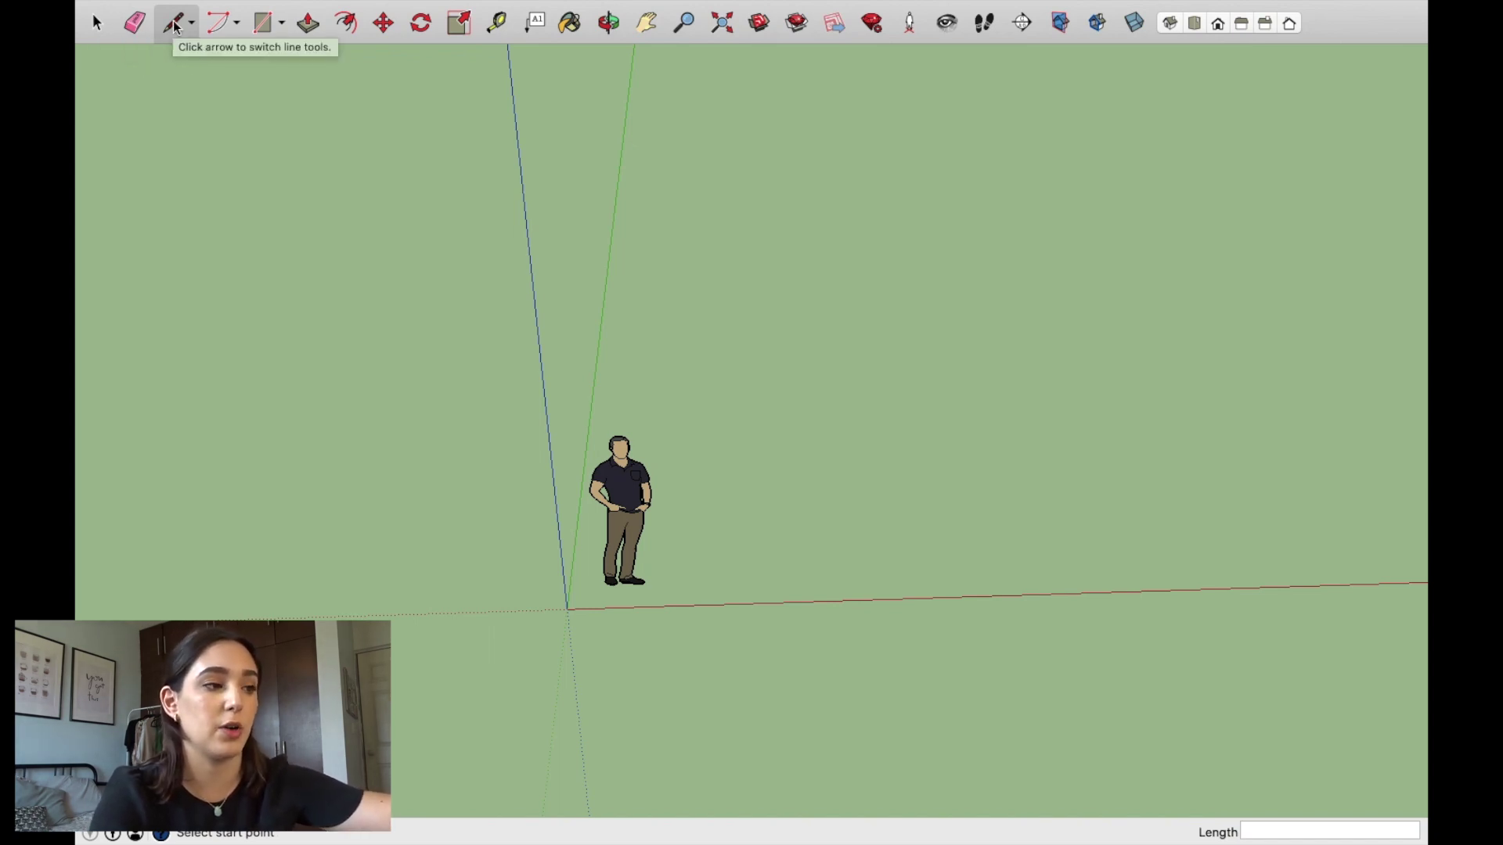
pyautogui.press('e')
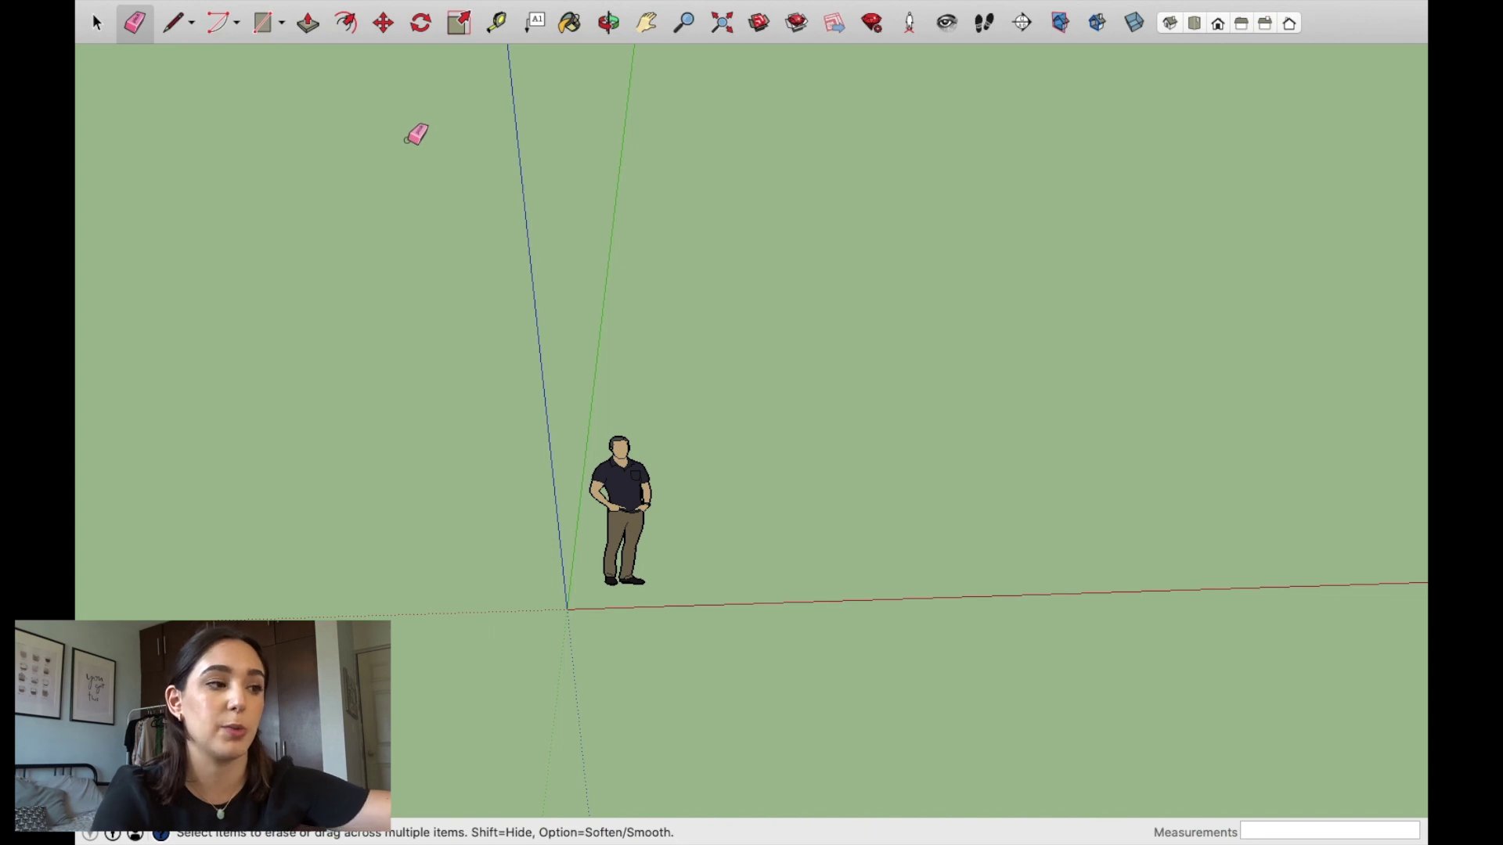
pyautogui.press('r')
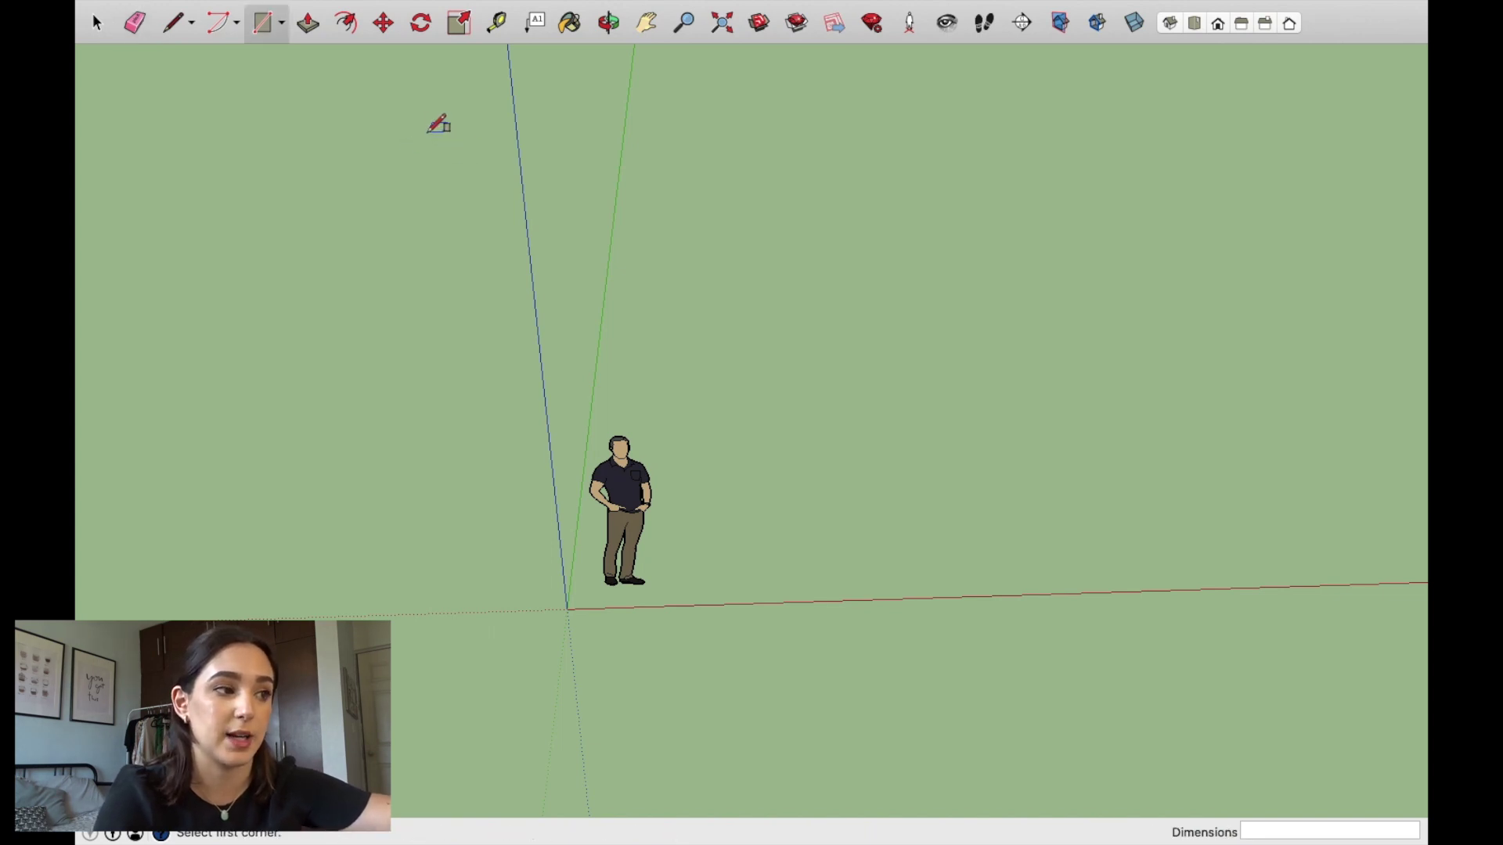
pyautogui.press('t')
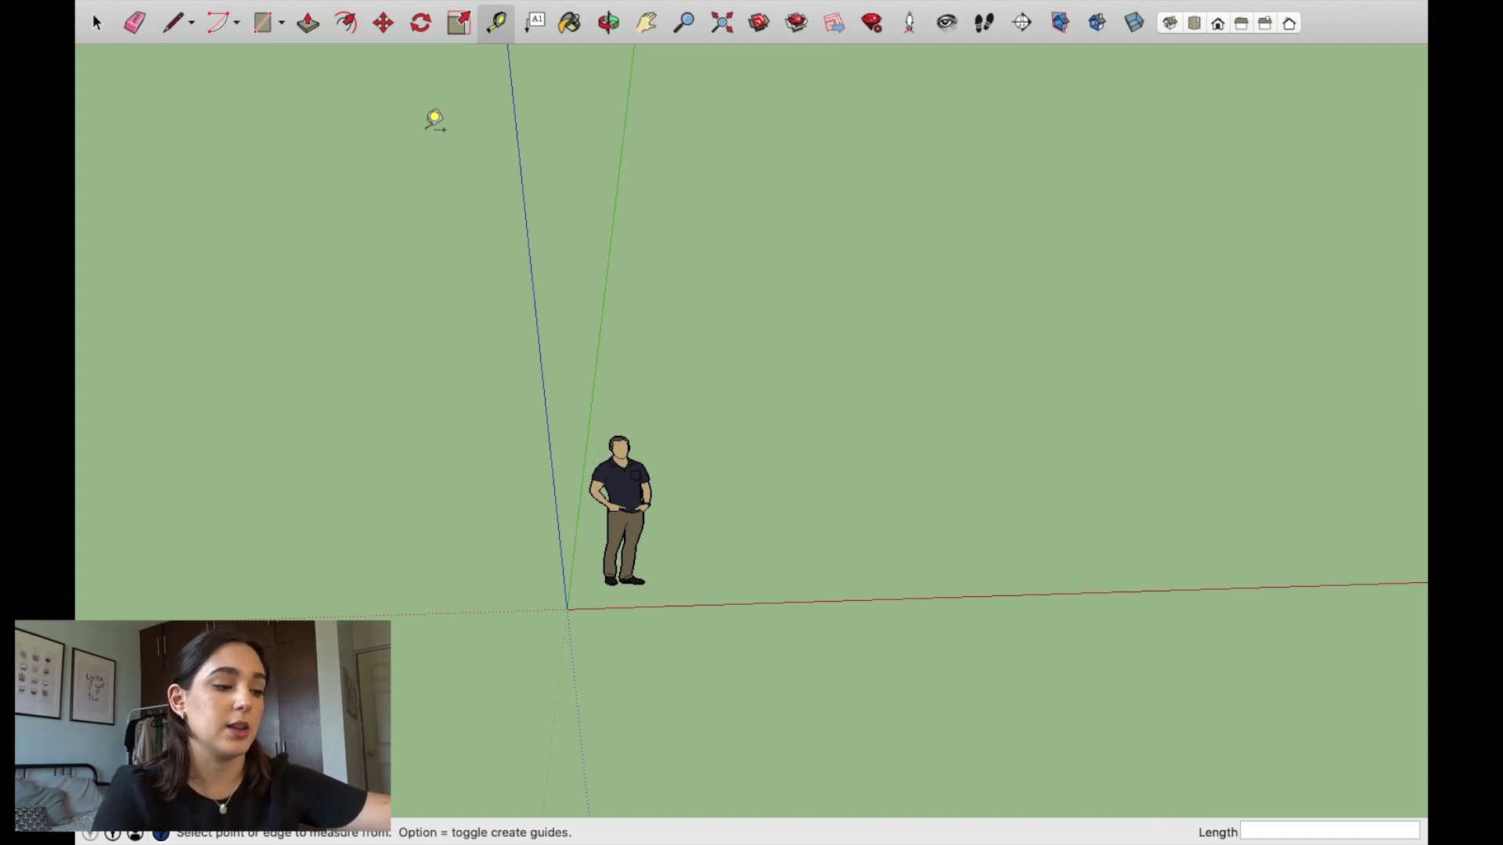
pyautogui.press('o')
pyautogui.moveTo(607, 214)
pyautogui.mouseDown()
pyautogui.moveTo(497, 266)
pyautogui.moveTo(668, 131)
pyautogui.moveTo(738, 327)
pyautogui.moveTo(691, 336)
pyautogui.mouseUp()
pyautogui.press('l')
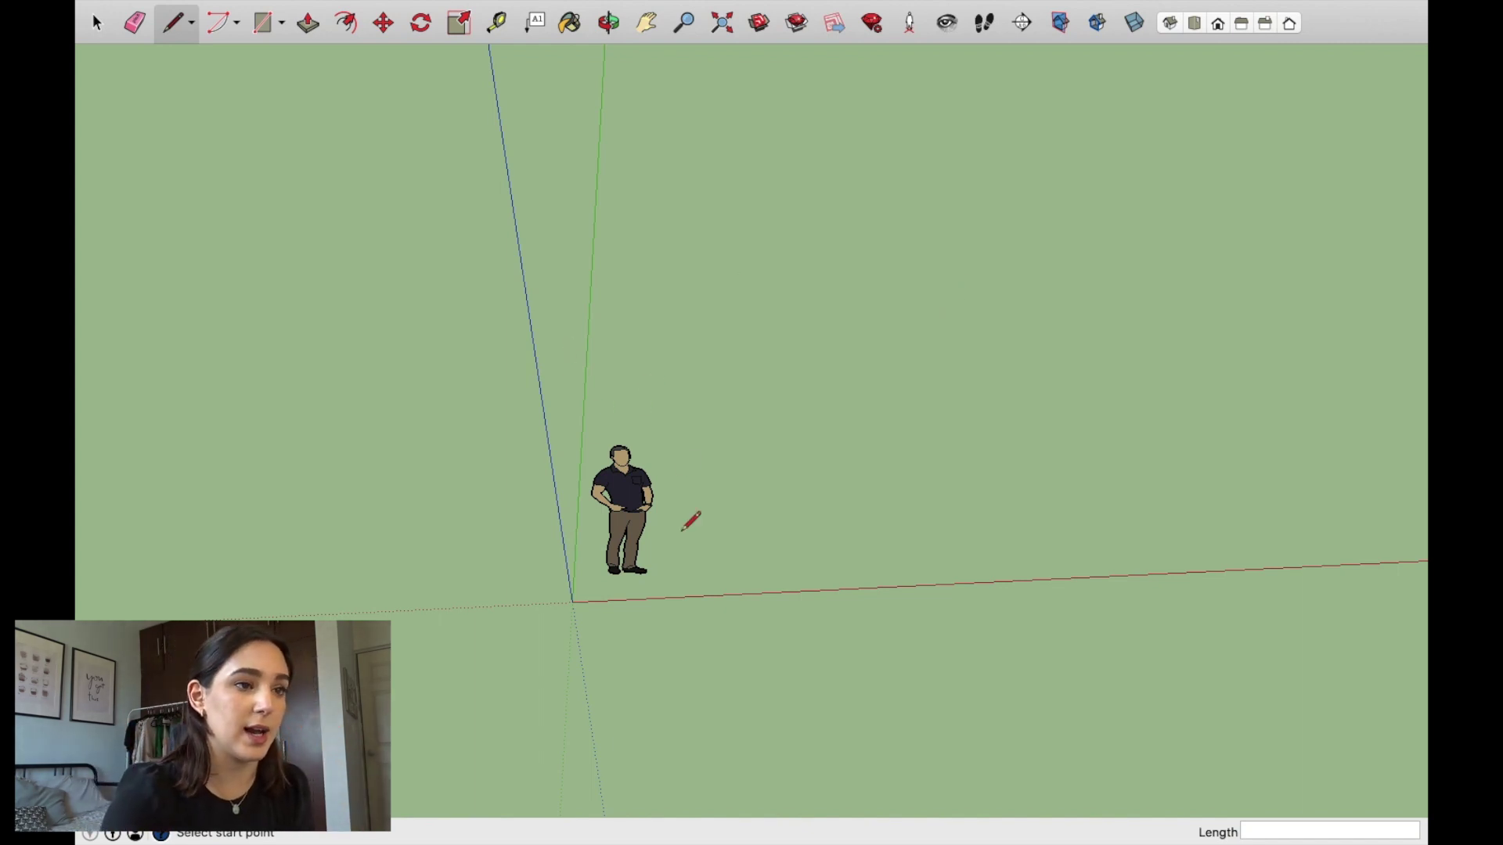
# Step: In Top view, draw the C-shaped wall outline with 1 m, 1.6 m and 1.3 m lines
pyautogui.scroll(1, 739, 635)
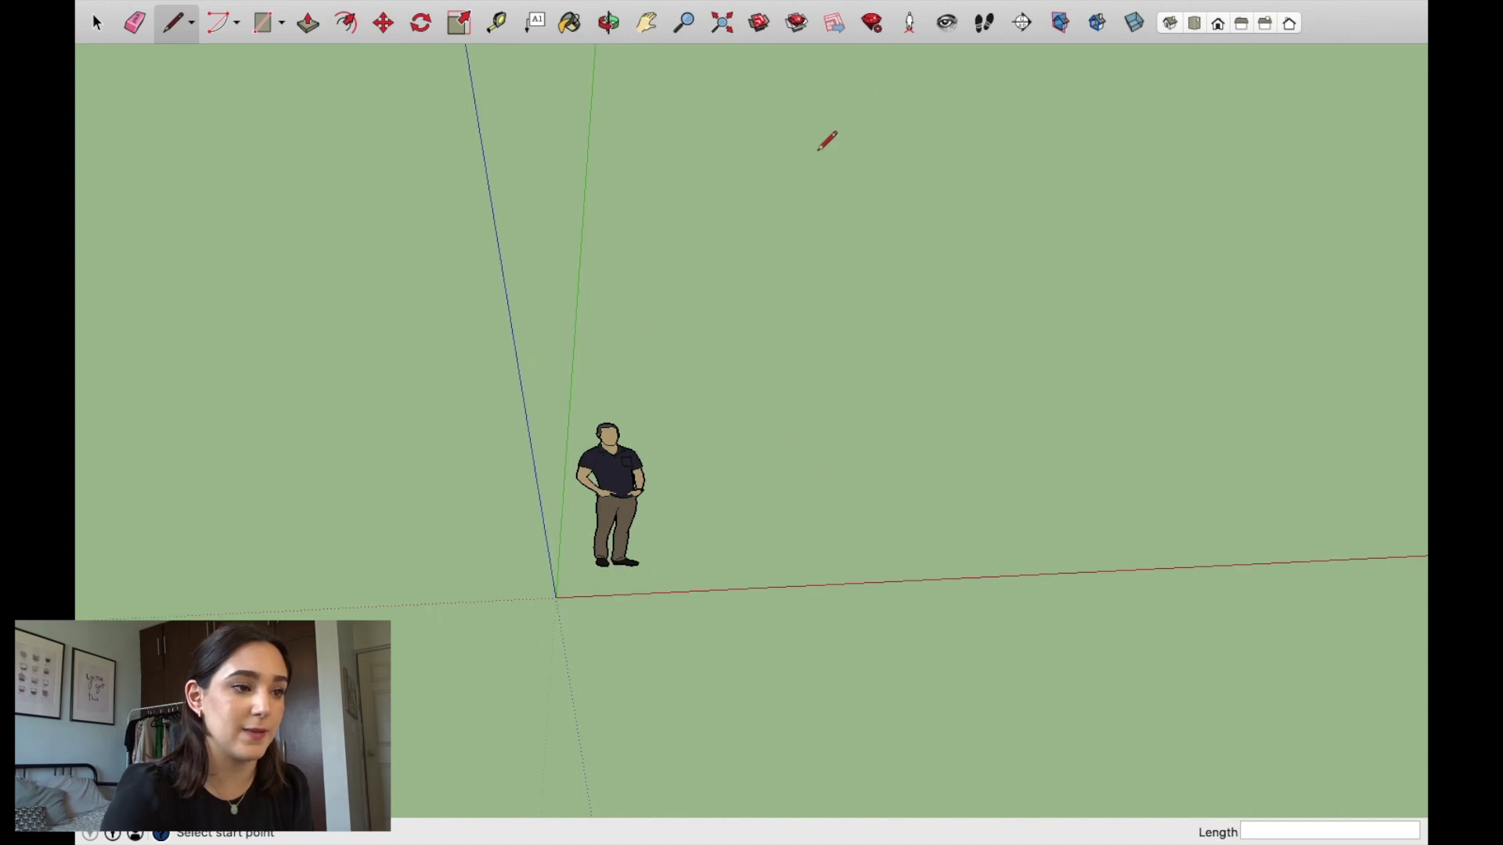
pyautogui.click(1189, 23)
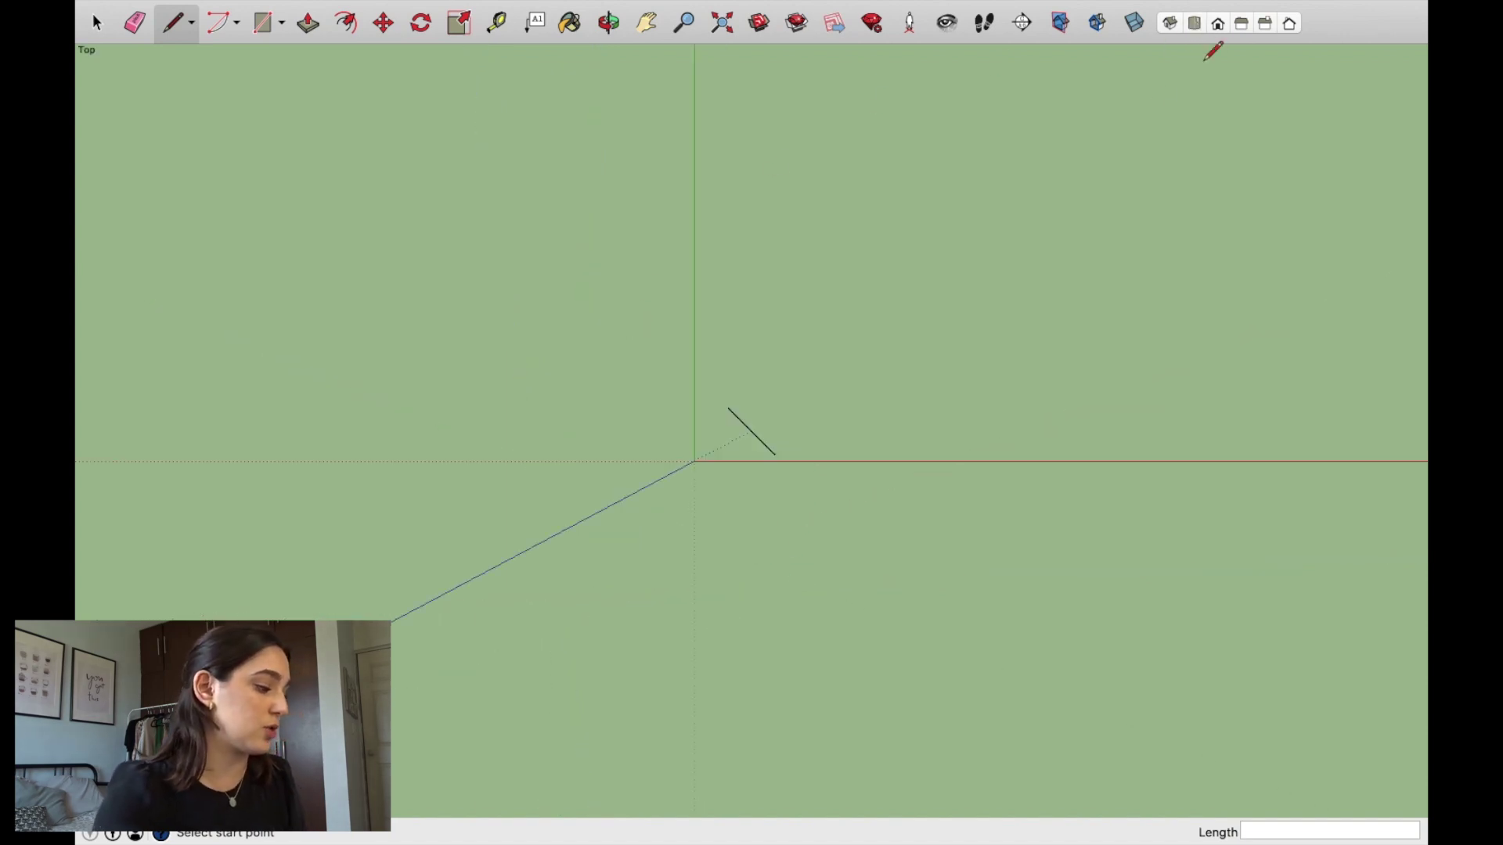
pyautogui.scroll(1, 1002, 203)
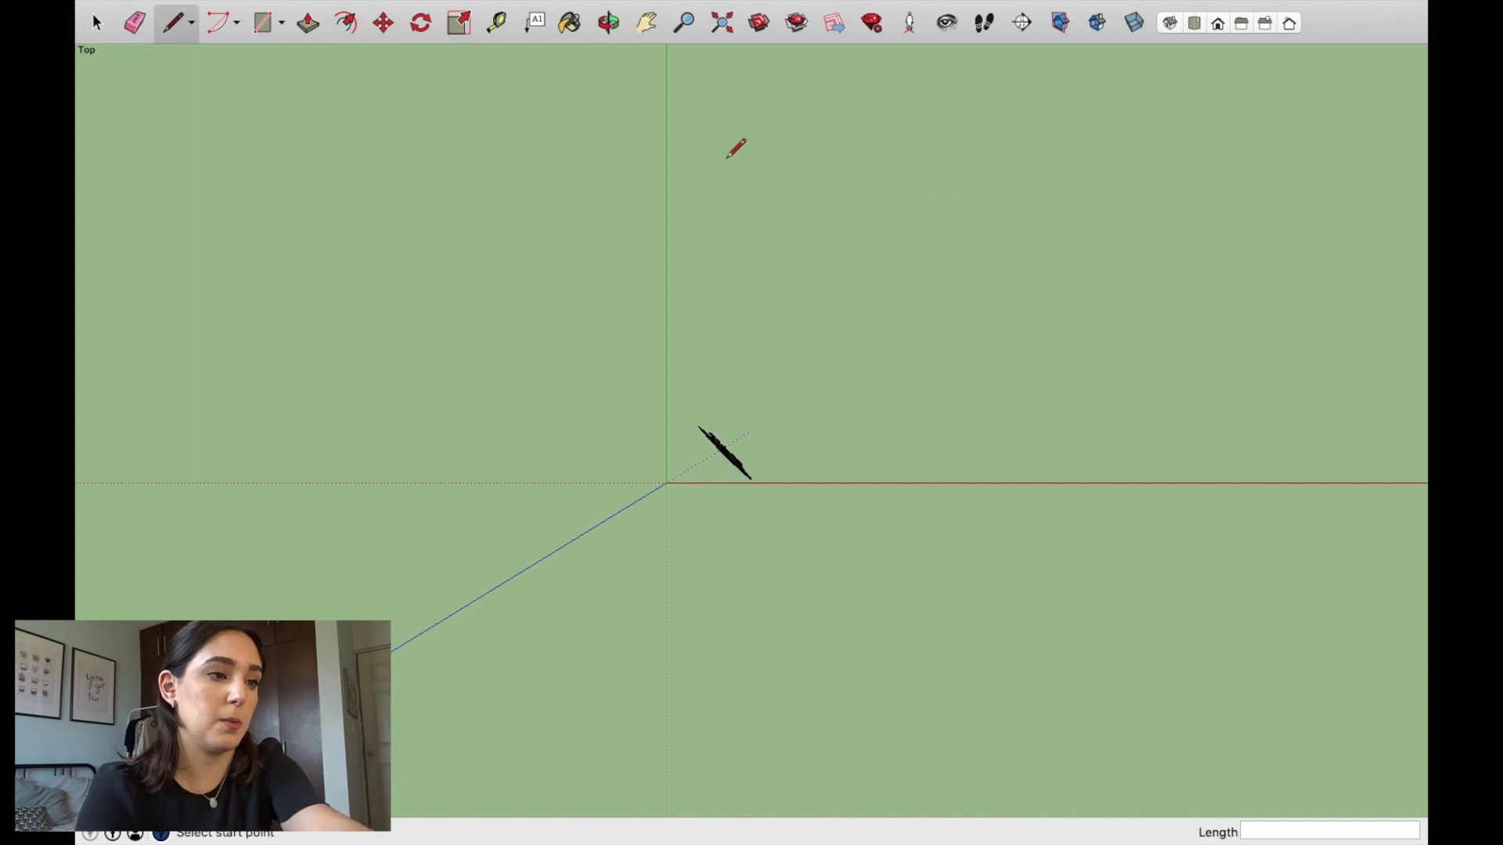
pyautogui.click(912, 166)
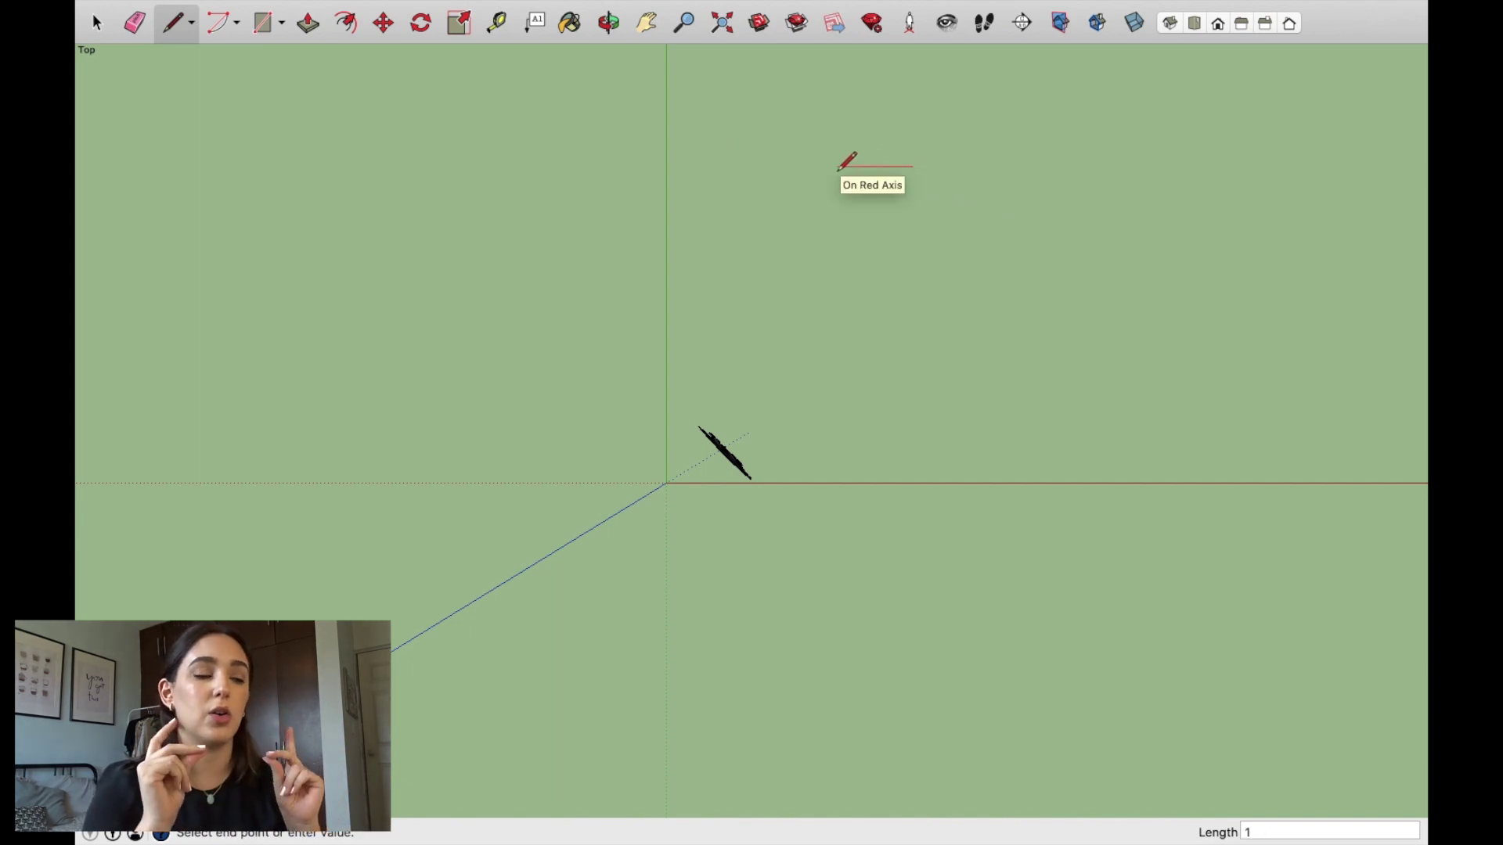
pyautogui.write('1')
pyautogui.press('Return')
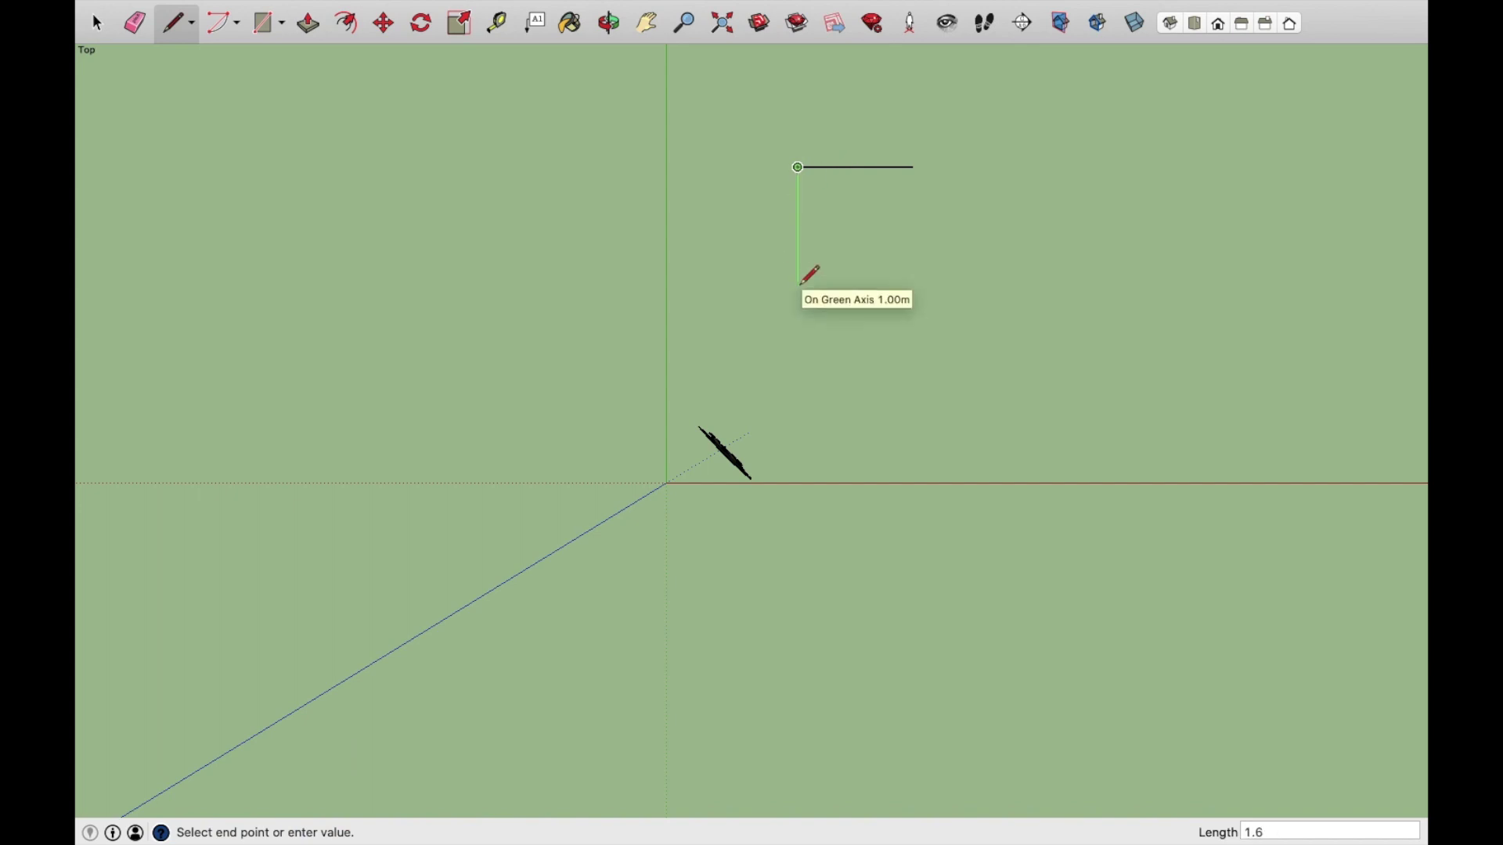
pyautogui.press('Return')
# Step: Push/Pull the wall outline face up to full wall height
pyautogui.press('Return')
pyautogui.click(947, 368)
pyautogui.scroll(1, 775, 360)
pyautogui.click(780, 369)
pyautogui.click(781, 127)
pyautogui.click(928, 128)
pyautogui.click(927, 147)
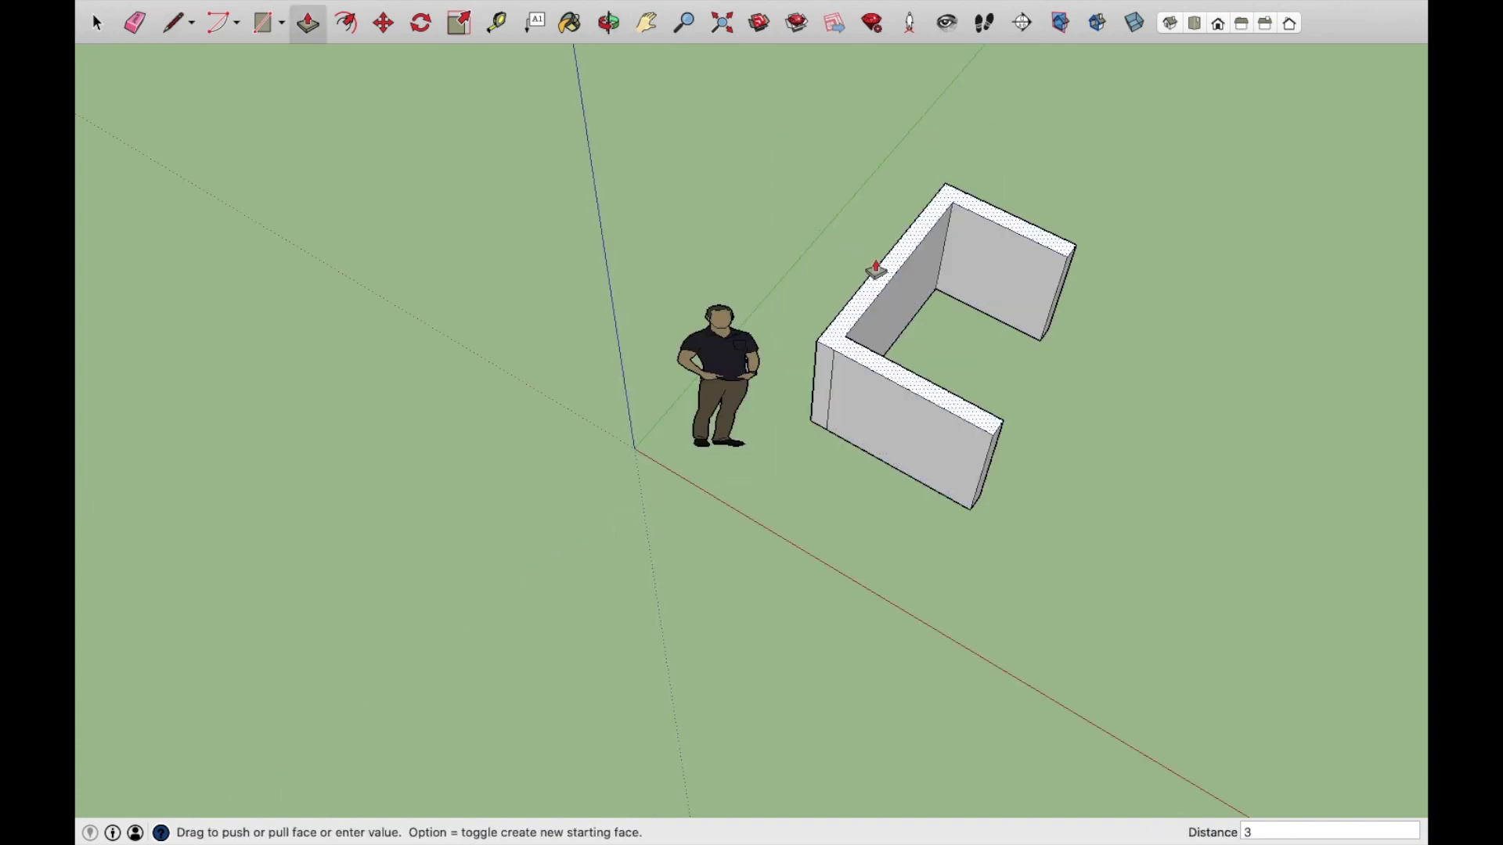
pyautogui.press('Return')
pyautogui.moveTo(905, 175)
pyautogui.mouseDown(button='middle')
pyautogui.moveTo(692, 228)
pyautogui.moveTo(905, 292)
pyautogui.mouseUp(button='middle')
pyautogui.press('space')
# Step: Outline a doorway on the front wall face and push it back to open a notch
pyautogui.press('l')
pyautogui.click(840, 523)
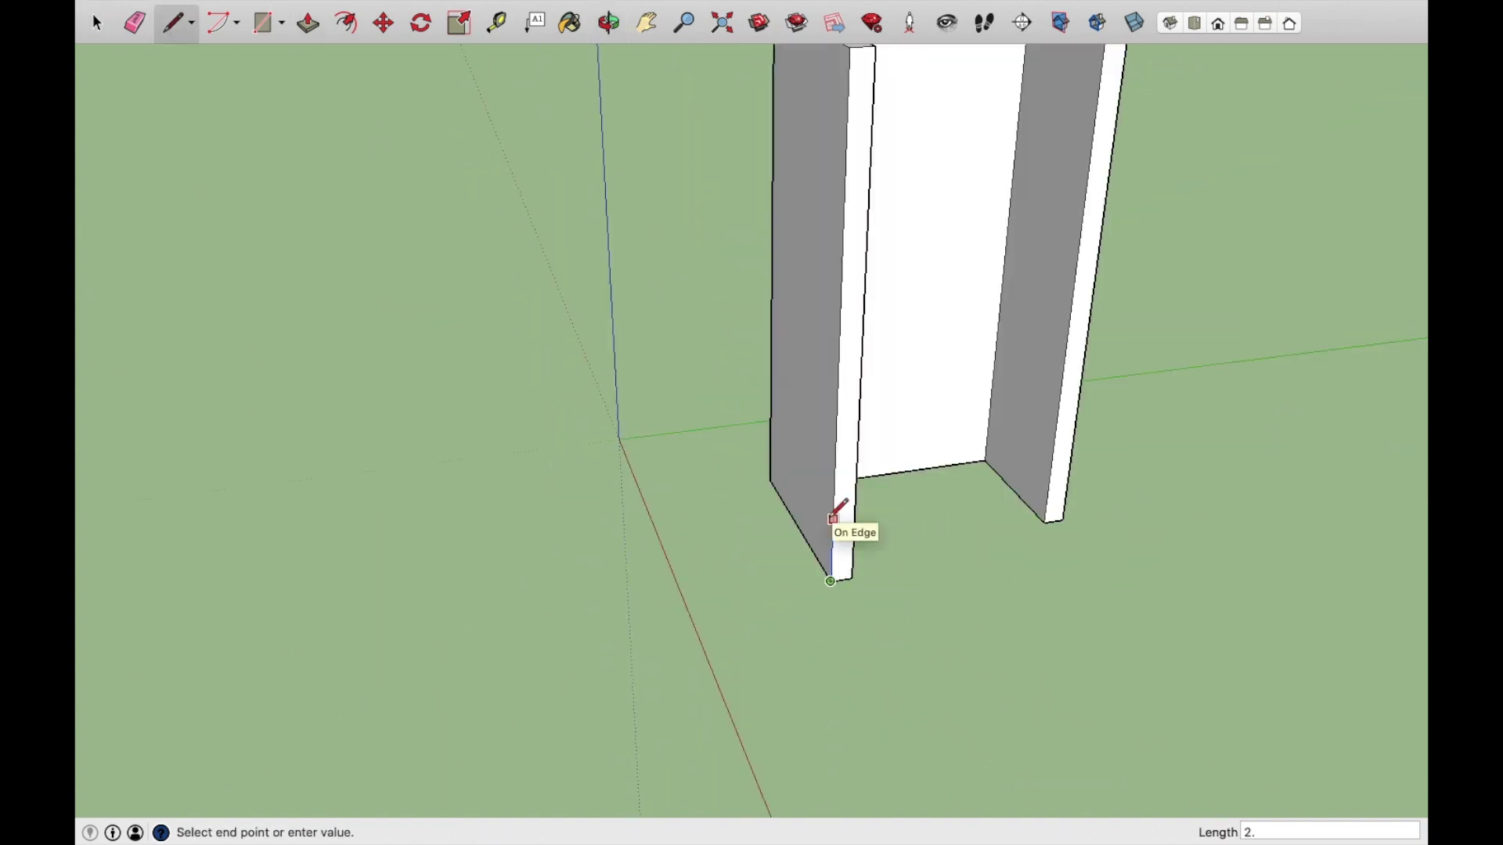
pyautogui.press('t')
pyautogui.click(846, 157)
pyautogui.press('space')
pyautogui.press('l')
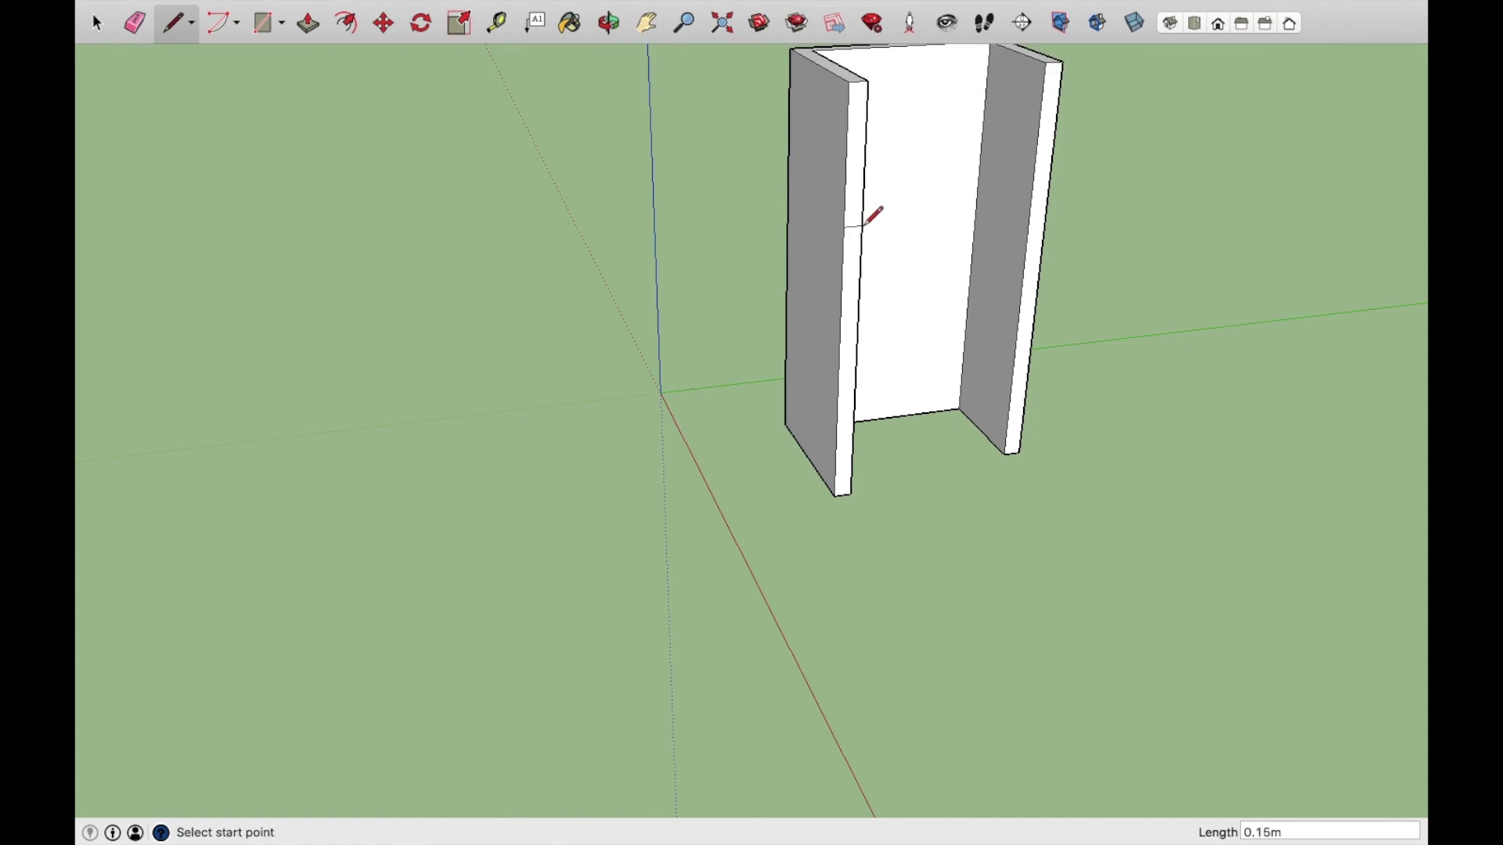
pyautogui.press('p')
pyautogui.click(909, 242)
pyautogui.click(871, 225)
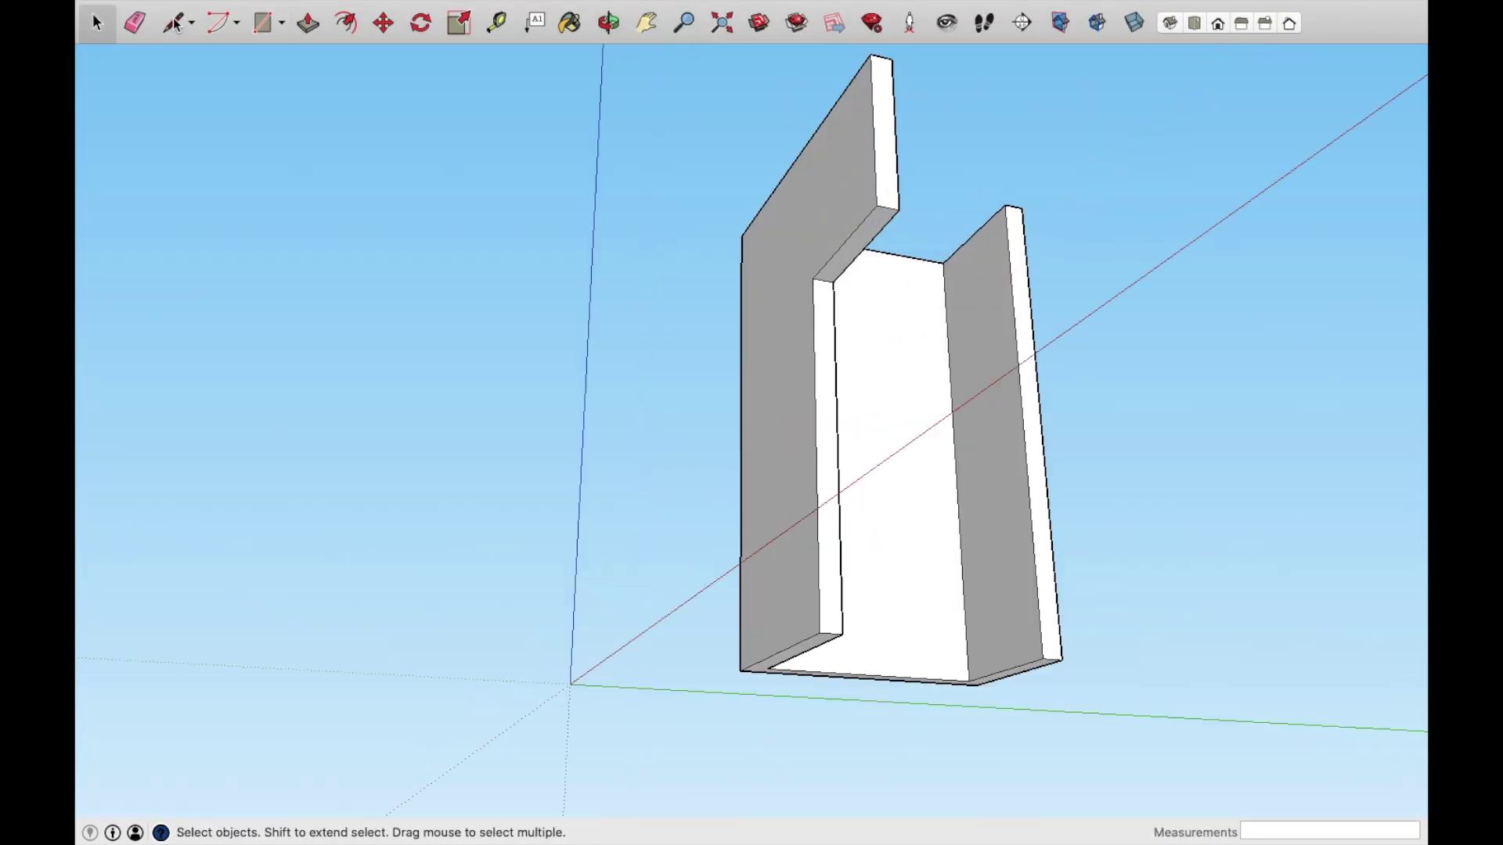
# Step: Orbit to view the whole wall with its new doorway opening
pyautogui.press('l')
pyautogui.scroll(5, 883, 195)
pyautogui.press('p')
pyautogui.scroll(-5, 883, 196)
pyautogui.moveTo(842, 222)
pyautogui.mouseDown(button='middle')
pyautogui.moveTo(940, 298)
pyautogui.moveTo(861, 232)
pyautogui.moveTo(779, 436)
pyautogui.moveTo(422, 262)
pyautogui.mouseUp(button='middle')
pyautogui.press('space')
# Step: Split the left wall with a vertical edge down its side and push that face inward
pyautogui.press('p')
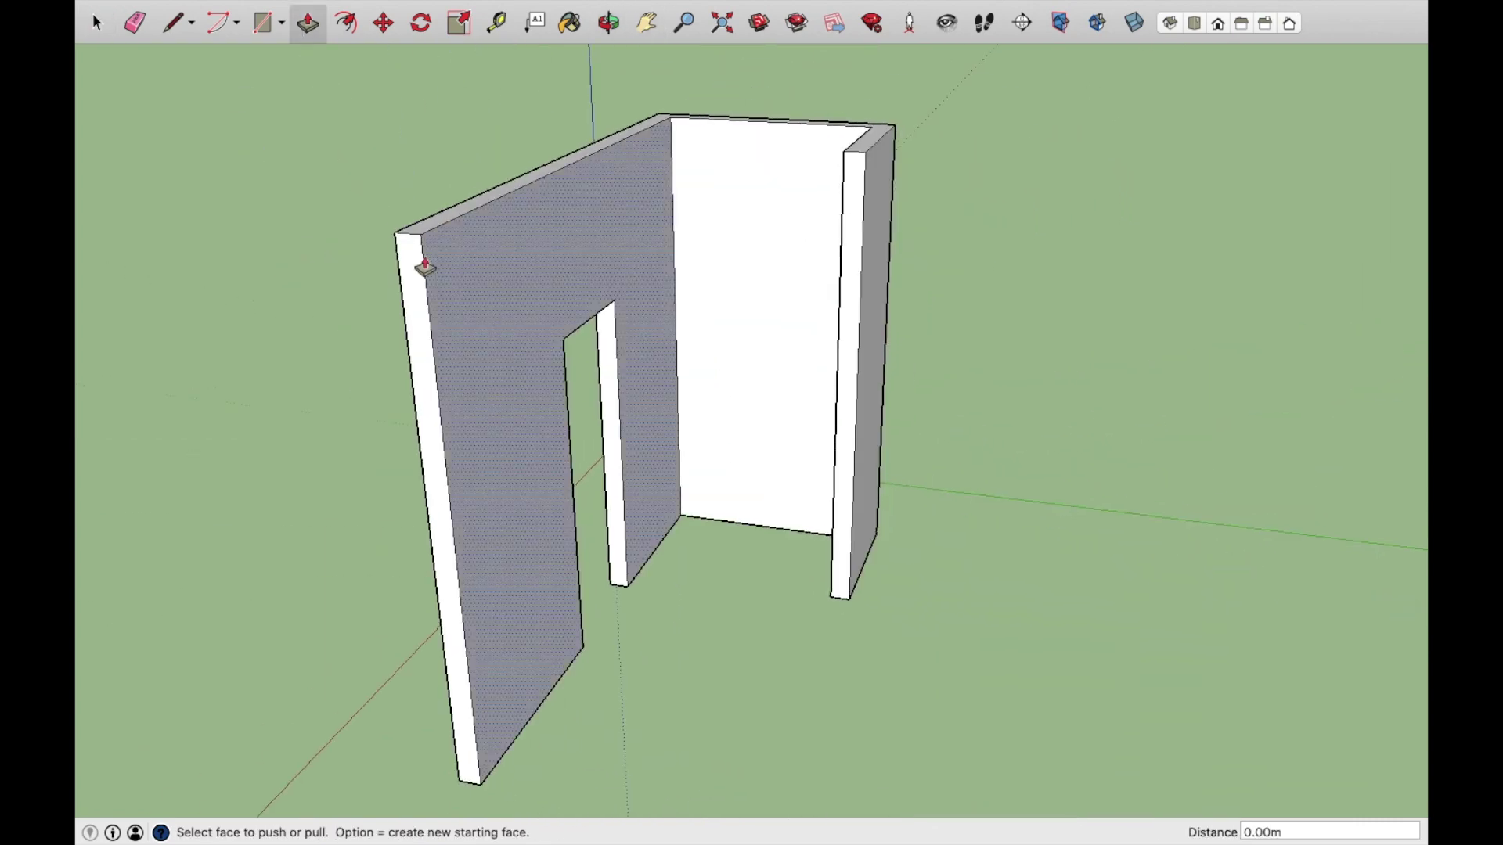
pyautogui.press('l')
pyautogui.click(358, 198)
pyautogui.click(418, 748)
pyautogui.press('p')
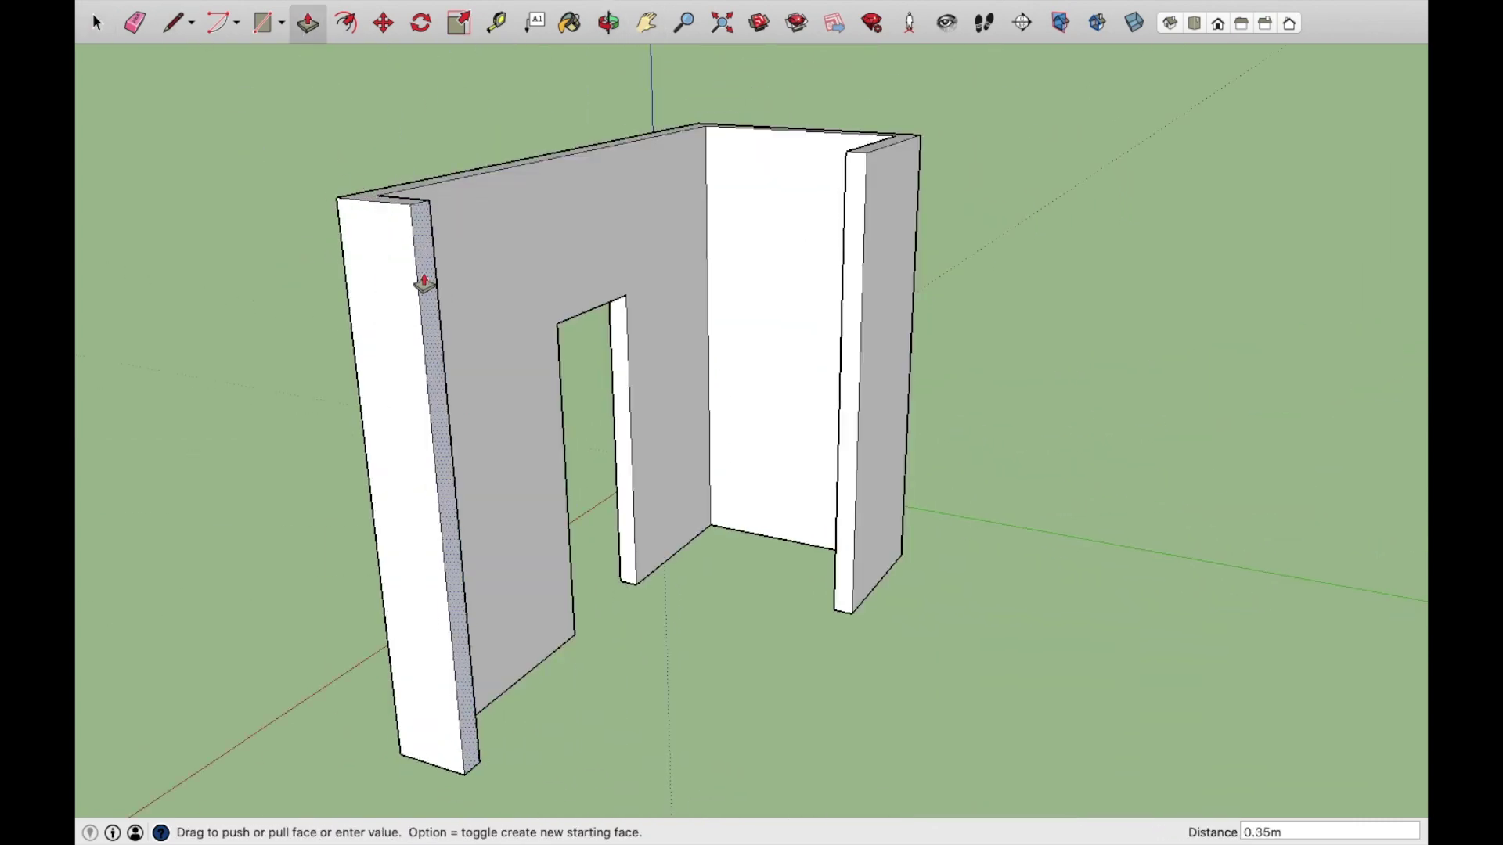
pyautogui.moveTo(362, 326); pyautogui.dragTo(504, 309)
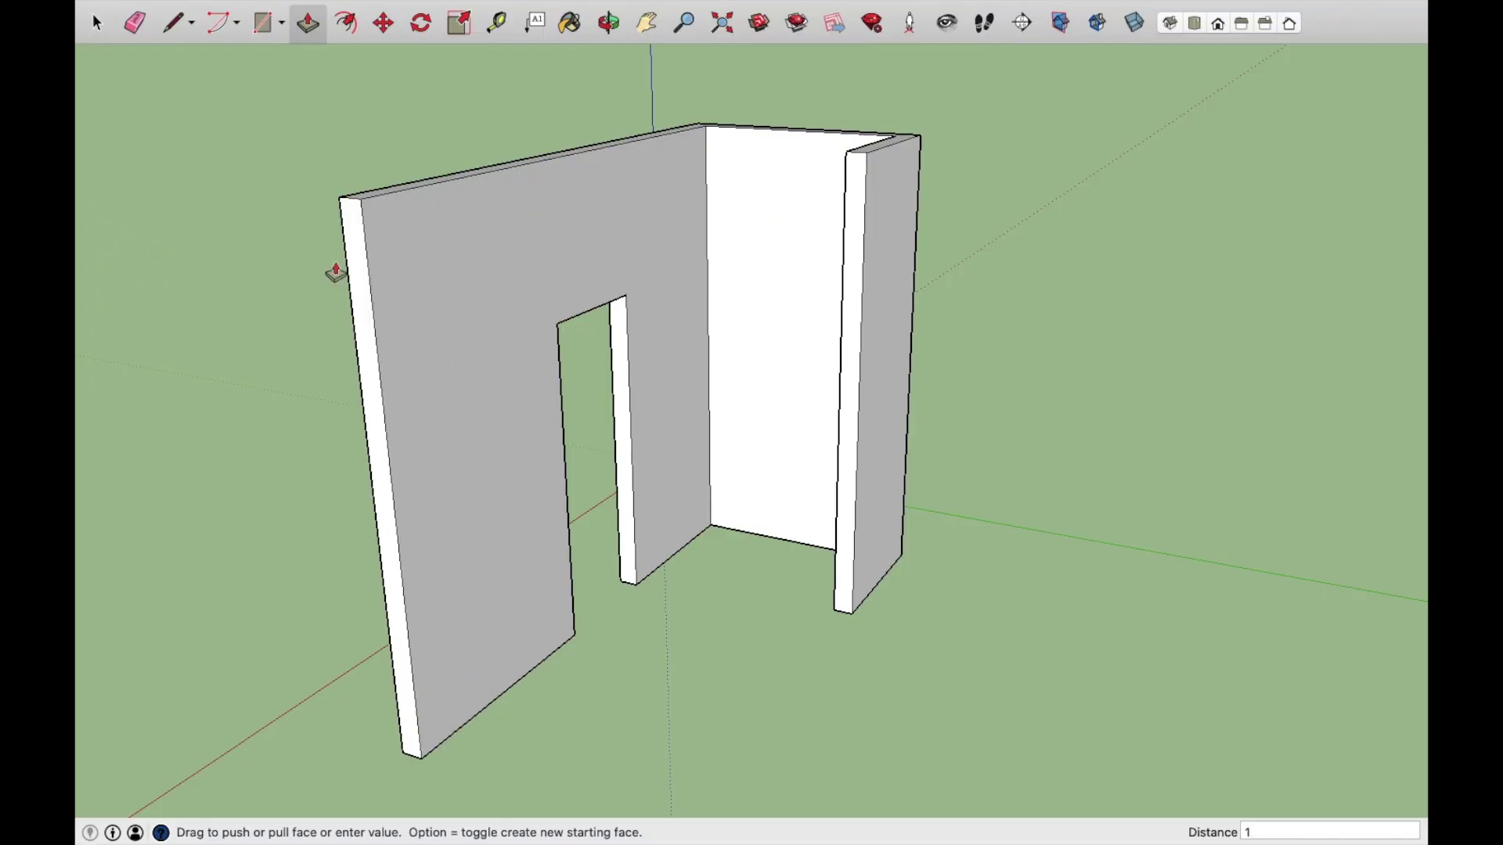
# Step: Orbit around the walls to review them
pyautogui.press('l')
pyautogui.moveTo(188, 251); pyautogui.dragTo(148, 722, button='middle')
pyautogui.press('p')
pyautogui.moveTo(161, 335)
pyautogui.mouseDown(button='middle')
pyautogui.moveTo(154, 571)
pyautogui.moveTo(222, 294)
pyautogui.moveTo(288, 117)
pyautogui.mouseUp(button='middle')
# Step: Pull the left wall out into a broad panel and orbit to check it
pyautogui.press('l')
pyautogui.press('p')
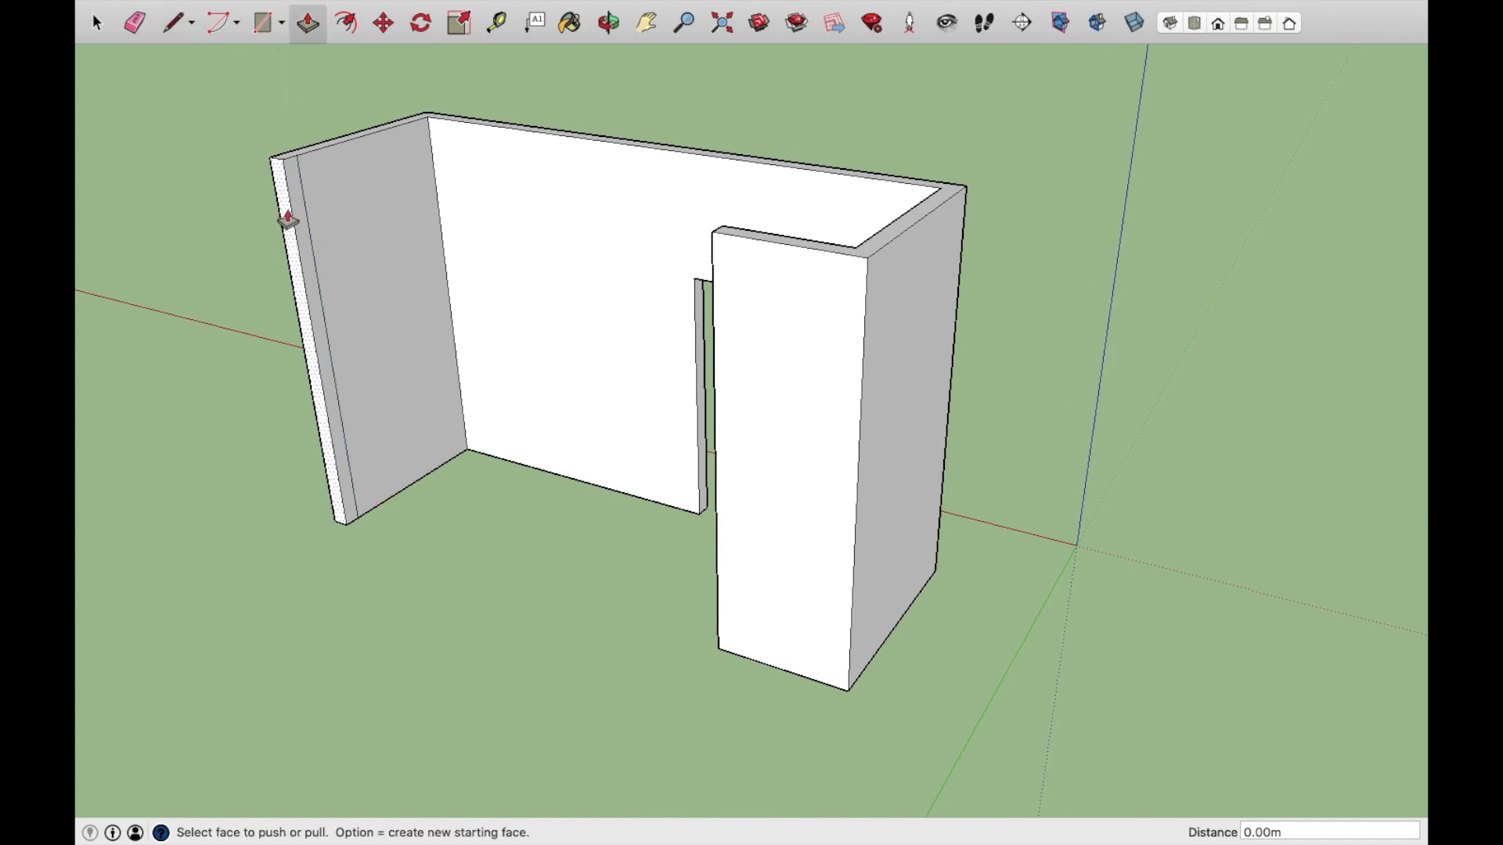
pyautogui.moveTo(313, 196); pyautogui.dragTo(420, 409)
pyautogui.press('l')
pyautogui.moveTo(501, 438); pyautogui.dragTo(551, 489, button='middle')
pyautogui.press('p')
pyautogui.moveTo(527, 339)
pyautogui.mouseDown(button='middle')
pyautogui.moveTo(872, 514)
pyautogui.moveTo(782, 422)
pyautogui.moveTo(576, 376)
pyautogui.mouseUp(button='middle')
# Step: Draw a line along the wall base and pull the resulting narrow strip outward
pyautogui.press('space')
pyautogui.press('l')
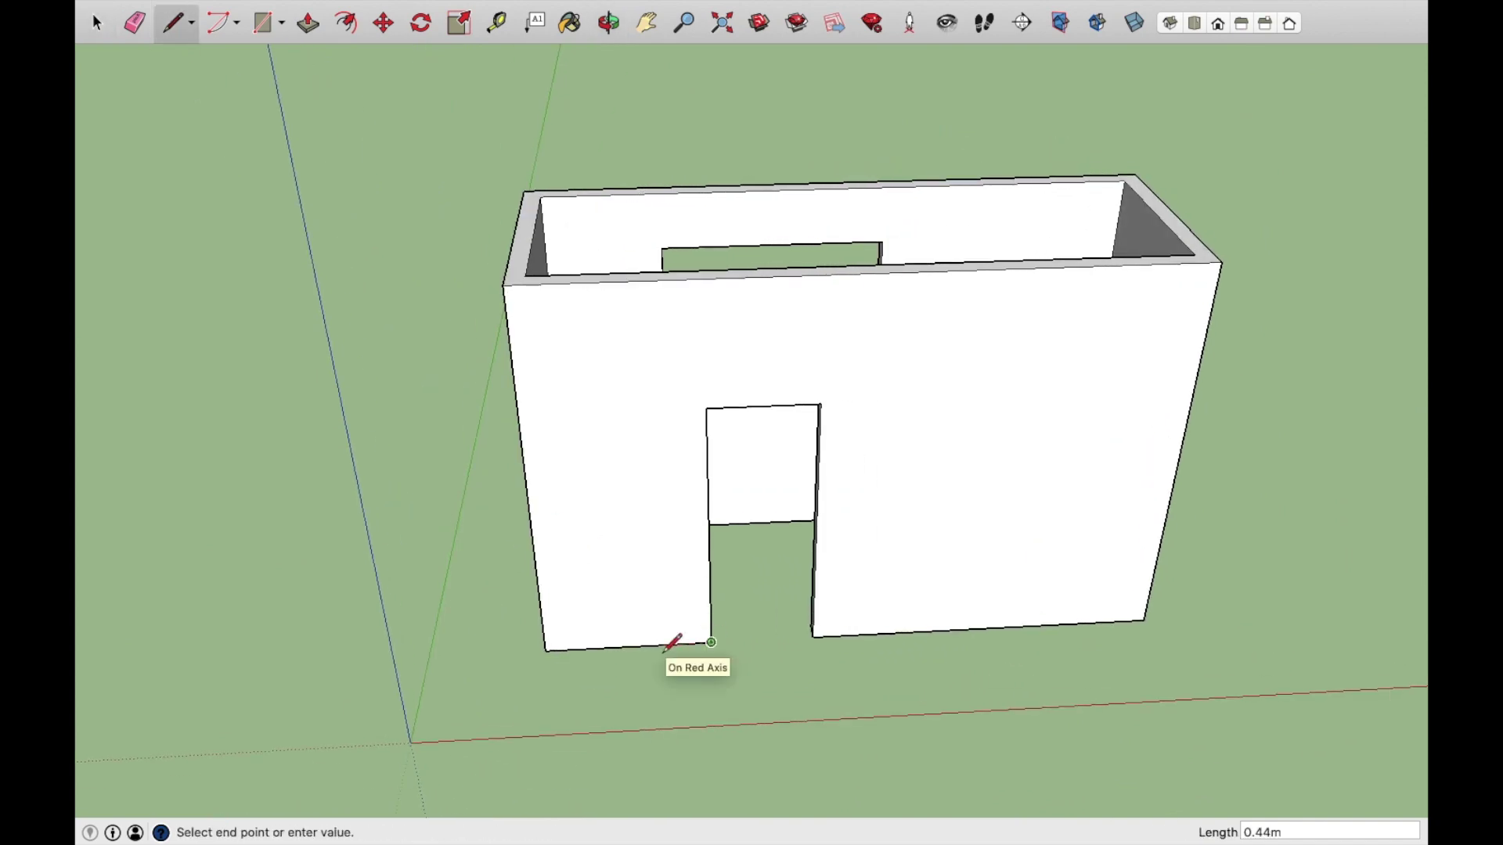
pyautogui.click(599, 619)
pyautogui.press('space')
pyautogui.press('l')
pyautogui.click(579, 463)
pyautogui.press('p')
pyautogui.moveTo(584, 448); pyautogui.dragTo(580, 424)
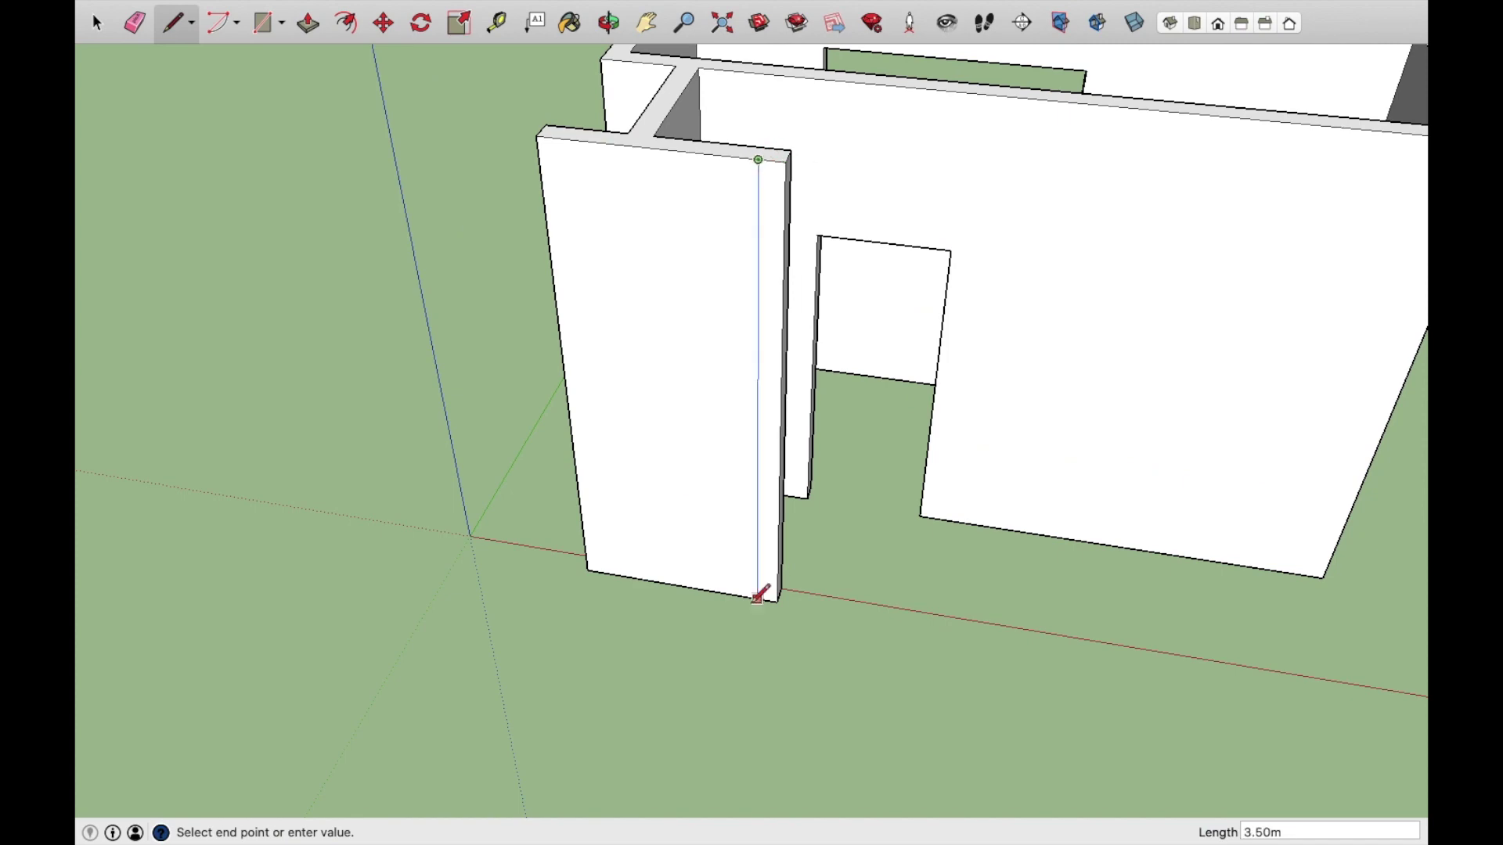
# Step: Draw a vertical line down a wall face, orbit to its other side, and push the face out
pyautogui.click(758, 597)
pyautogui.press('p')
pyautogui.press('o')
pyautogui.moveTo(745, 396)
pyautogui.mouseDown()
pyautogui.moveTo(860, 466)
pyautogui.moveTo(415, 331)
pyautogui.mouseUp()
pyautogui.press('p')
pyautogui.press('l')
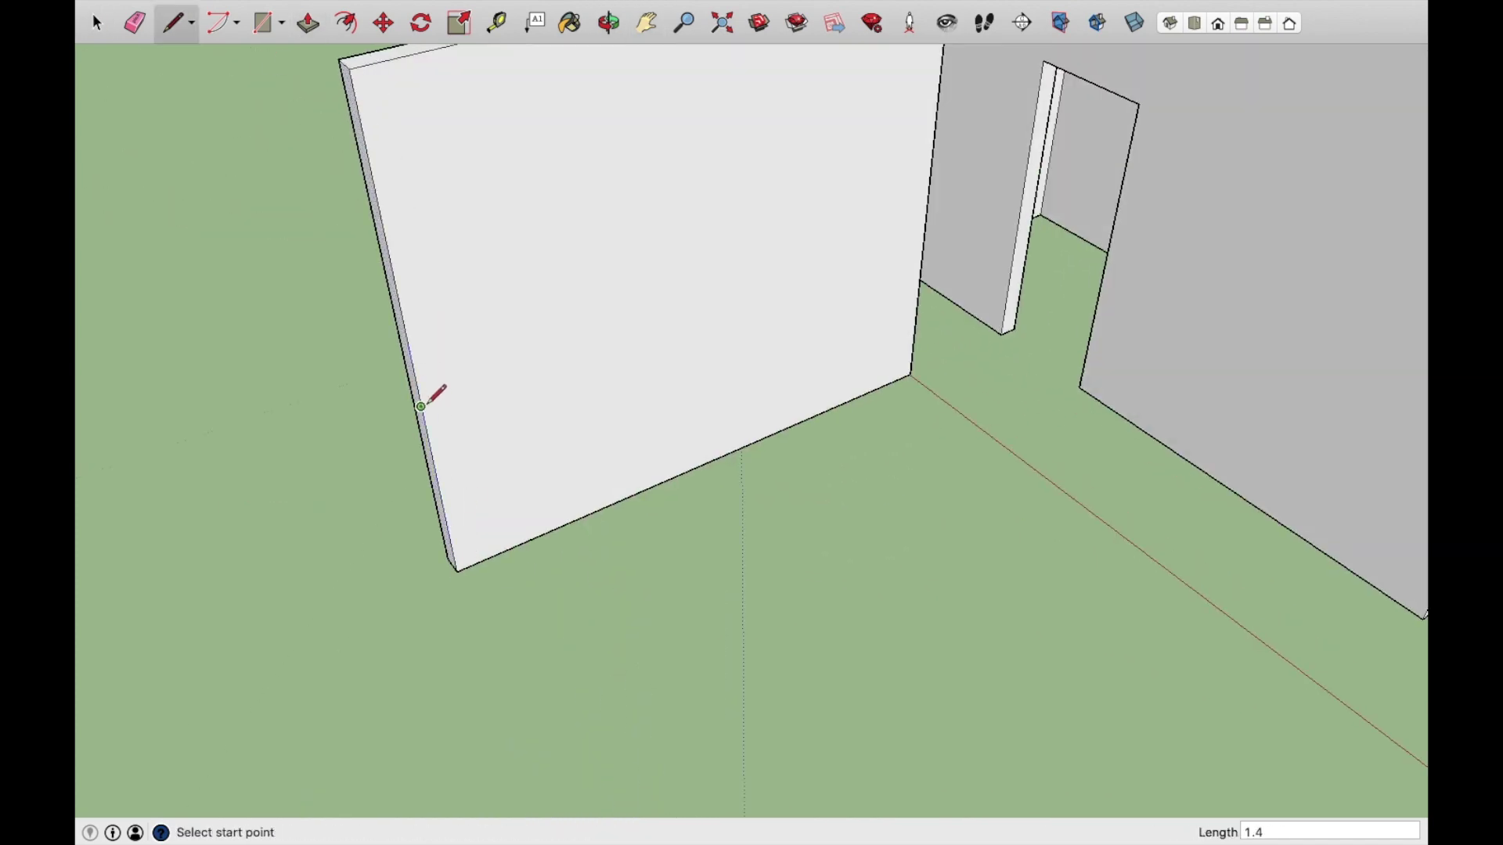
pyautogui.press('p')
pyautogui.moveTo(438, 470); pyautogui.dragTo(503, 570)
# Step: Draw an edge from the wall's bottom to its top to split the face for another opening
pyautogui.press('space')
pyautogui.press('l')
pyautogui.click(421, 407)
pyautogui.click(378, 204)
pyautogui.click(379, 62)
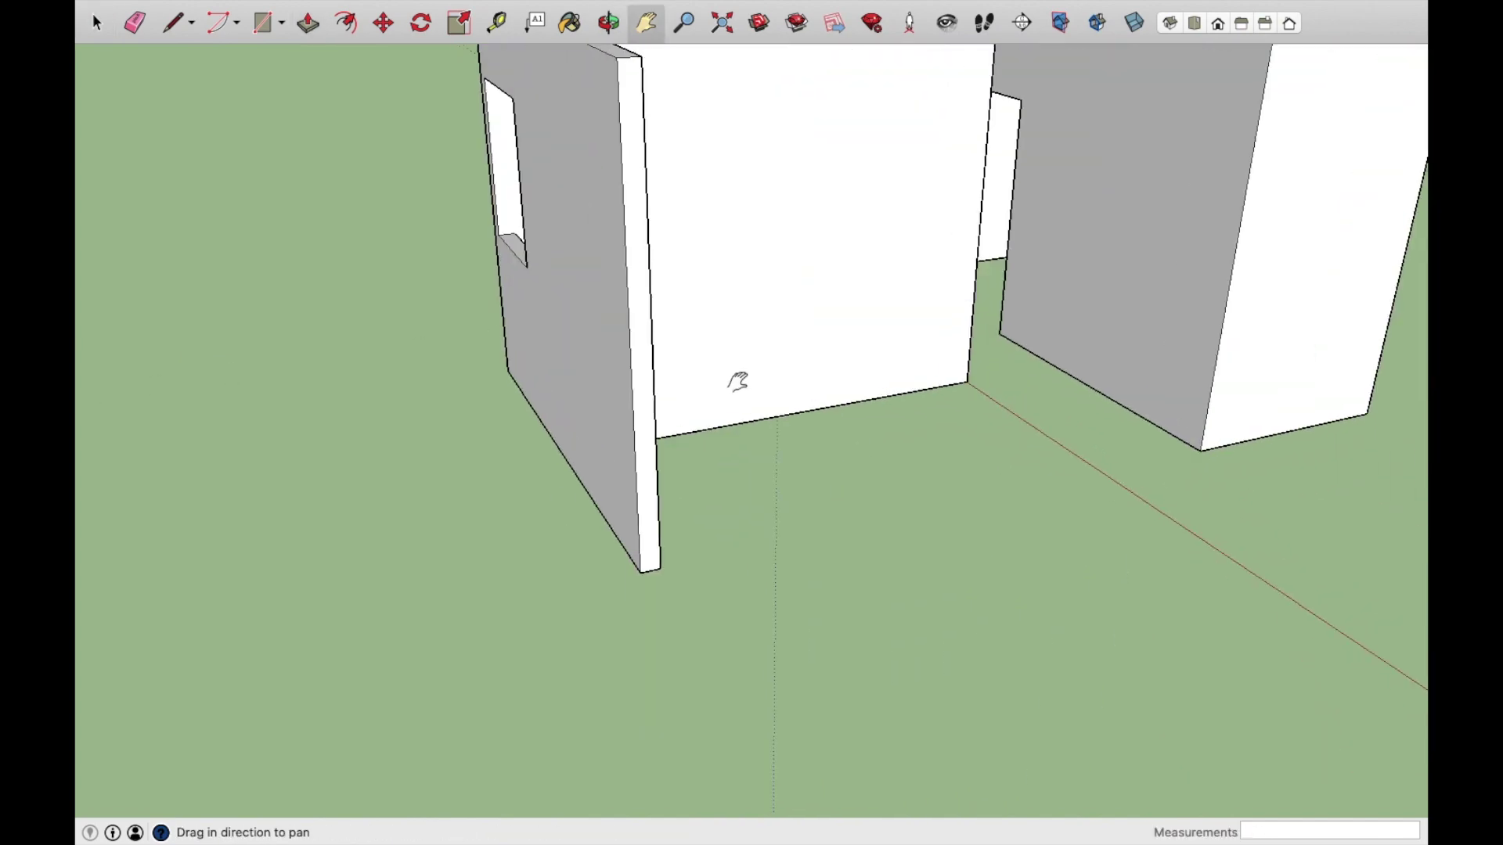
pyautogui.press('l')
pyautogui.click(640, 572)
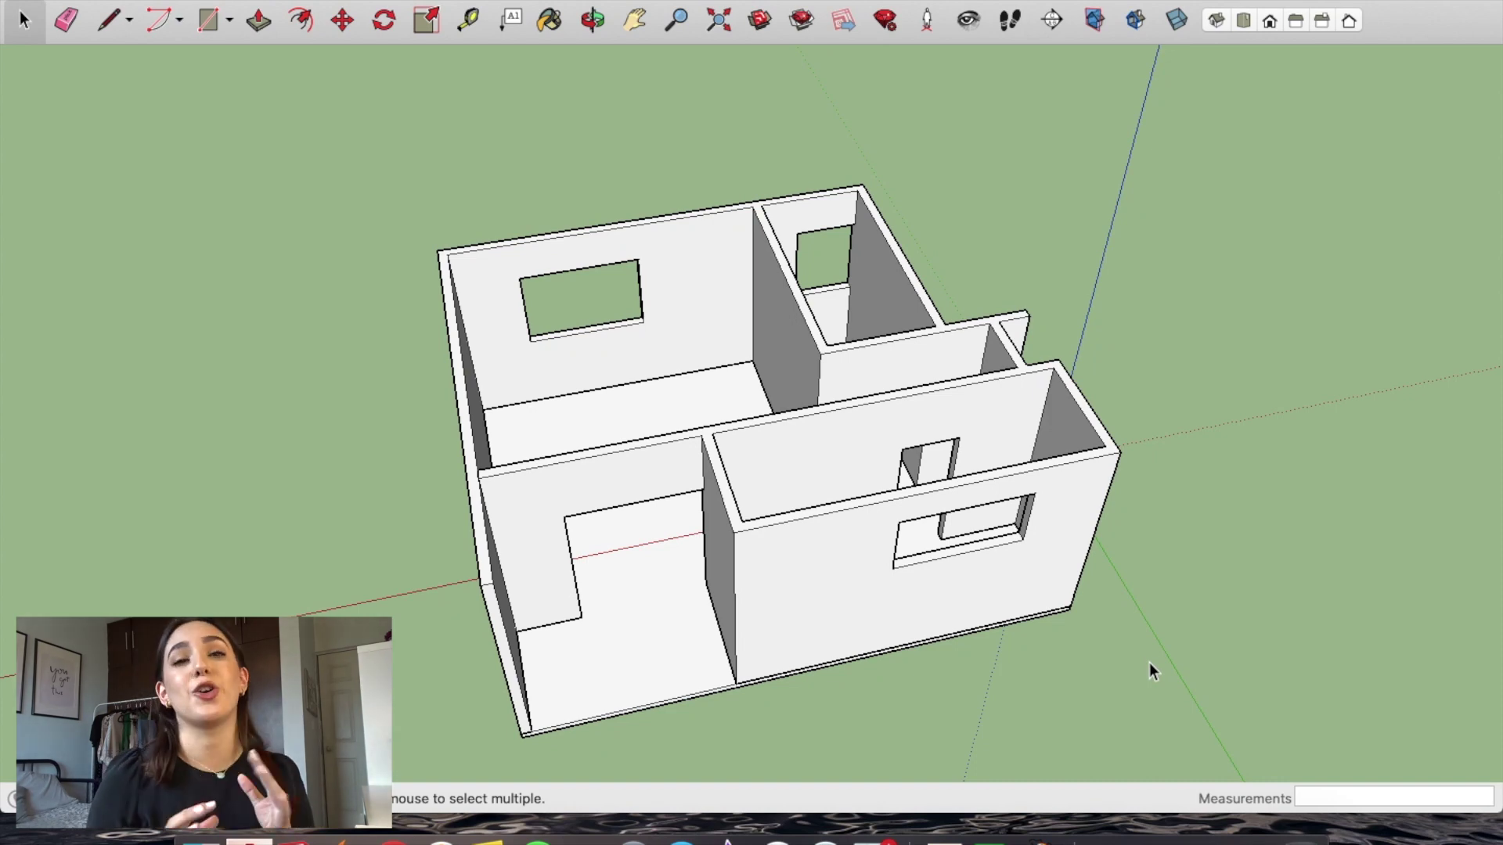
pyautogui.moveTo(1083, 470); pyautogui.dragTo(1097, 598, button='middle')
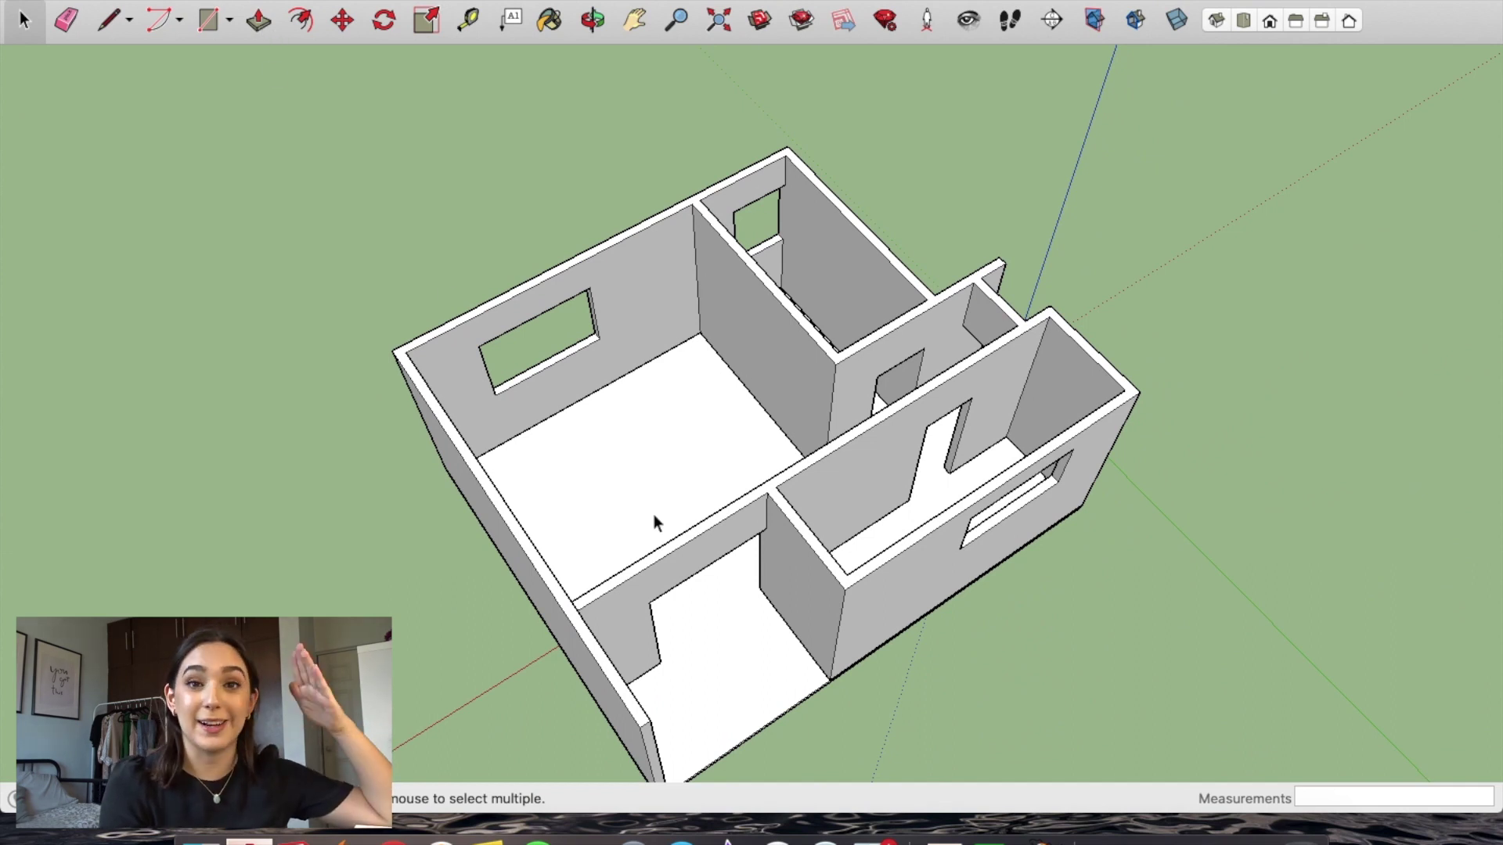
pyautogui.moveTo(654, 514)
pyautogui.mouseDown(button='middle')
pyautogui.moveTo(956, 318)
pyautogui.moveTo(535, 391)
pyautogui.moveTo(819, 449)
pyautogui.mouseUp(button='middle')
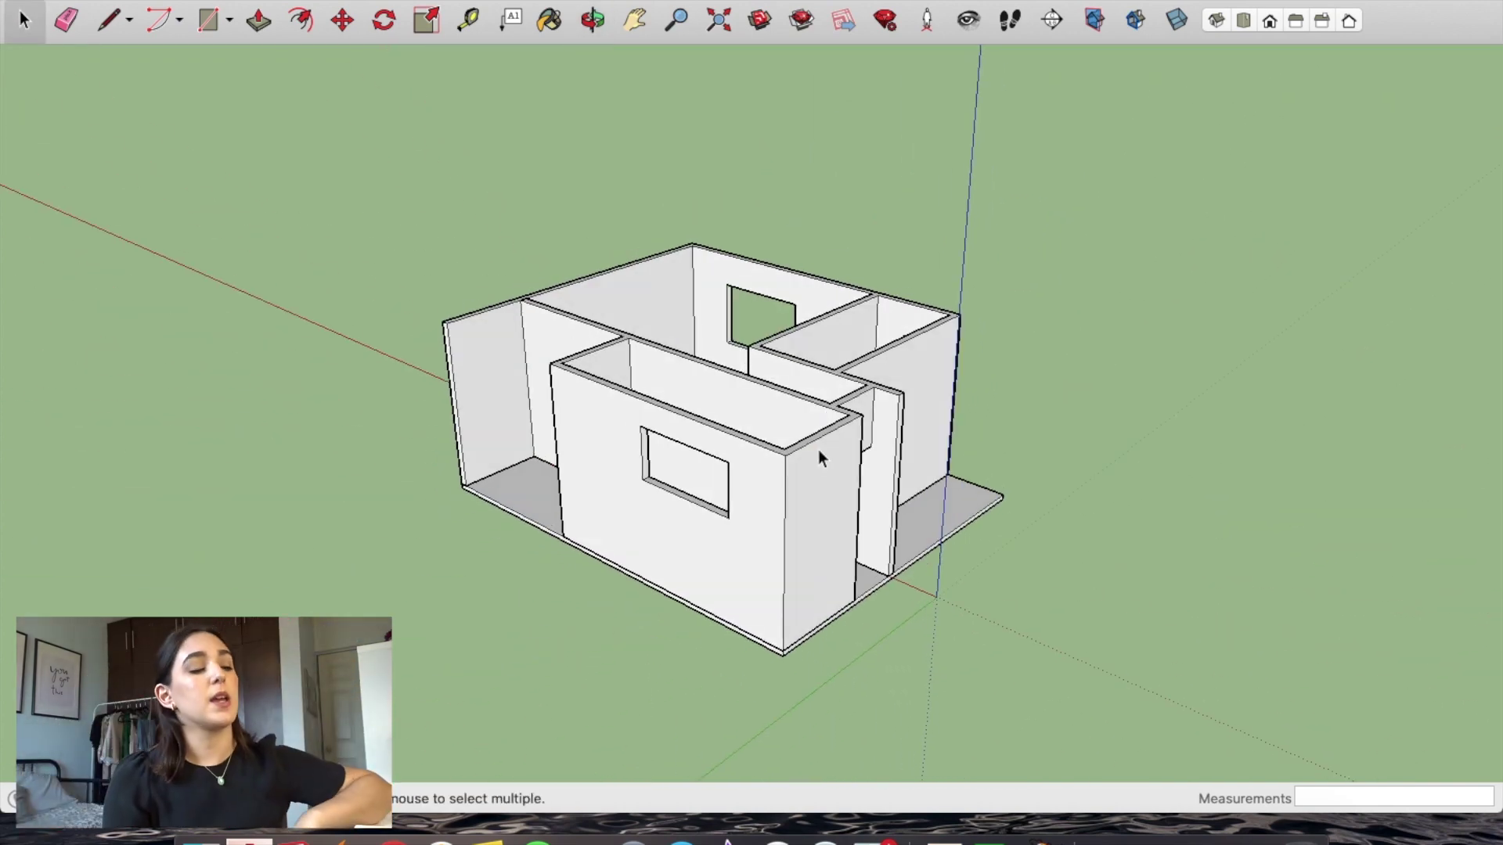
pyautogui.moveTo(854, 331)
pyautogui.mouseDown(button='middle')
pyautogui.moveTo(699, 716)
pyautogui.moveTo(708, 537)
pyautogui.moveTo(386, 392)
pyautogui.moveTo(513, 308)
pyautogui.mouseUp(button='middle')
pyautogui.scroll(2, 638, 332)
pyautogui.scroll(3, 650, 325)
pyautogui.scroll(-4, 642, 329)
pyautogui.moveTo(611, 339); pyautogui.dragTo(718, 362, button='middle')
pyautogui.press('r')
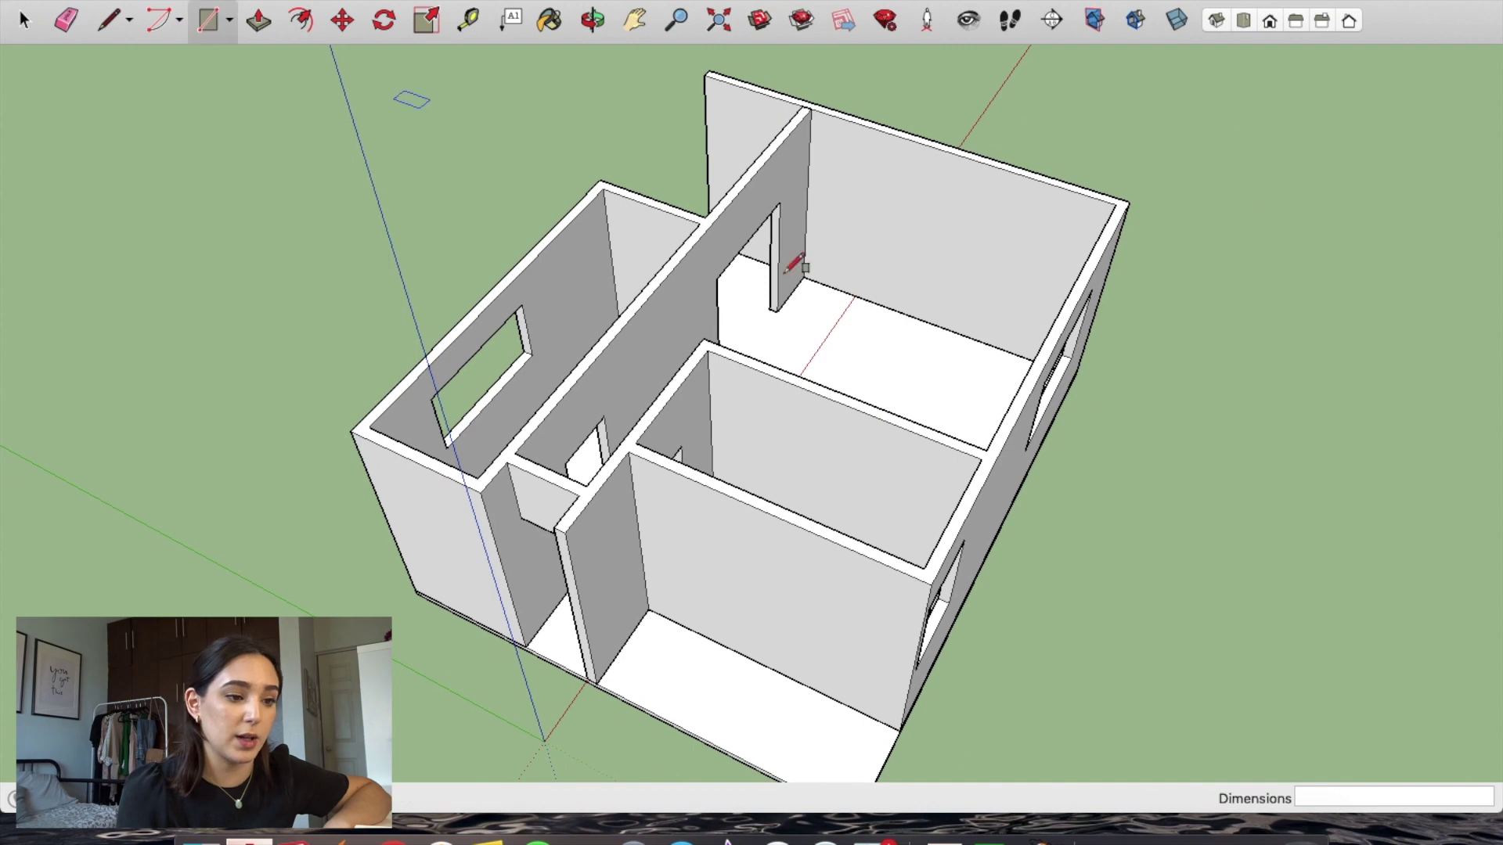
pyautogui.click(1198, 575)
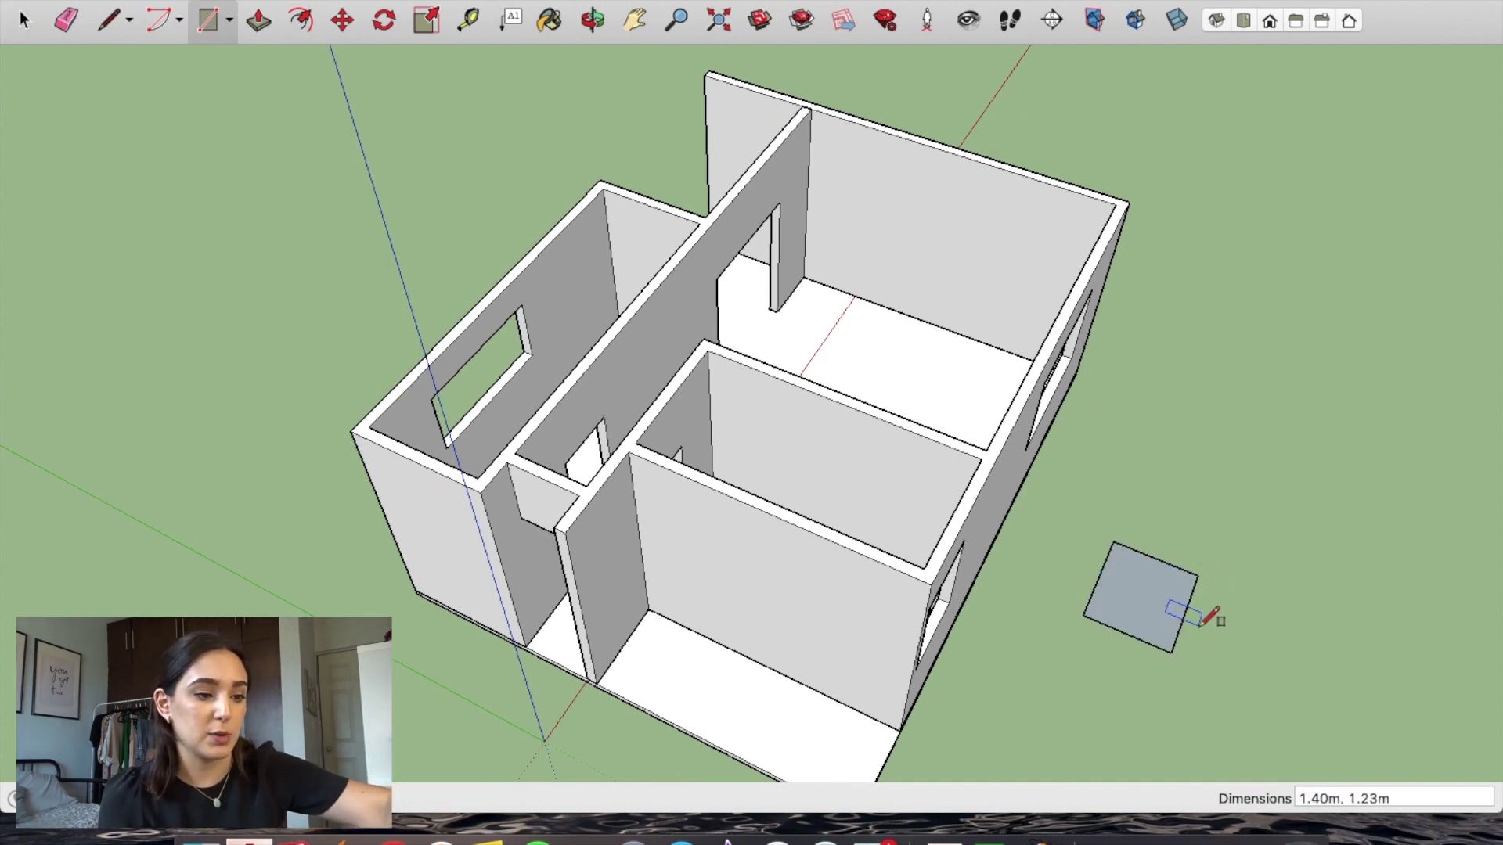
pyautogui.press('e')
pyautogui.press('space')
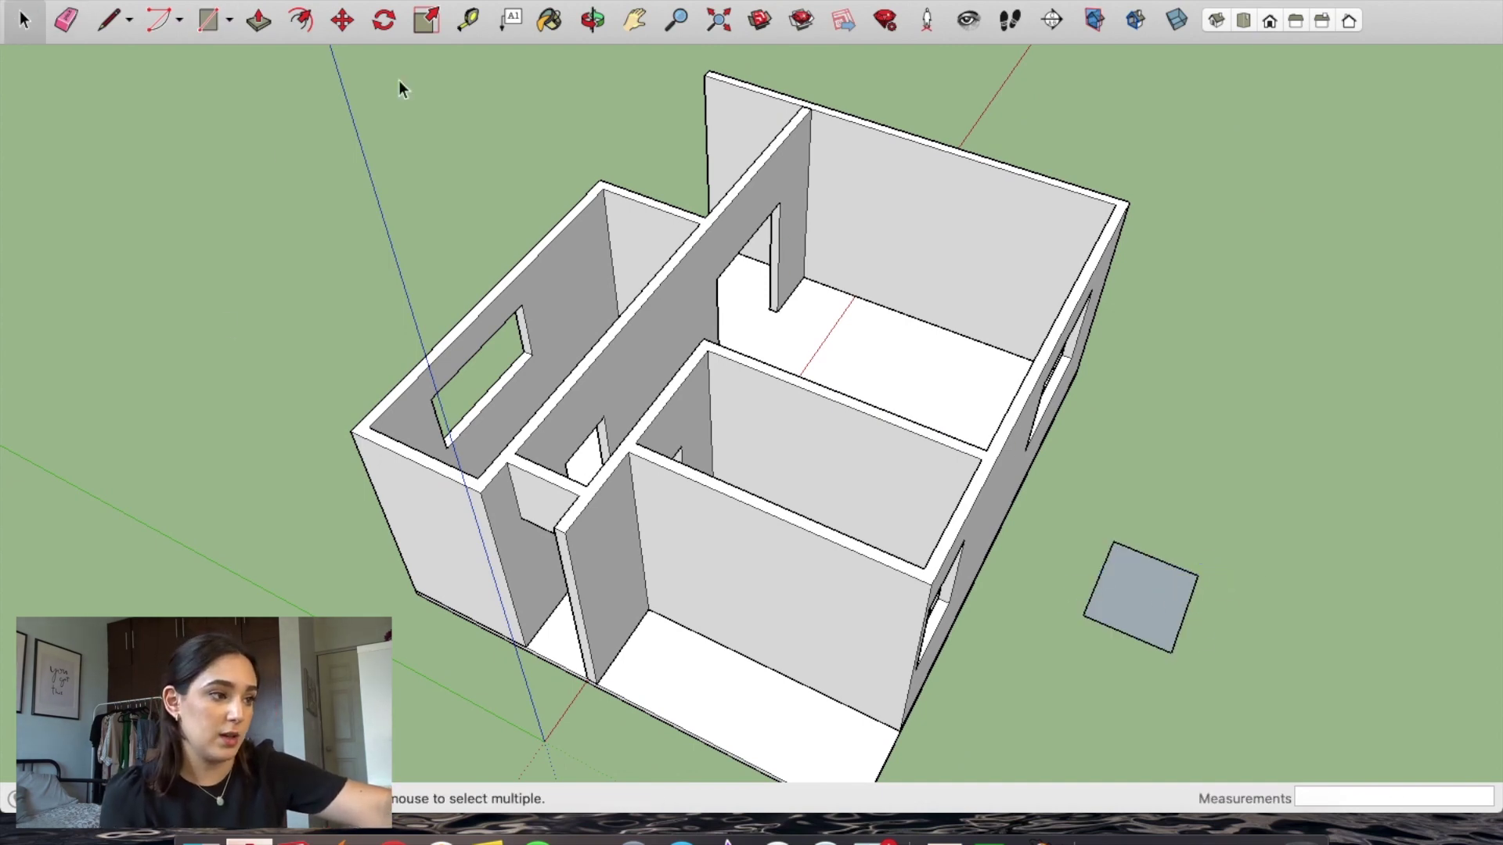
pyautogui.click(258, 22)
pyautogui.moveTo(1189, 618); pyautogui.dragTo(1164, 520)
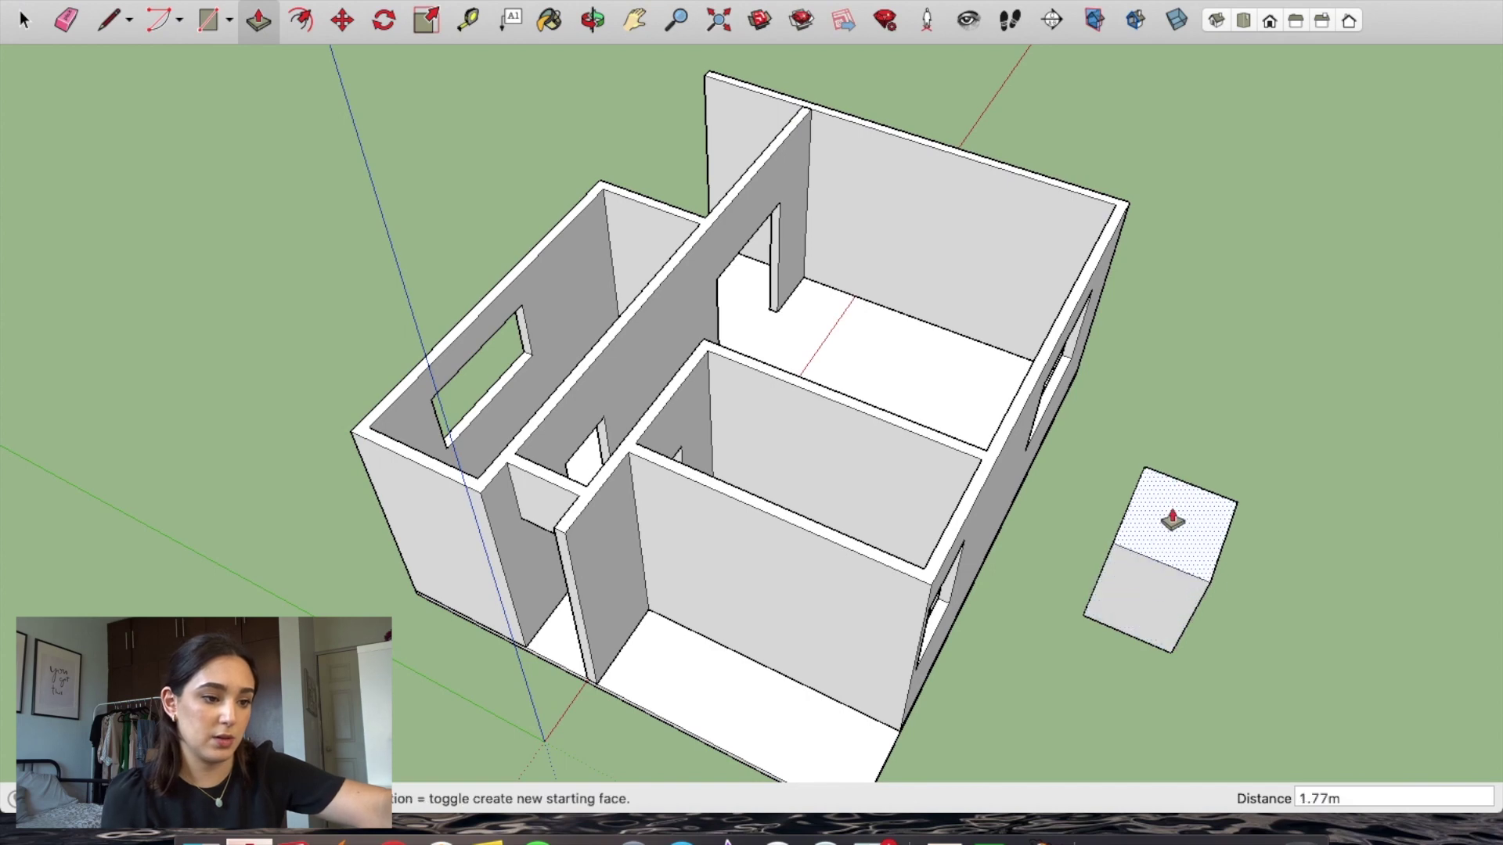
pyautogui.press('space')
pyautogui.moveTo(1301, 627); pyautogui.dragTo(1147, 634, button='middle')
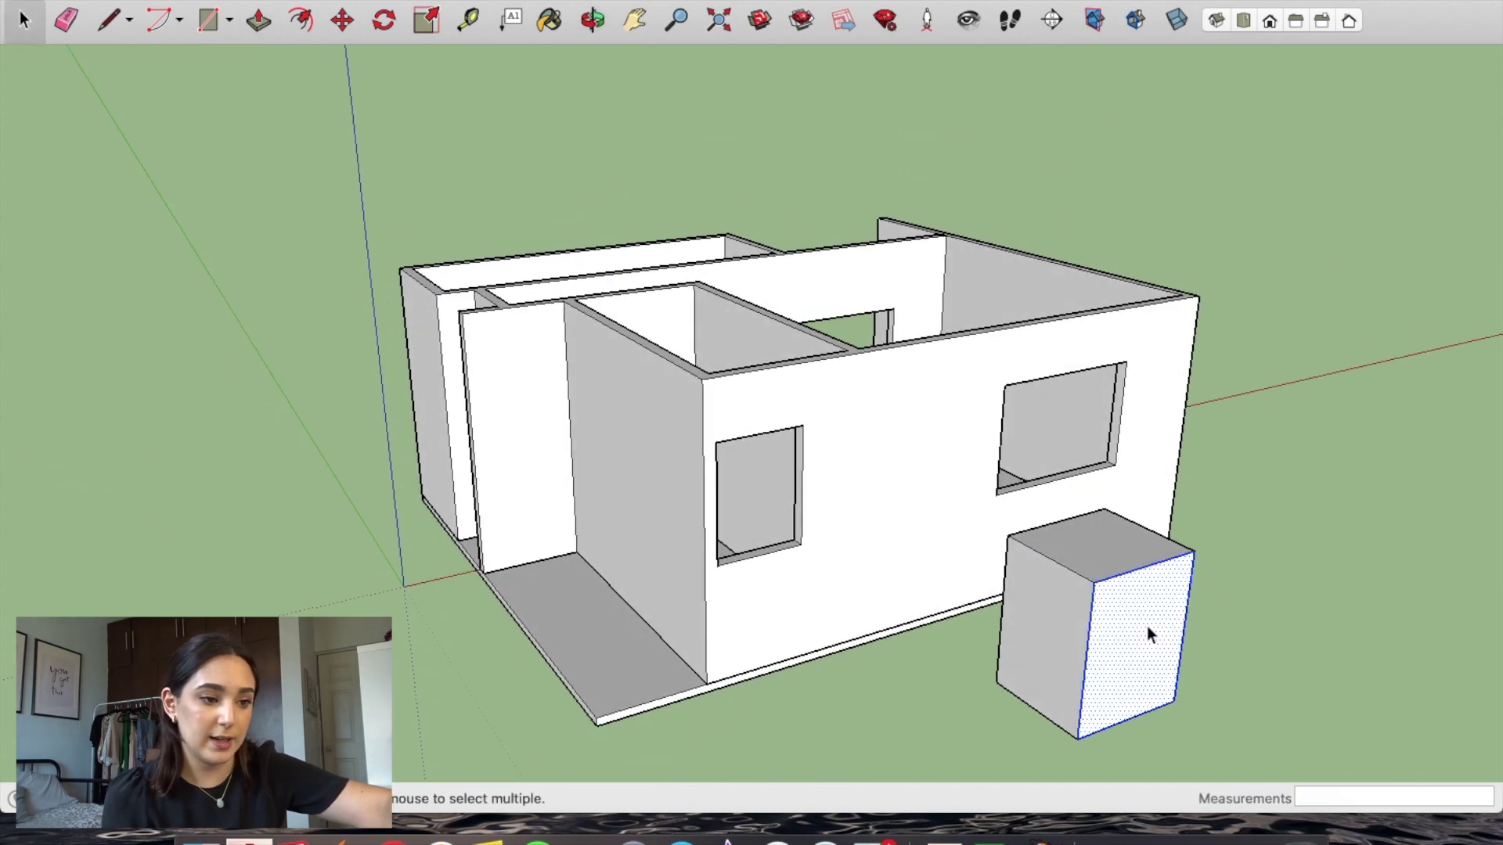
pyautogui.tripleClick(1119, 630)
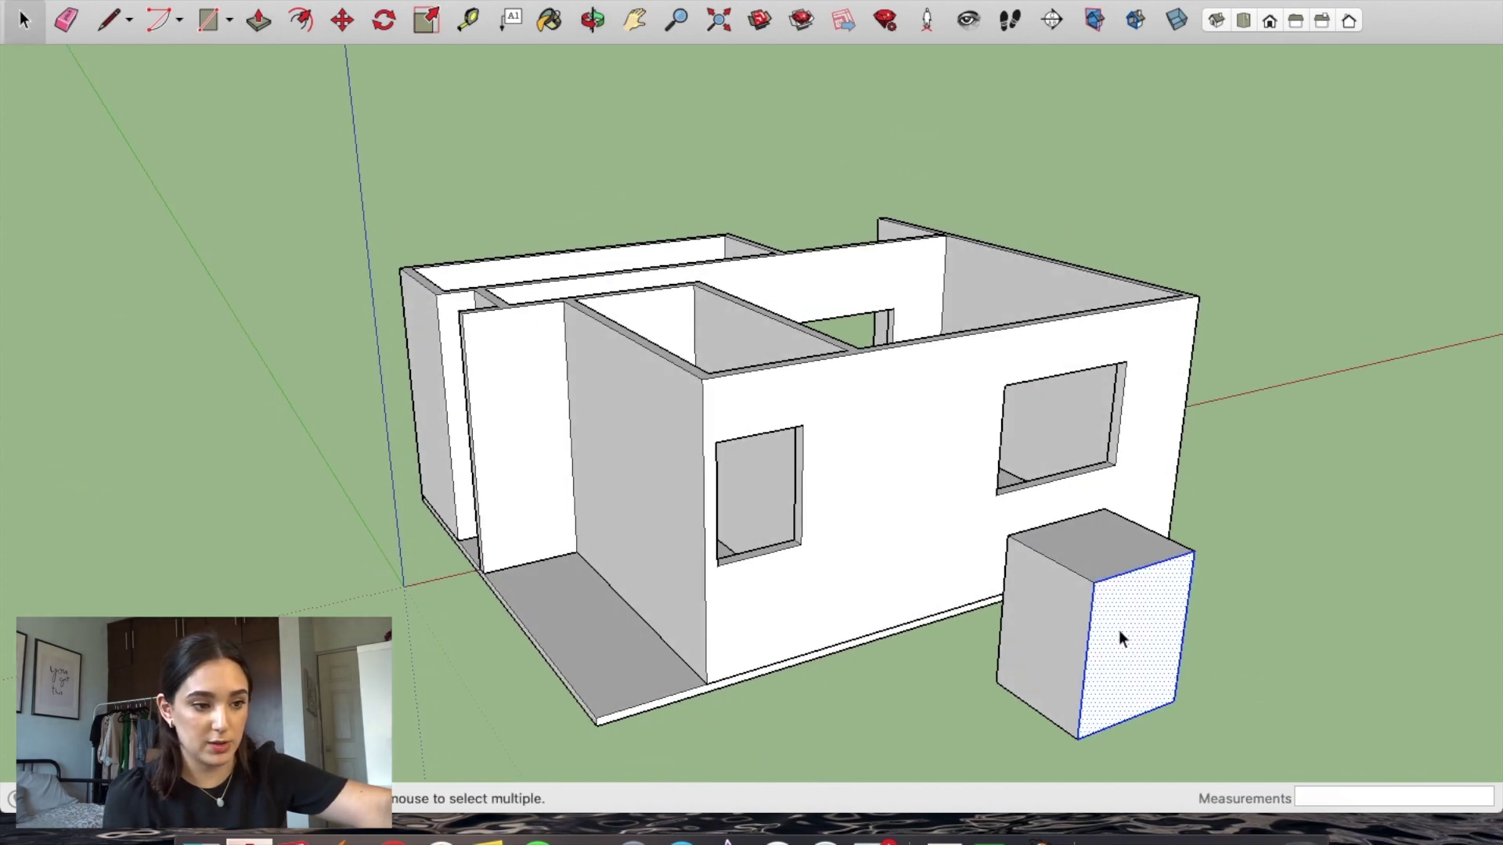
pyautogui.rightClick(1119, 631)
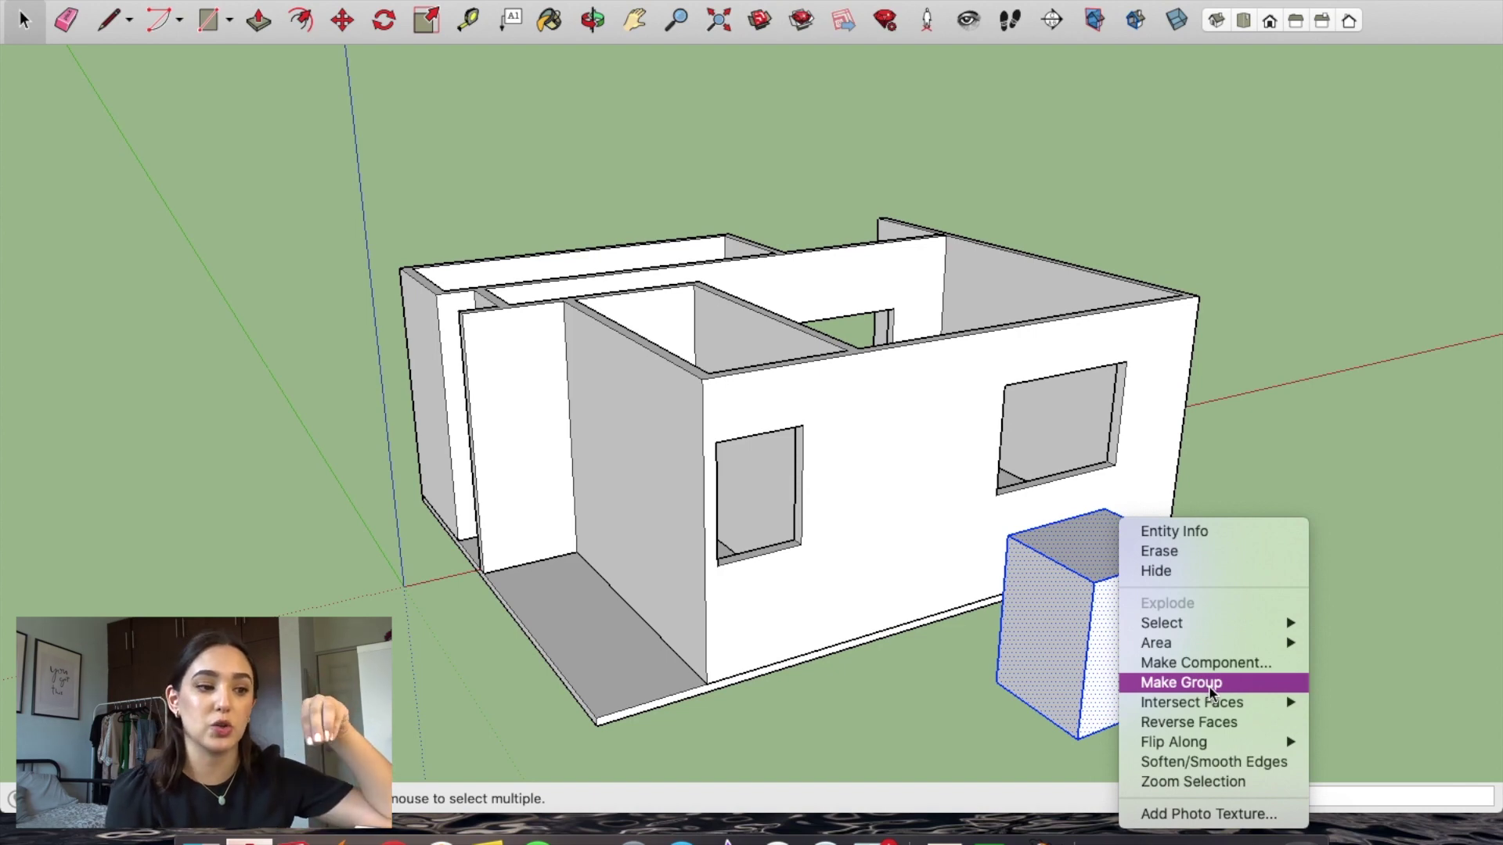
pyautogui.click(1381, 652)
pyautogui.press('Delete')
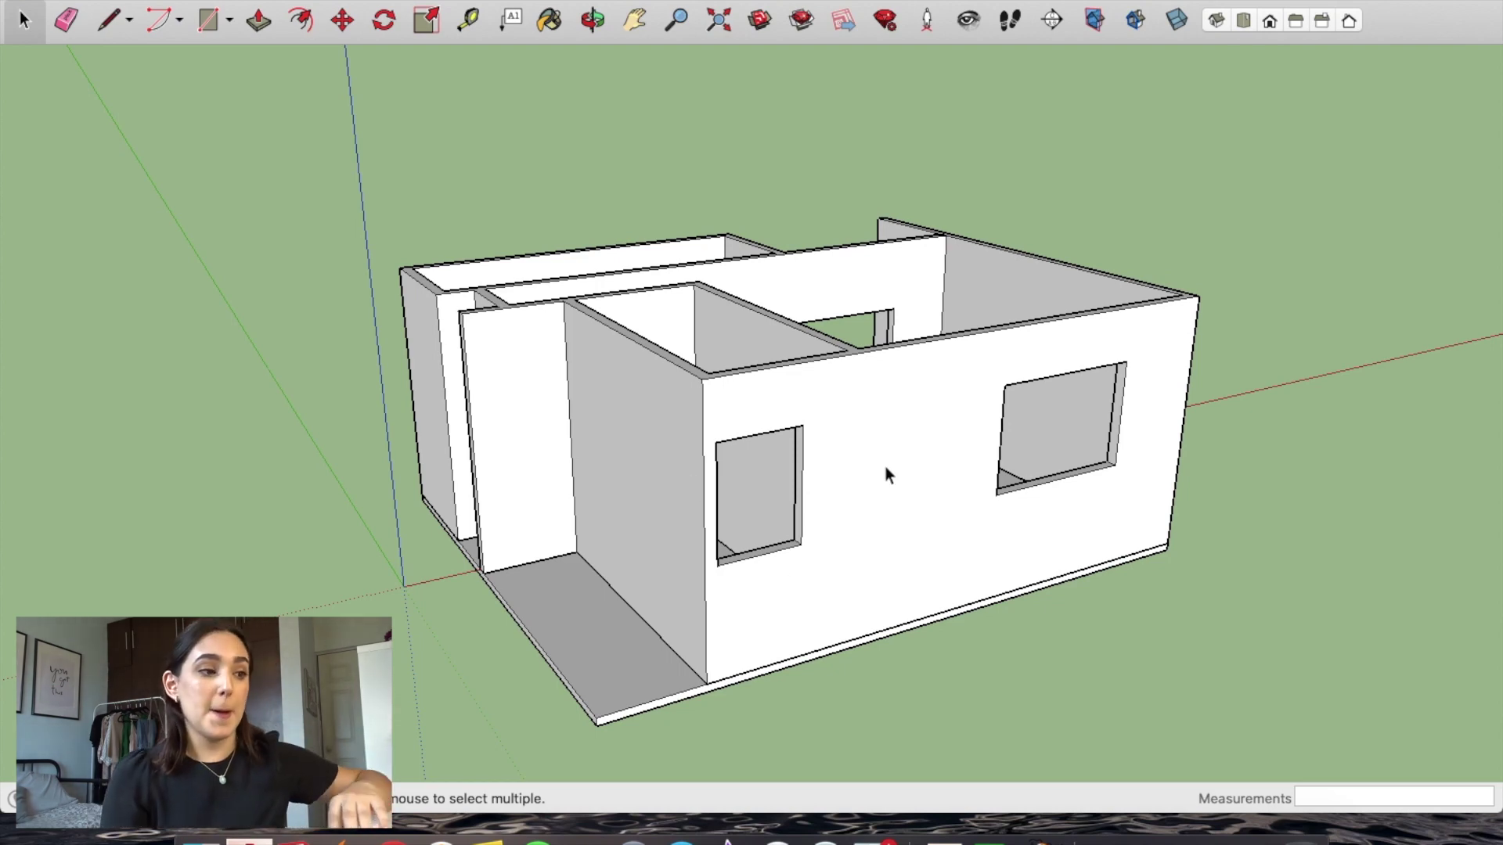
pyautogui.moveTo(736, 368)
pyautogui.mouseDown(button='middle')
pyautogui.moveTo(708, 433)
pyautogui.moveTo(798, 514)
pyautogui.moveTo(1284, 439)
pyautogui.moveTo(1265, 335)
pyautogui.moveTo(838, 466)
pyautogui.moveTo(627, 486)
pyautogui.moveTo(1252, 479)
pyautogui.moveTo(994, 579)
pyautogui.moveTo(940, 485)
pyautogui.mouseUp(button='middle')
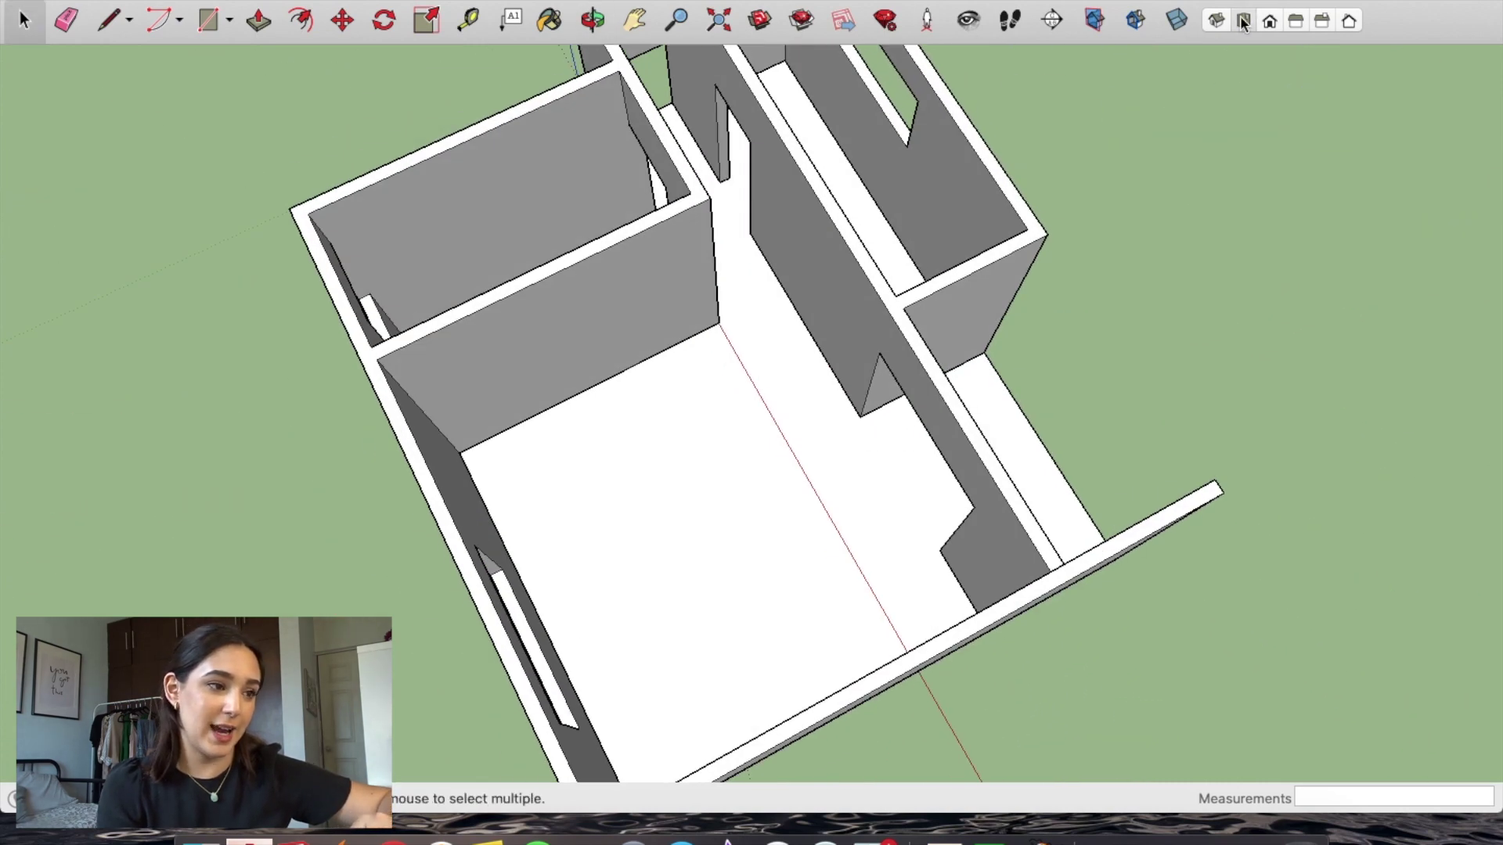
# Step: Show the house in Top view, compare it with the AutoCAD floor plan, and return to SketchUp
pyautogui.click(1243, 21)
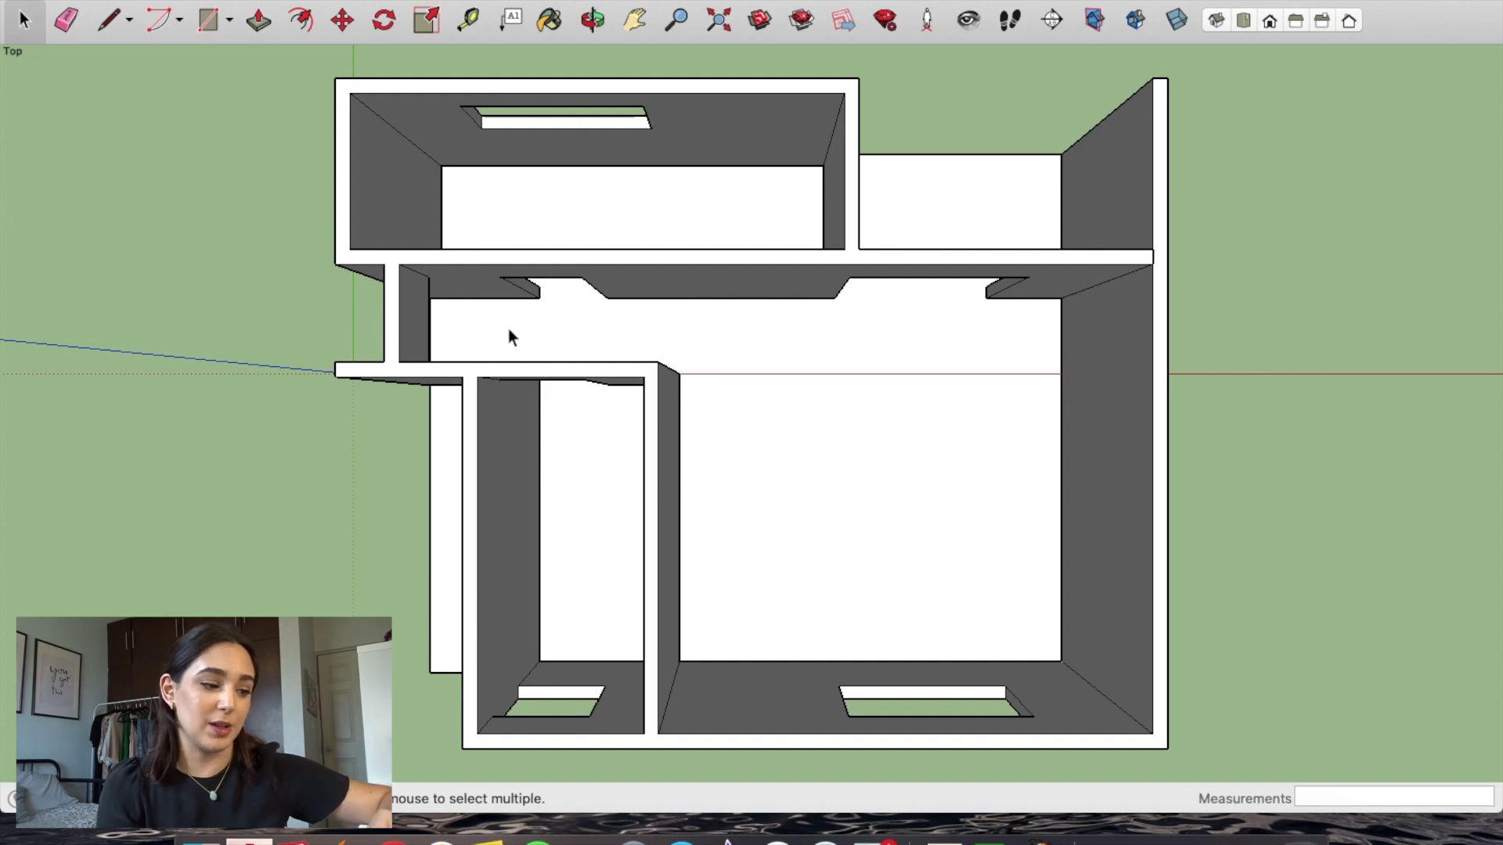
pyautogui.hotkey('ctrl', 'Up')
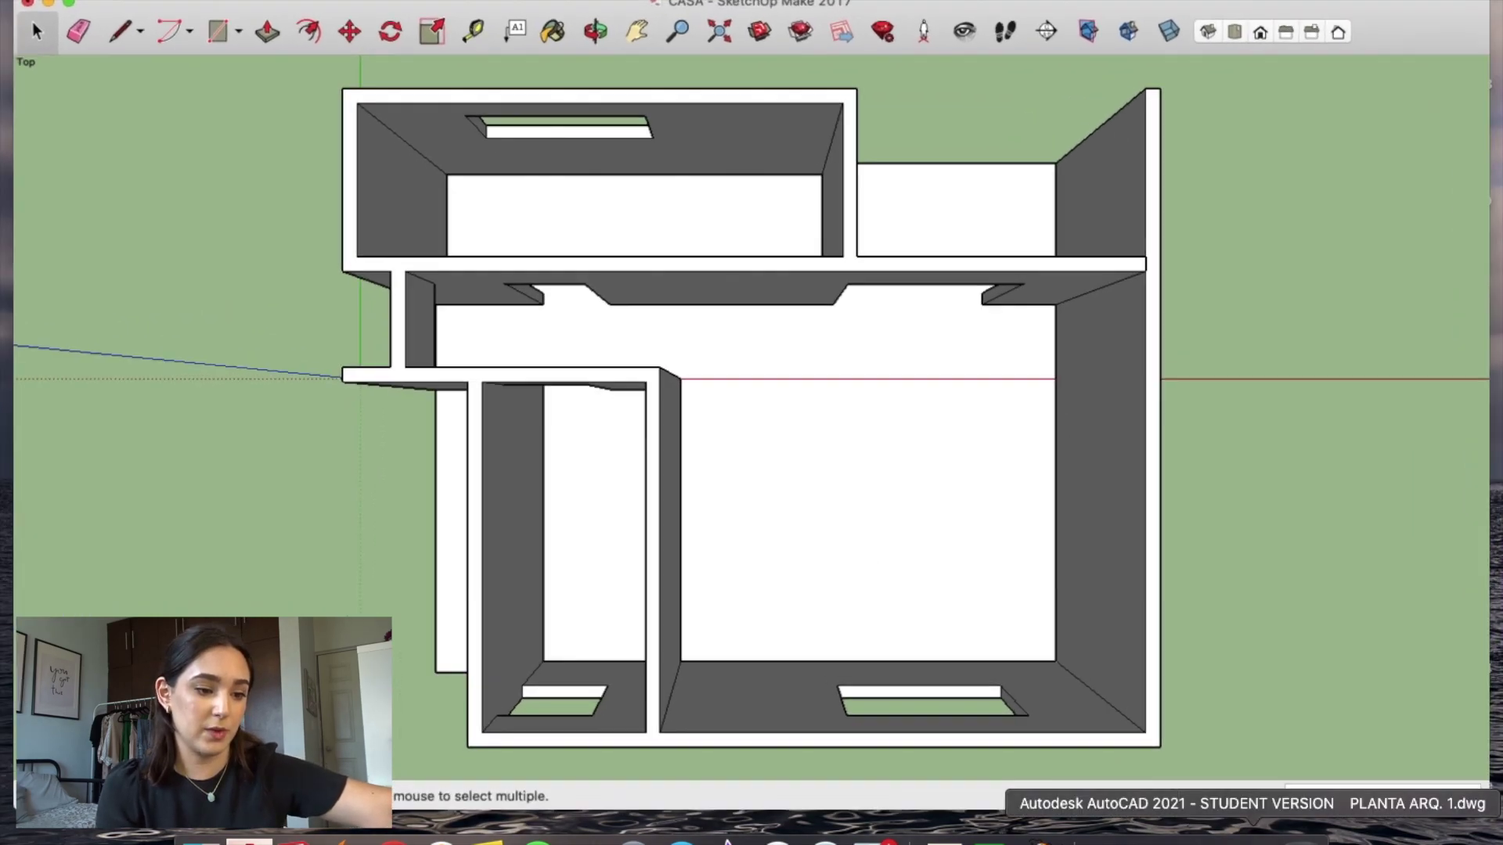
pyautogui.click(1252, 838)
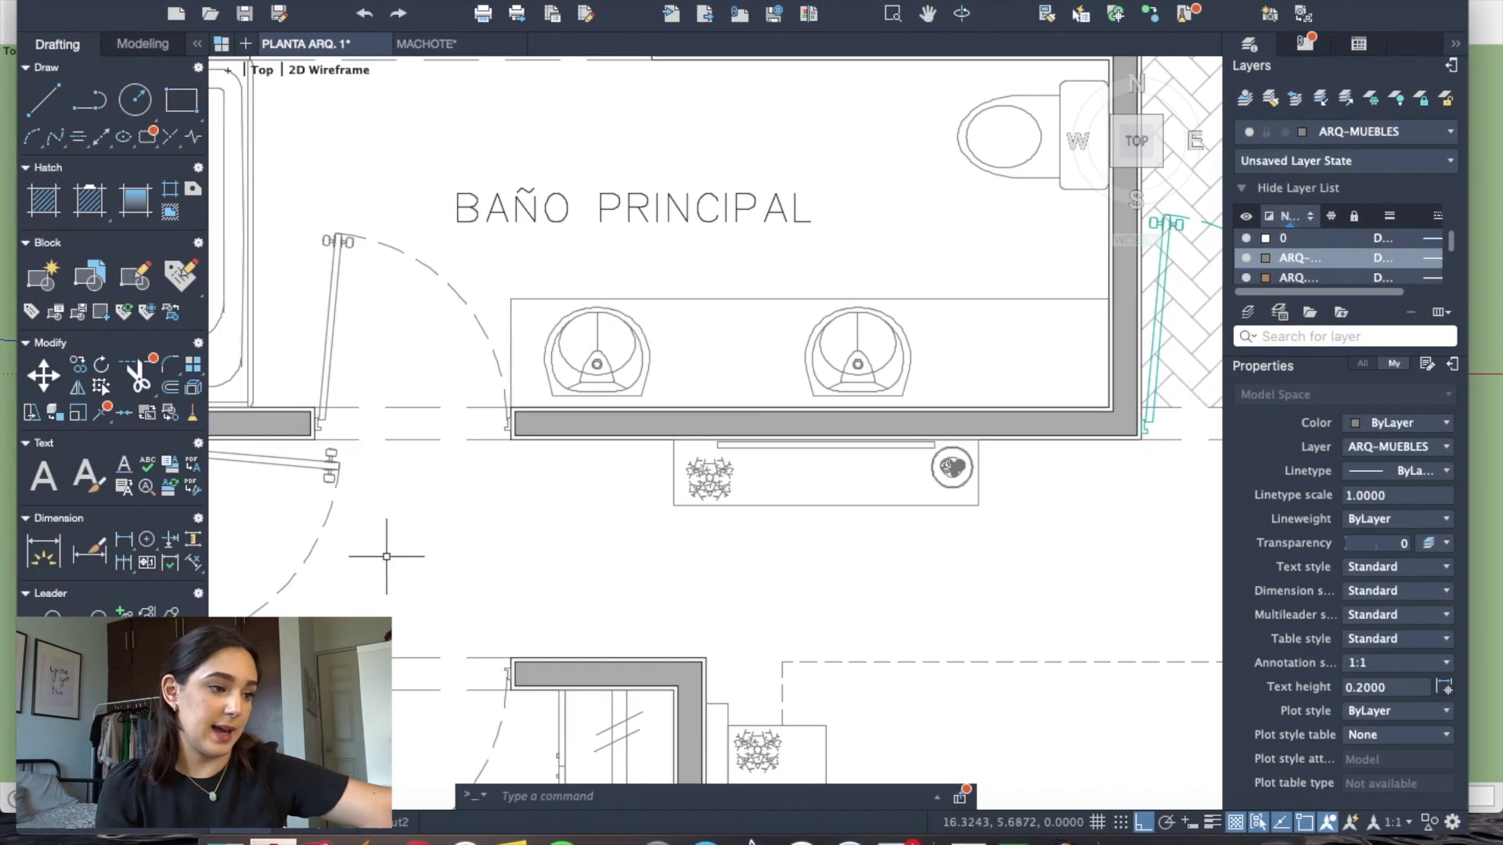
pyautogui.scroll(-3, 871, 499)
pyautogui.scroll(-2, 748, 511)
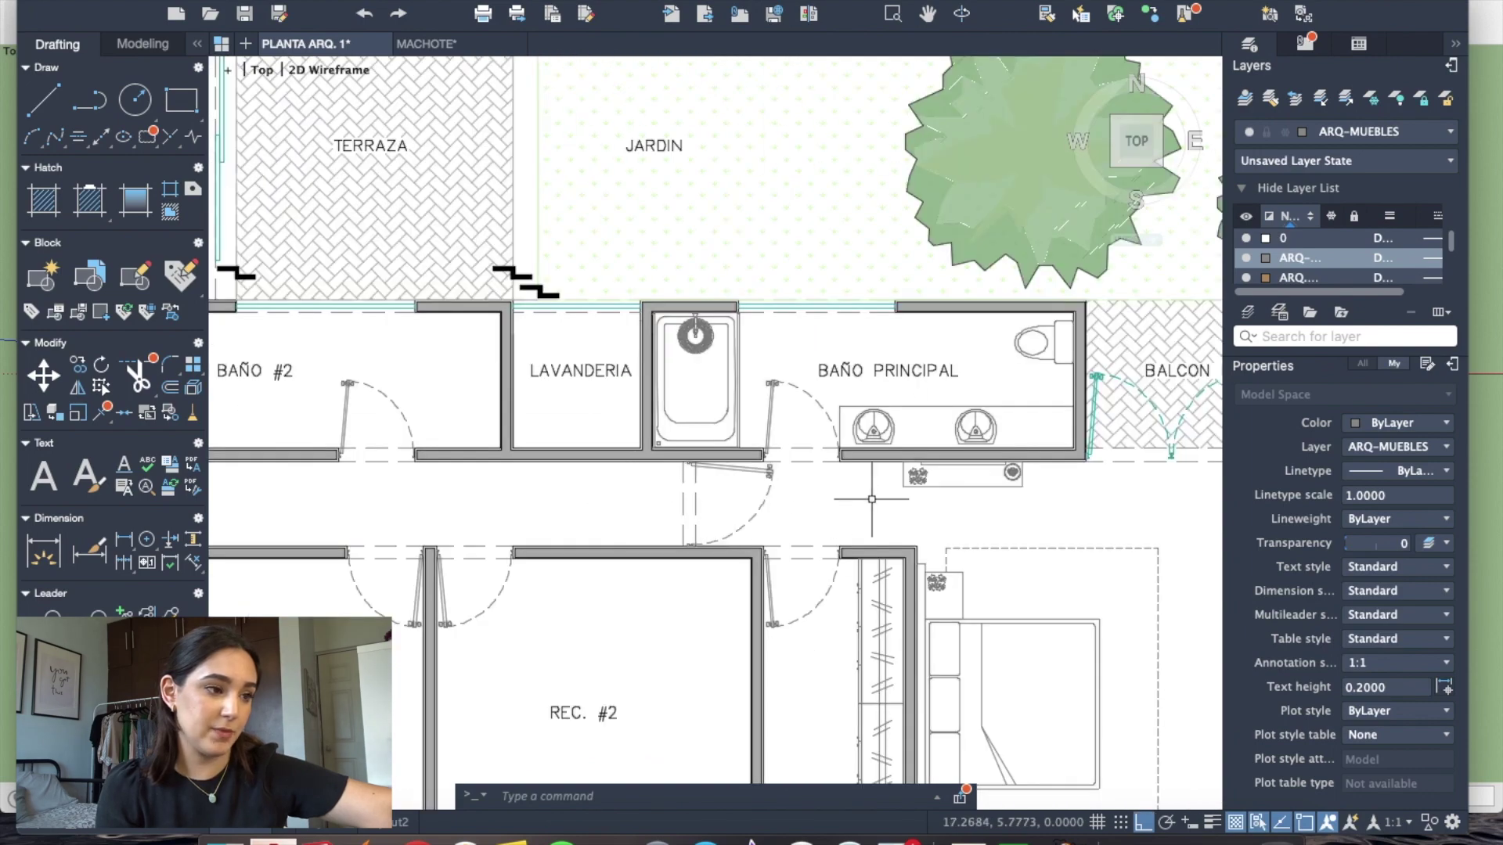
pyautogui.hotkey('ctrl', 'Up')
pyautogui.click(976, 576)
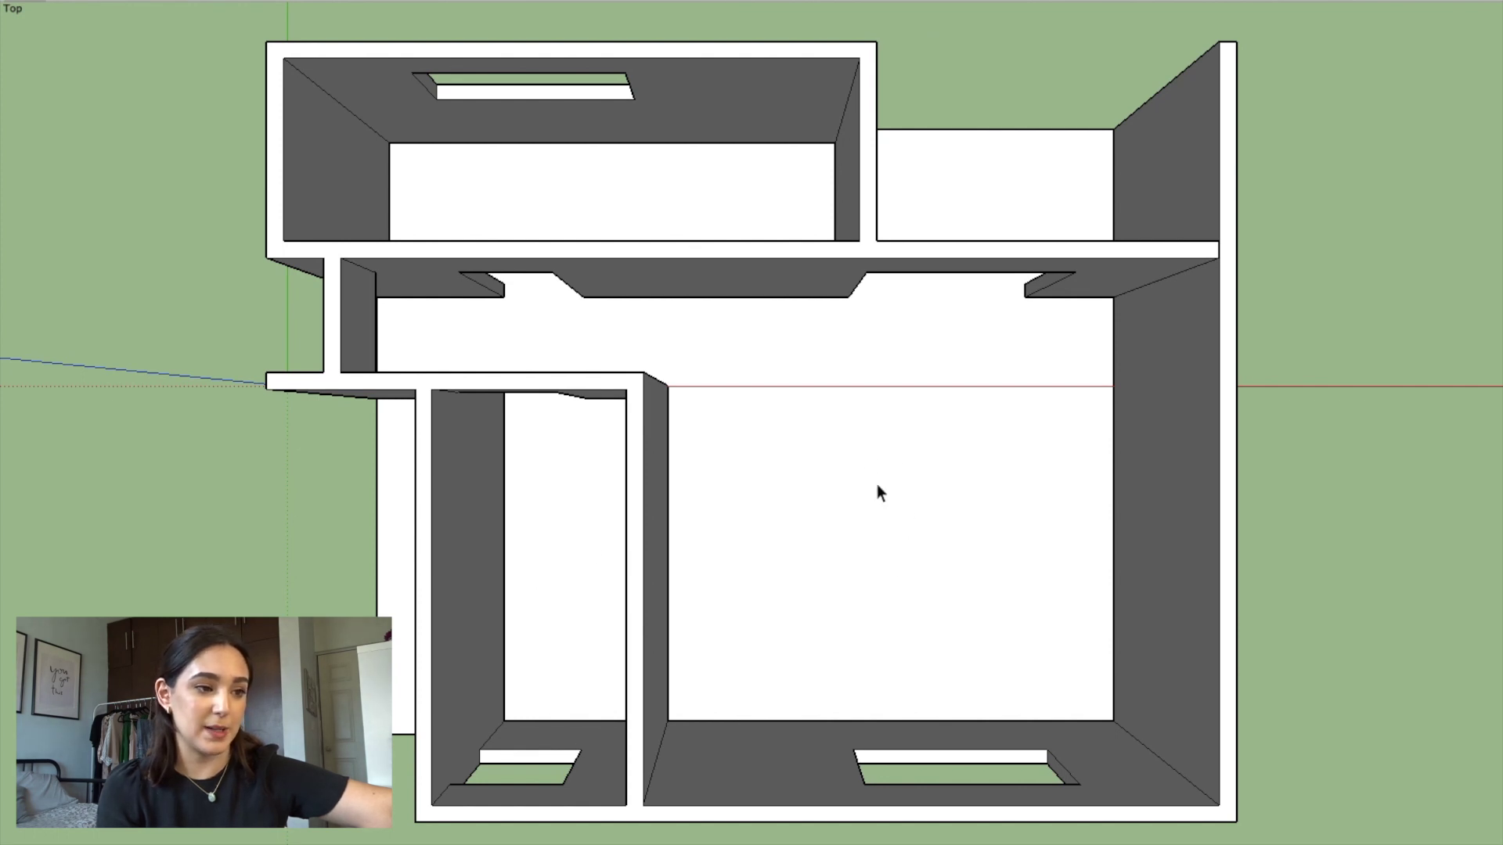
# Step: Orbit from the plan into a perspective view and zoom in on the house
pyautogui.moveTo(1060, 188)
pyautogui.mouseDown(button='middle')
pyautogui.moveTo(654, 244)
pyautogui.moveTo(392, 308)
pyautogui.moveTo(446, 335)
pyautogui.moveTo(387, 338)
pyautogui.moveTo(1369, 624)
pyautogui.moveTo(1167, 637)
pyautogui.moveTo(715, 571)
pyautogui.moveTo(736, 454)
pyautogui.moveTo(865, 312)
pyautogui.mouseUp(button='middle')
pyautogui.scroll(2, 845, 248)
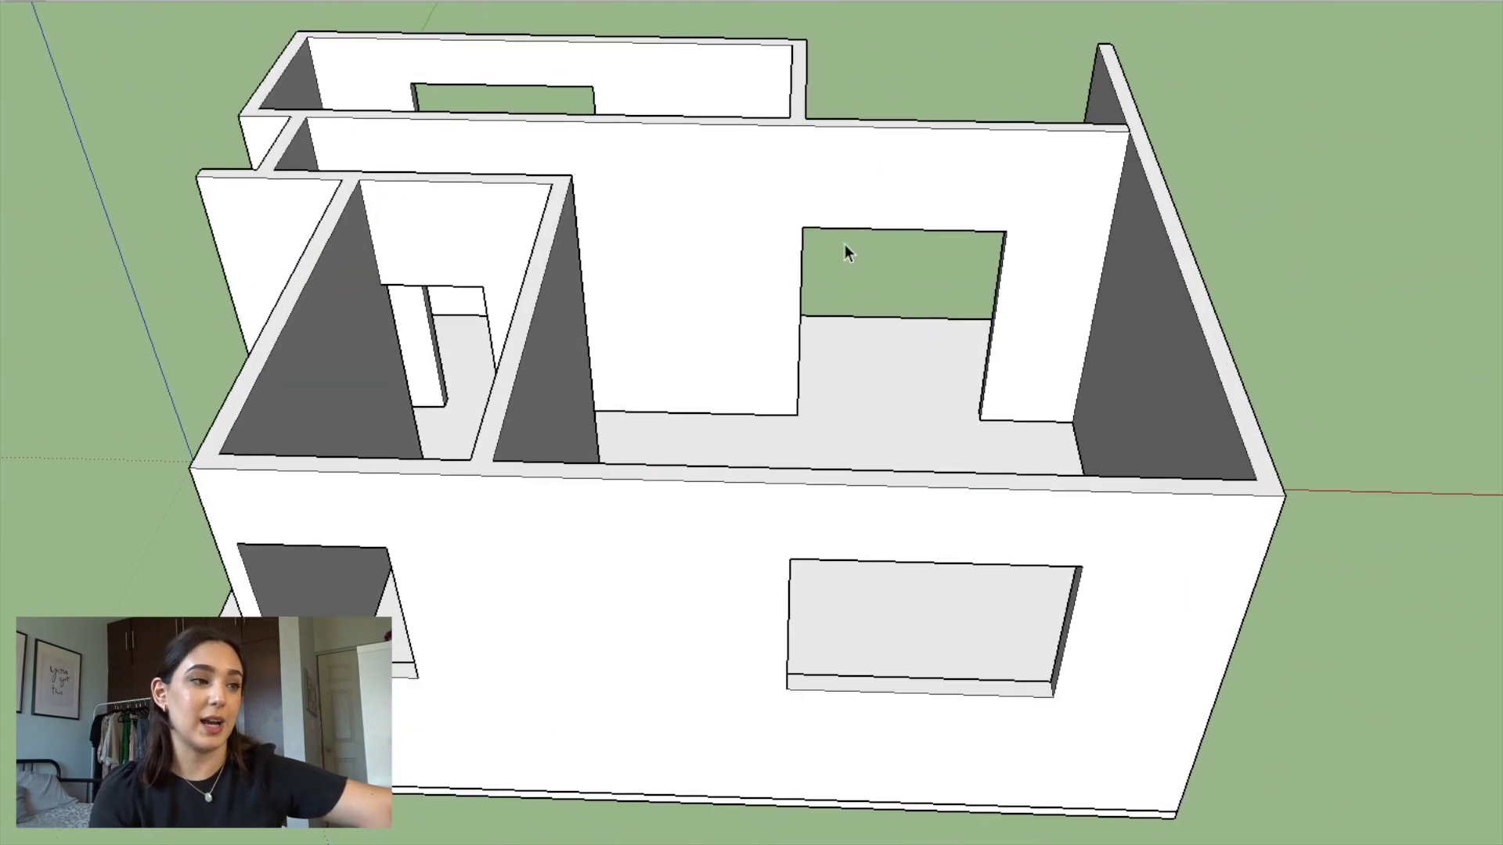
pyautogui.scroll(2, 855, 242)
pyautogui.scroll(1, 856, 242)
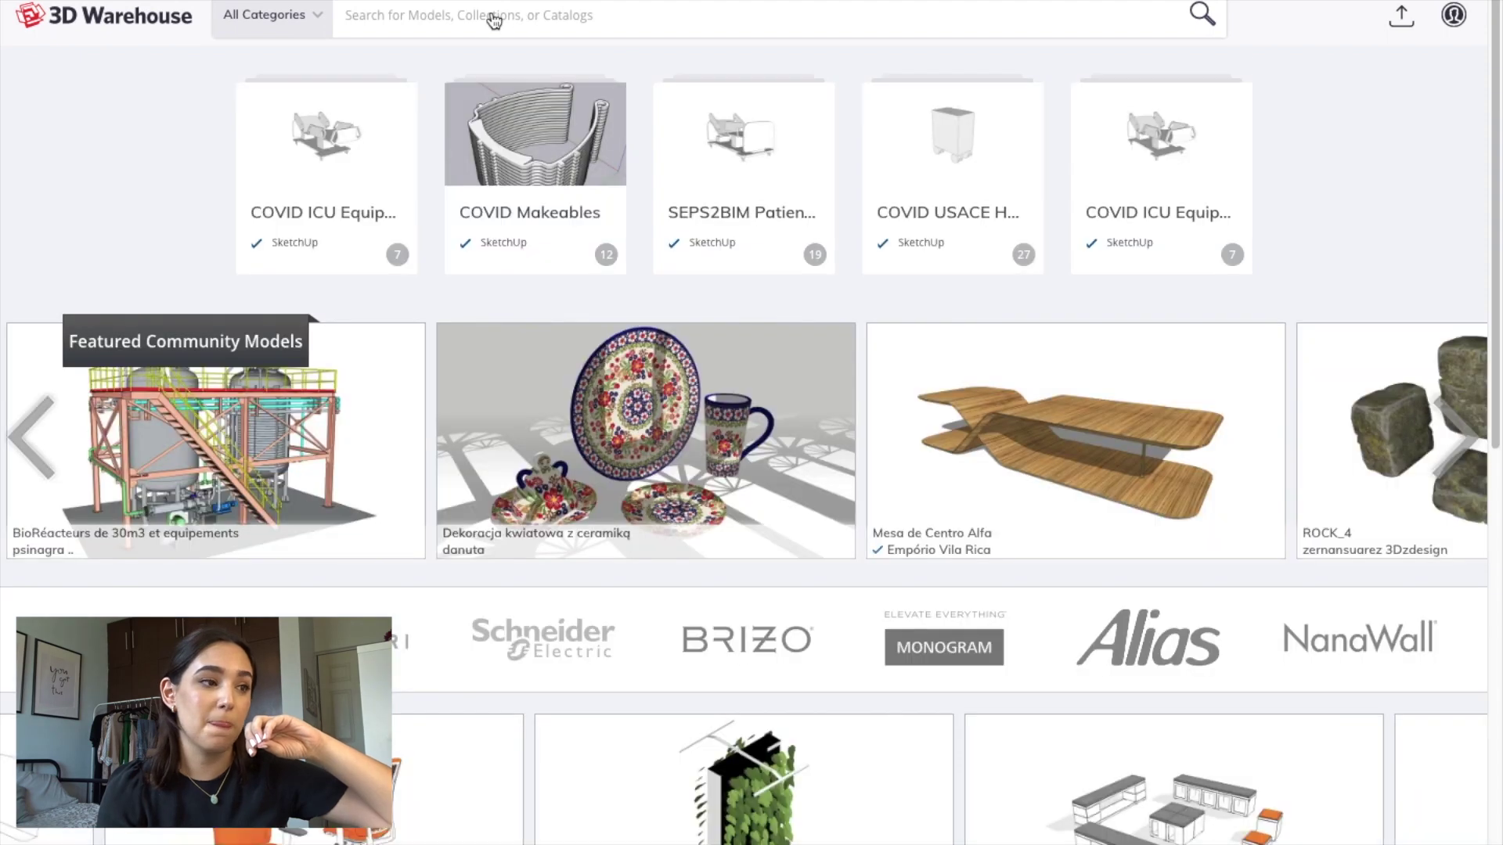
# Step: Search 3D Warehouse for 'FRENCH DOORS' and browse the results
pyautogui.click(466, 11)
pyautogui.write('FRENCH')
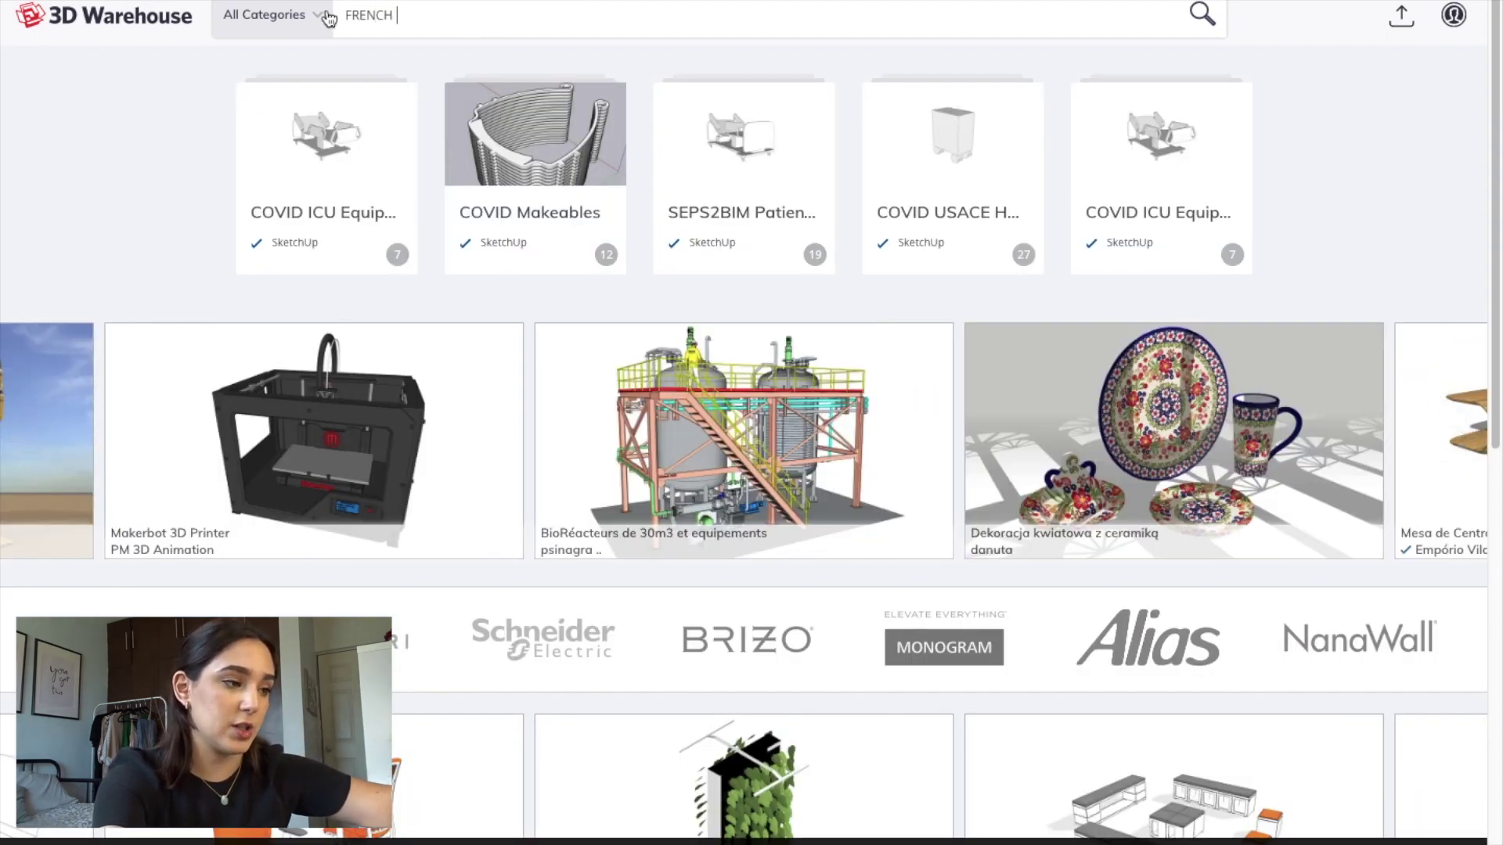
pyautogui.write('DOORS')
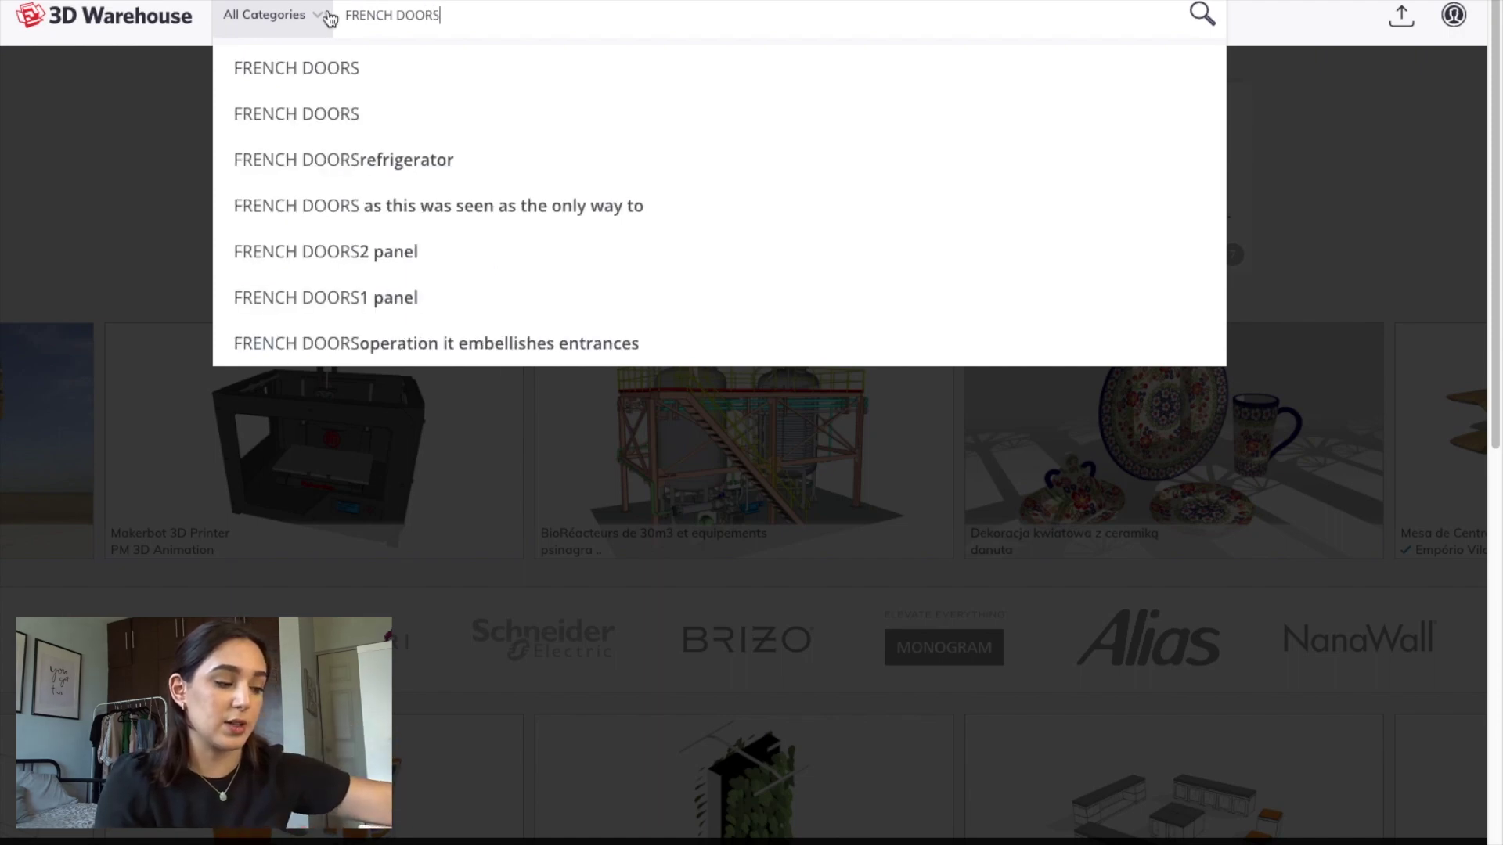
pyautogui.press('Return')
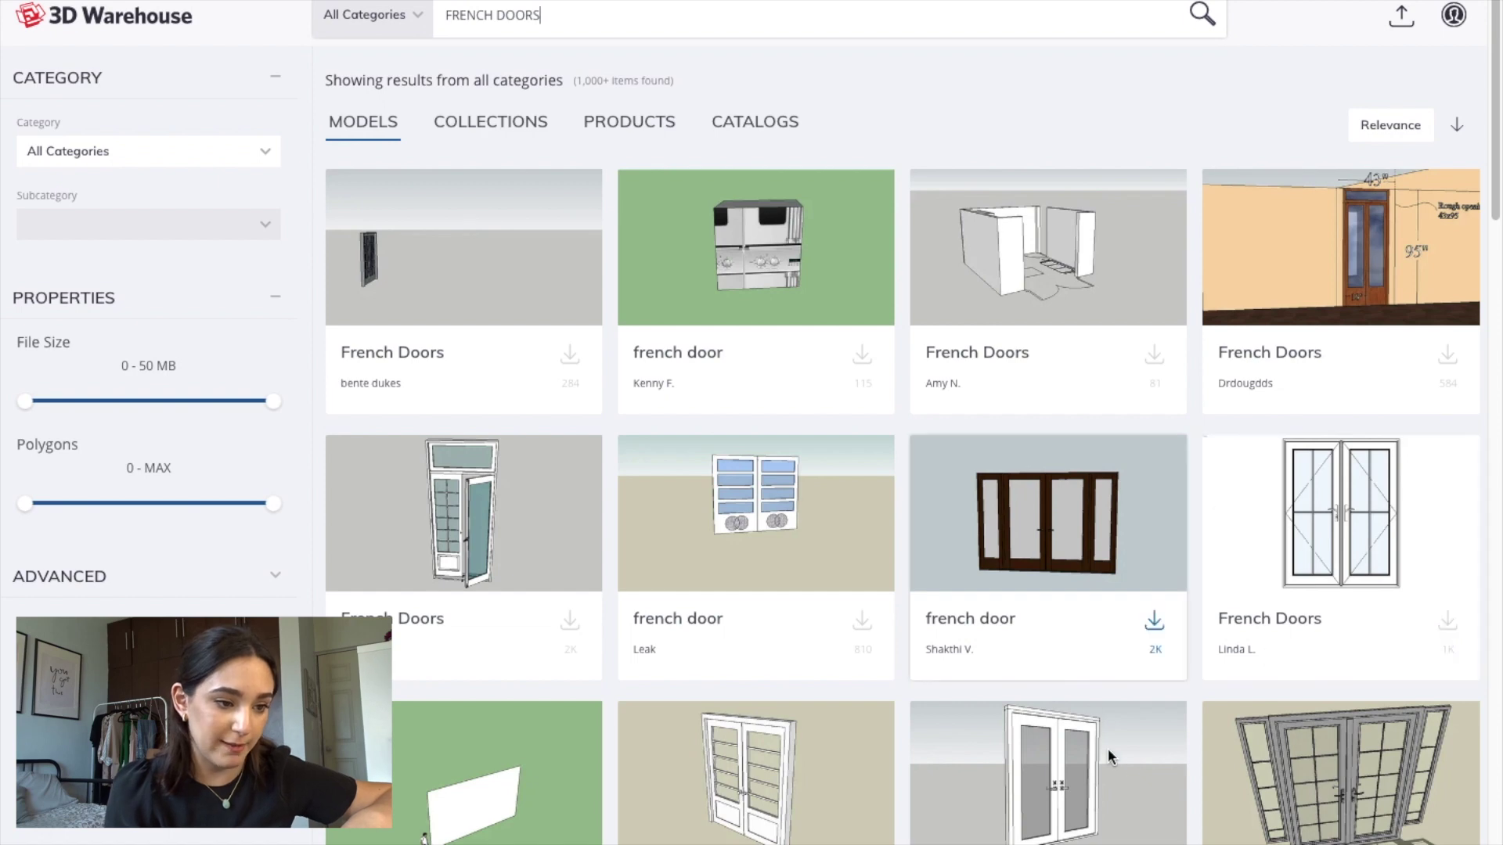
pyautogui.scroll(-2, 1154, 704)
# Step: Download a french door model and load it into the SketchUp model
pyautogui.click(1154, 716)
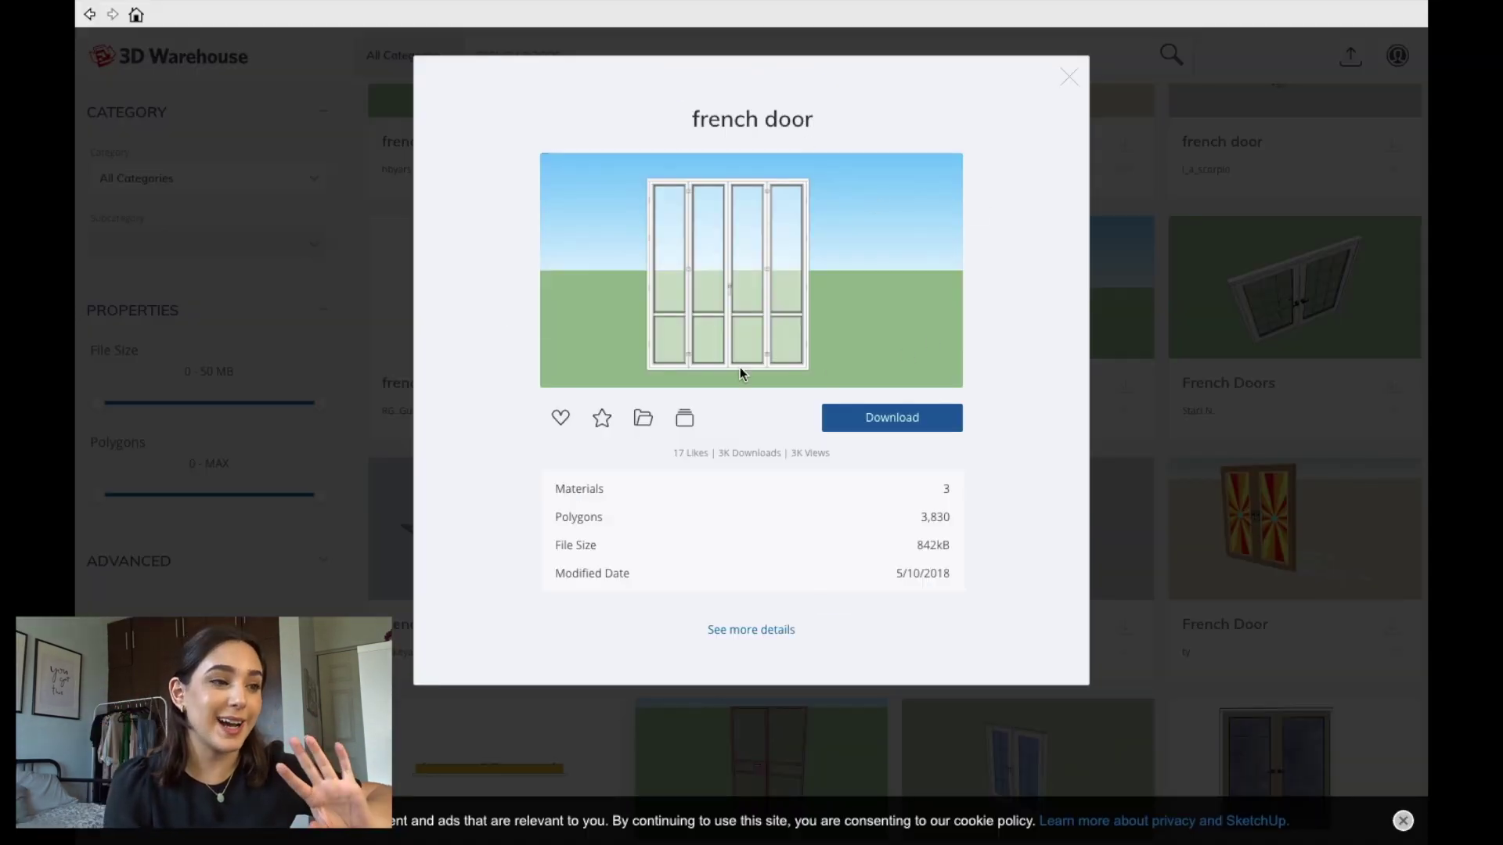
pyautogui.click(922, 421)
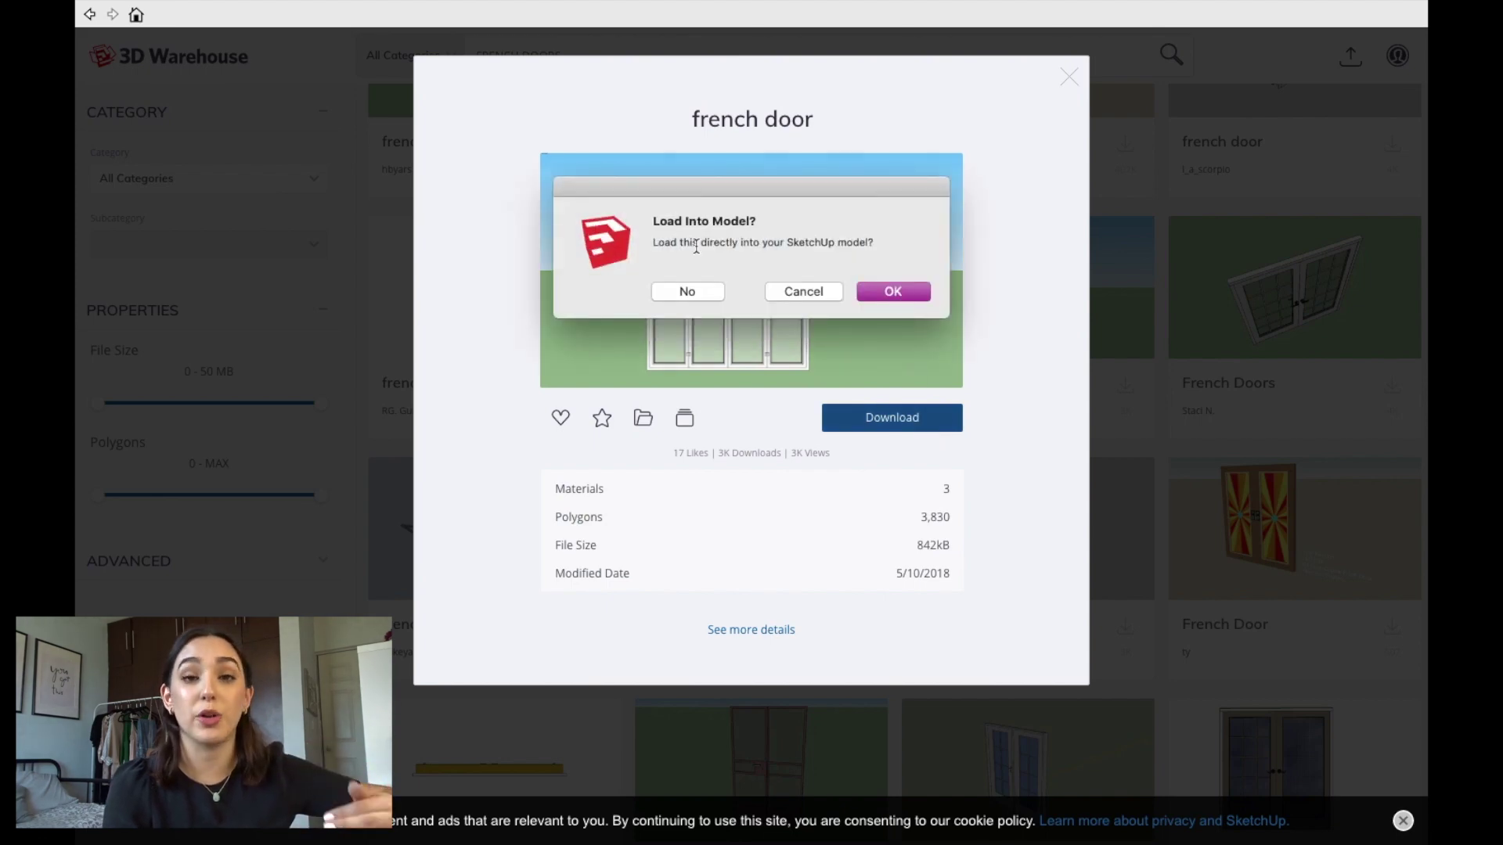
pyautogui.click(875, 292)
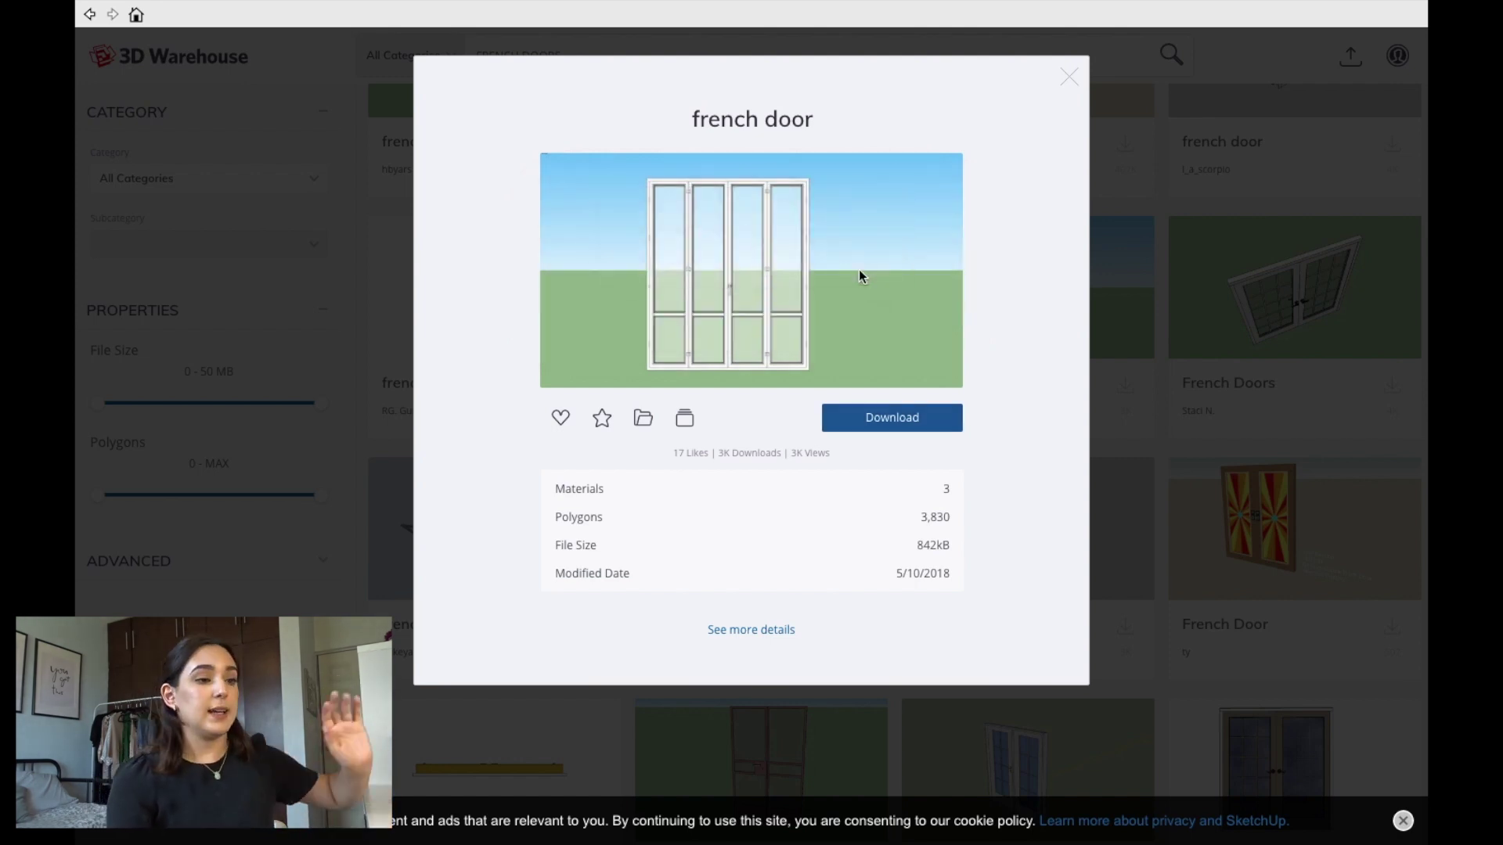
# Step: Place the French door component in the room and zoom in around it
pyautogui.press('o')
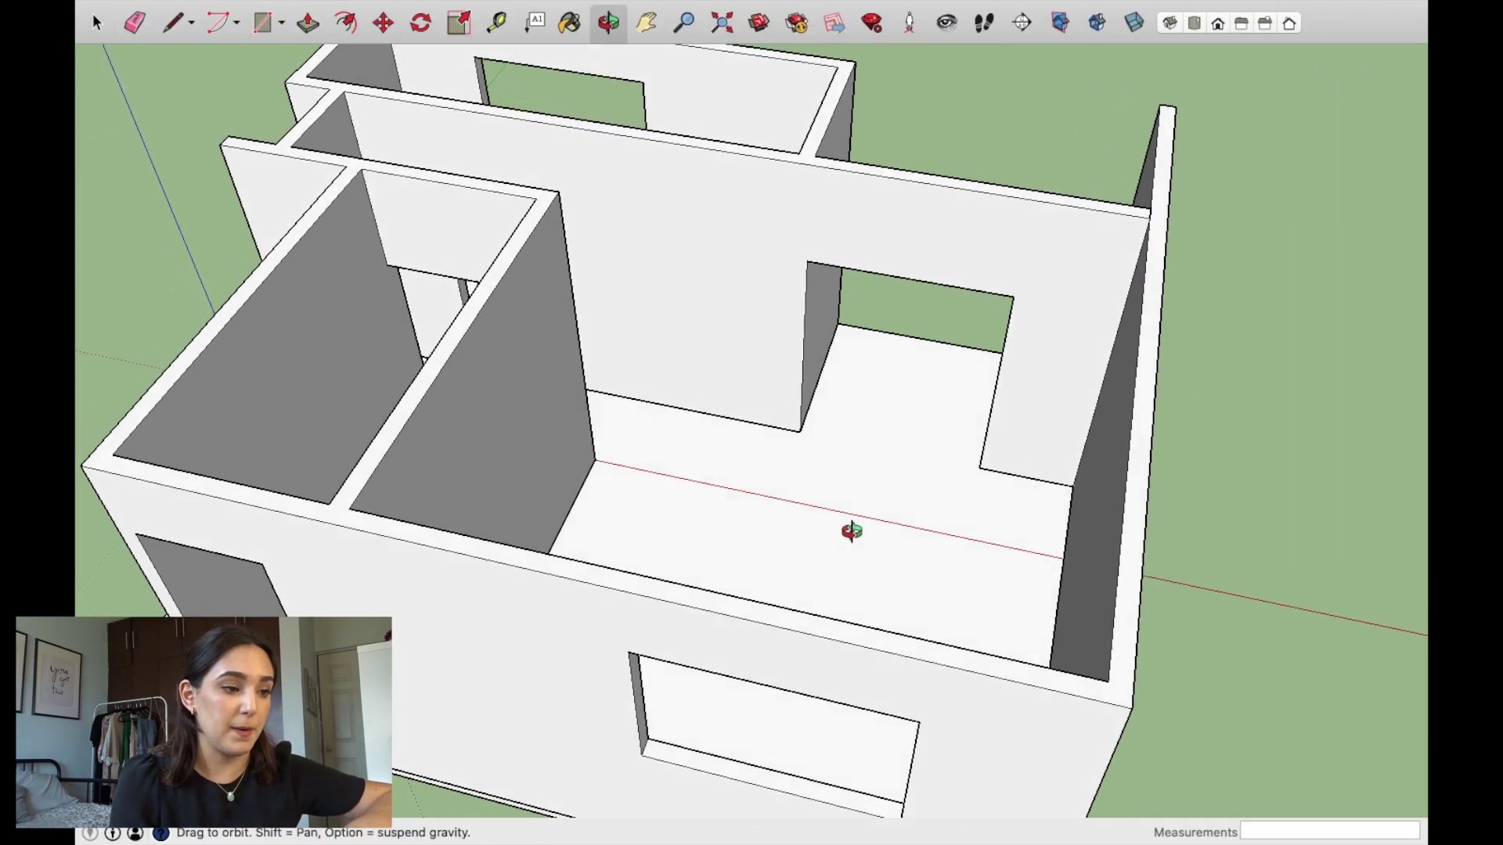
pyautogui.middleClick(851, 531)
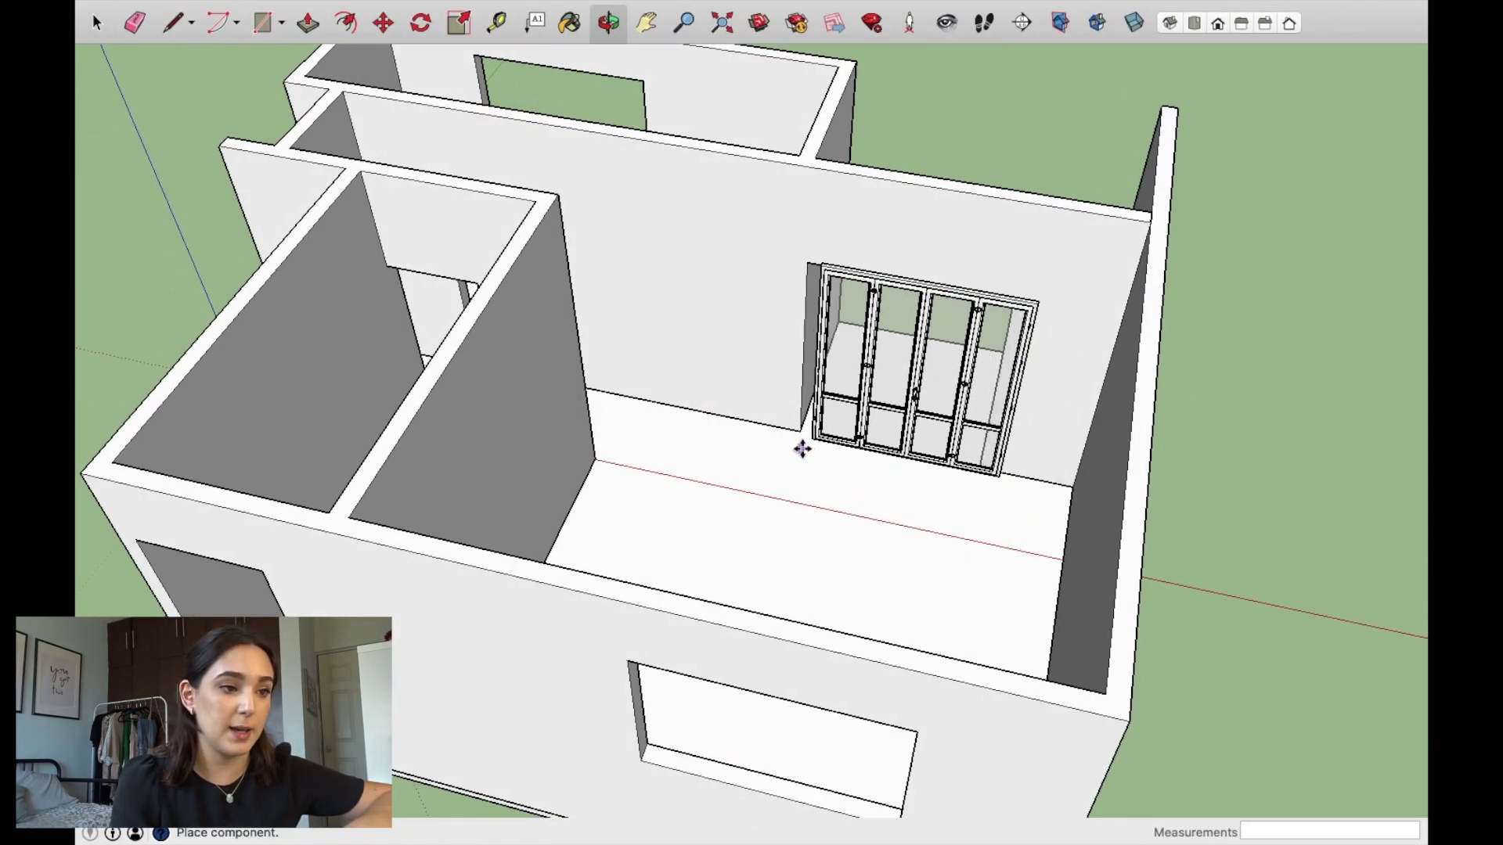
pyautogui.click(802, 448)
pyautogui.scroll(2, 812, 436)
pyautogui.scroll(2, 838, 443)
pyautogui.moveTo(1051, 460)
pyautogui.mouseDown(button='middle')
pyautogui.moveTo(711, 440)
pyautogui.moveTo(1068, 420)
pyautogui.moveTo(599, 431)
pyautogui.moveTo(781, 523)
pyautogui.moveTo(660, 426)
pyautogui.moveTo(569, 452)
pyautogui.mouseUp(button='middle')
pyautogui.scroll(1, 465, 601)
pyautogui.scroll(3, 465, 601)
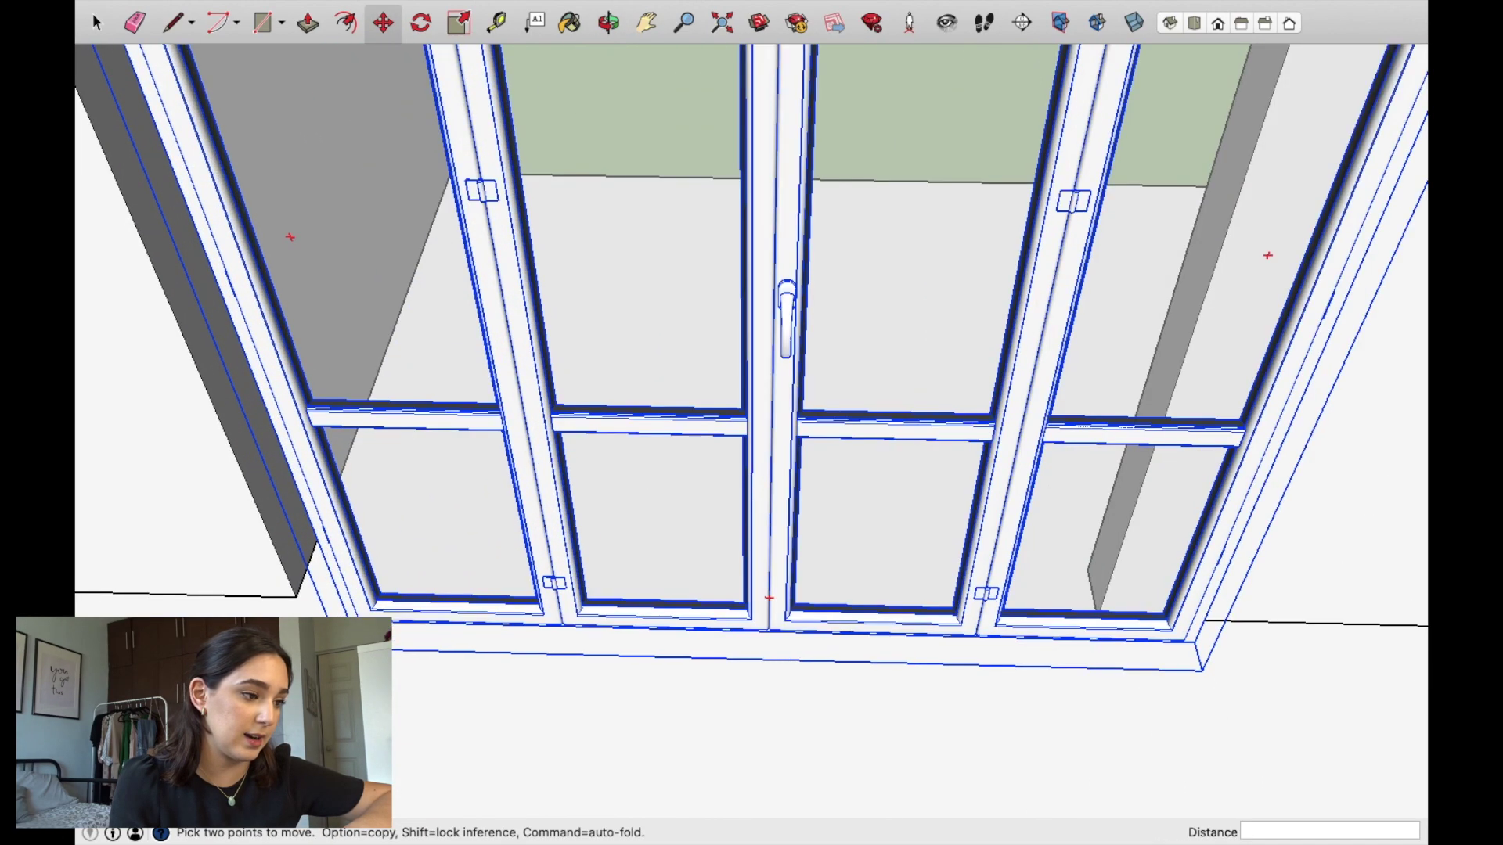
# Step: Move the French door 0.1 m into the wall opening
pyautogui.click(339, 613)
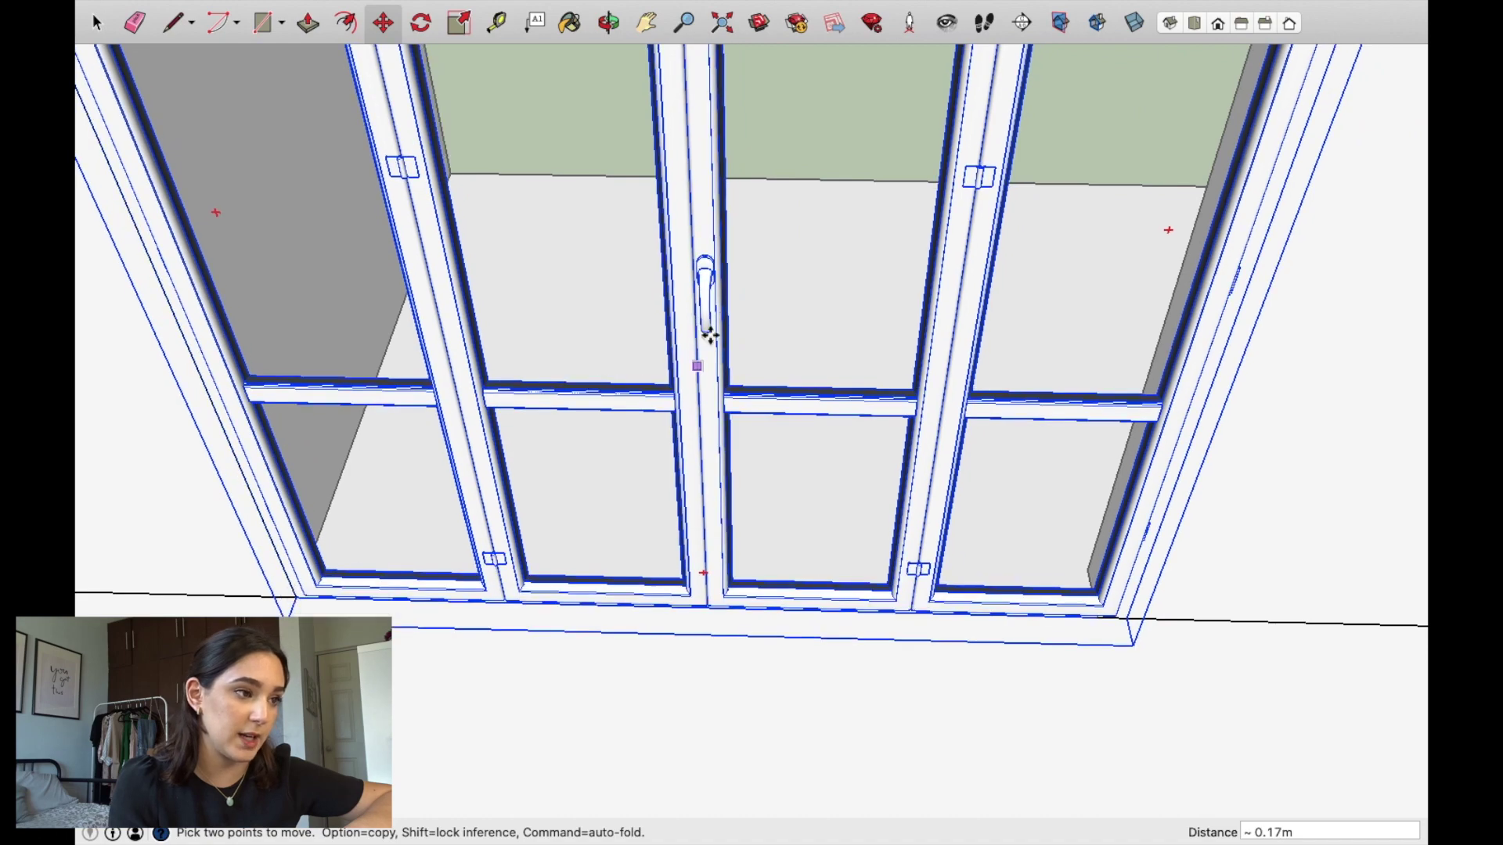
pyautogui.scroll(-2, 504, 285)
pyautogui.scroll(-2, 517, 278)
pyautogui.scroll(-2, 552, 337)
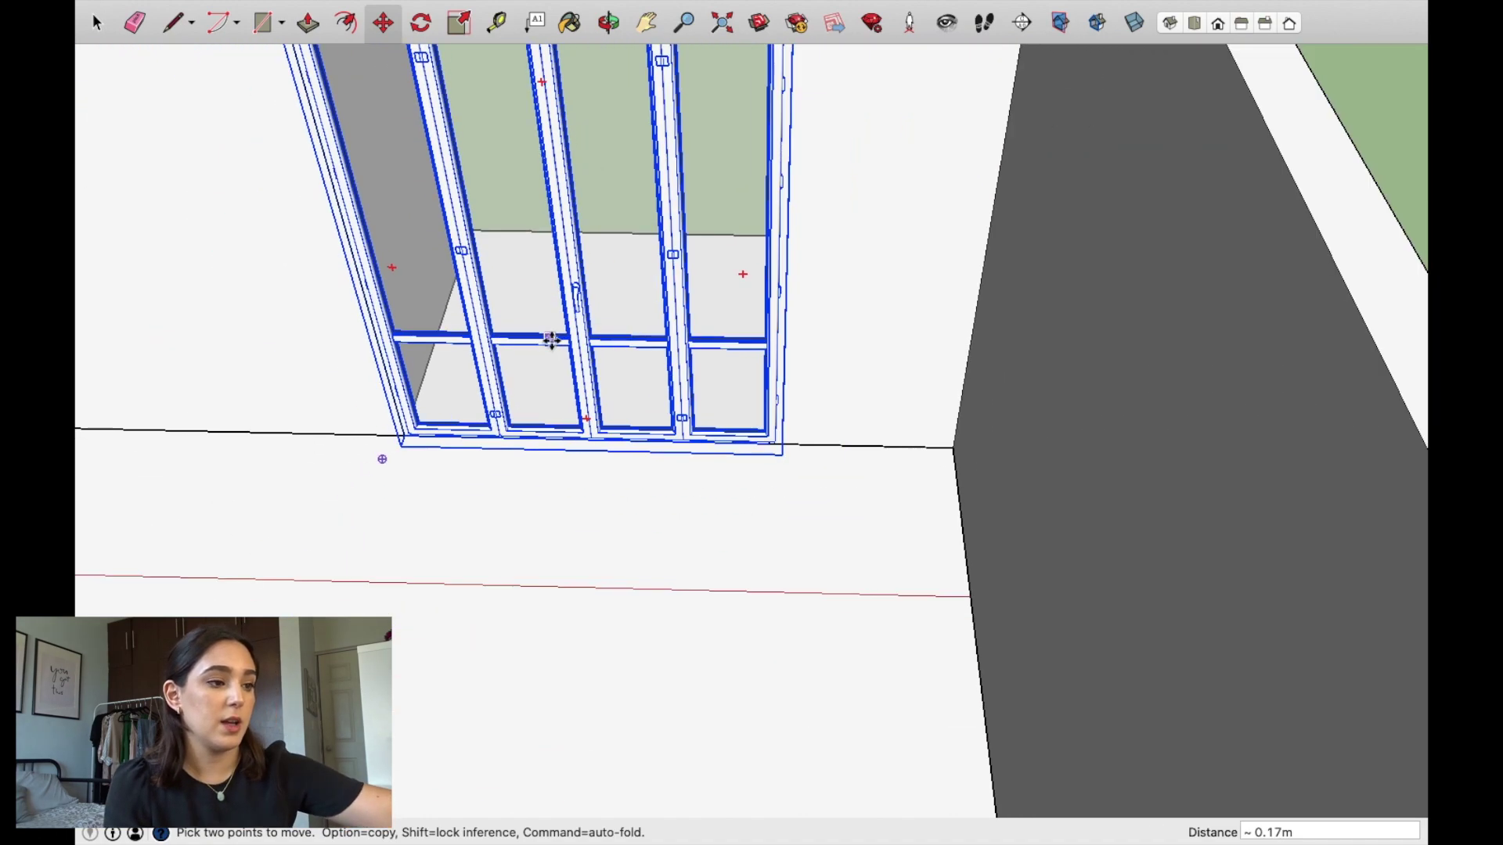
pyautogui.moveTo(643, 373)
pyautogui.mouseDown(button='middle')
pyautogui.moveTo(778, 590)
pyautogui.moveTo(822, 571)
pyautogui.moveTo(556, 376)
pyautogui.moveTo(586, 498)
pyautogui.moveTo(698, 302)
pyautogui.mouseUp(button='middle')
pyautogui.scroll(3, 792, 289)
pyautogui.moveTo(791, 289); pyautogui.dragTo(700, 430, button='middle')
pyautogui.press('m')
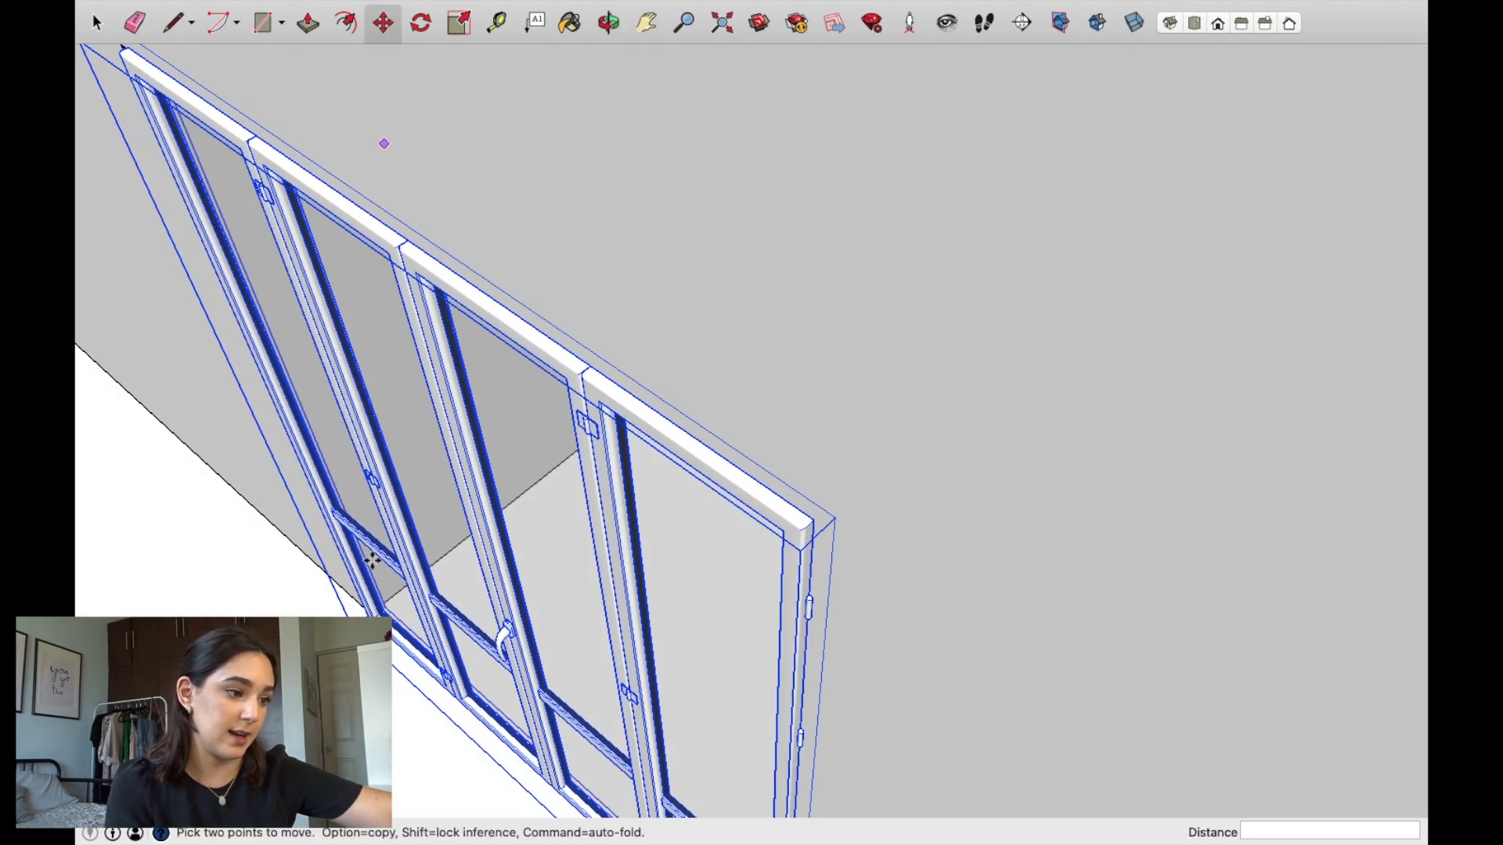
pyautogui.write('0.1')
pyautogui.press('Return')
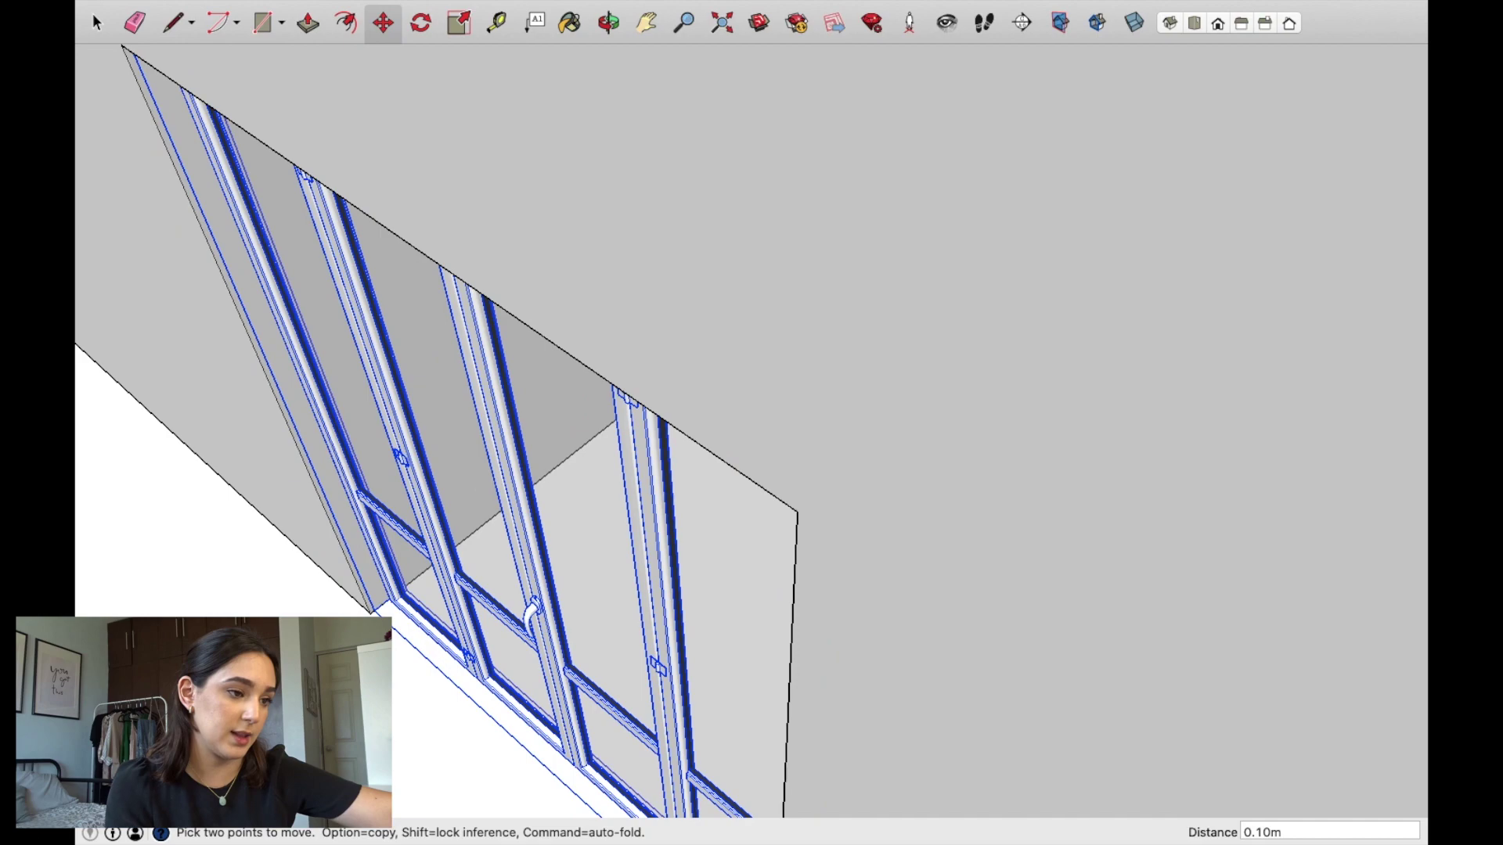
# Step: Pan and orbit to inspect the fitted door, the room corner and the floor
pyautogui.scroll(-2, 853, 537)
pyautogui.scroll(5, 503, 526)
pyautogui.press('h')
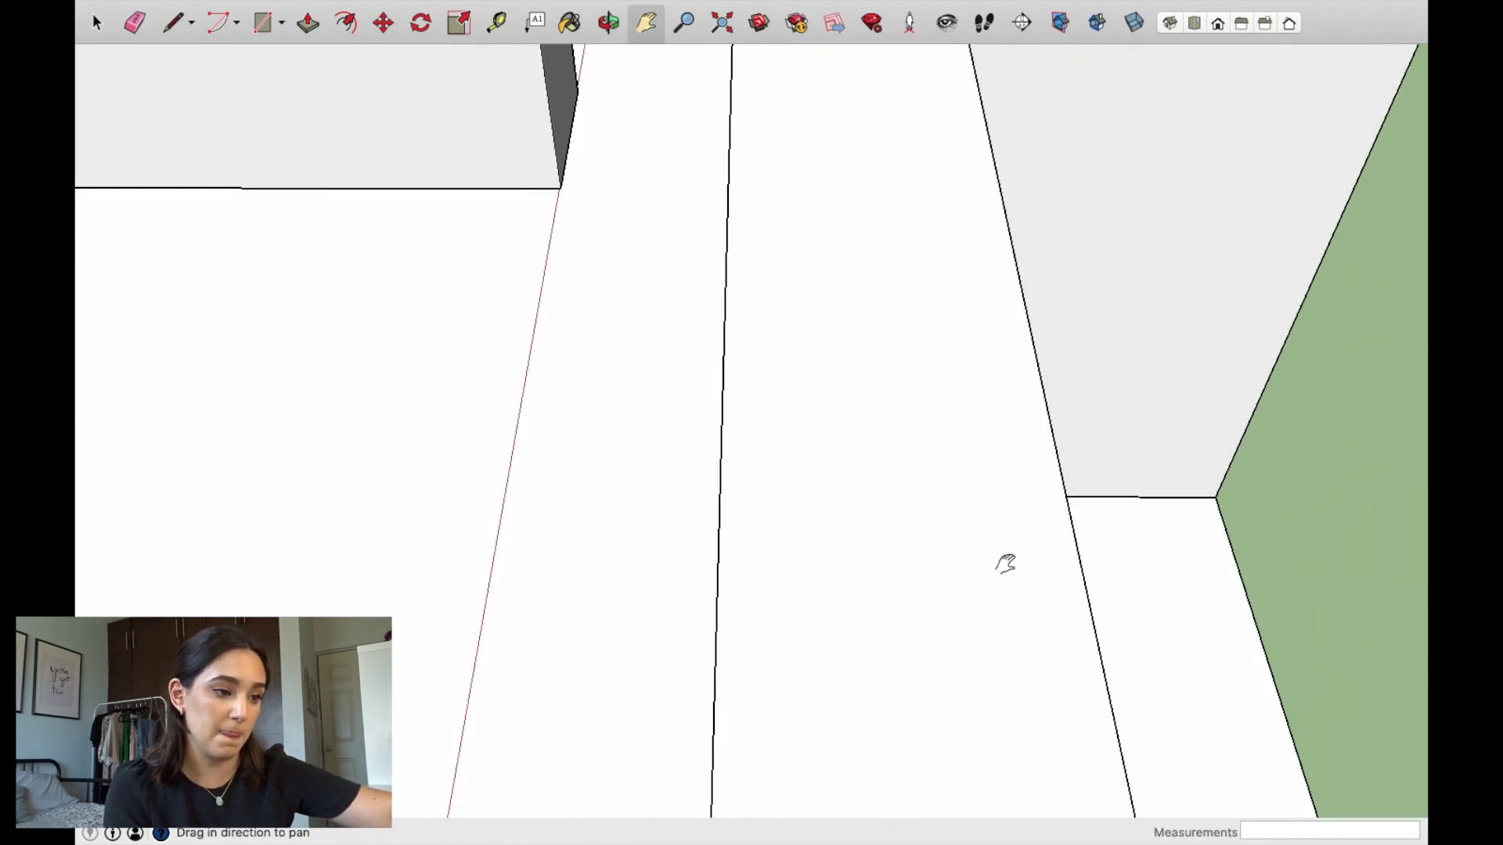
pyautogui.moveTo(1000, 564); pyautogui.dragTo(498, 559)
pyautogui.scroll(-3, 517, 555)
pyautogui.moveTo(537, 554)
pyautogui.mouseDown(button='middle')
pyautogui.moveTo(333, 563)
pyautogui.moveTo(1025, 463)
pyautogui.moveTo(714, 483)
pyautogui.mouseUp(button='middle')
pyautogui.moveTo(470, 577)
pyautogui.mouseDown(button='middle')
pyautogui.moveTo(597, 590)
pyautogui.moveTo(519, 587)
pyautogui.mouseUp(button='middle')
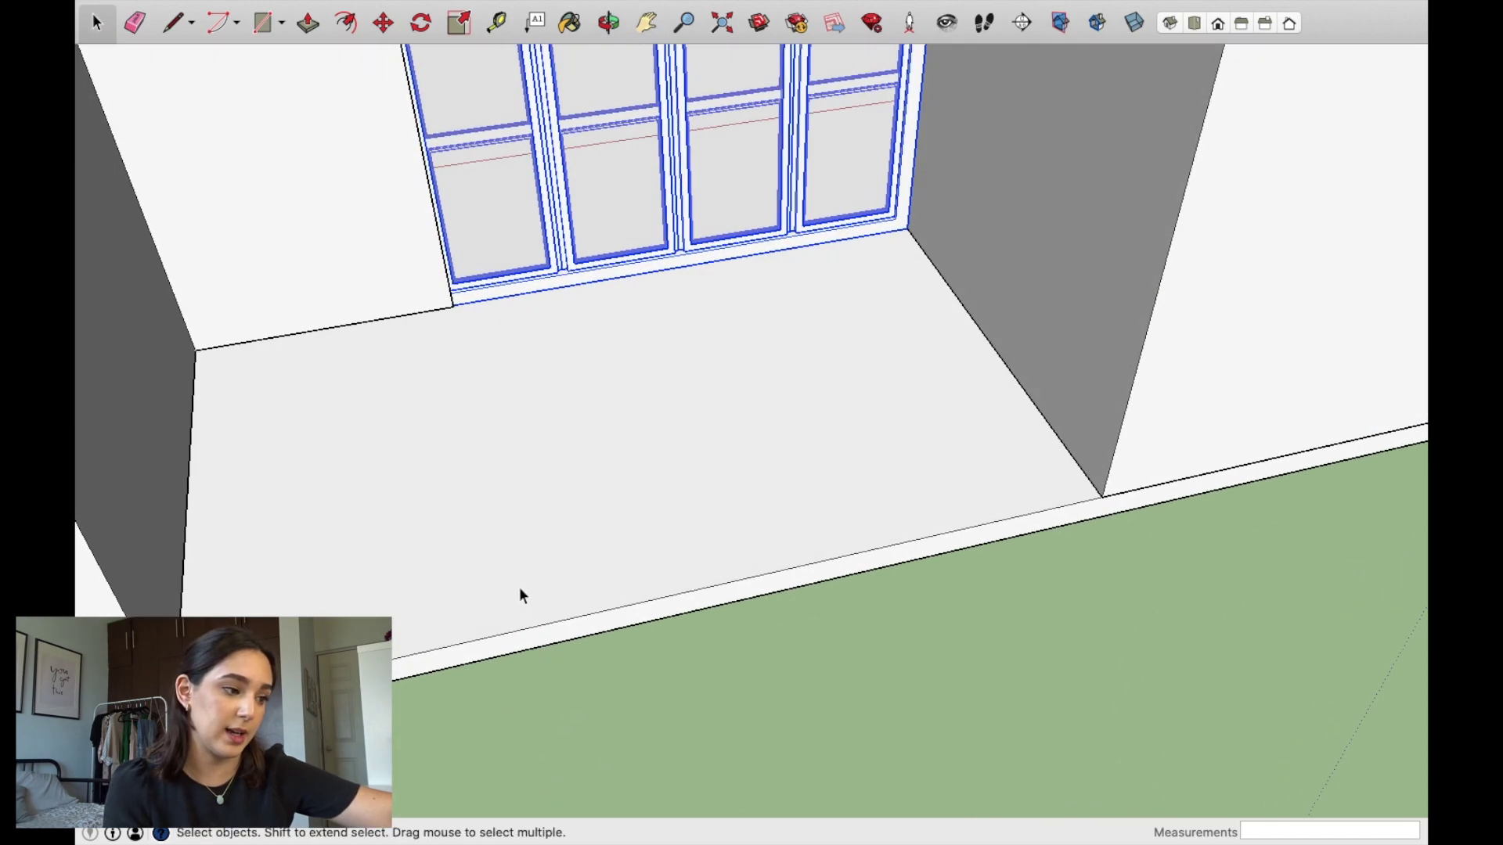
# Step: Draw a 0.05 m offset edge parallel to the floor's front edge
pyautogui.click(167, 23)
pyautogui.moveTo(158, 493); pyautogui.dragTo(125, 509, button='middle')
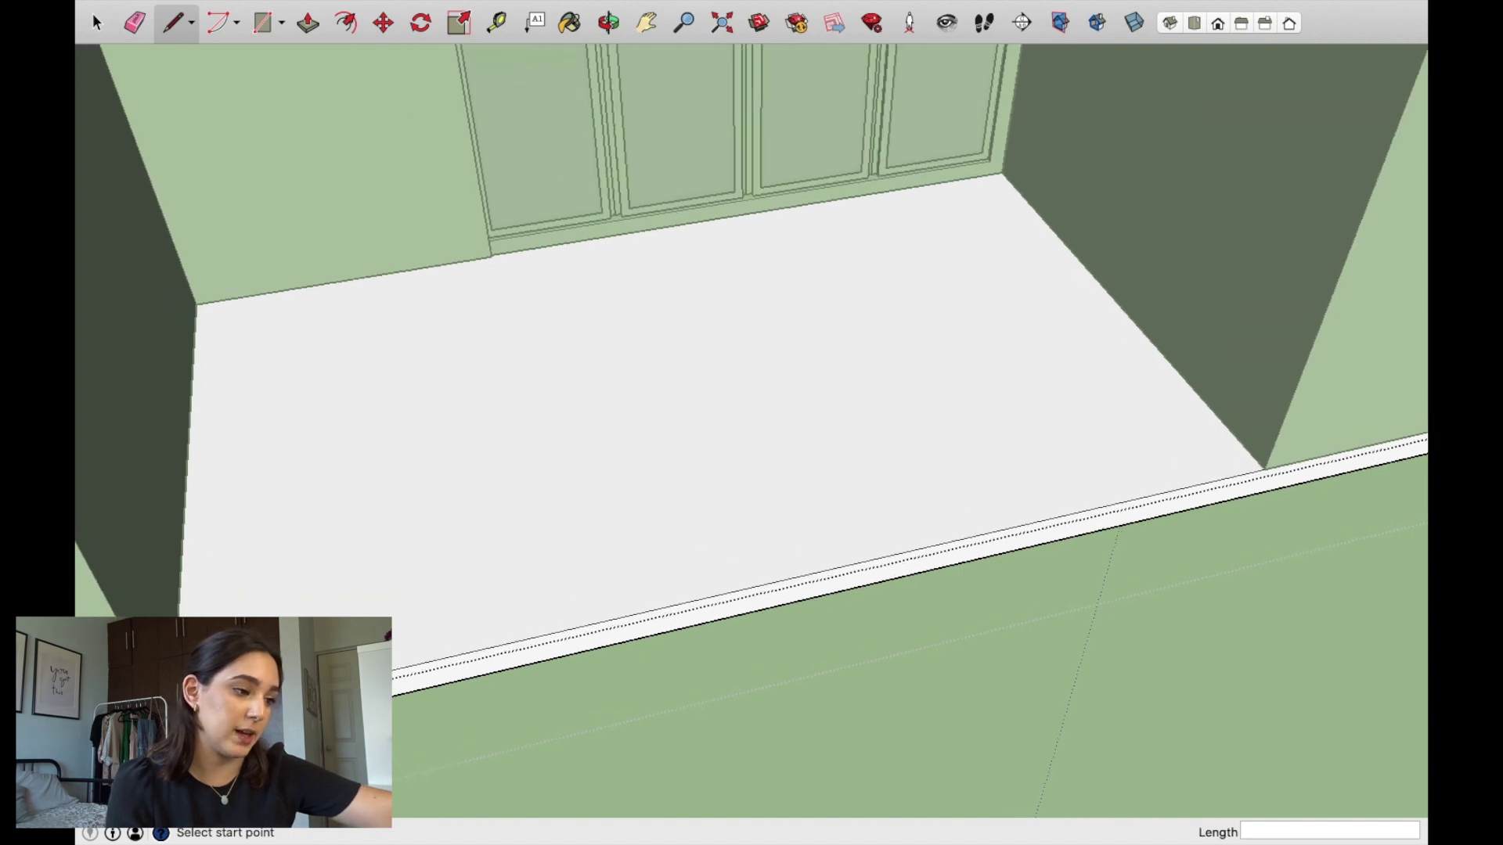
pyautogui.press('space')
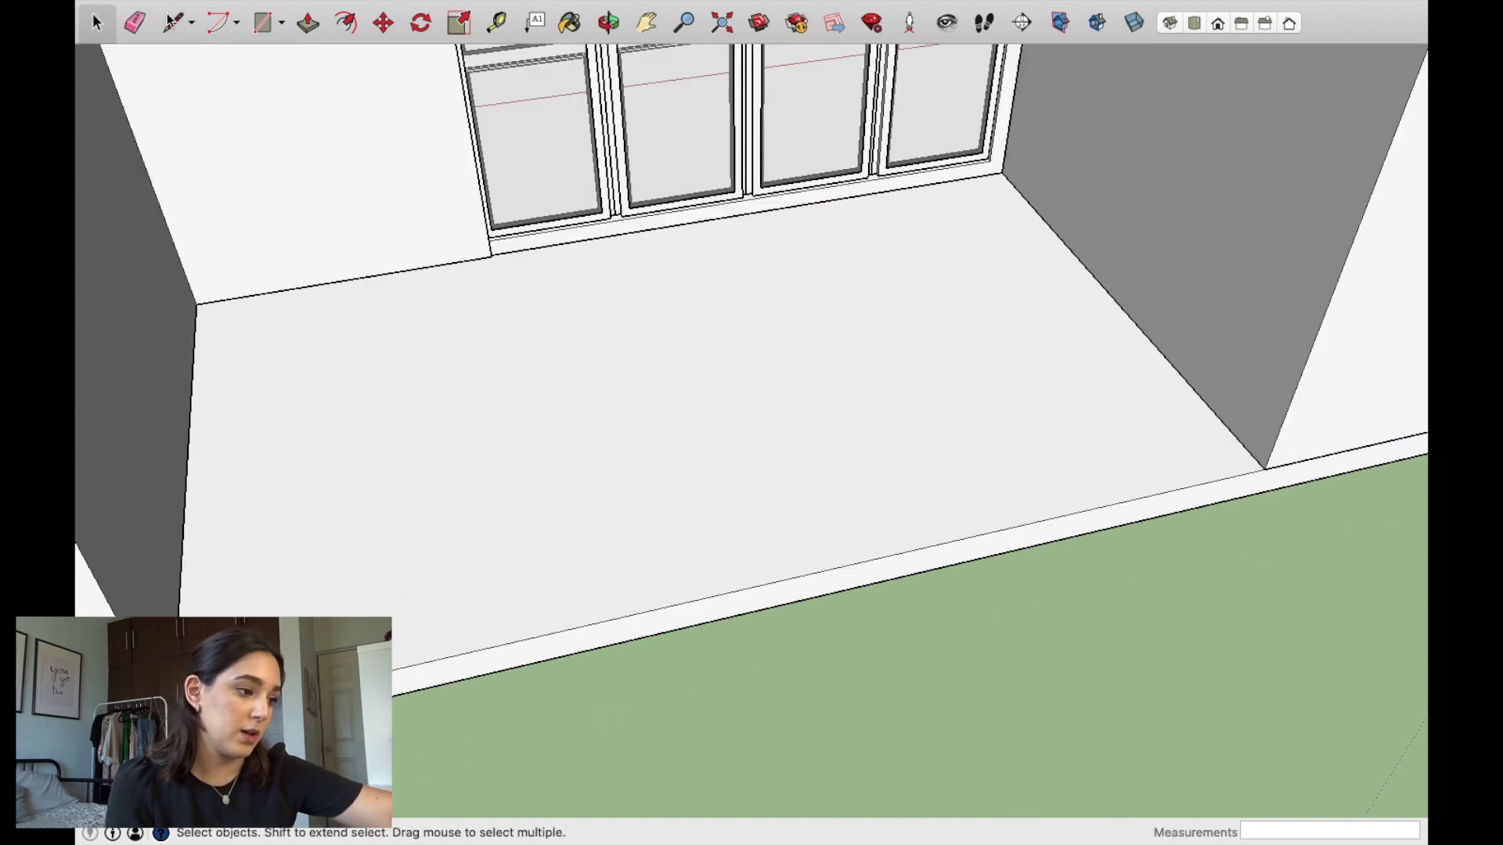
pyautogui.click(169, 18)
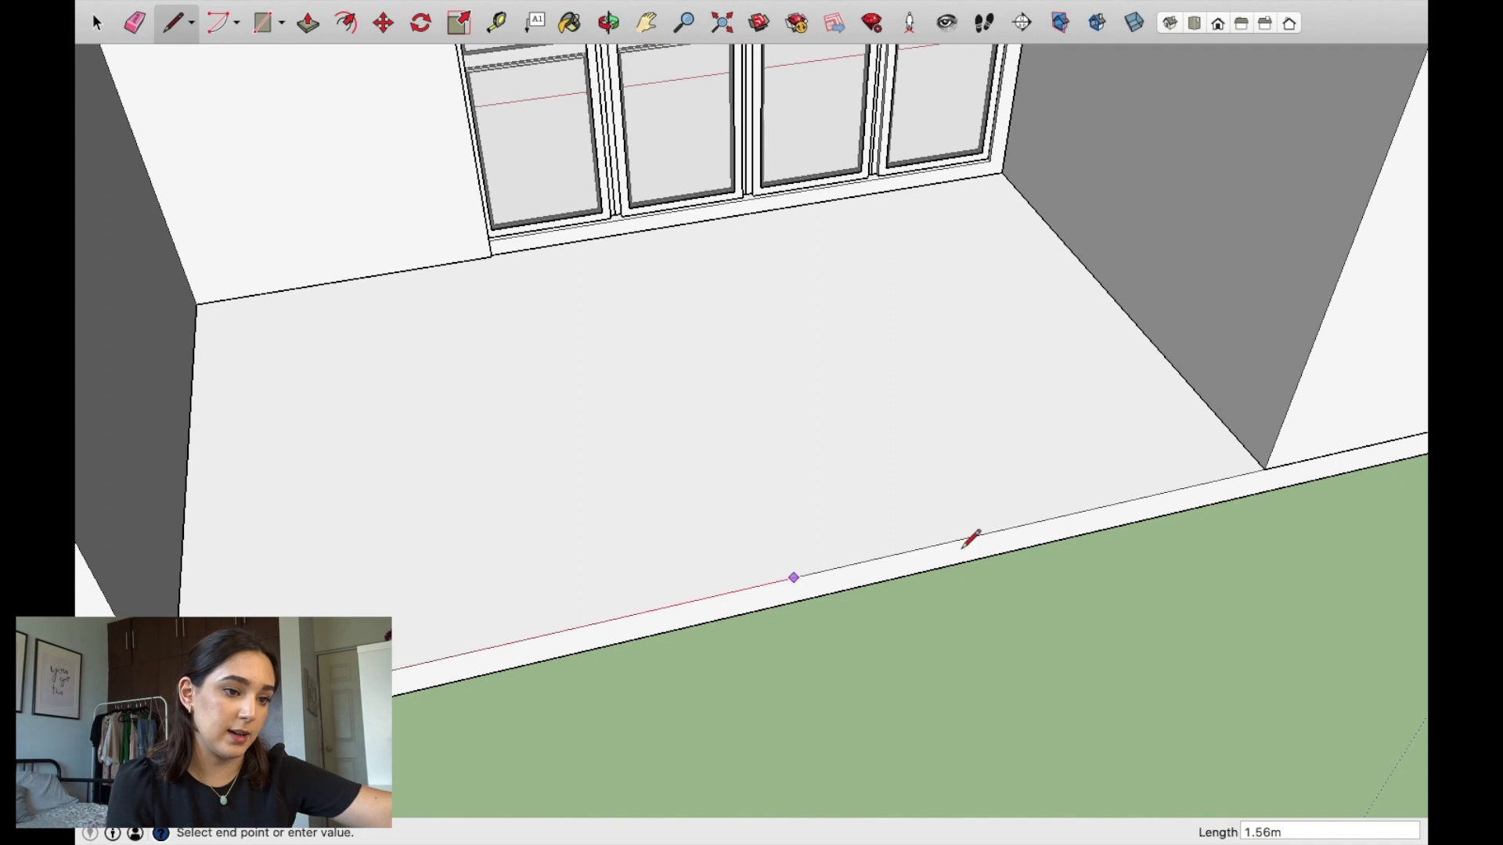
pyautogui.click(1264, 469)
pyautogui.write('.05')
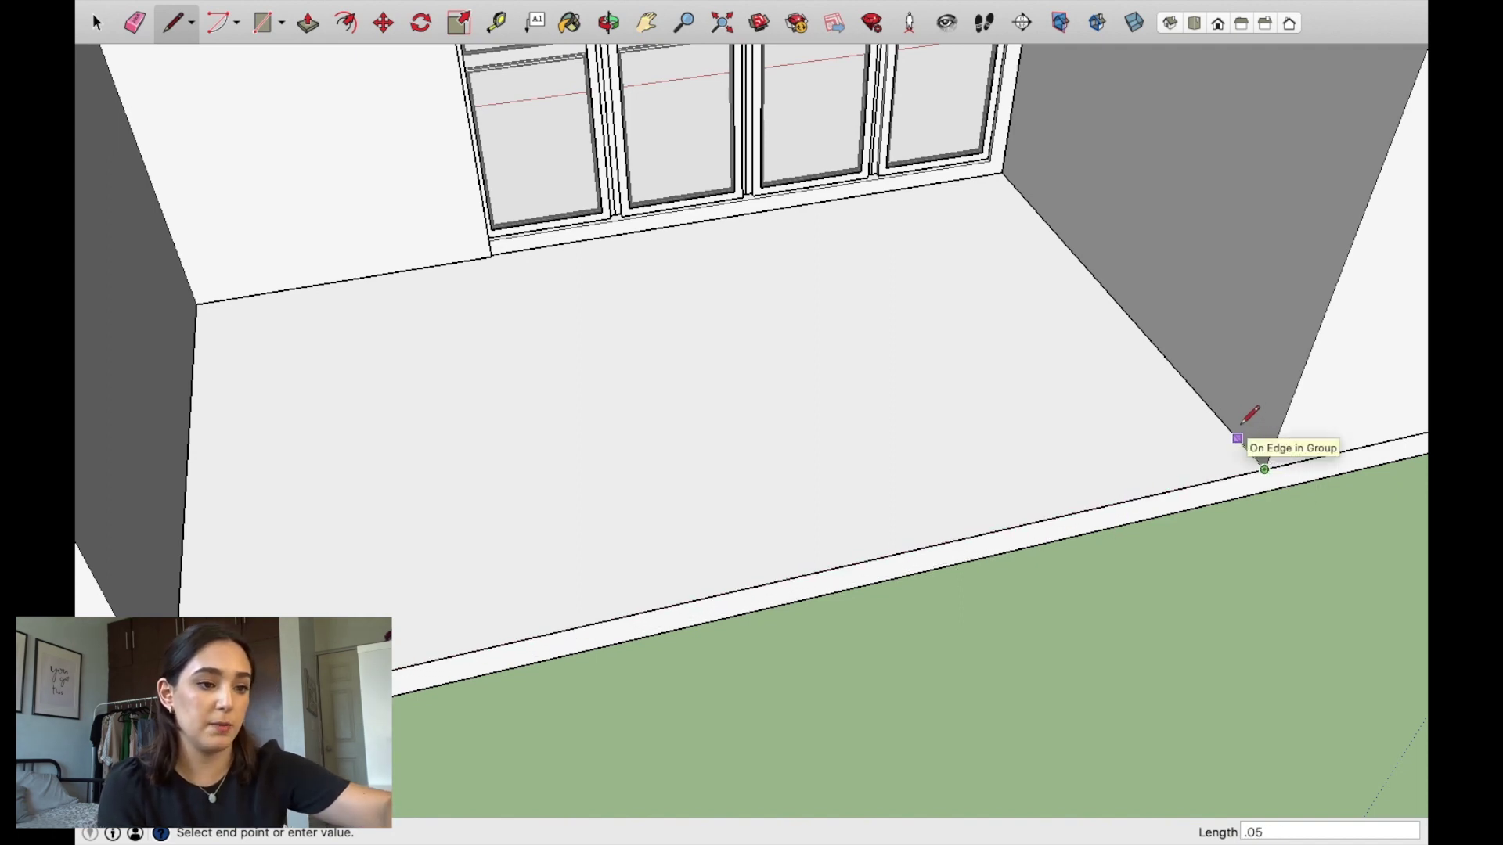
pyautogui.press('Return')
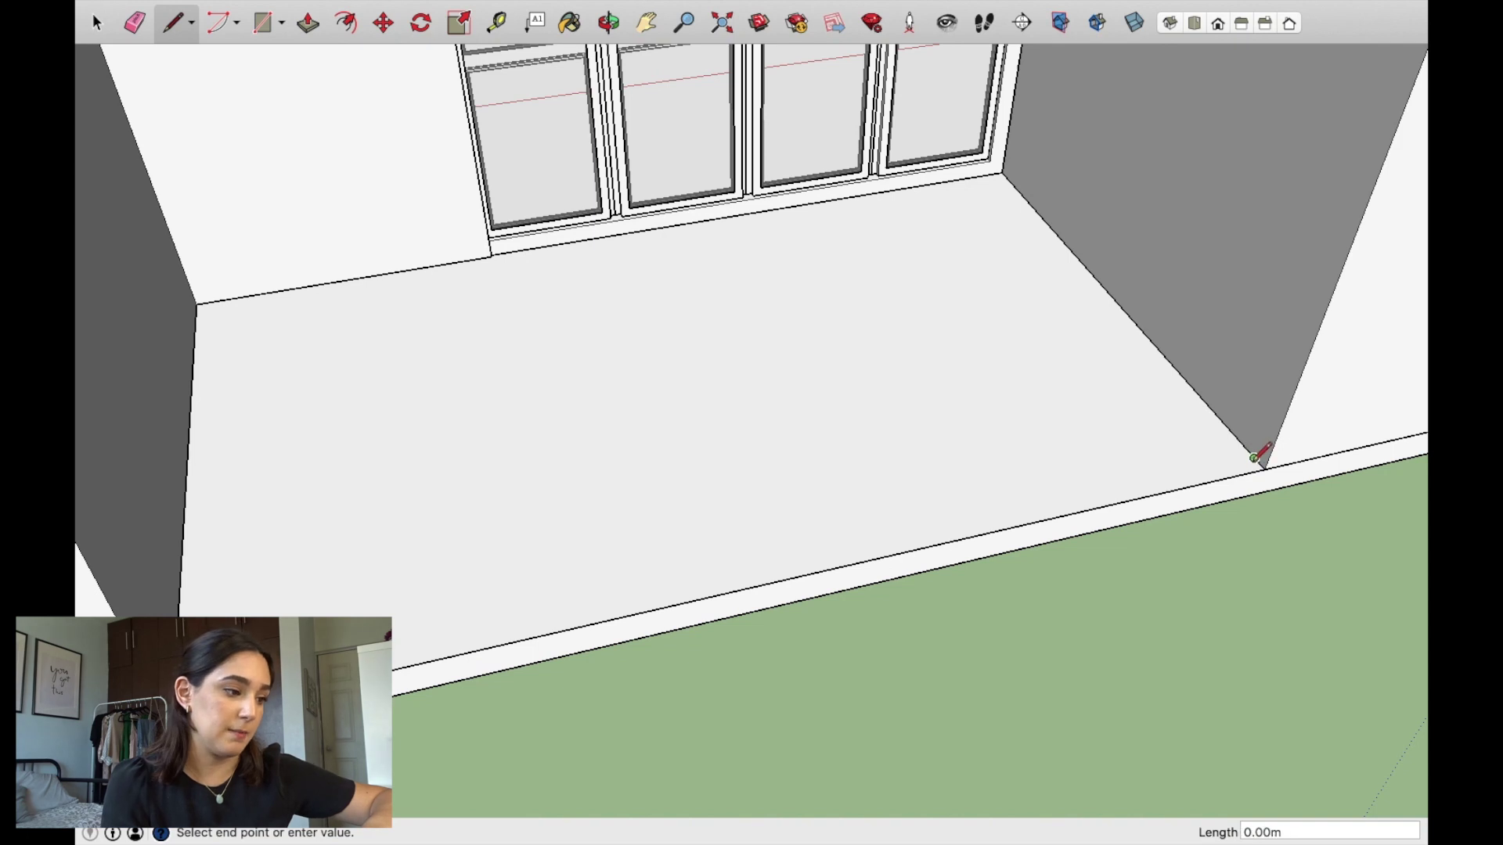
pyautogui.click(181, 699)
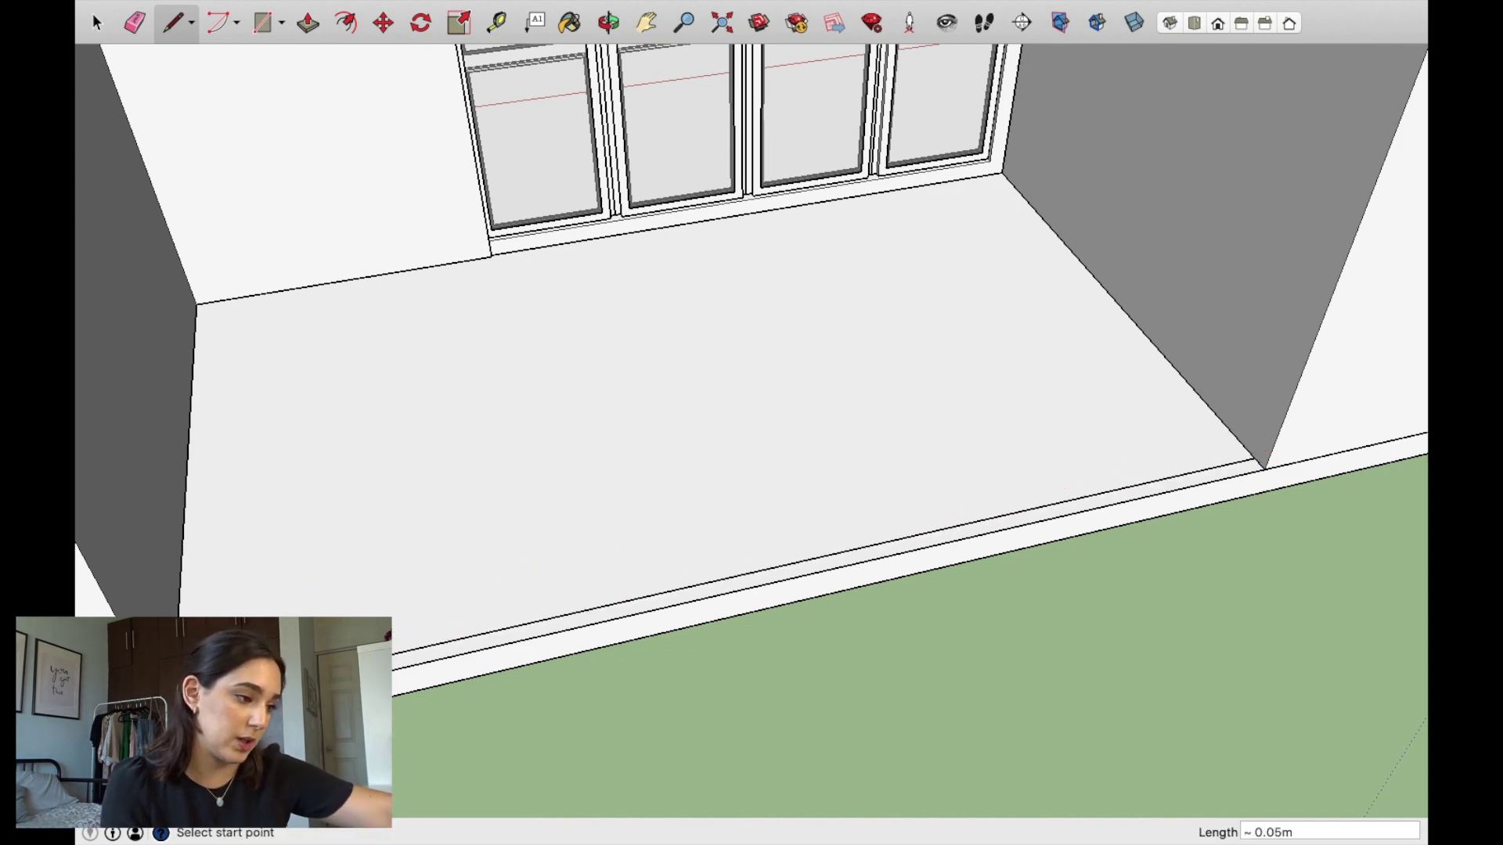
pyautogui.moveTo(1065, 490); pyautogui.dragTo(79, 578, button='middle')
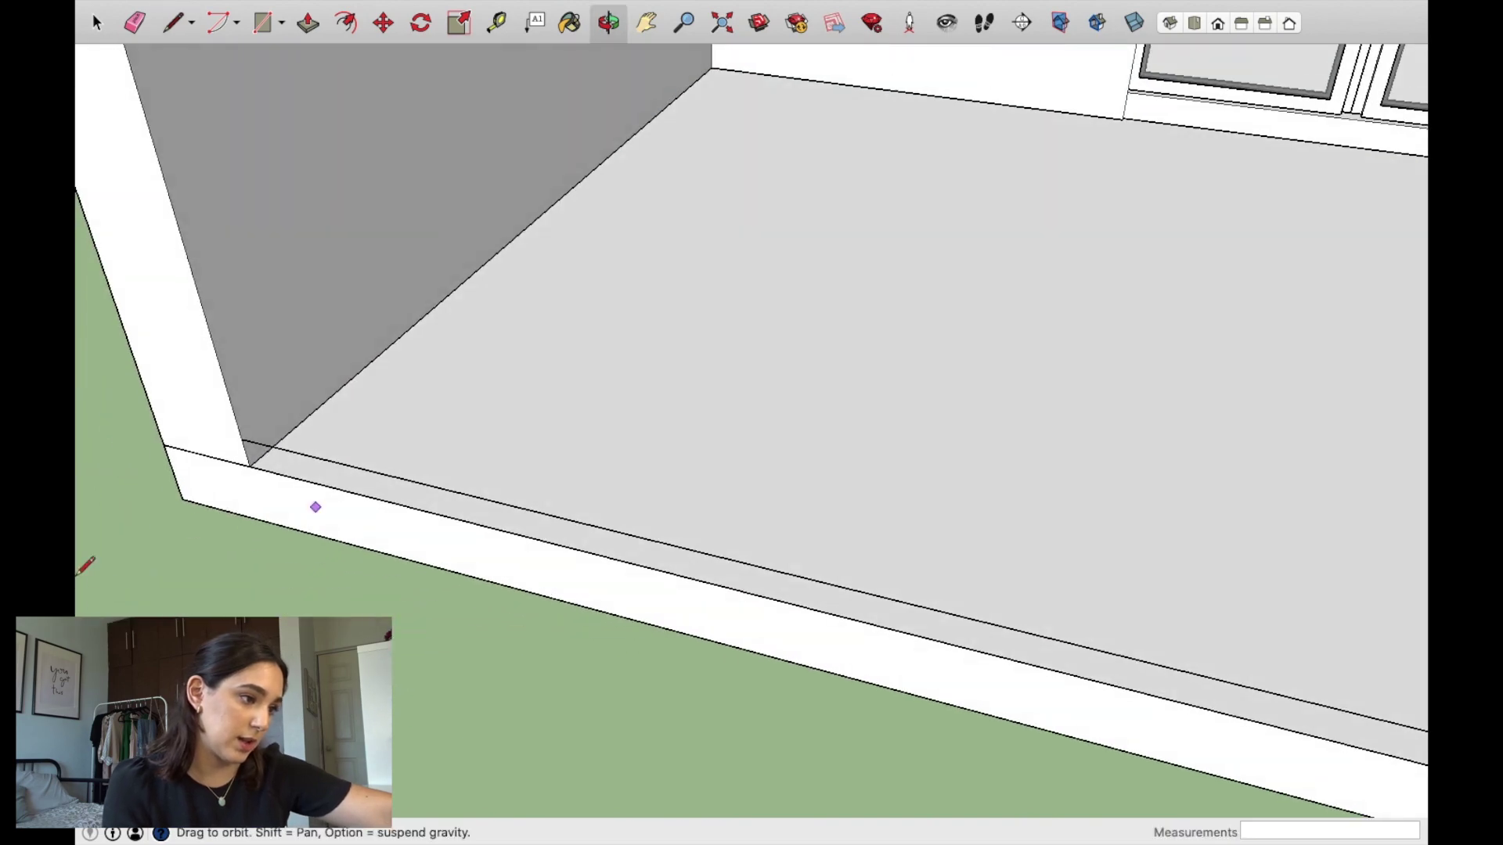
pyautogui.press('space')
# Step: Delete the long floor edge and redraw a line along the front edge to close the thin strip
pyautogui.click(288, 451)
pyautogui.press('Delete')
pyautogui.moveTo(275, 477); pyautogui.dragTo(332, 516, button='middle')
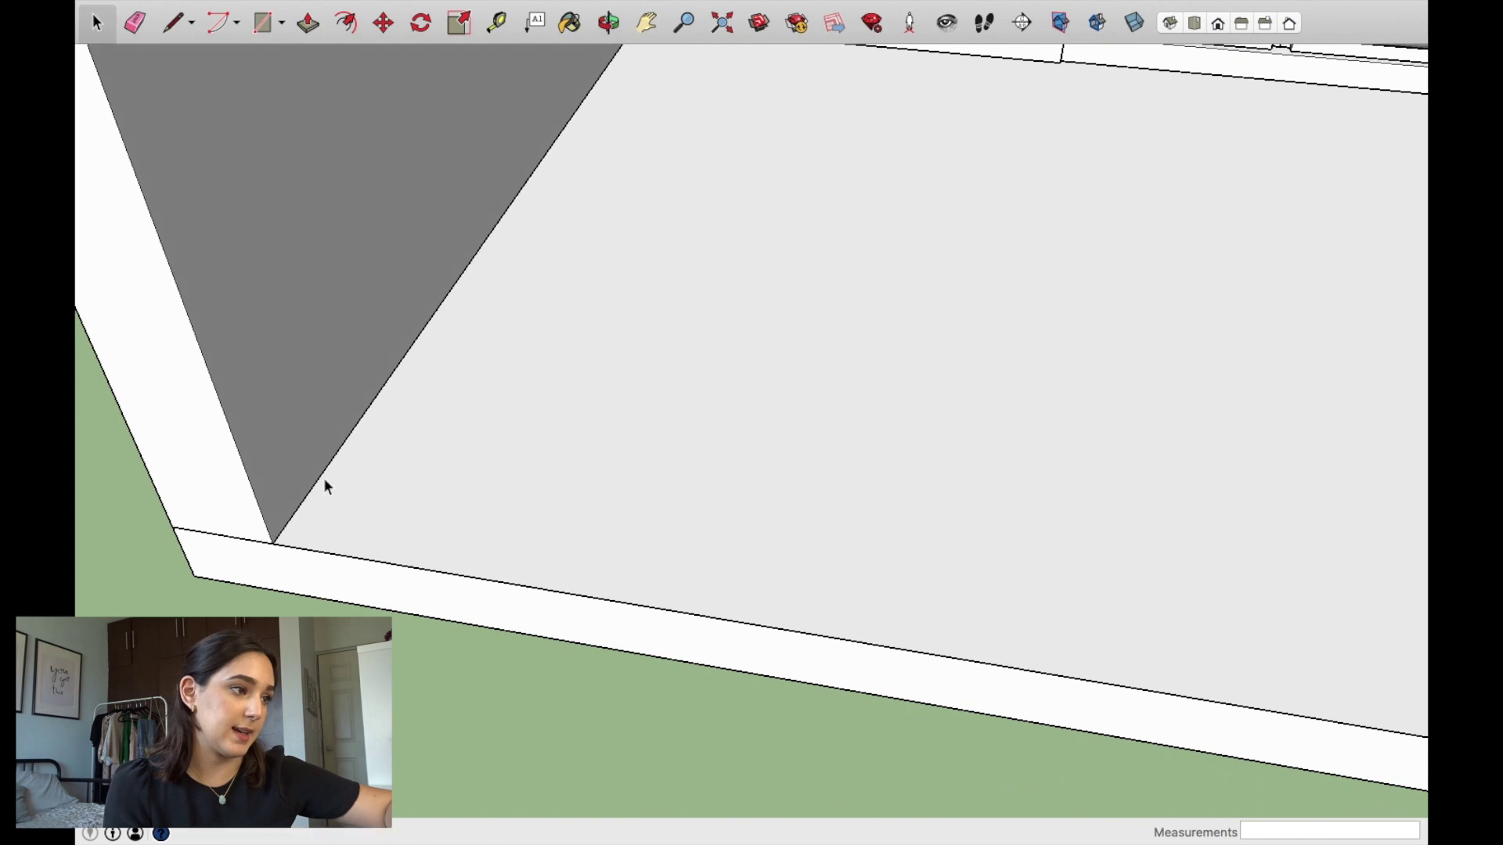
pyautogui.click(167, 28)
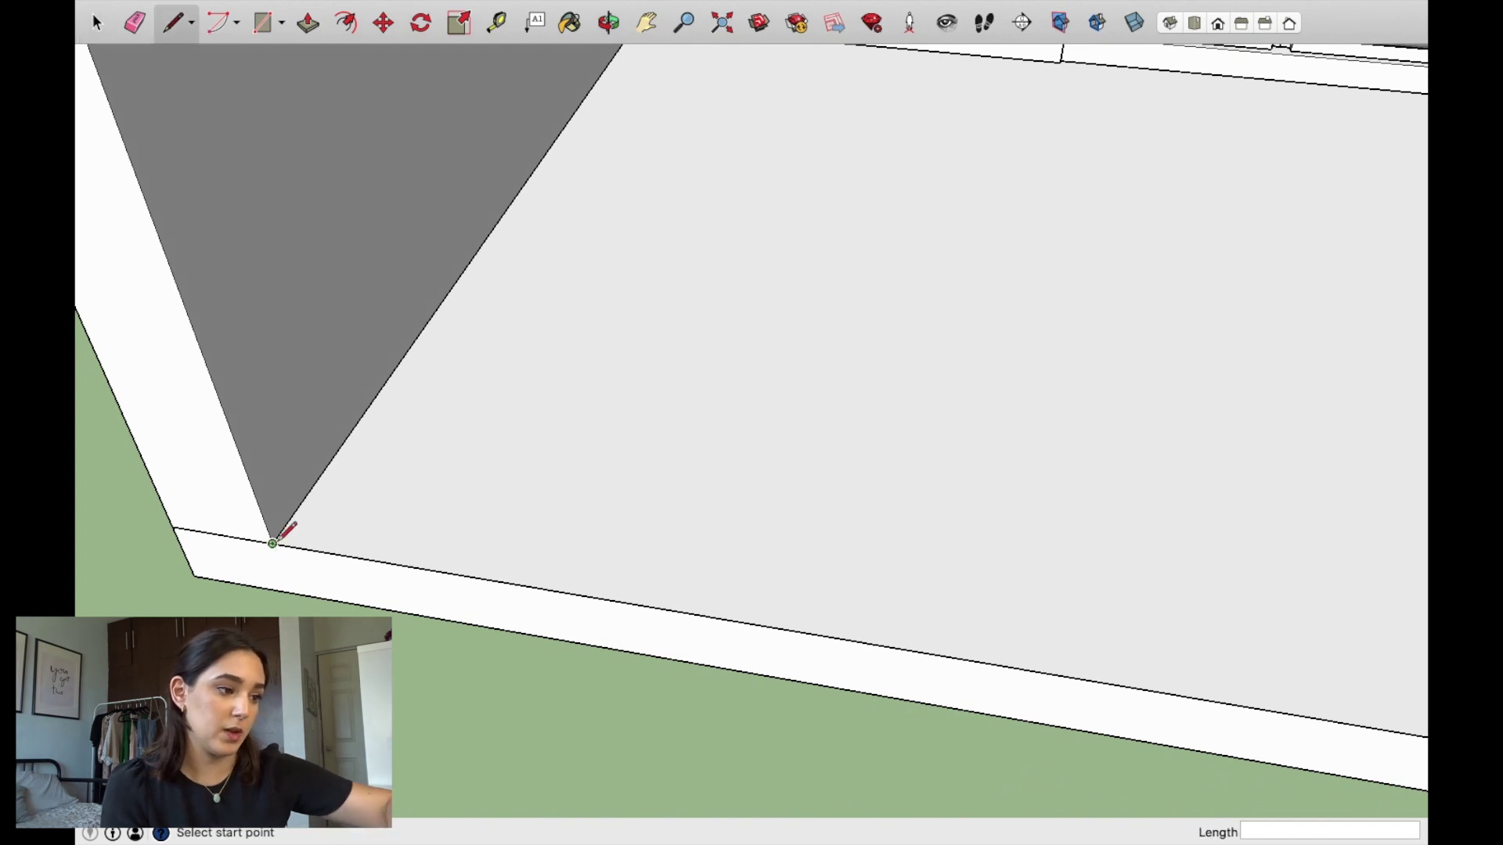
pyautogui.click(273, 542)
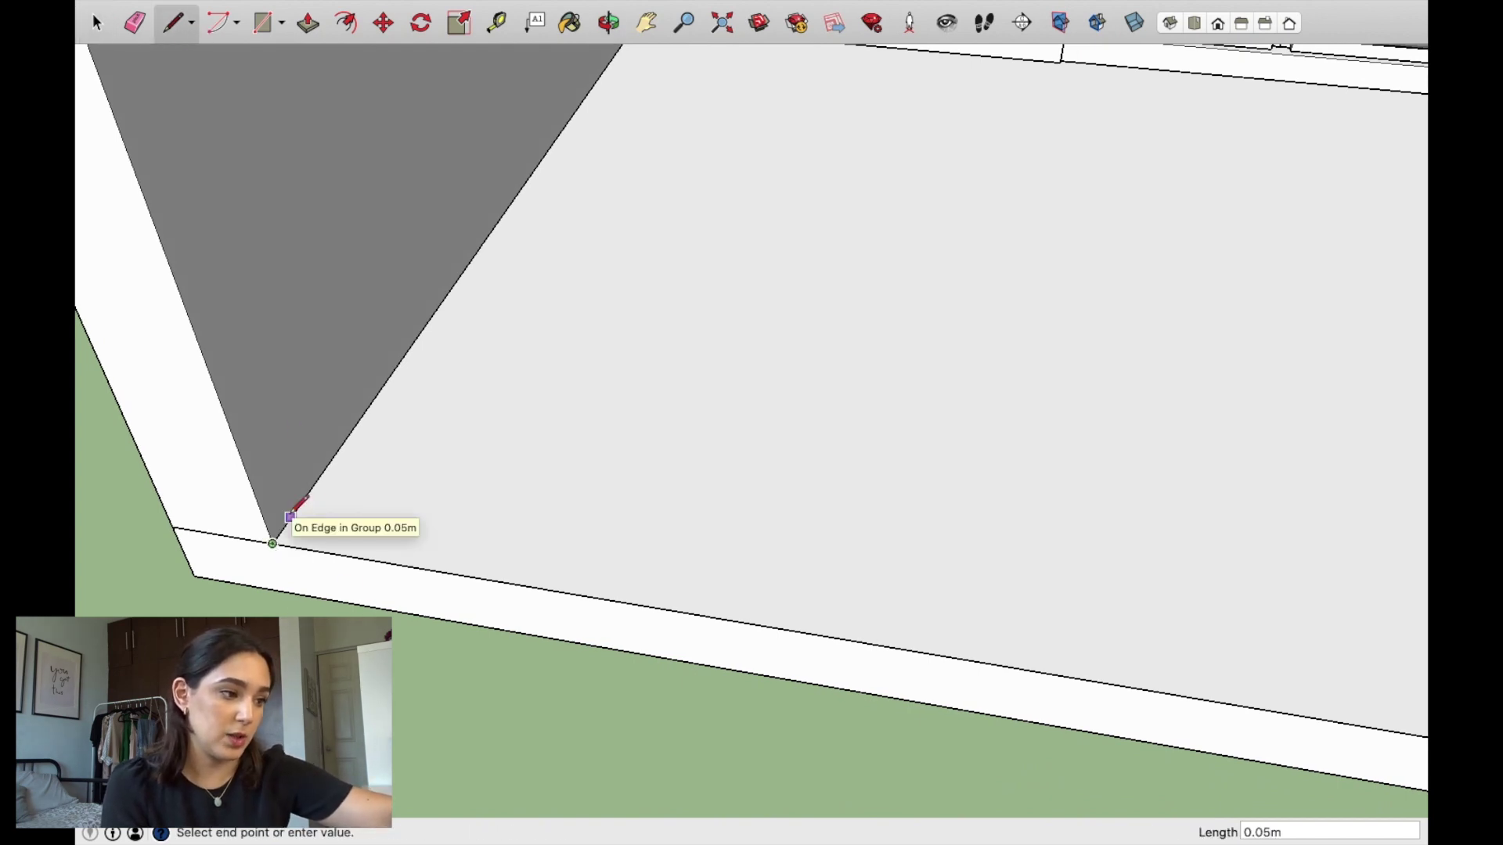
pyautogui.moveTo(290, 516)
pyautogui.mouseDown(button='middle')
pyautogui.moveTo(597, 570)
pyautogui.moveTo(637, 593)
pyautogui.mouseUp(button='middle')
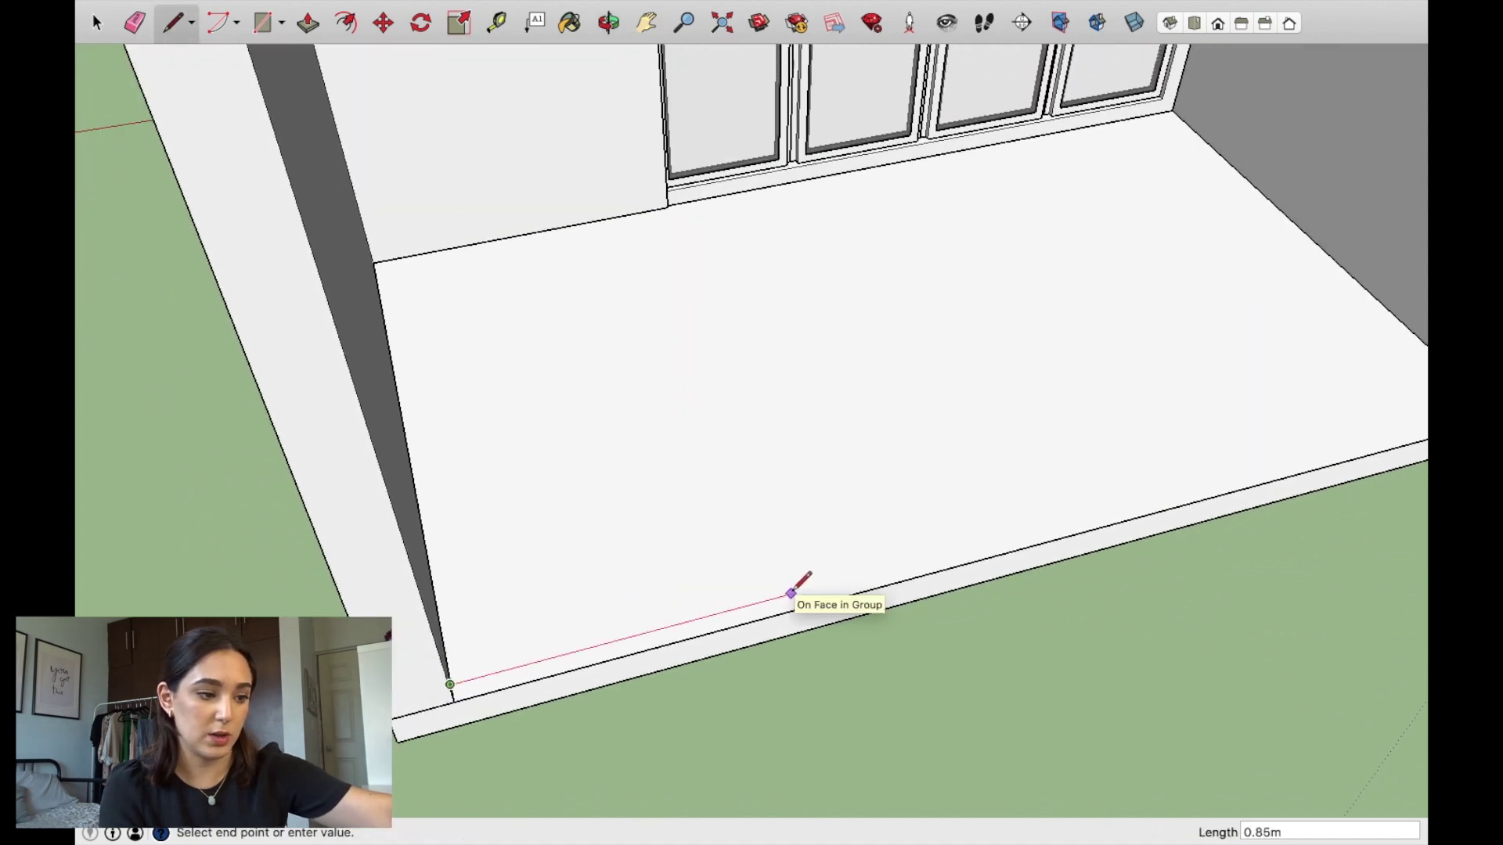
pyautogui.write('3')
pyautogui.press('Return')
pyautogui.moveTo(805, 587); pyautogui.dragTo(994, 530, button='middle')
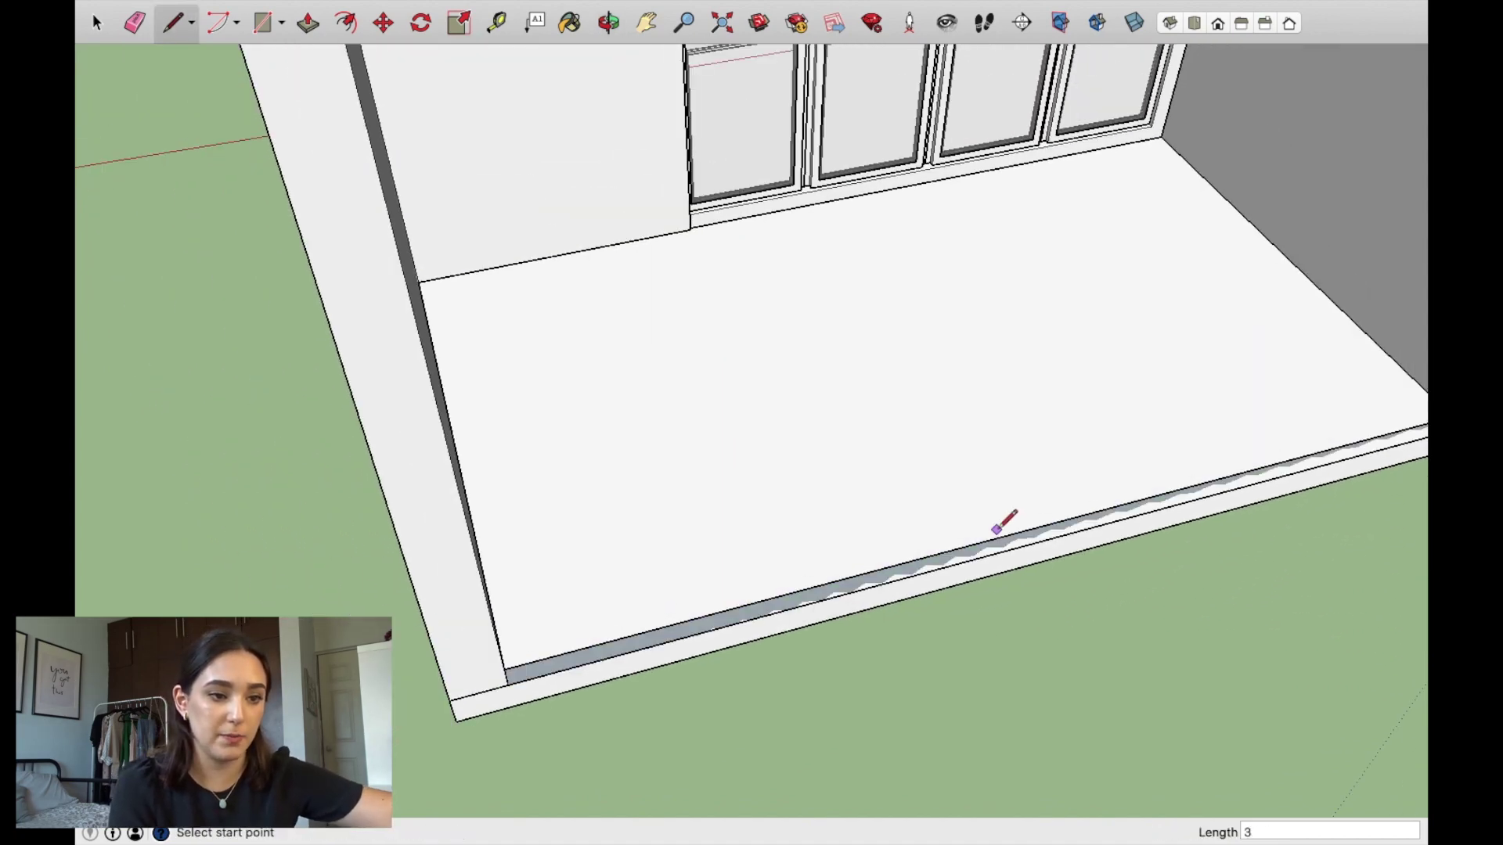
# Step: Push/Pull the thin floor strip up into a long box and make it a group
pyautogui.click(307, 23)
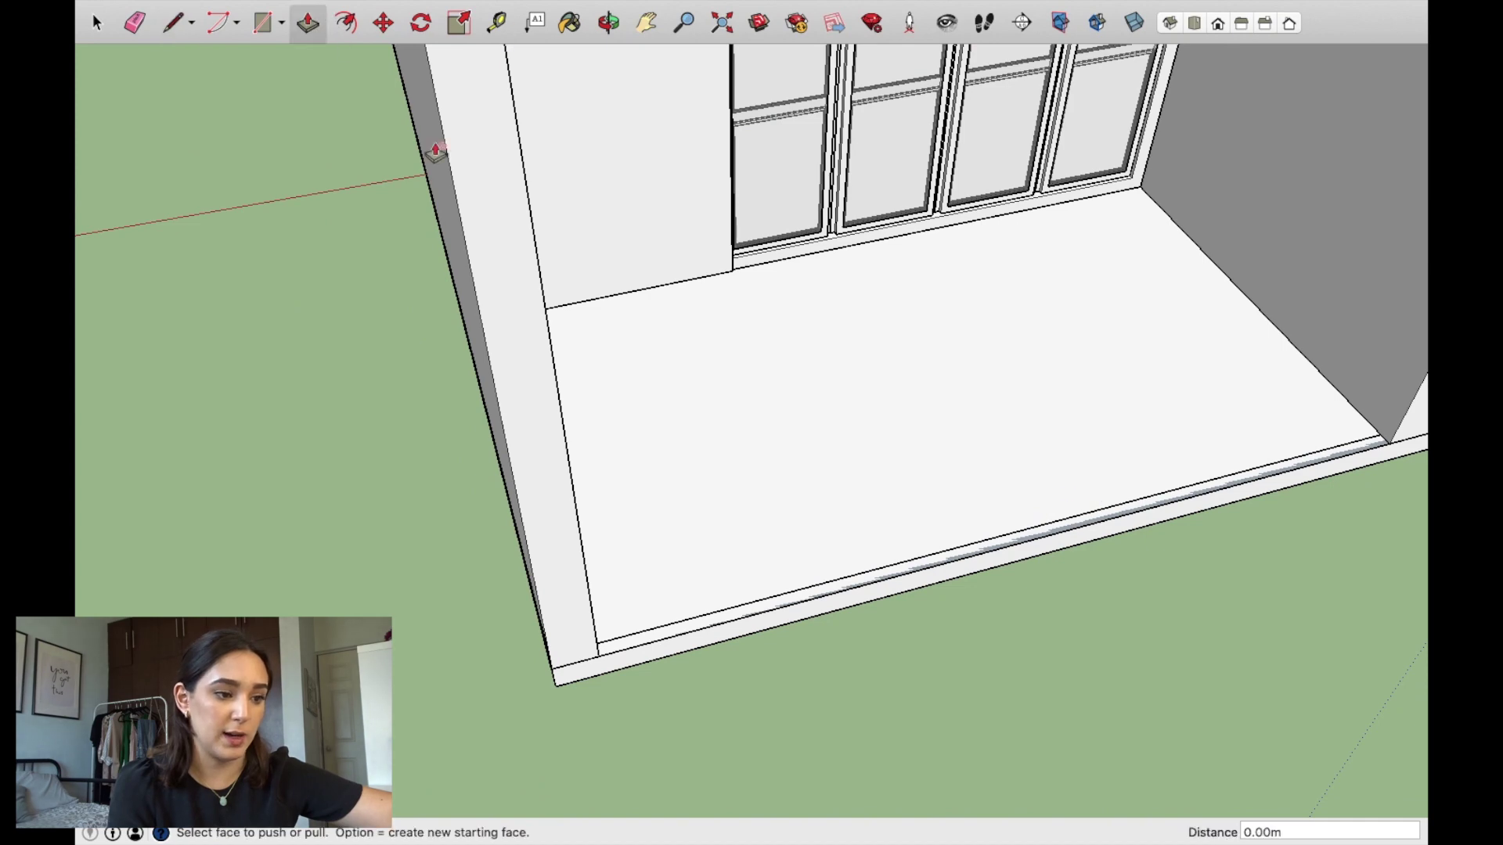
pyautogui.click(821, 600)
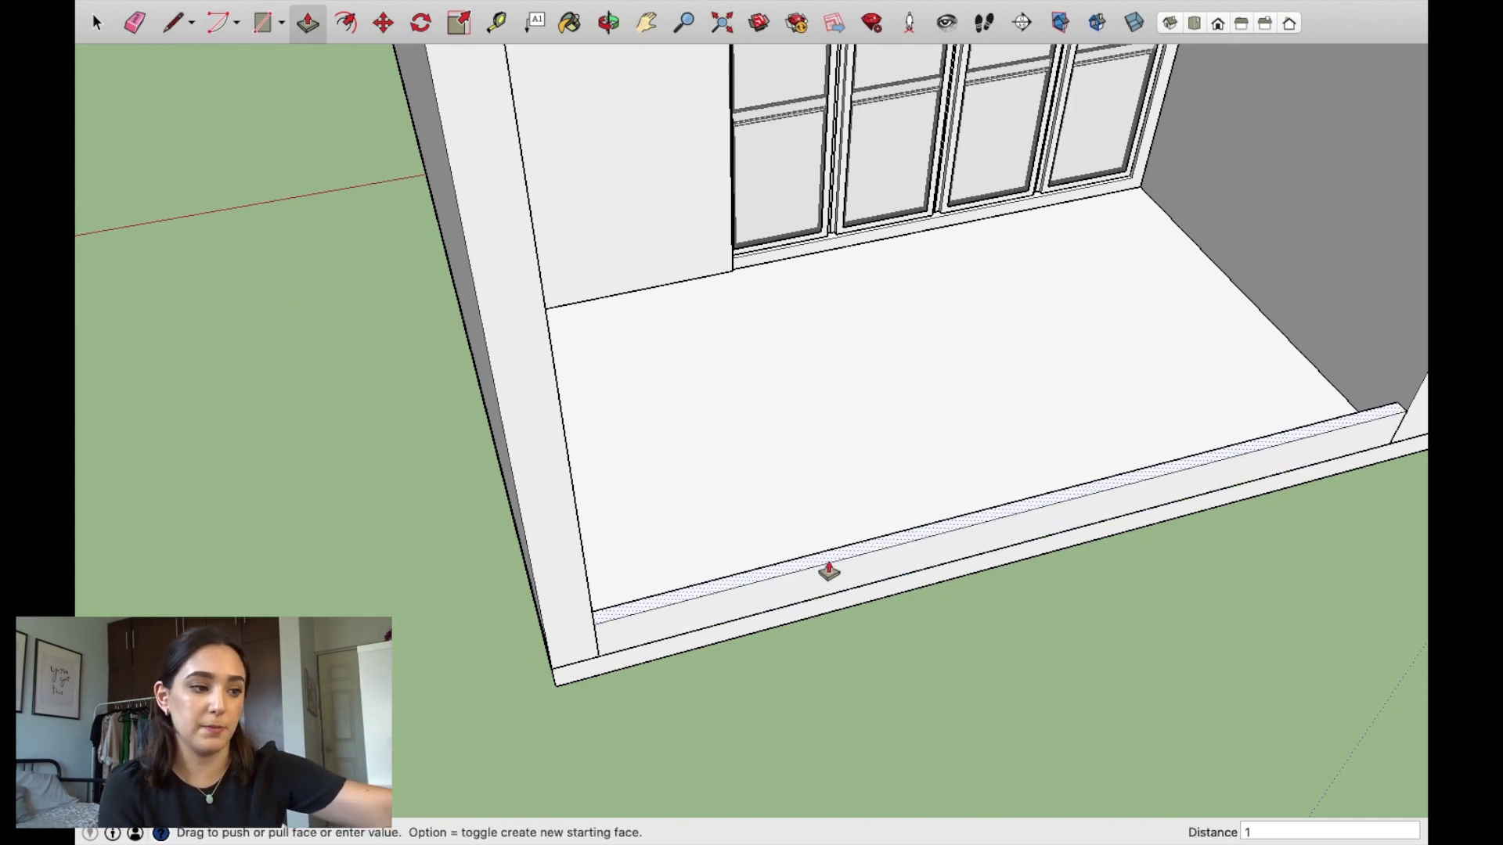
pyautogui.click(828, 569)
pyautogui.press('space')
pyautogui.click(798, 523)
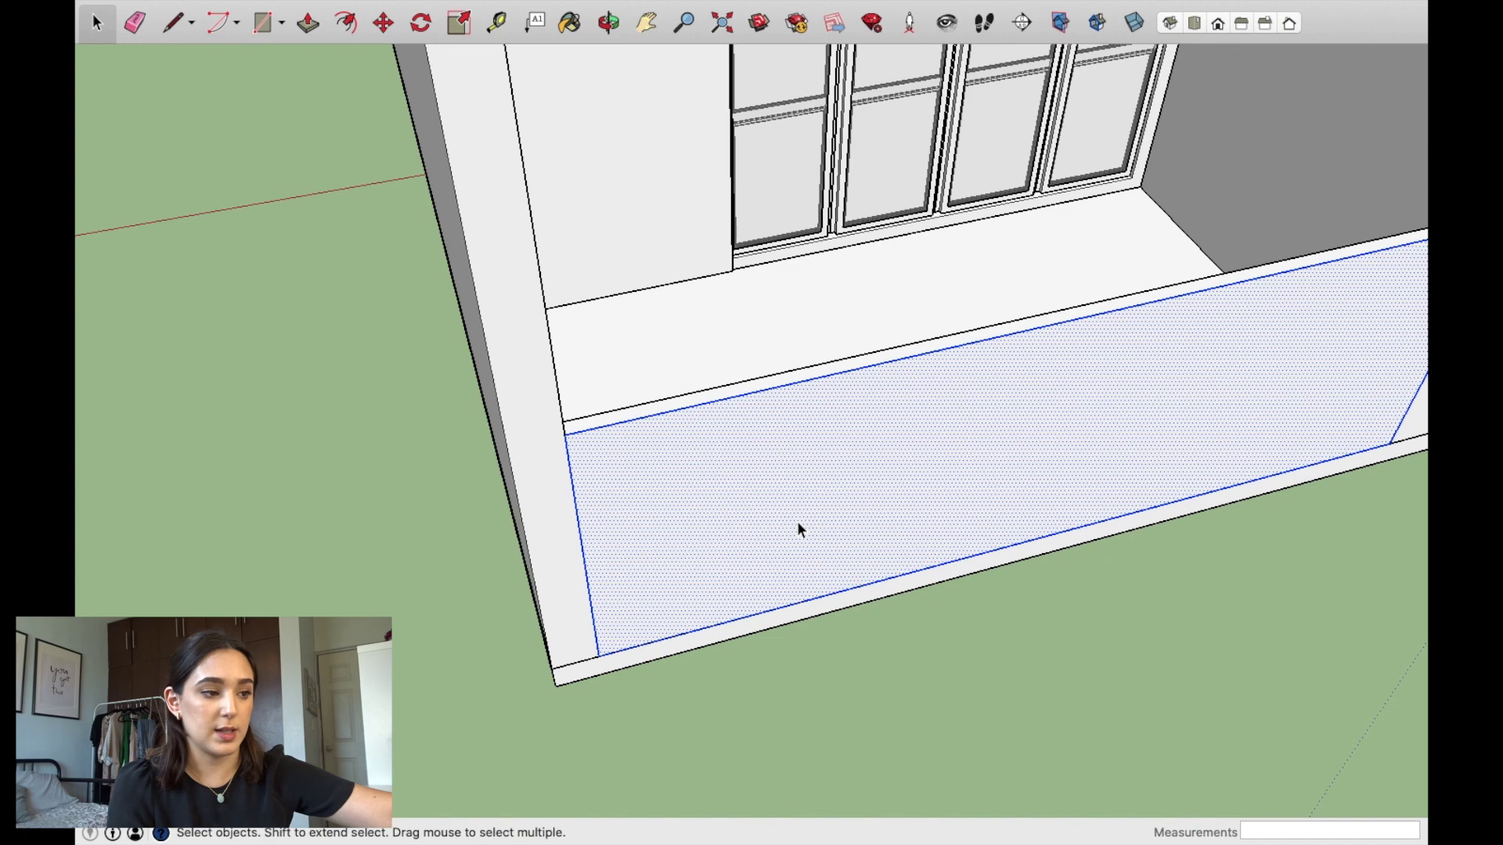
pyautogui.doubleClick(793, 517)
pyautogui.rightClick(792, 440)
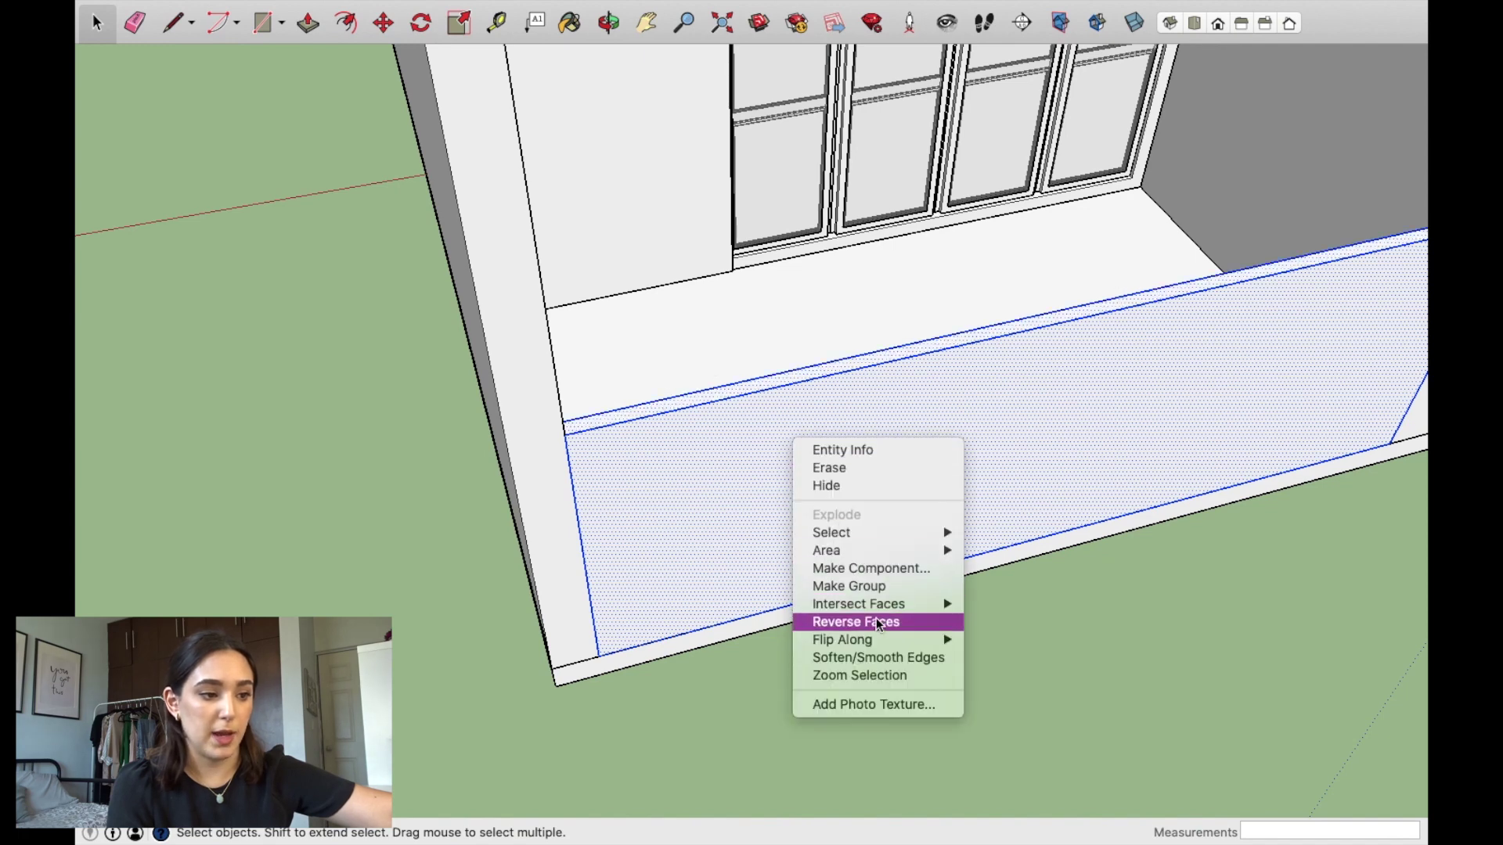
pyautogui.click(890, 588)
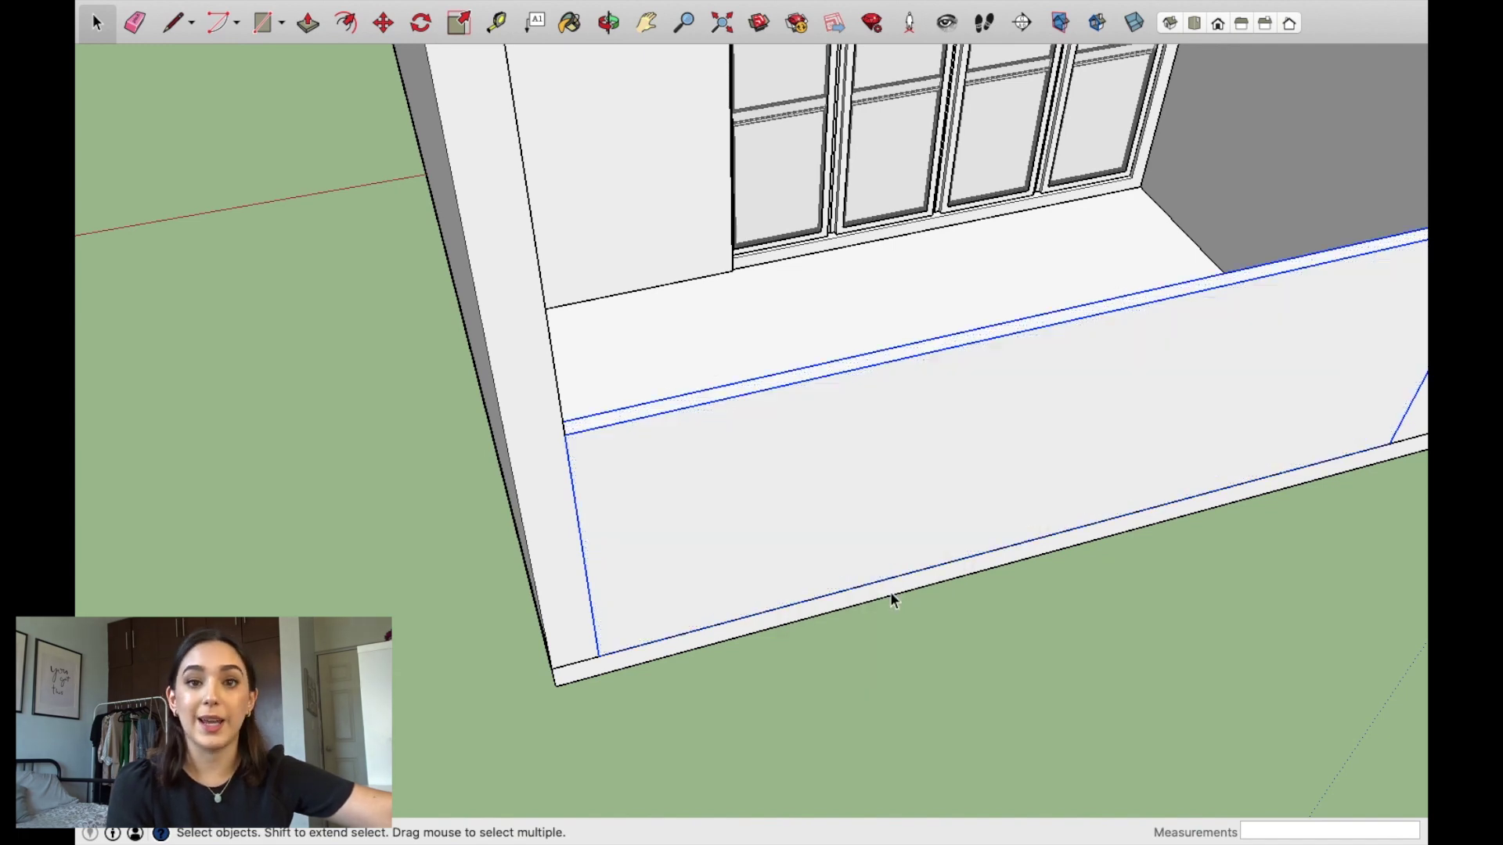
pyautogui.click(1119, 642)
# Step: Switch to top view, orbit into a perspective of the room, and open 3D Warehouse
pyautogui.moveTo(1046, 526)
pyautogui.mouseDown(button='middle')
pyautogui.moveTo(739, 468)
pyautogui.moveTo(705, 404)
pyautogui.moveTo(1074, 396)
pyautogui.moveTo(922, 474)
pyautogui.moveTo(970, 336)
pyautogui.mouseUp(button='middle')
pyautogui.click(1195, 24)
pyautogui.moveTo(698, 171)
pyautogui.mouseDown(button='middle')
pyautogui.moveTo(793, 382)
pyautogui.moveTo(368, 226)
pyautogui.moveTo(872, 325)
pyautogui.moveTo(1020, 425)
pyautogui.moveTo(983, 251)
pyautogui.moveTo(973, 263)
pyautogui.mouseUp(button='middle')
pyautogui.moveTo(539, 5)
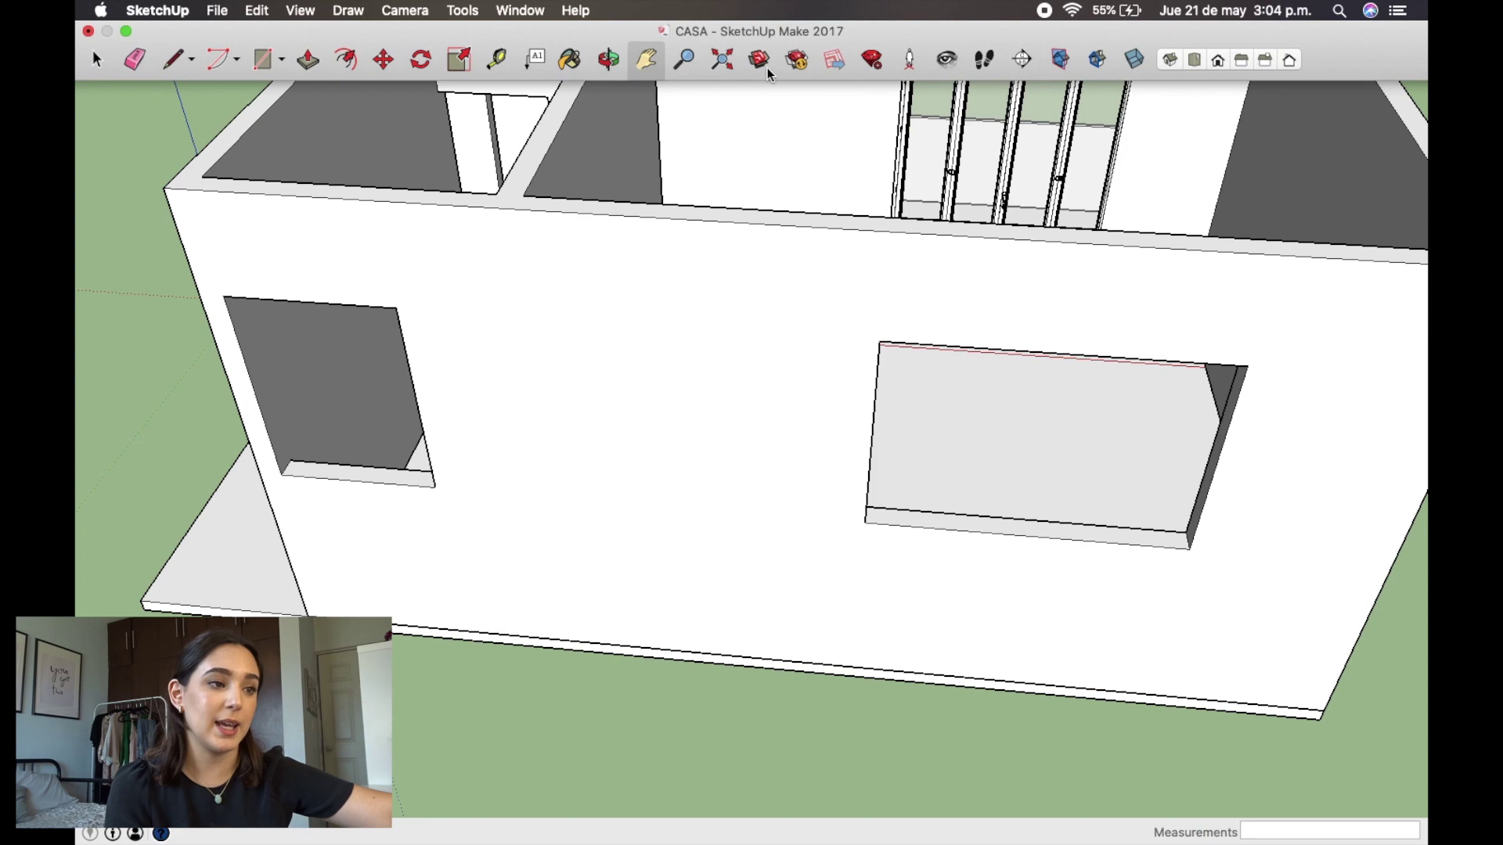
pyautogui.click(760, 60)
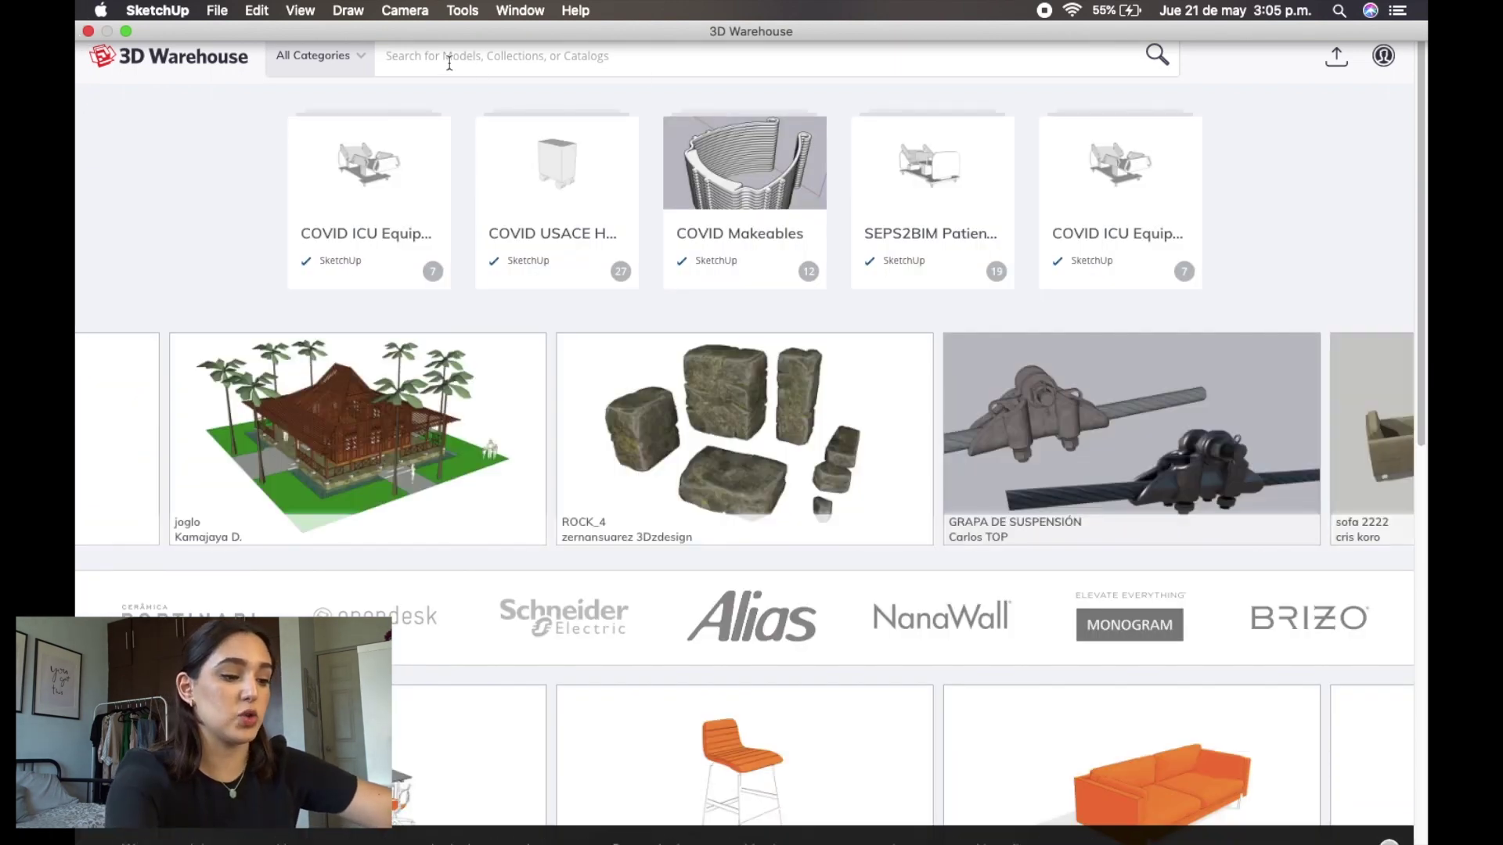
# Step: Search 3D Warehouse for 'window' and scroll through the results
pyautogui.write('window')
pyautogui.press('Return')
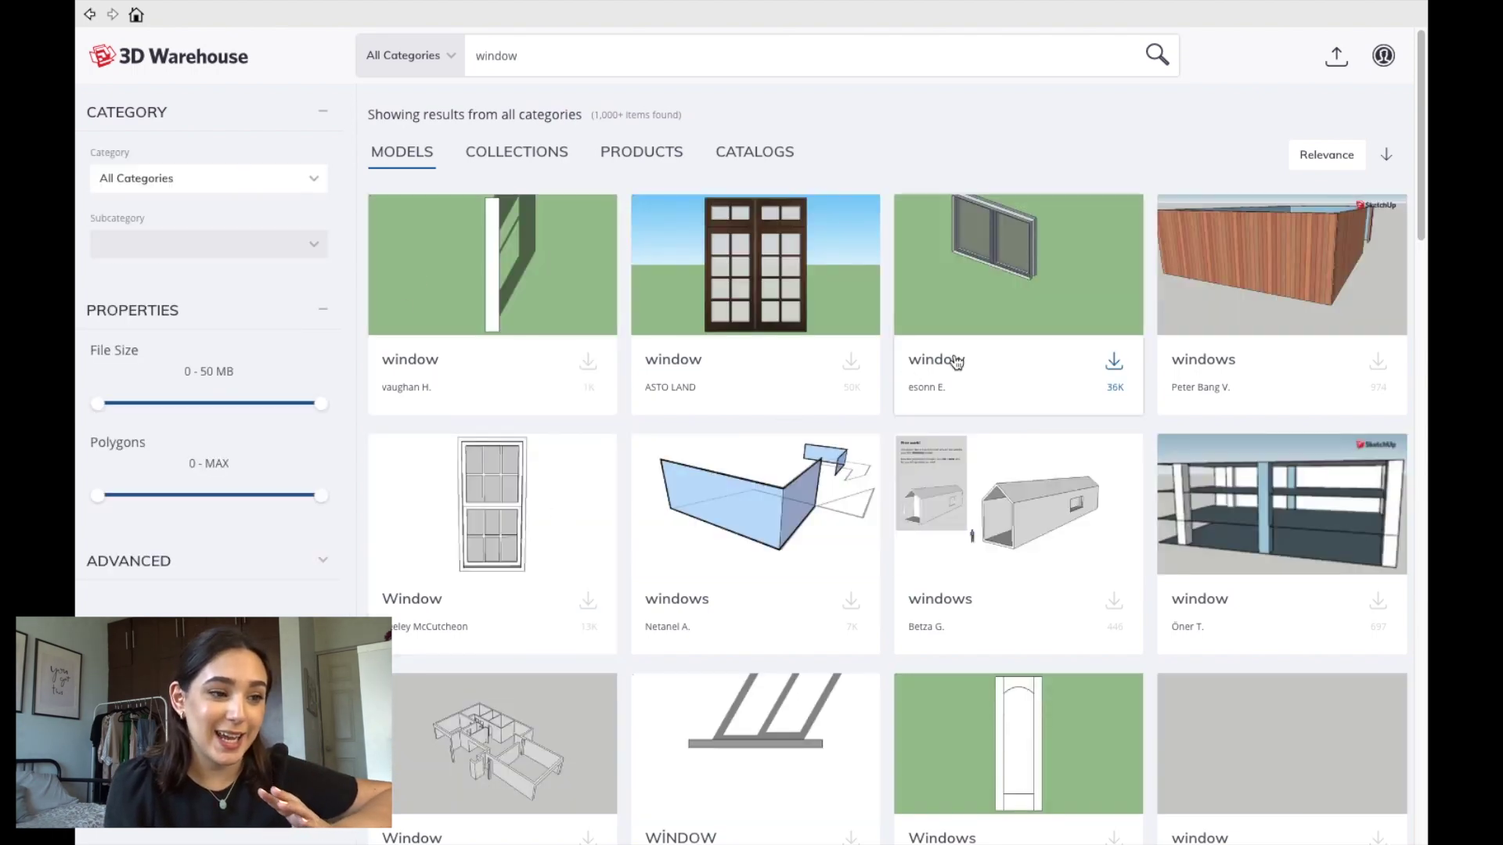
pyautogui.scroll(-2, 957, 361)
pyautogui.scroll(-5, 900, 399)
pyautogui.scroll(-1, 847, 443)
pyautogui.scroll(-5, 783, 485)
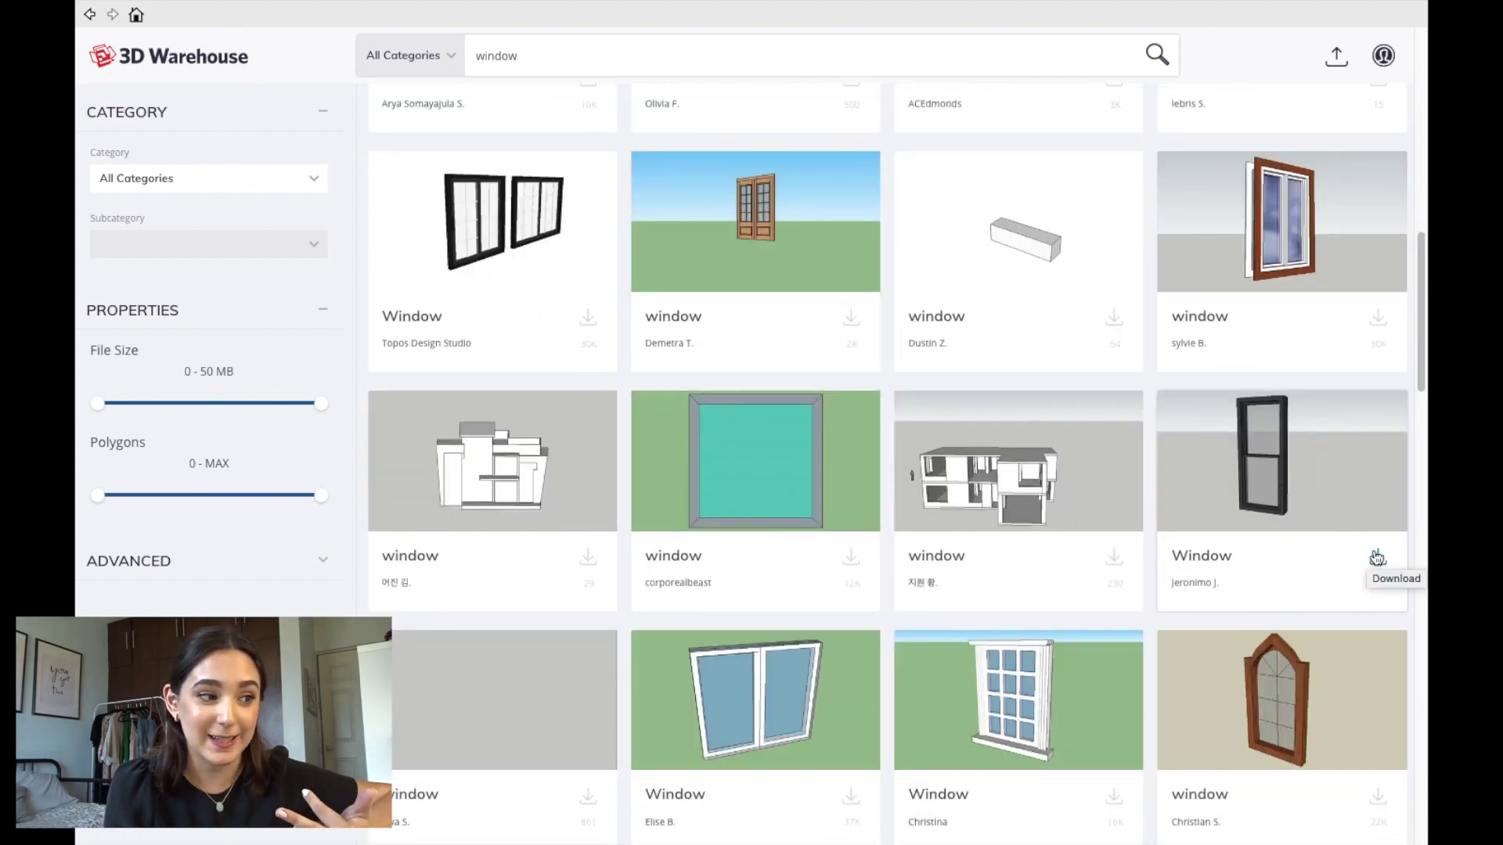
pyautogui.scroll(-5, 1302, 547)
pyautogui.scroll(-5, 1308, 547)
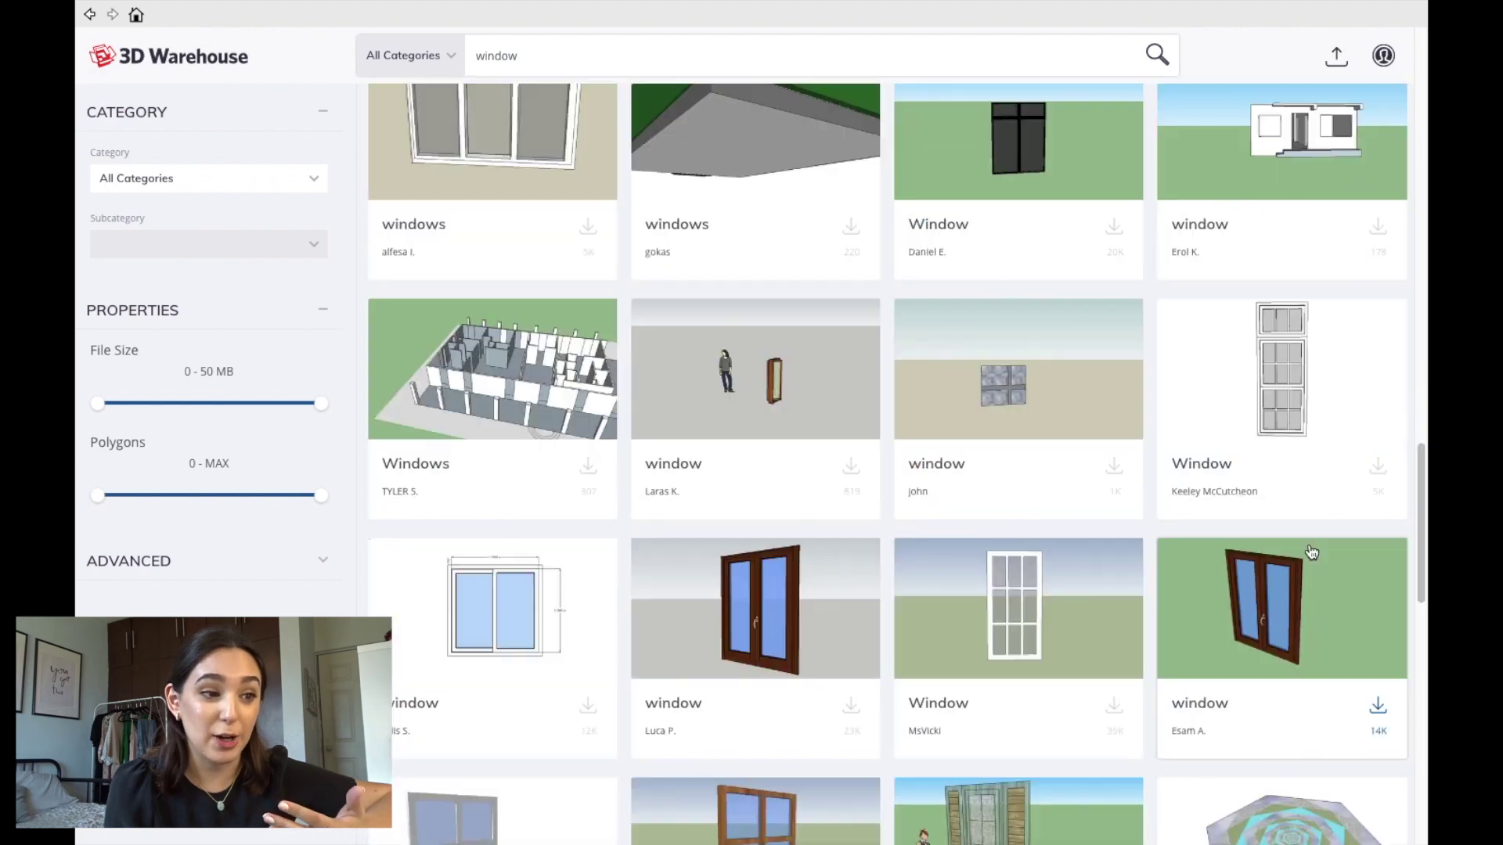
pyautogui.scroll(-5, 1312, 553)
pyautogui.scroll(-4, 1296, 538)
pyautogui.scroll(-2, 1284, 540)
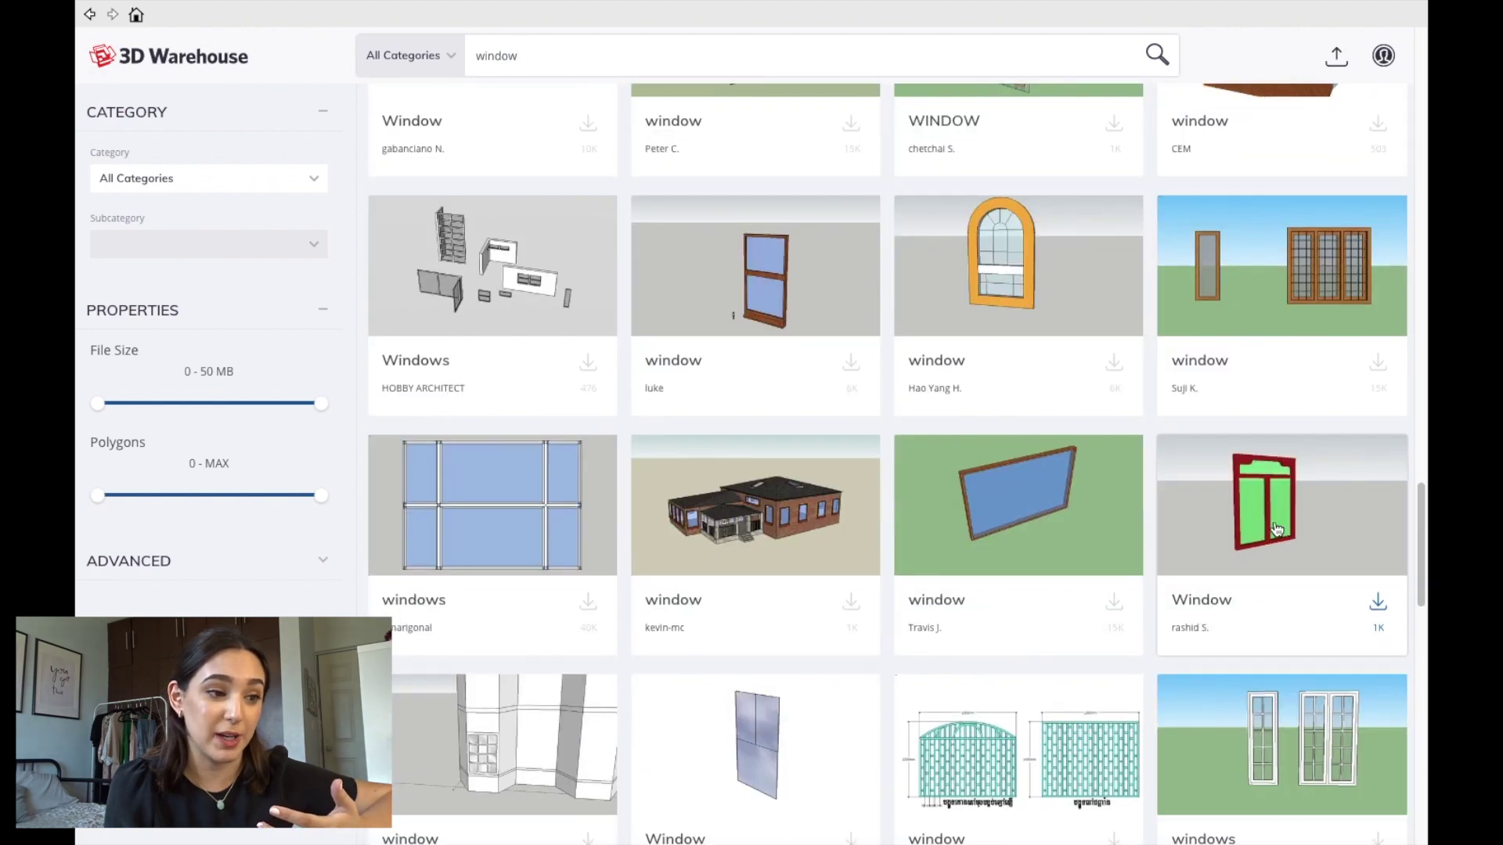
pyautogui.scroll(-5, 1253, 546)
pyautogui.scroll(-8, 1236, 540)
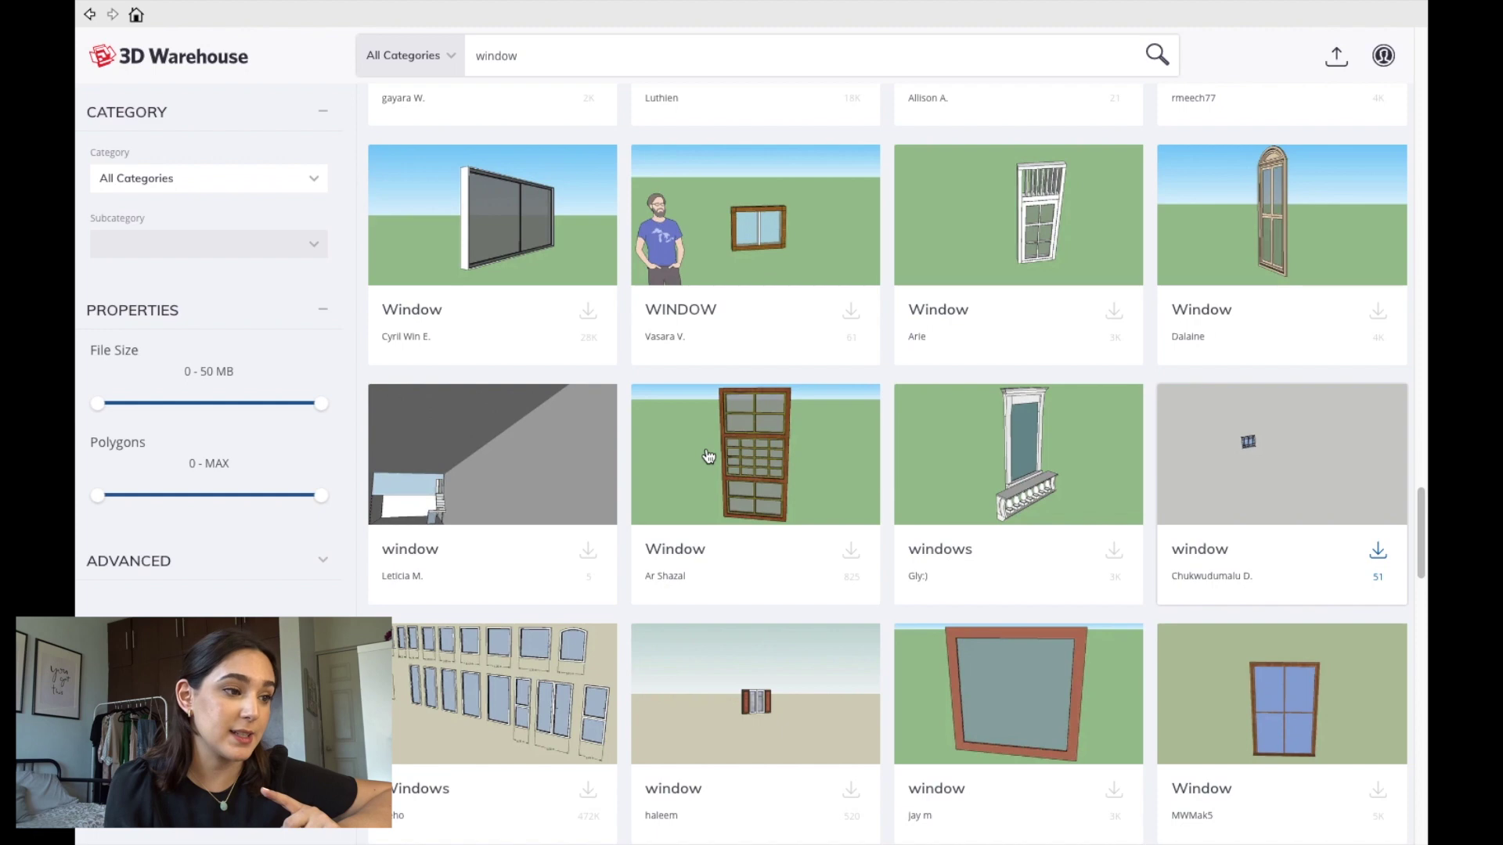
pyautogui.scroll(-4, 1044, 396)
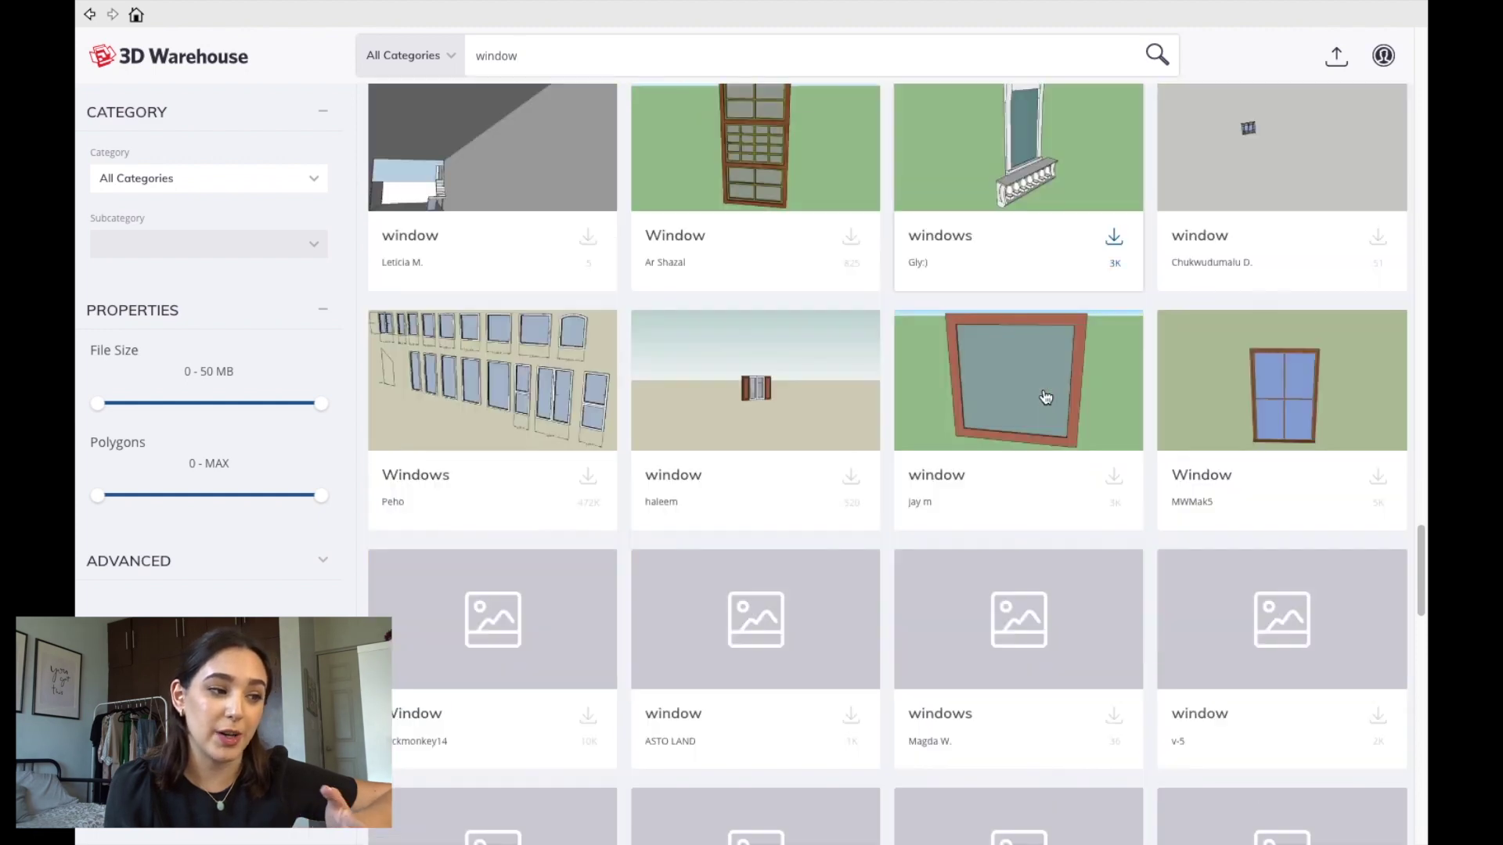
pyautogui.scroll(-2, 1044, 396)
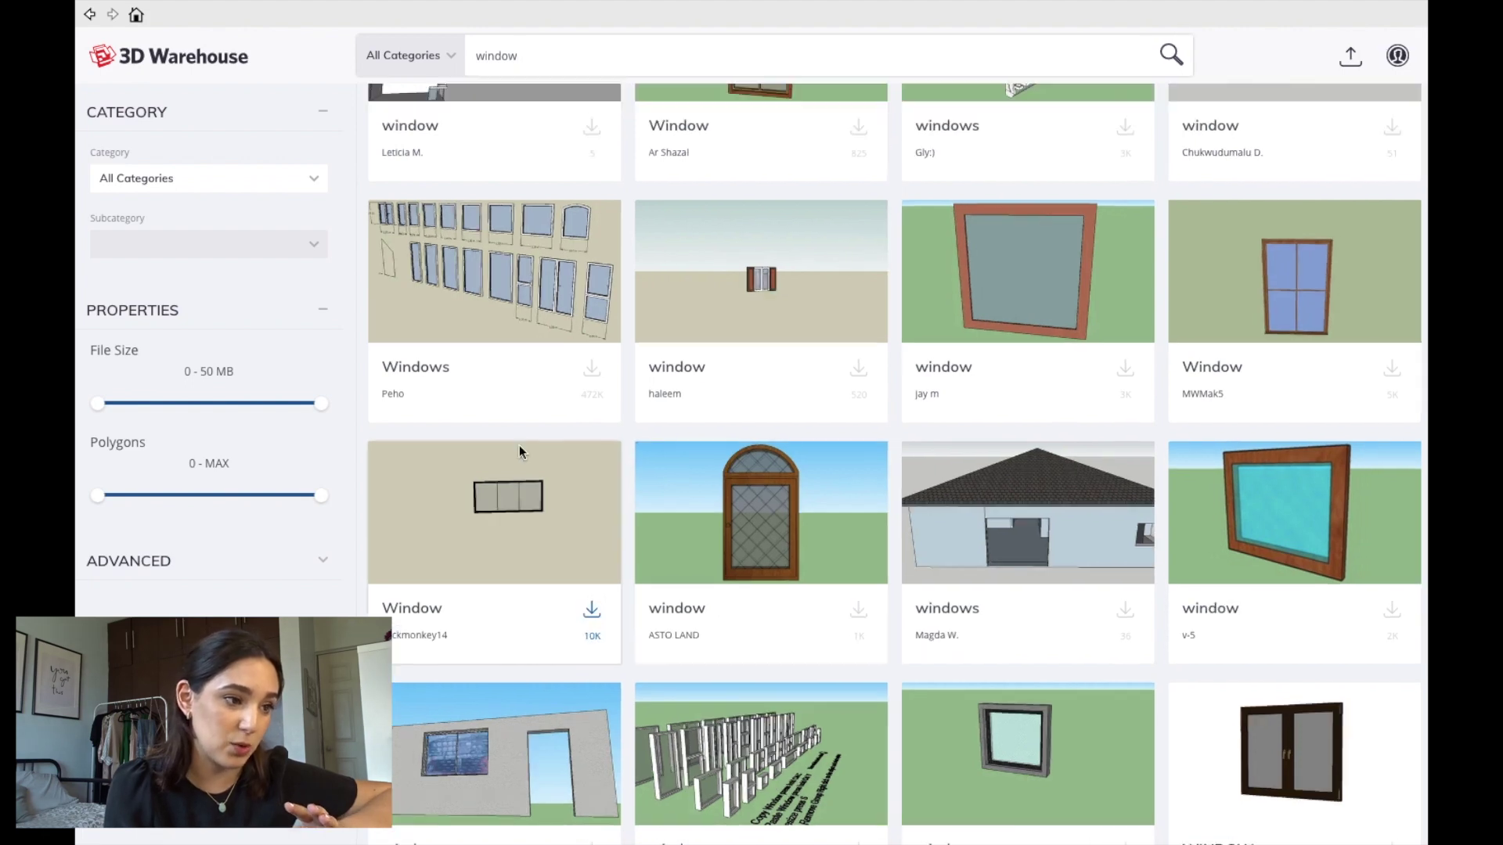
# Step: Download sockmonkey14's three-pane Window model and load it into the current model
pyautogui.click(519, 444)
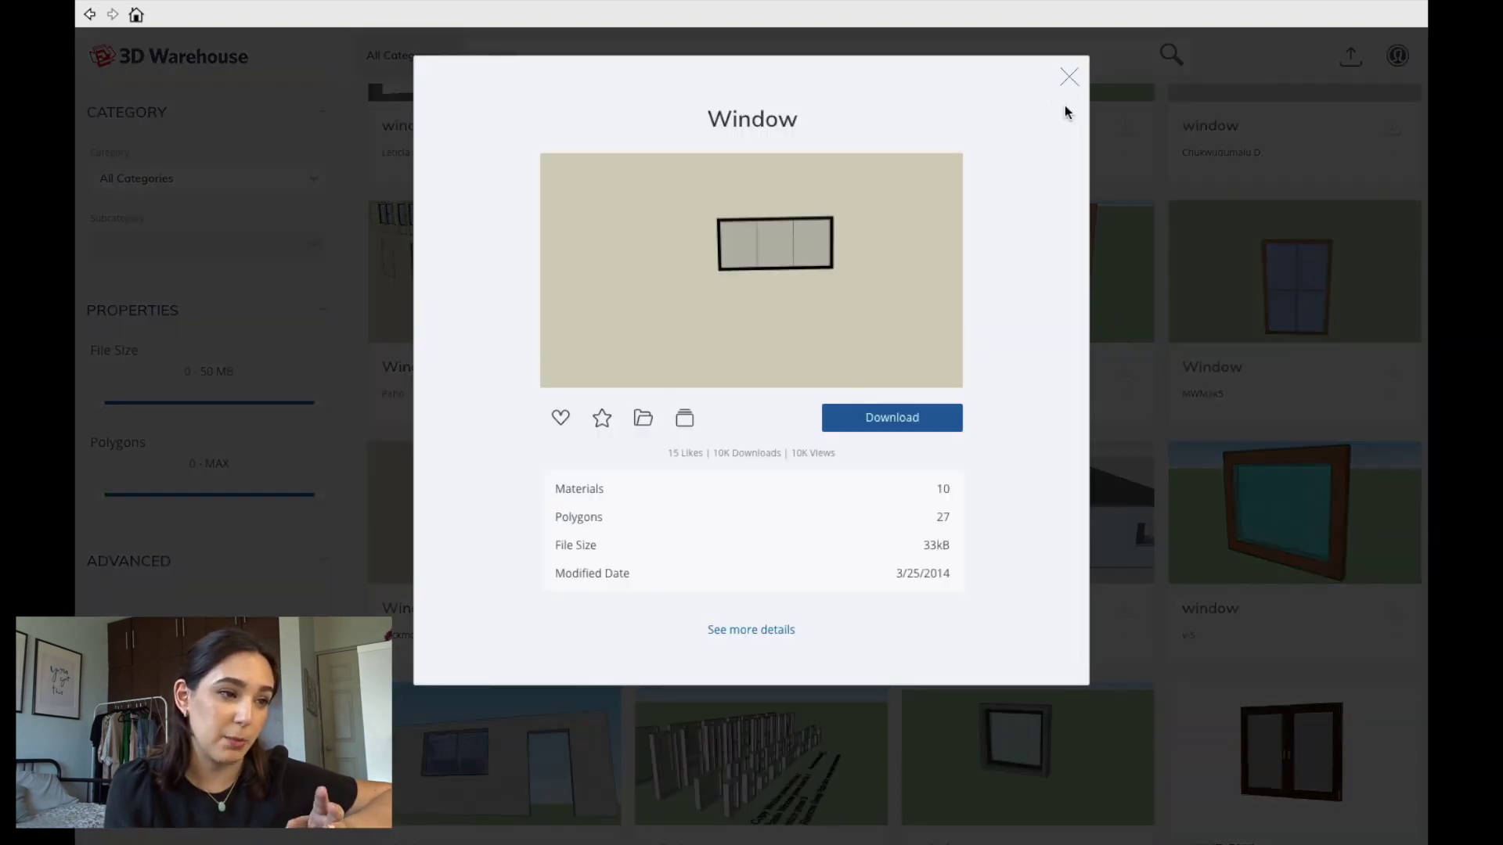
pyautogui.click(922, 424)
pyautogui.click(905, 289)
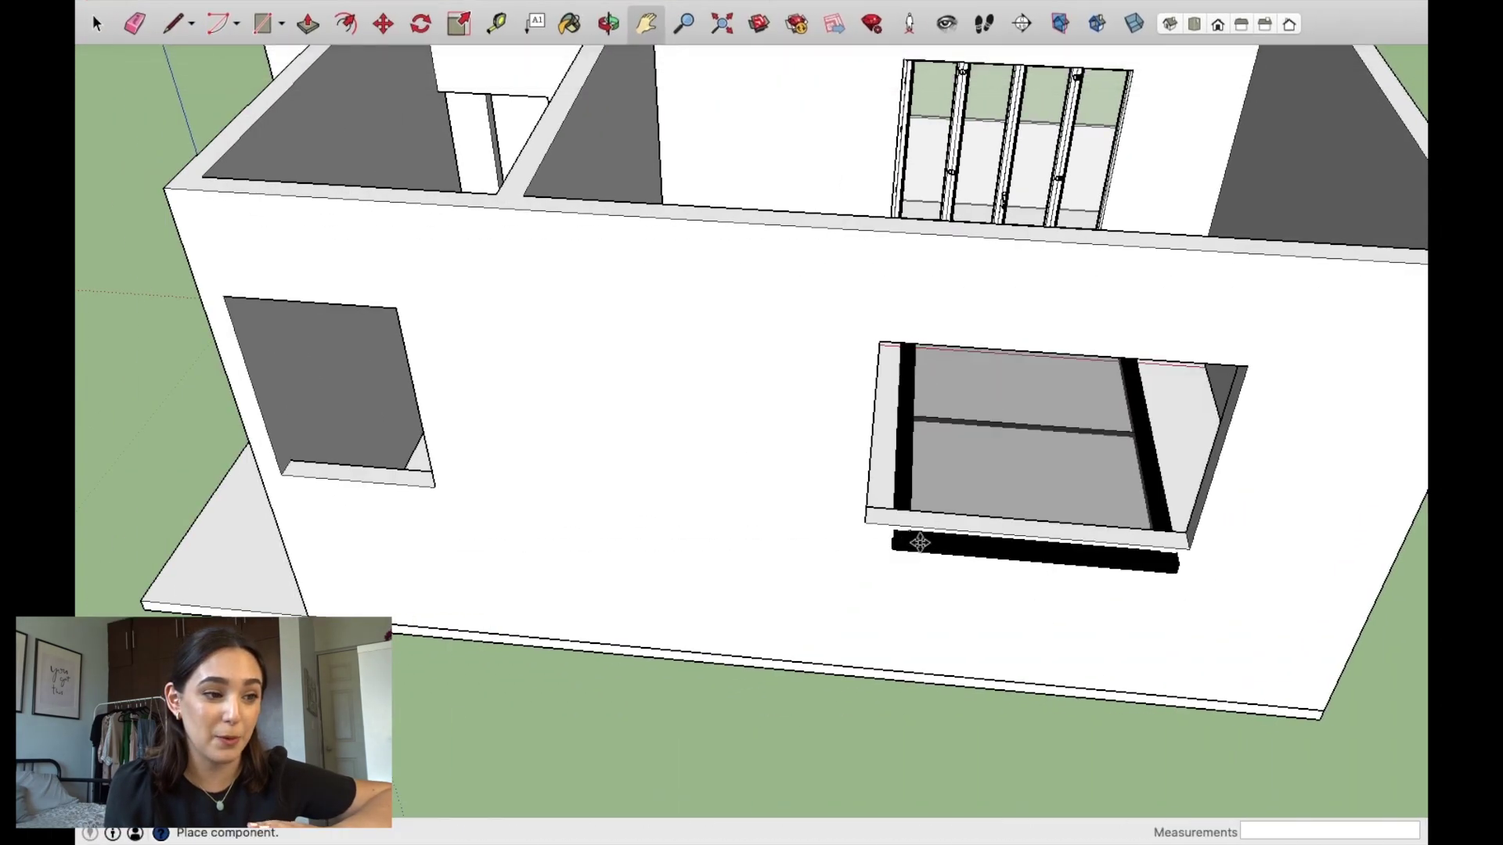
# Step: Place the downloaded window at the large wall opening and rotate it 90 degrees
pyautogui.click(868, 520)
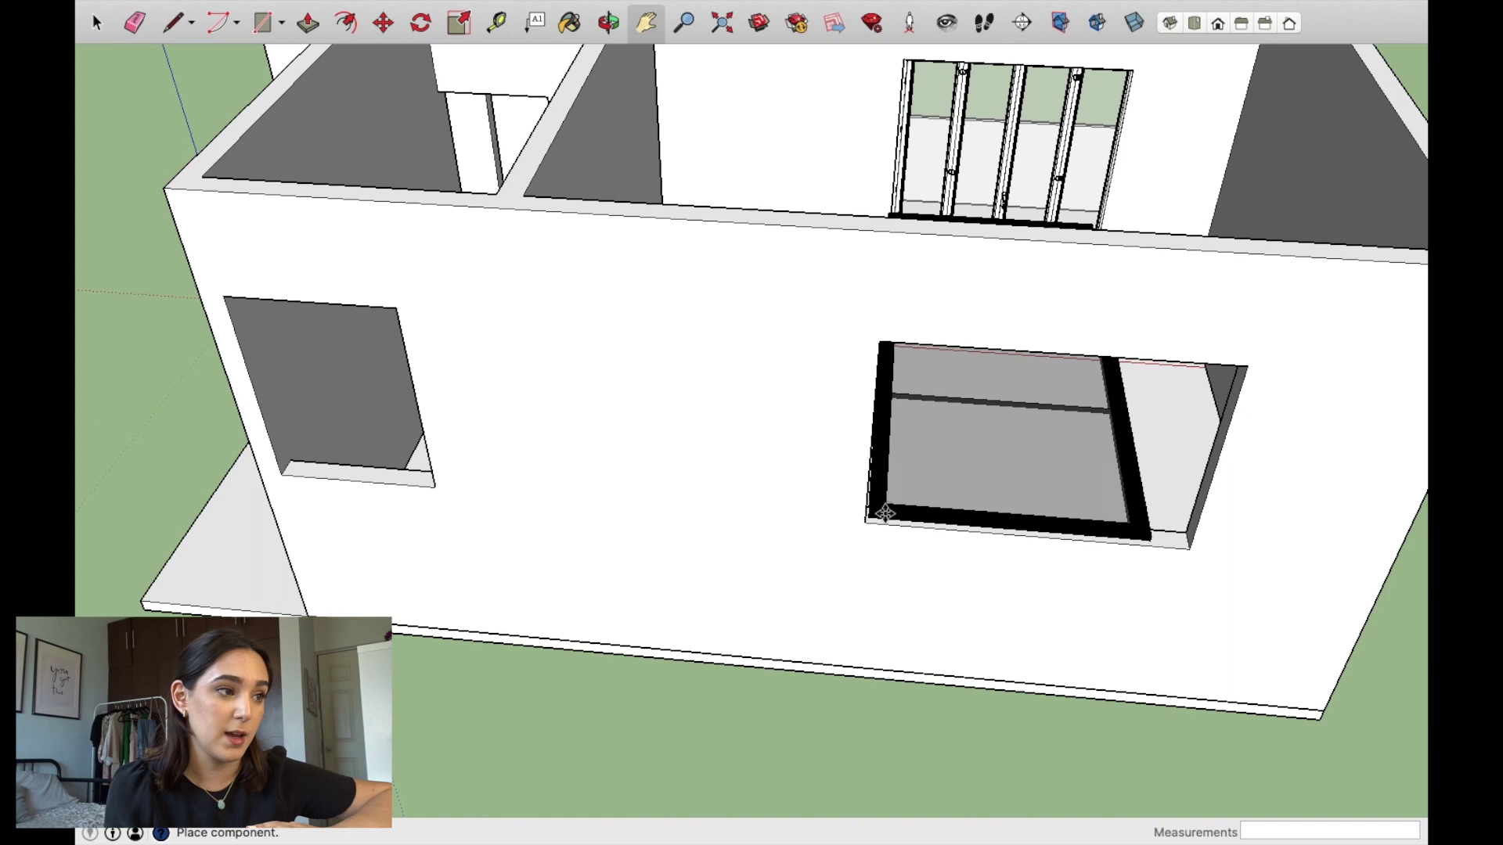
pyautogui.click(383, 23)
pyautogui.click(428, 28)
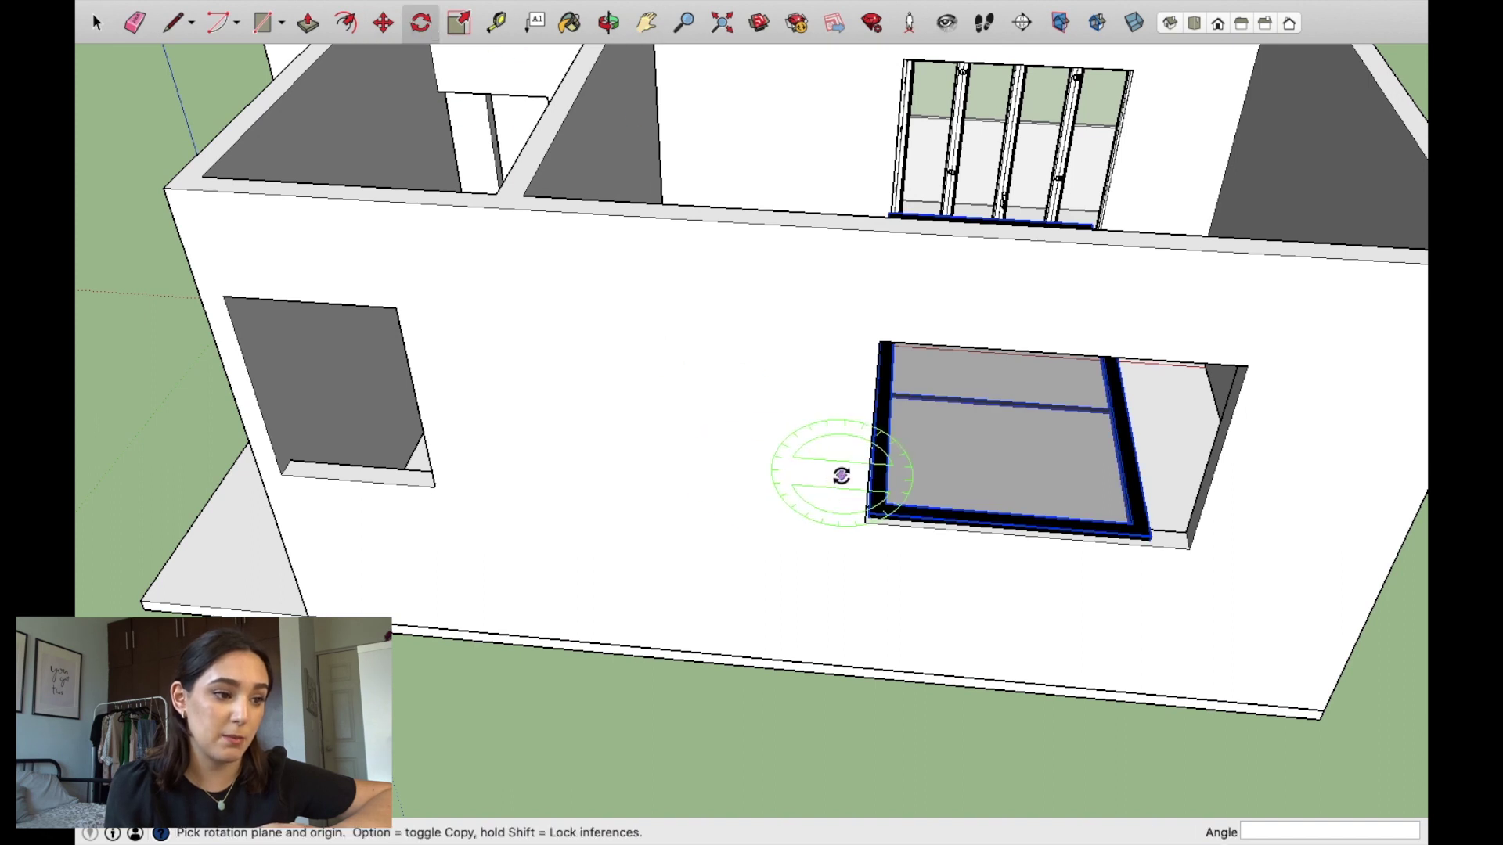
pyautogui.click(773, 469)
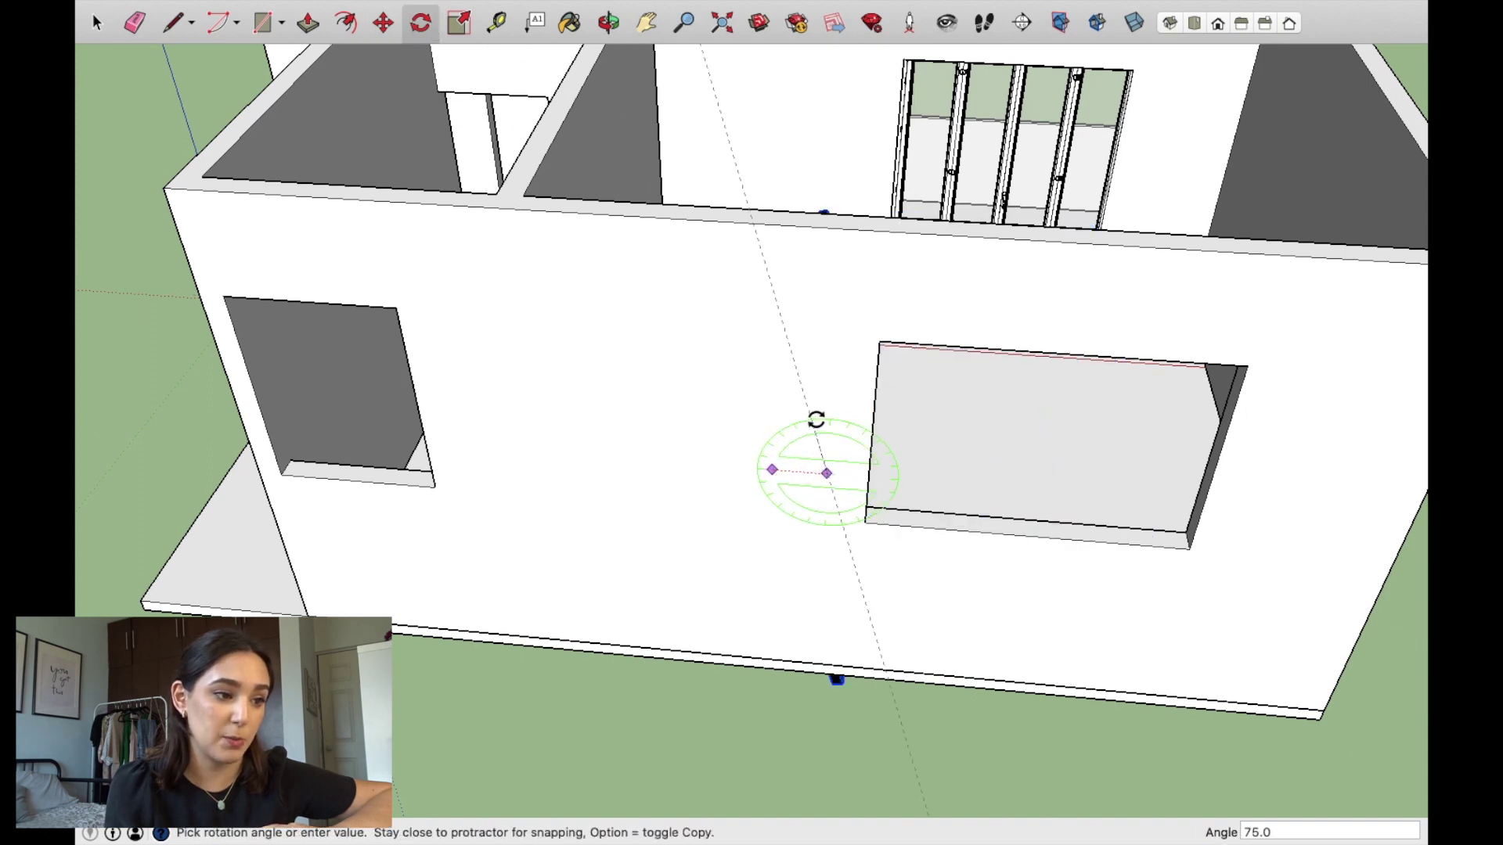
pyautogui.click(837, 371)
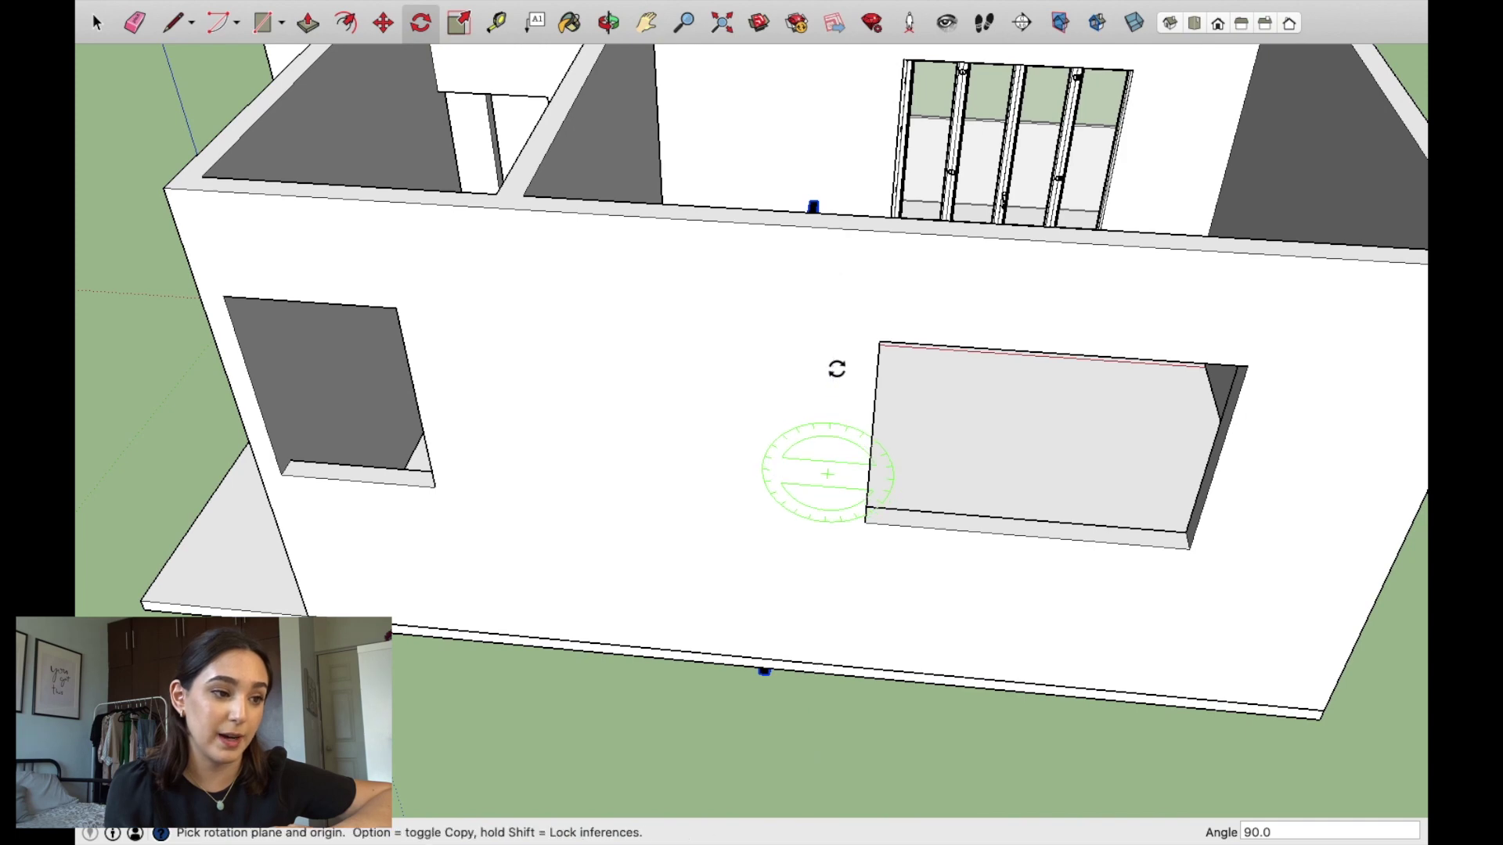
# Step: Rotate the window a second time about a point on the room floor so it stands upright
pyautogui.moveTo(782, 299)
pyautogui.mouseDown(button='middle')
pyautogui.moveTo(312, 577)
pyautogui.moveTo(673, 610)
pyautogui.mouseUp(button='middle')
pyautogui.click(673, 609)
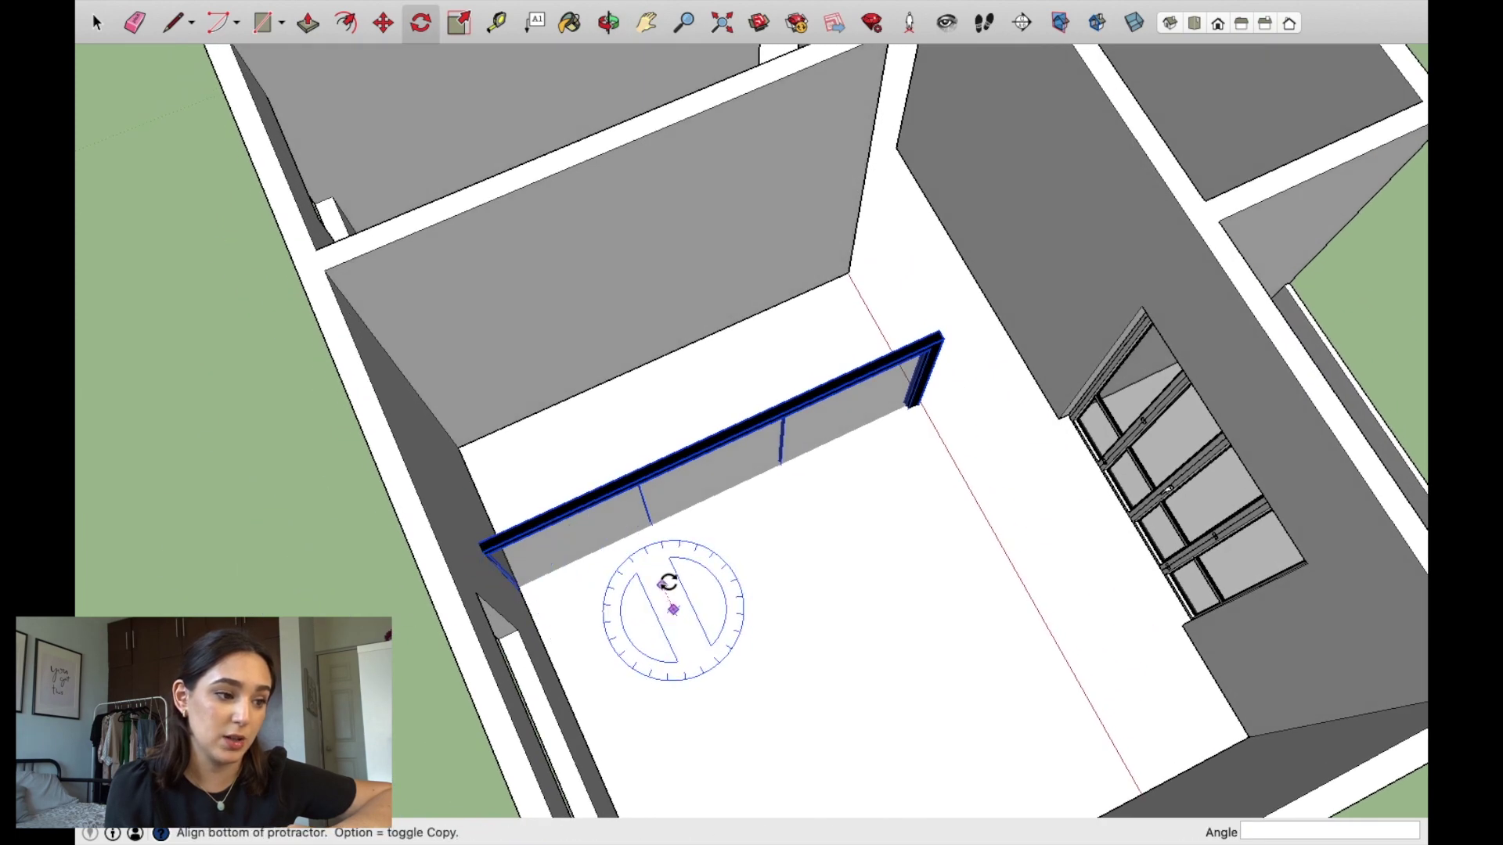
pyautogui.click(664, 583)
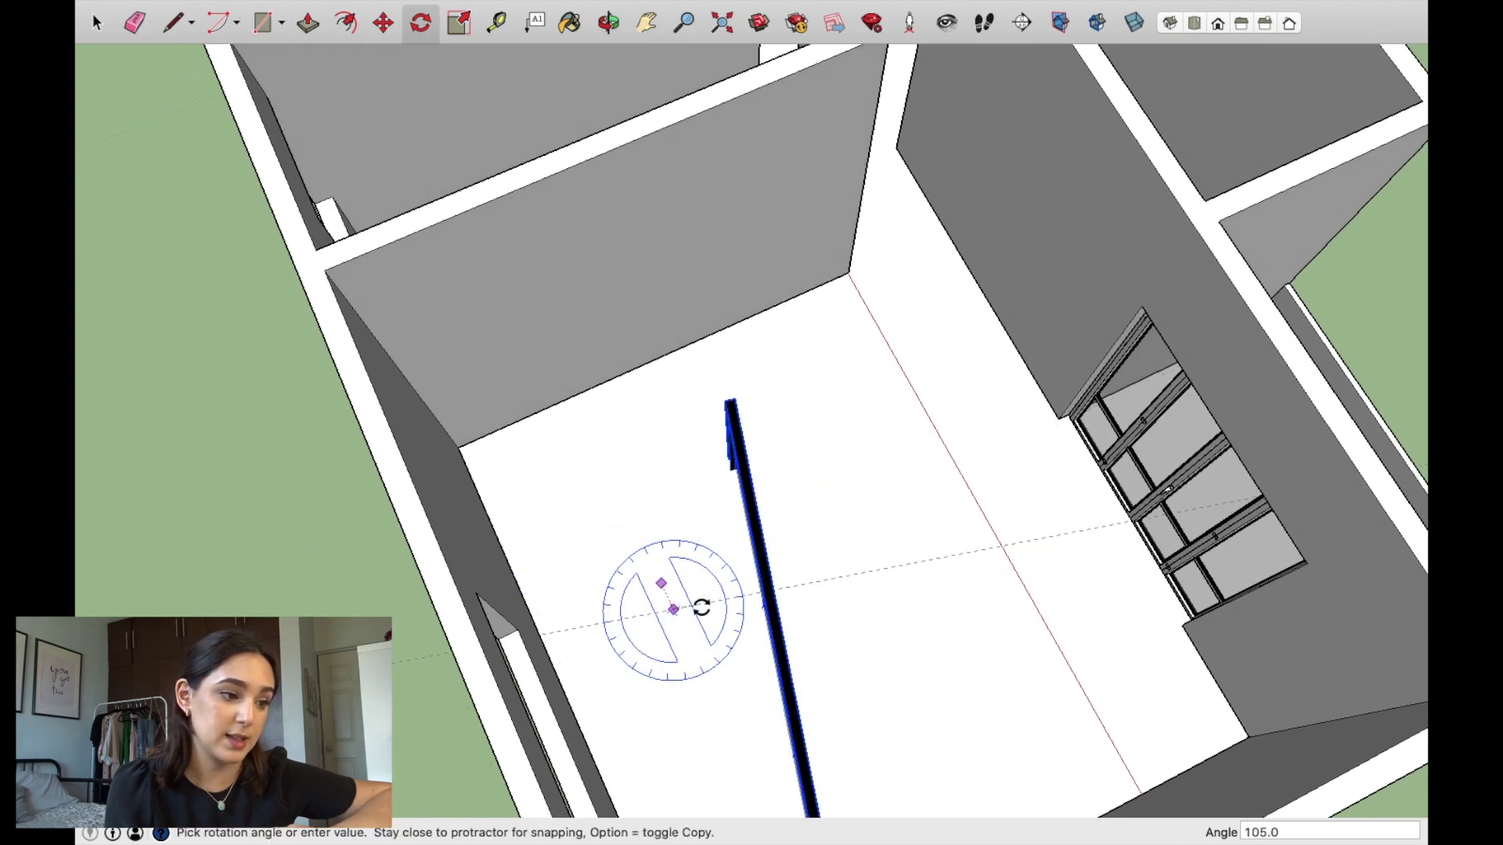
pyautogui.click(716, 596)
pyautogui.moveTo(755, 446); pyautogui.dragTo(510, 61, button='middle')
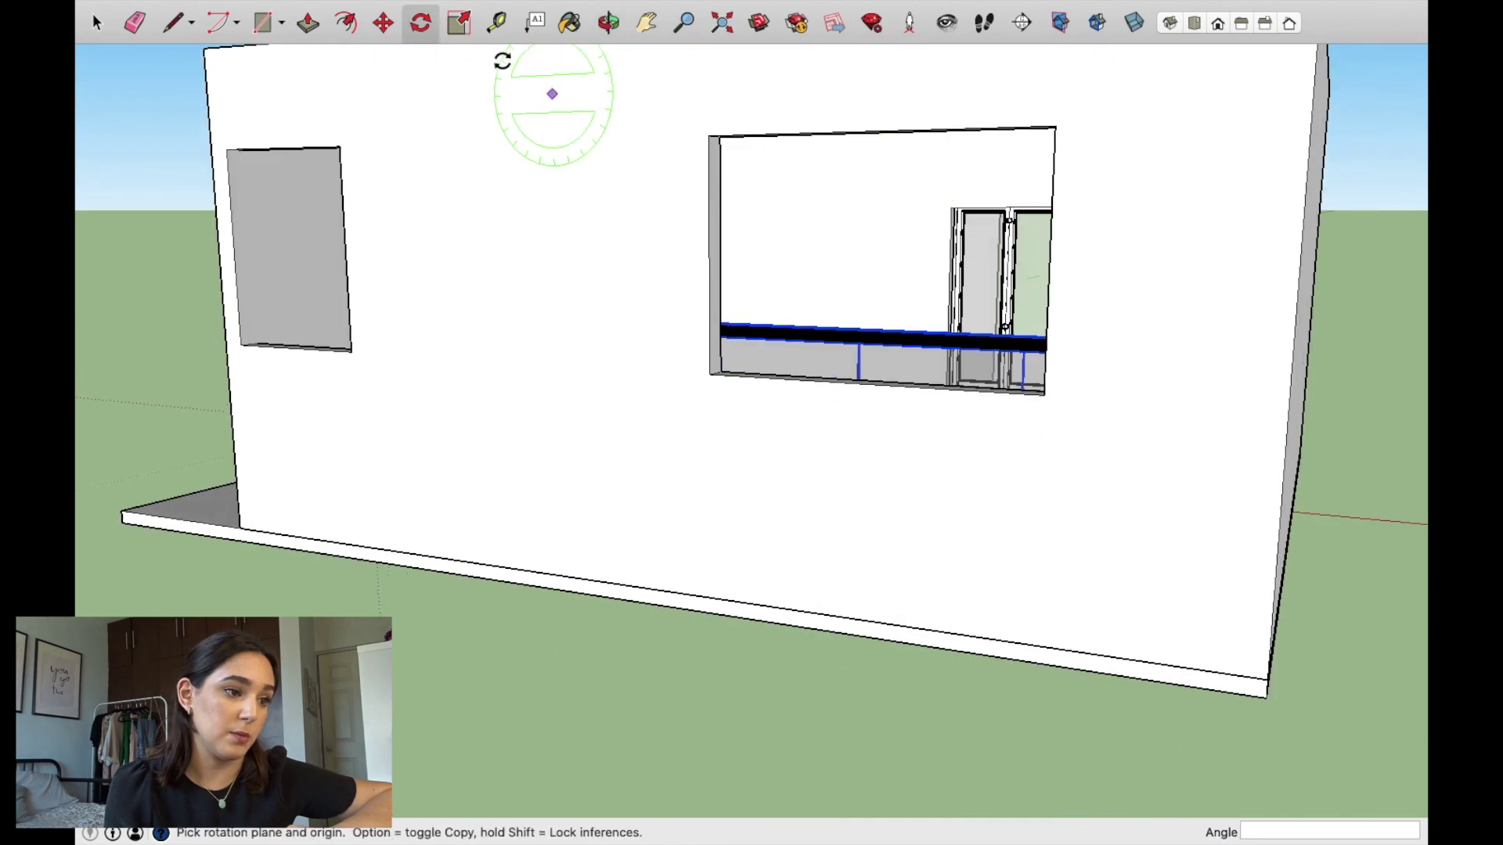
pyautogui.click(384, 24)
# Step: Move the window into the front wall opening and shrink it from a corner grip
pyautogui.click(688, 570)
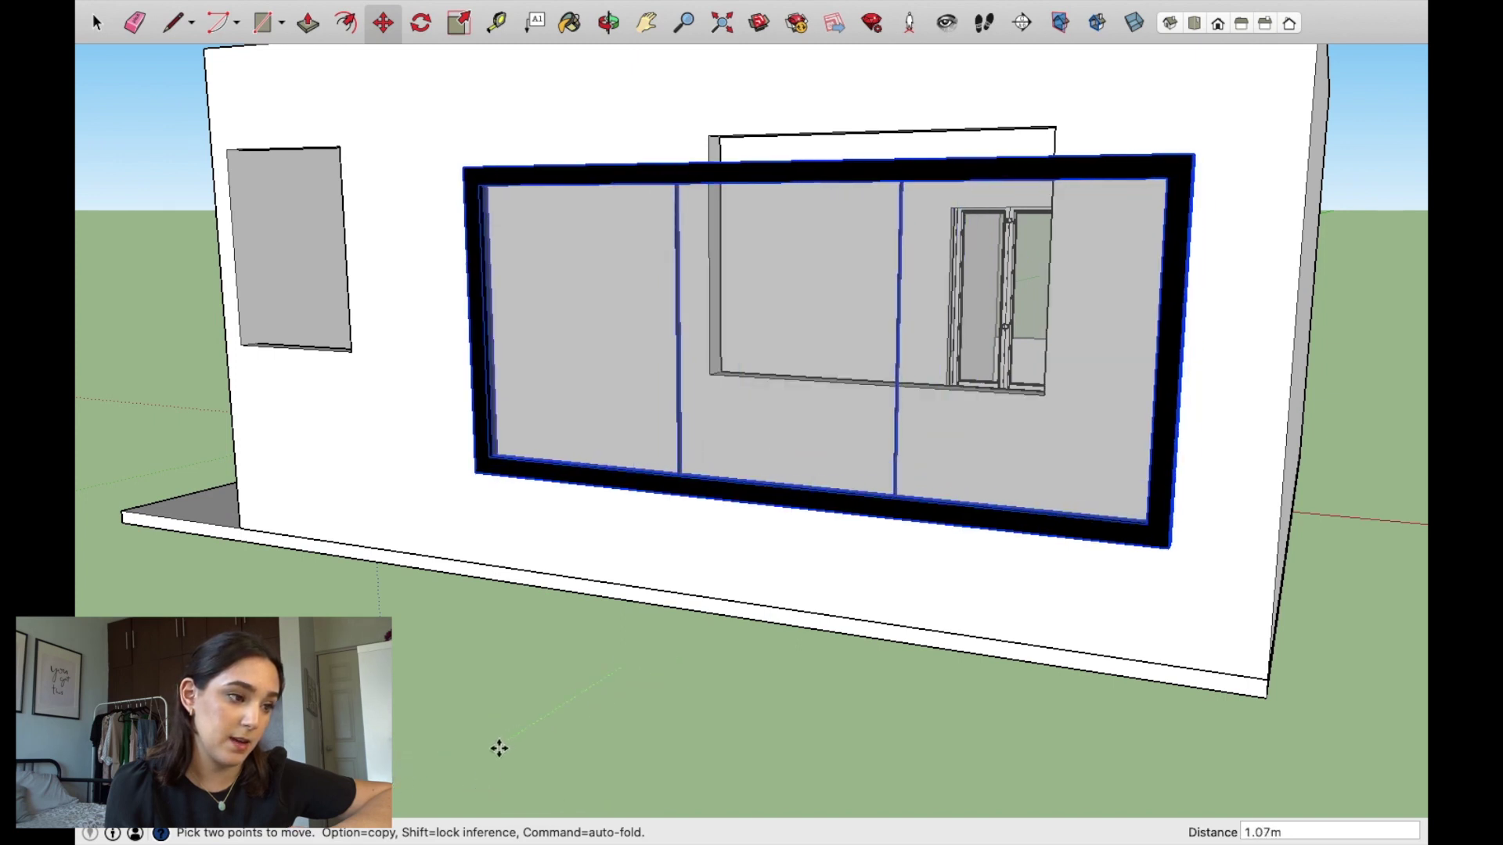
pyautogui.moveTo(474, 476); pyautogui.dragTo(616, 581, button='middle')
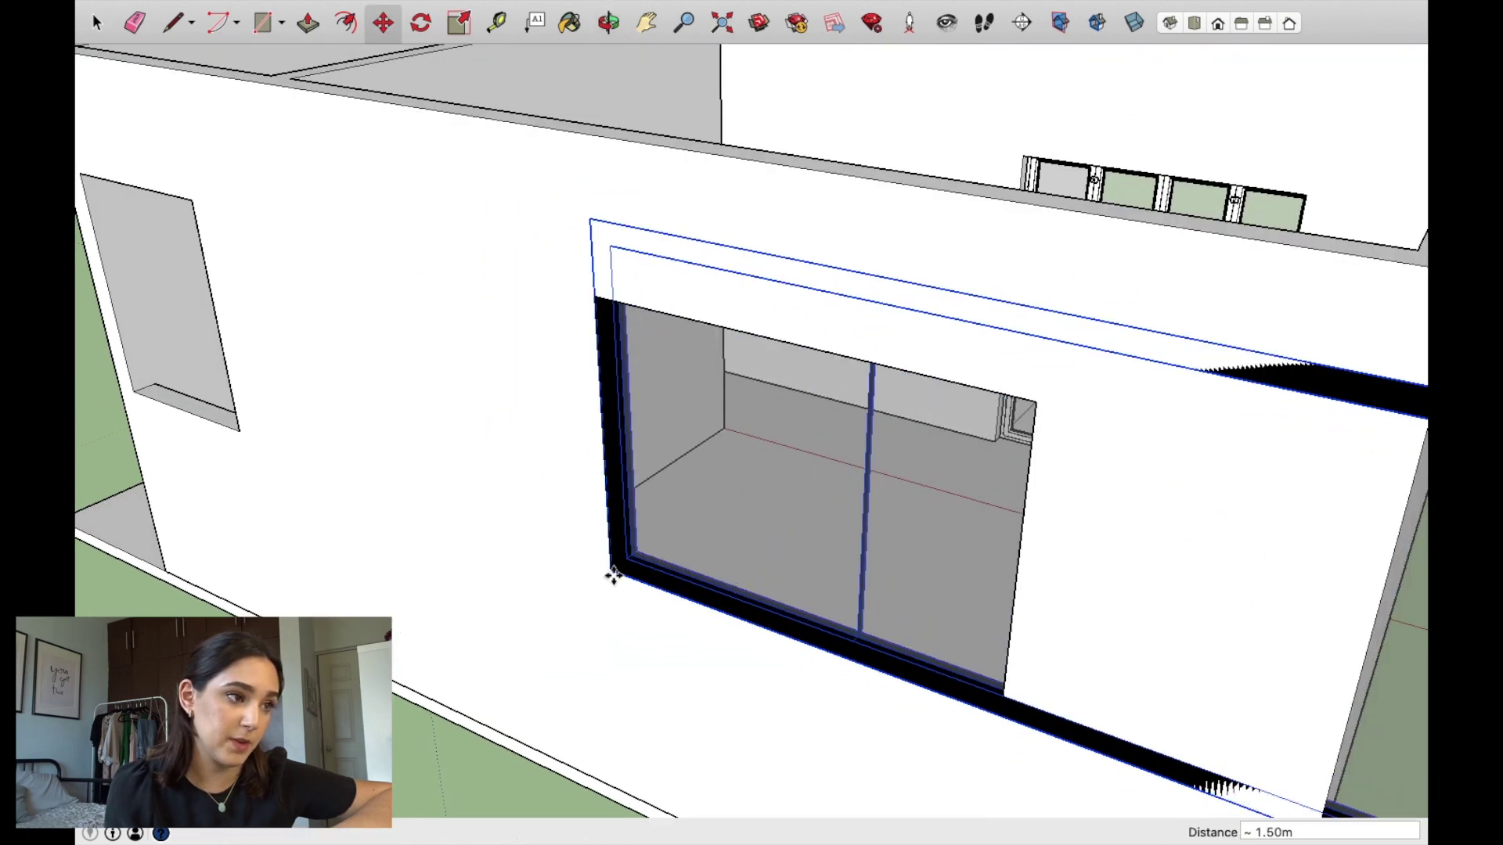
pyautogui.scroll(-5, 616, 583)
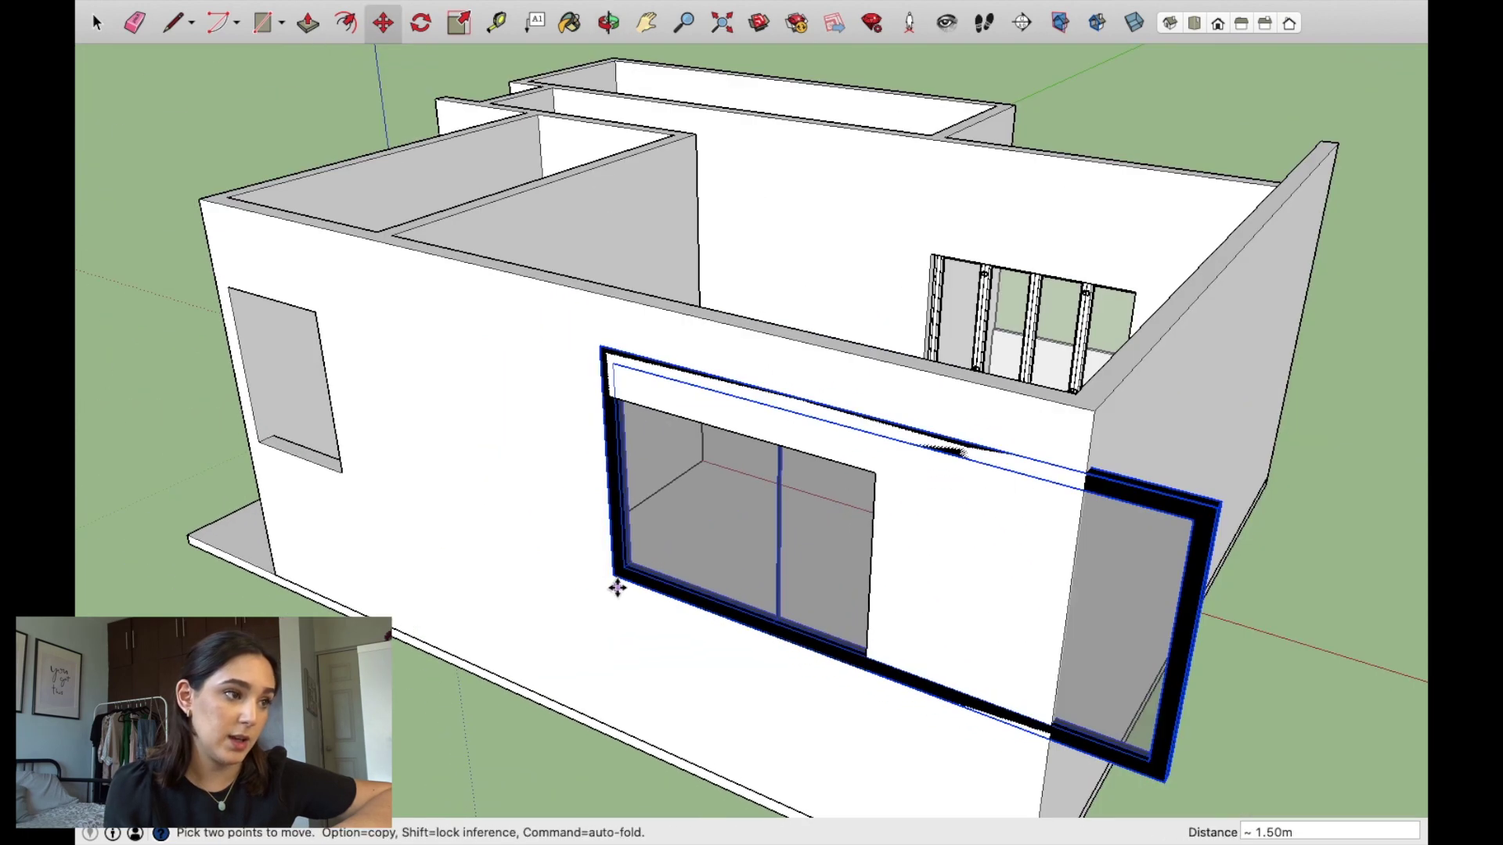
pyautogui.click(457, 25)
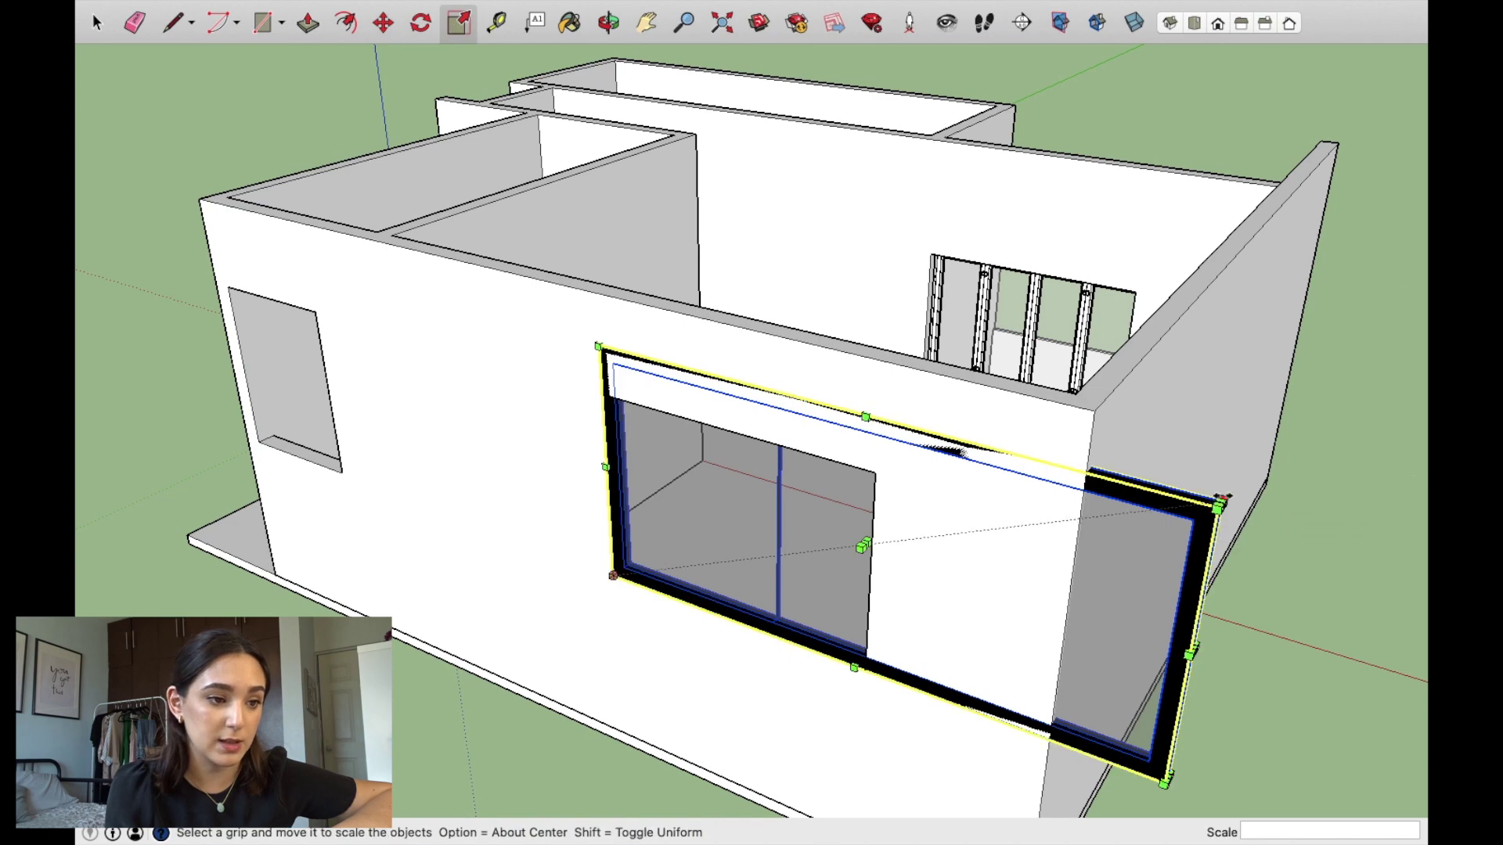
pyautogui.moveTo(1219, 505)
pyautogui.mouseDown()
pyautogui.moveTo(917, 540)
pyautogui.moveTo(869, 511)
pyautogui.mouseUp()
pyautogui.moveTo(878, 536)
pyautogui.mouseDown(button='middle')
pyautogui.moveTo(1017, 439)
pyautogui.moveTo(920, 578)
pyautogui.moveTo(1023, 621)
pyautogui.mouseUp(button='middle')
pyautogui.scroll(3, 1017, 439)
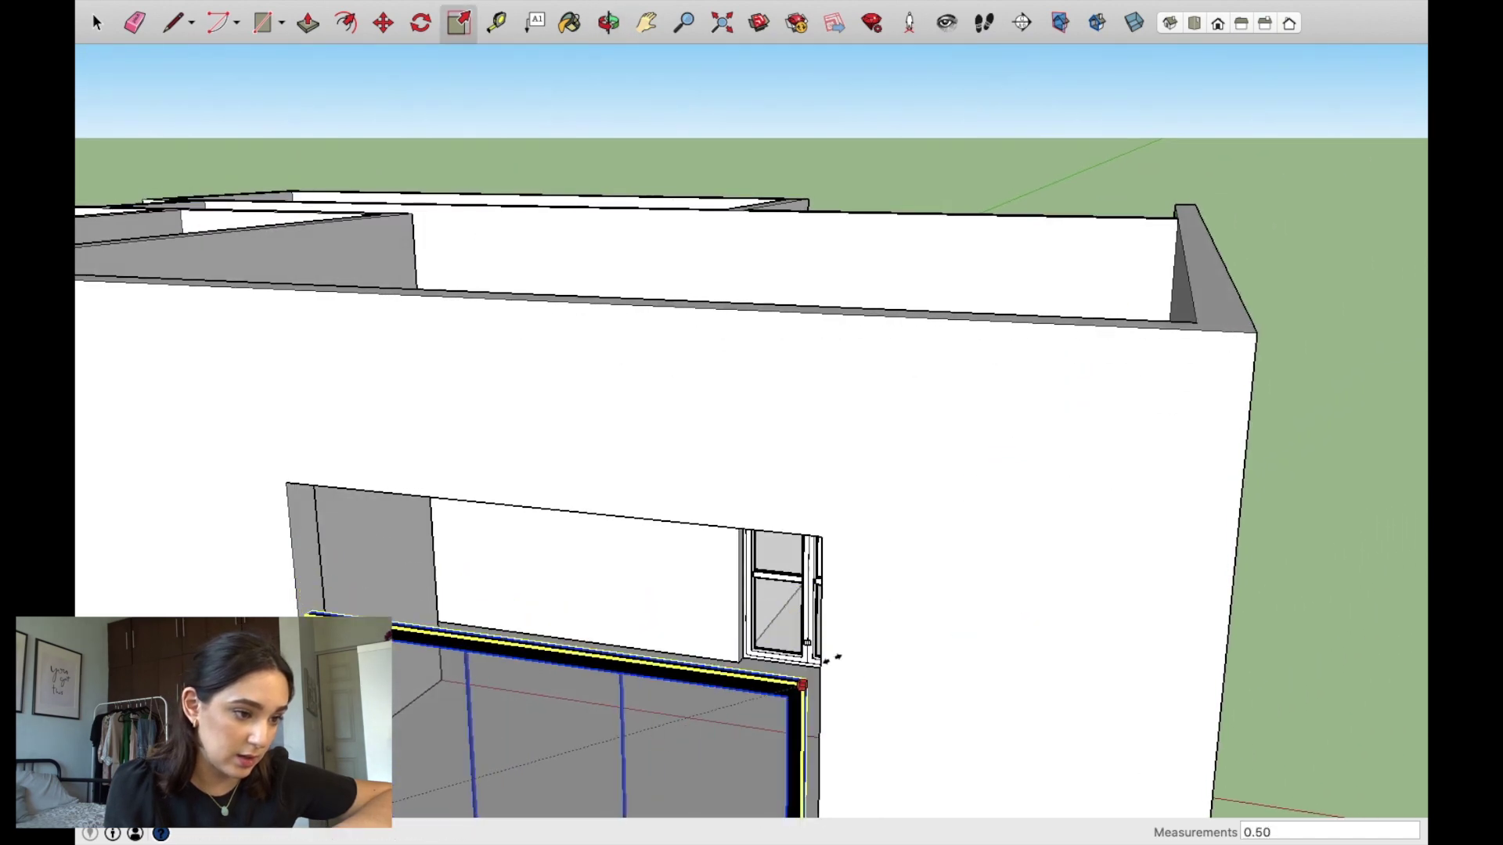
# Step: Stretch the window's height to fill the opening, then deselect it
pyautogui.moveTo(802, 685); pyautogui.dragTo(821, 675)
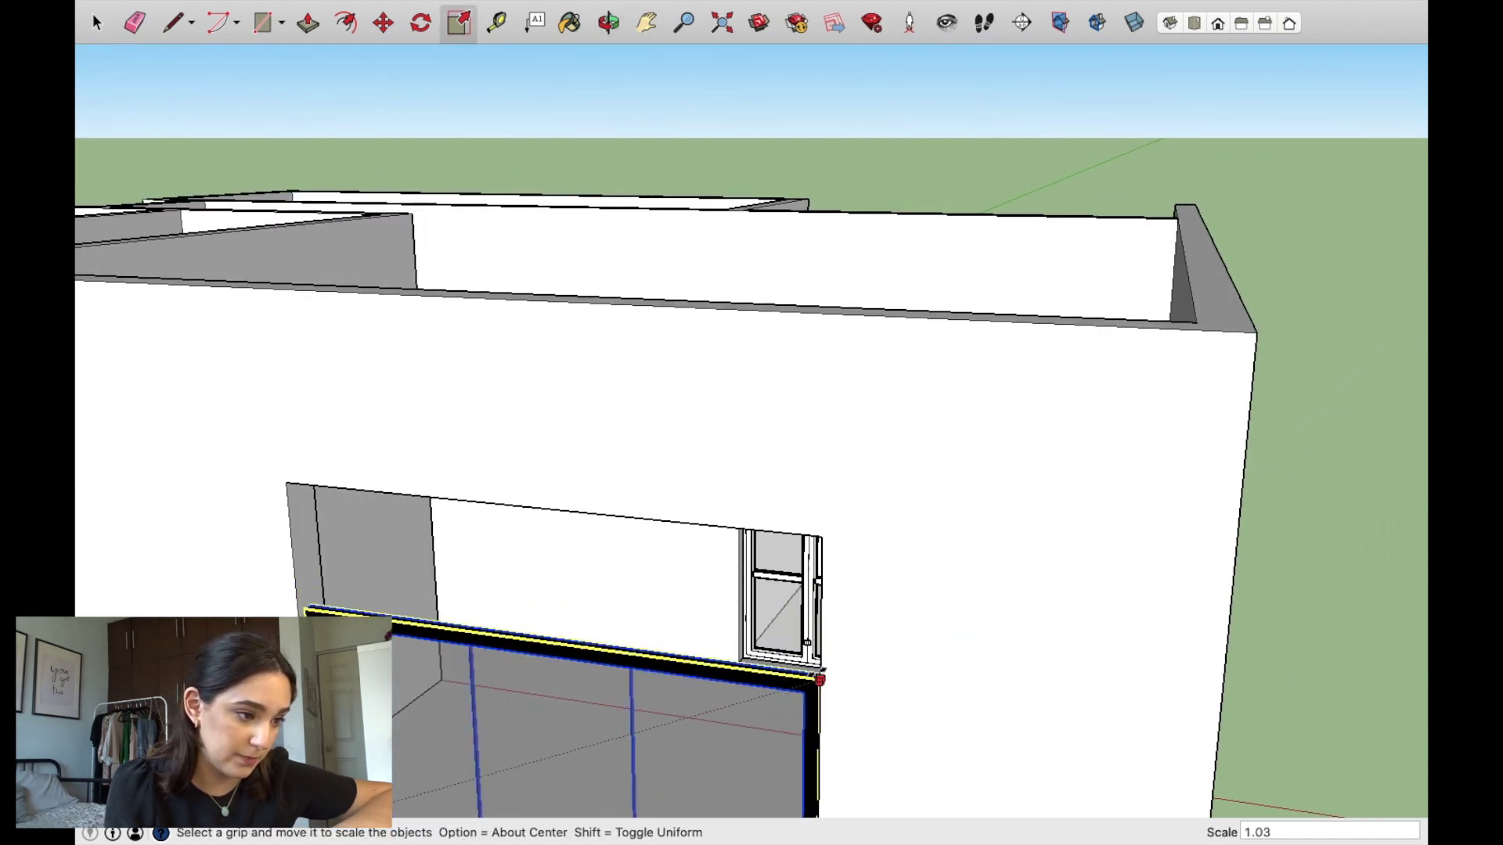
pyautogui.moveTo(822, 673); pyautogui.dragTo(486, 665, button='middle')
pyautogui.scroll(3, 501, 666)
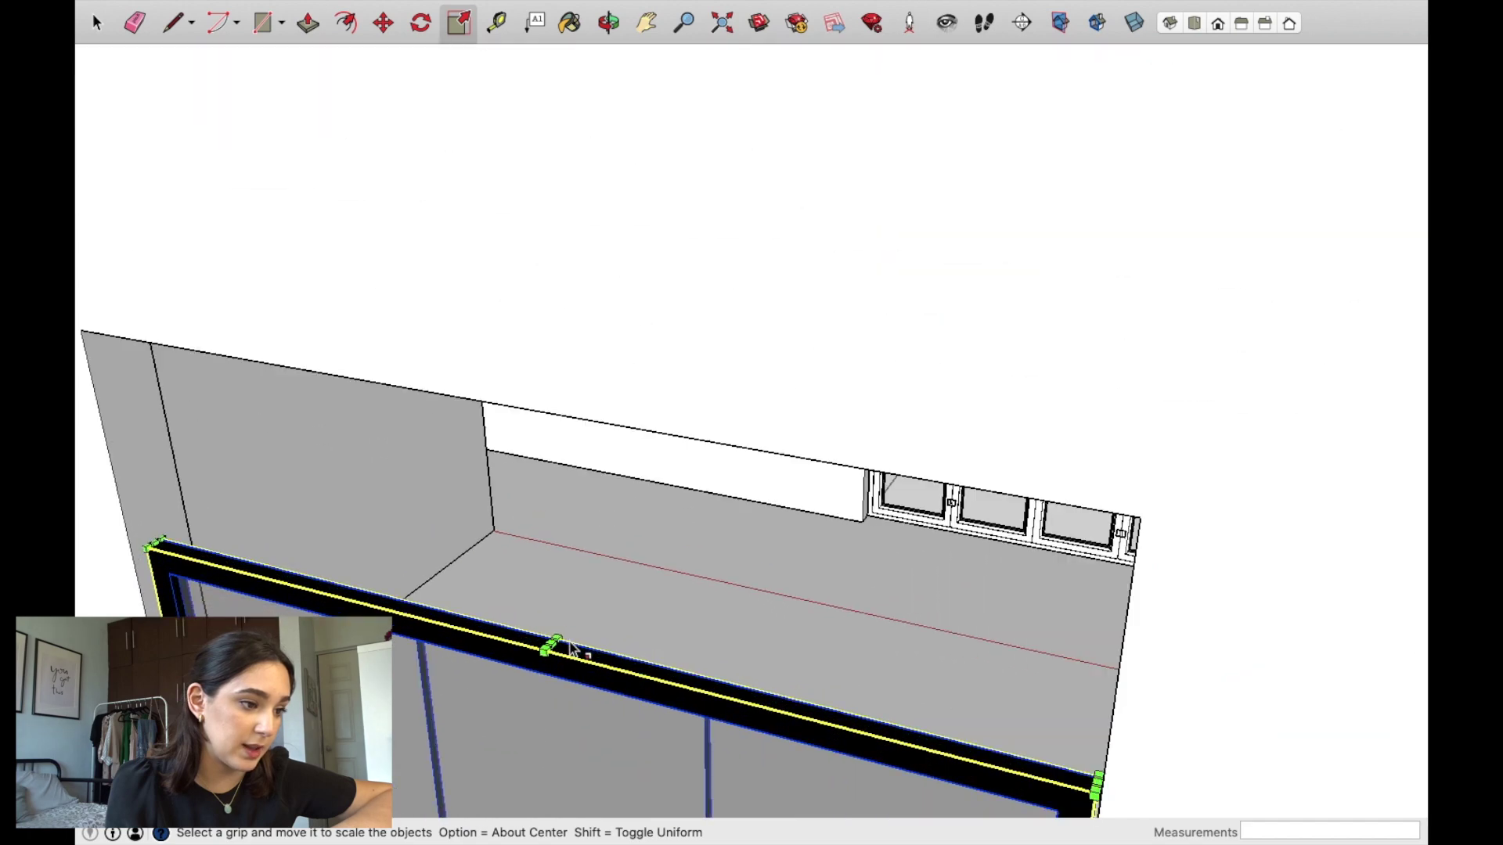
pyautogui.scroll(3, 557, 671)
pyautogui.click(550, 643)
pyautogui.moveTo(550, 644)
pyautogui.mouseDown(button='middle')
pyautogui.moveTo(531, 526)
pyautogui.moveTo(568, 360)
pyautogui.mouseUp(button='middle')
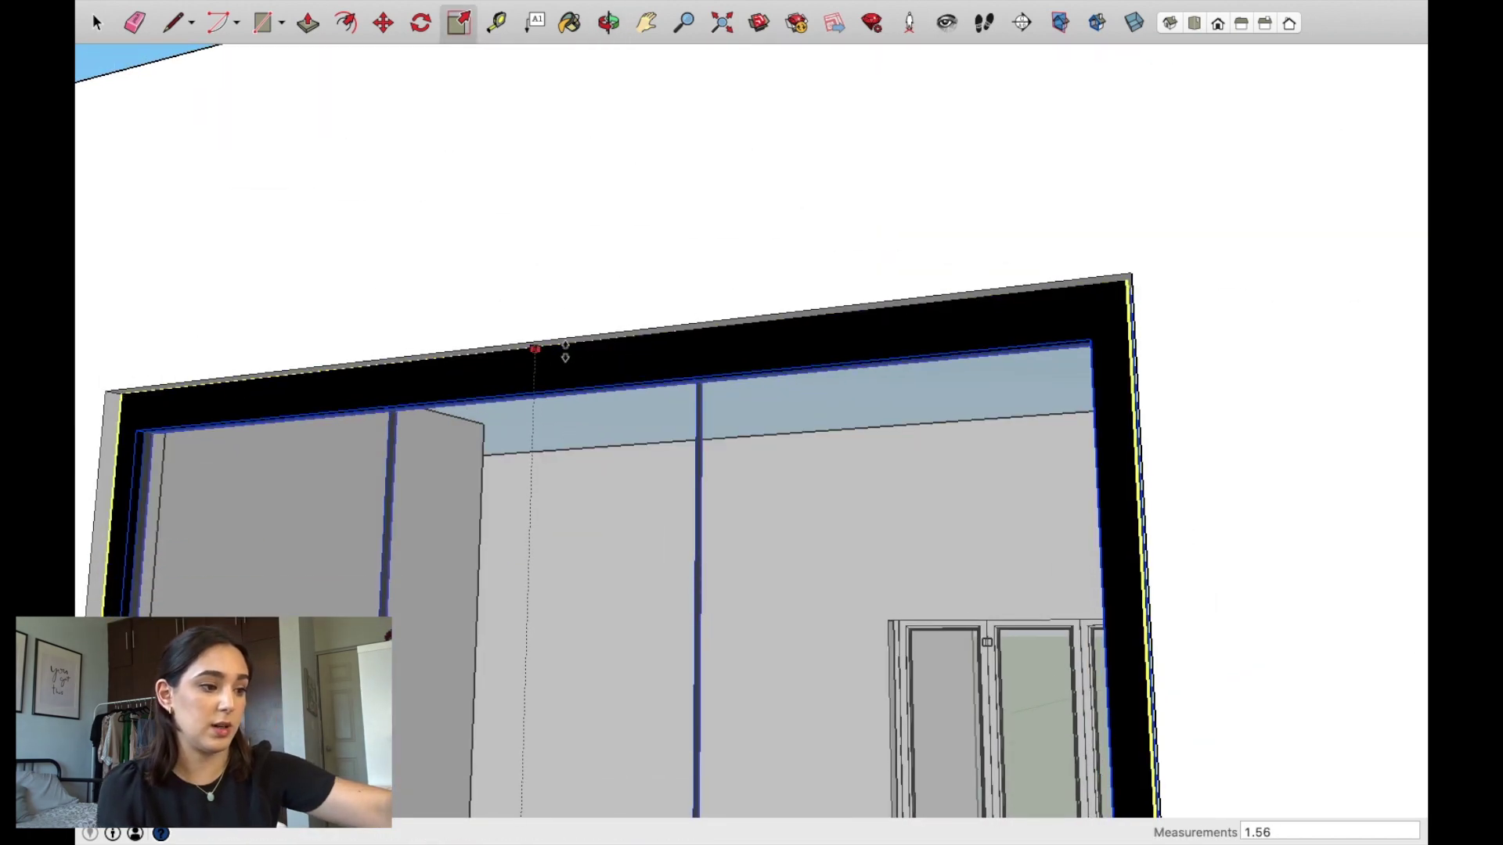
pyautogui.click(568, 360)
pyautogui.press('space')
pyautogui.scroll(-3, 595, 407)
pyautogui.scroll(-3, 704, 532)
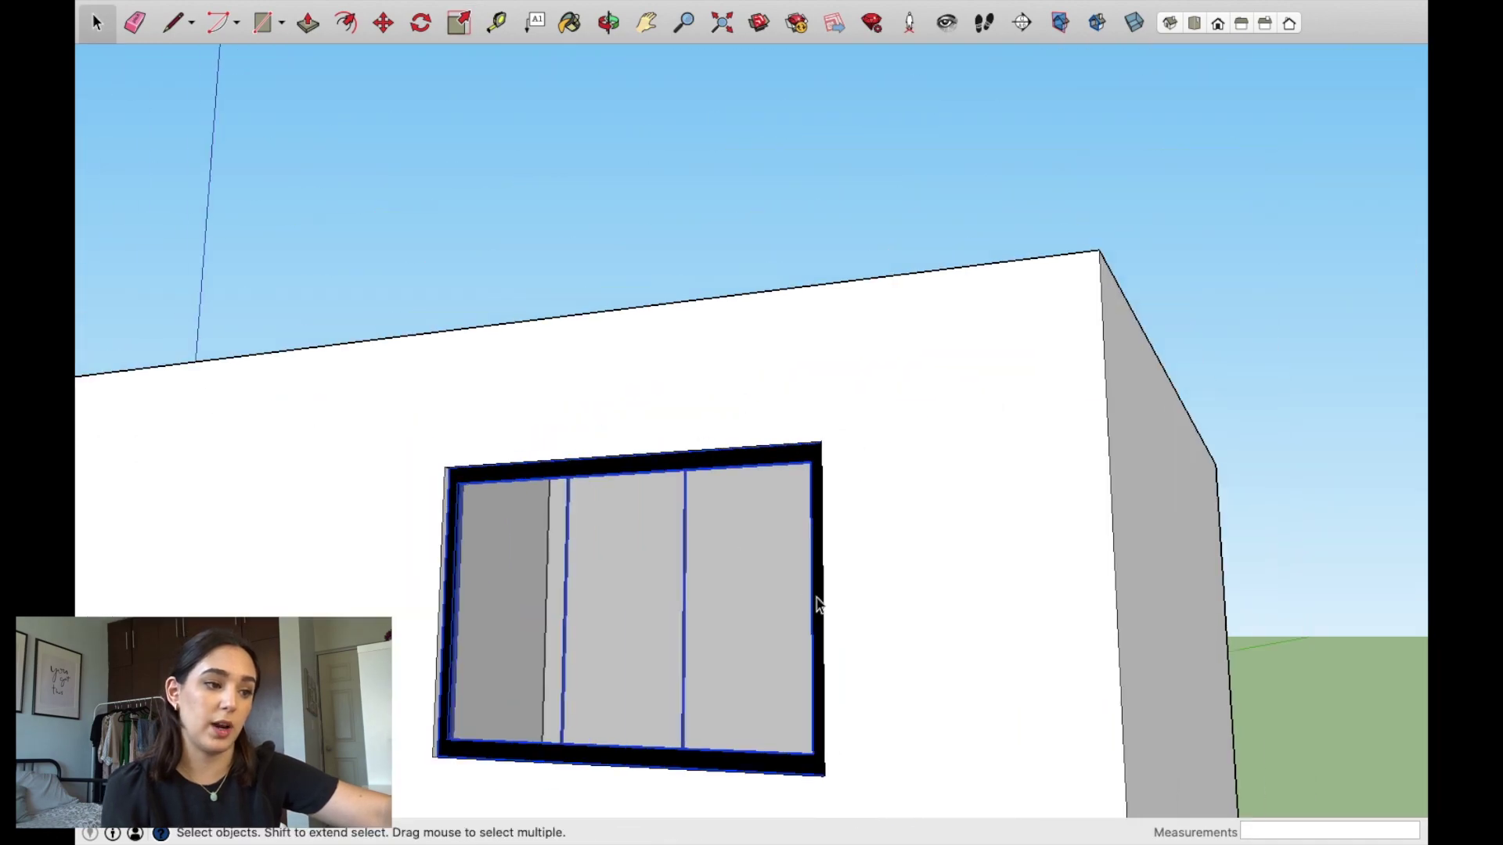
pyautogui.click(783, 192)
pyautogui.moveTo(765, 198)
pyautogui.mouseDown(button='middle')
pyautogui.moveTo(661, 510)
pyautogui.moveTo(805, 607)
pyautogui.mouseUp(button='middle')
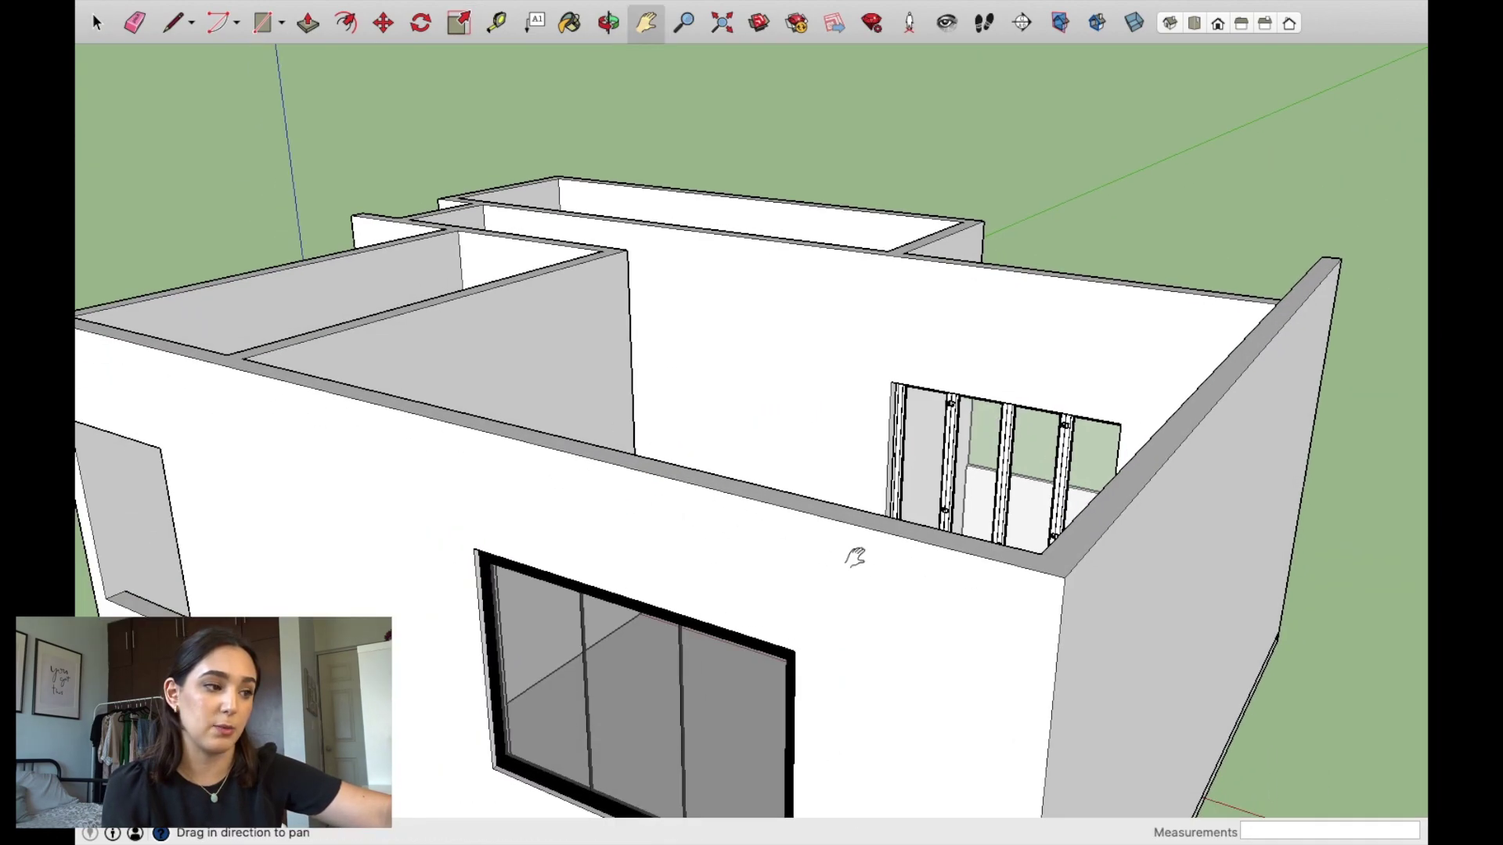
pyautogui.scroll(3, 778, 392)
pyautogui.moveTo(777, 392)
pyautogui.mouseDown(button='middle')
pyautogui.moveTo(1073, 430)
pyautogui.moveTo(956, 446)
pyautogui.moveTo(1124, 671)
pyautogui.moveTo(1039, 362)
pyautogui.mouseUp(button='middle')
# Step: Copy the fitted window into the left opening and shrink the copy to fit it
pyautogui.click(952, 407)
pyautogui.click(385, 19)
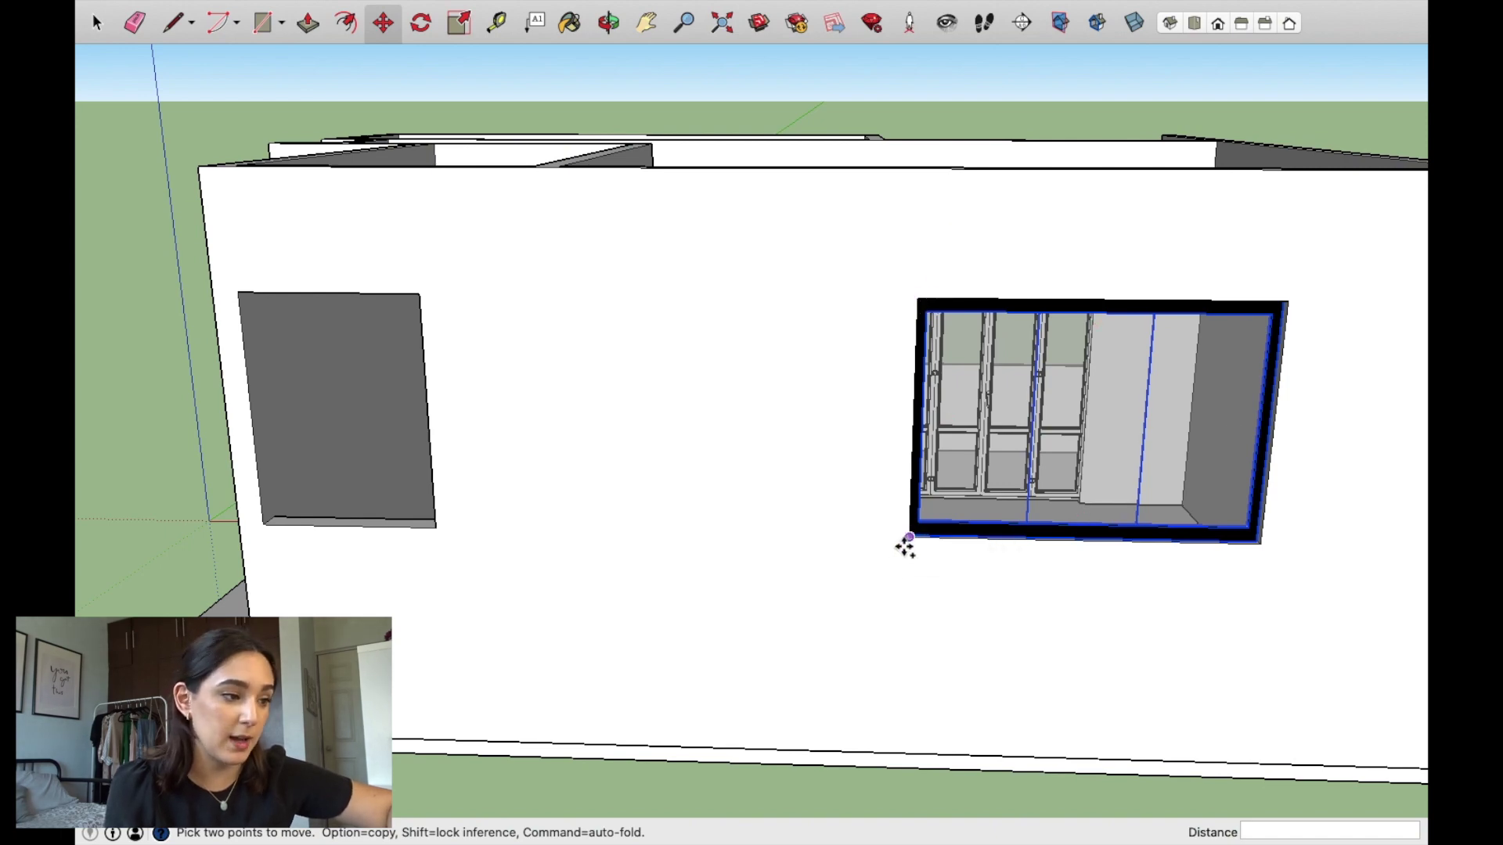
pyautogui.press('alt')
pyautogui.click(908, 537)
pyautogui.click(265, 526)
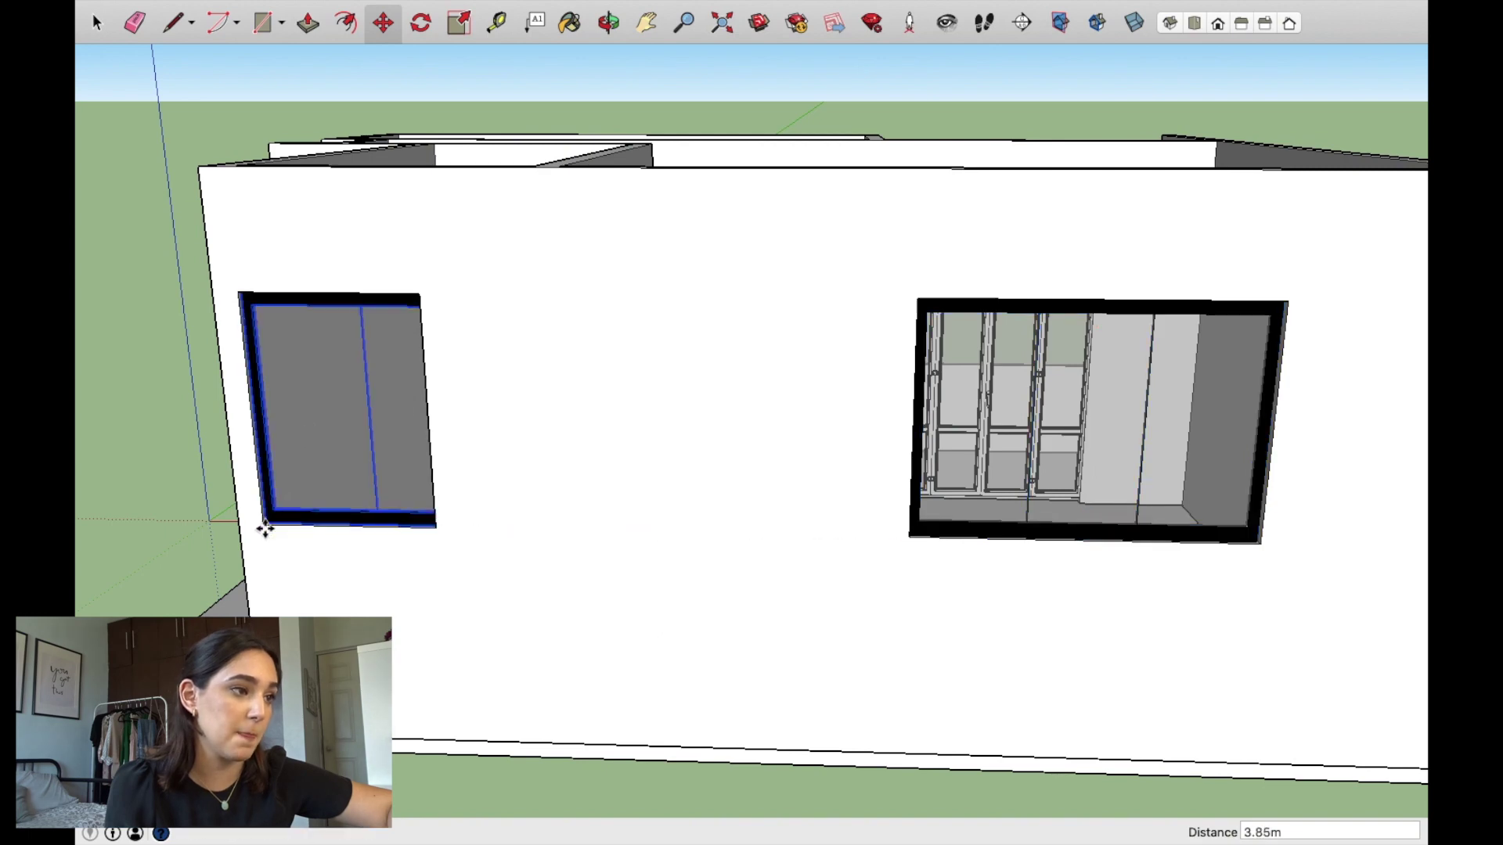
pyautogui.click(459, 23)
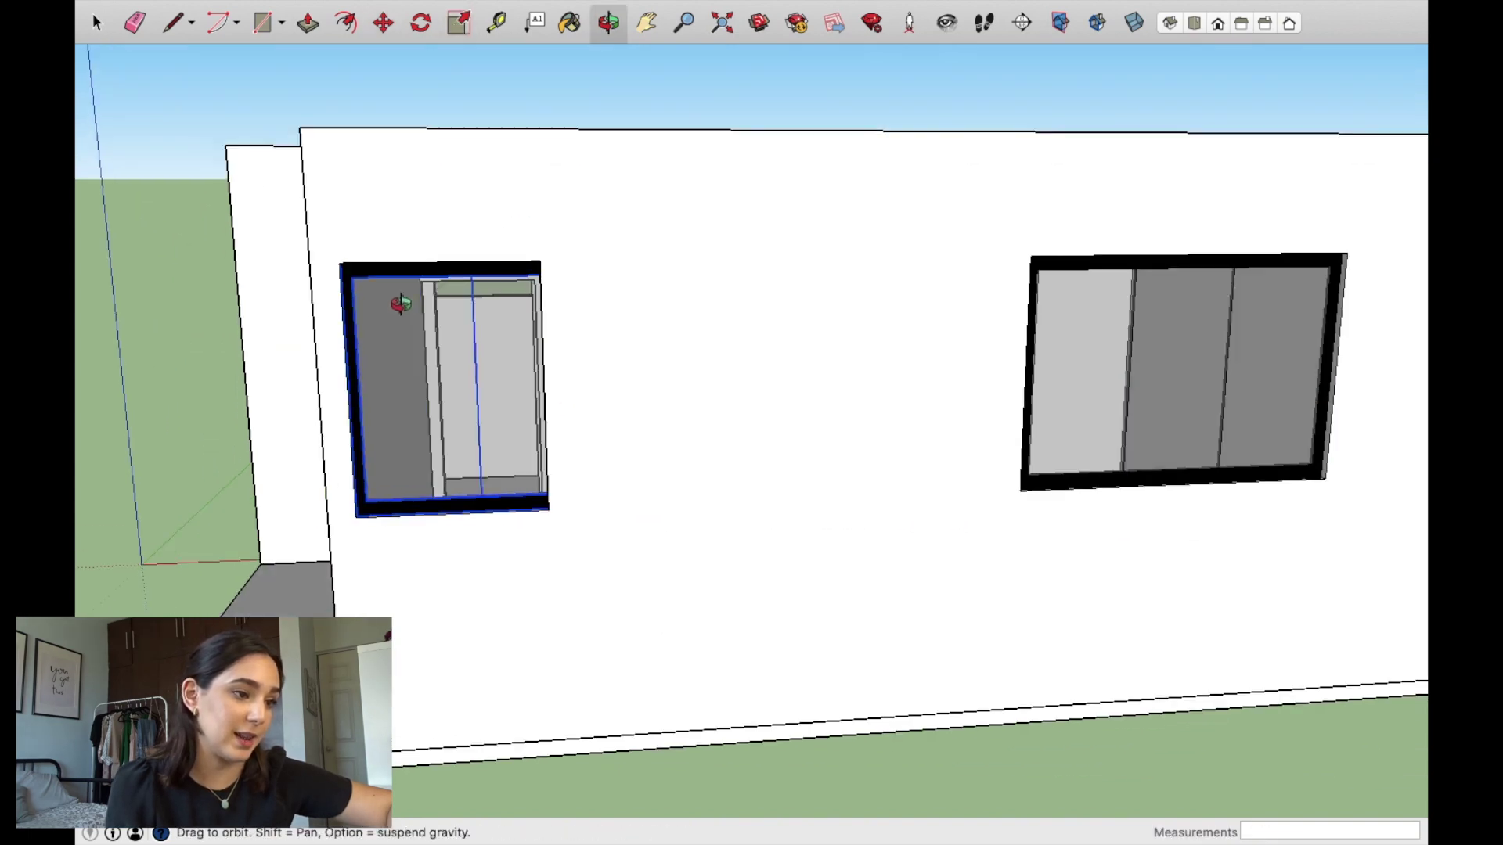
pyautogui.moveTo(546, 304); pyautogui.dragTo(536, 452, button='middle')
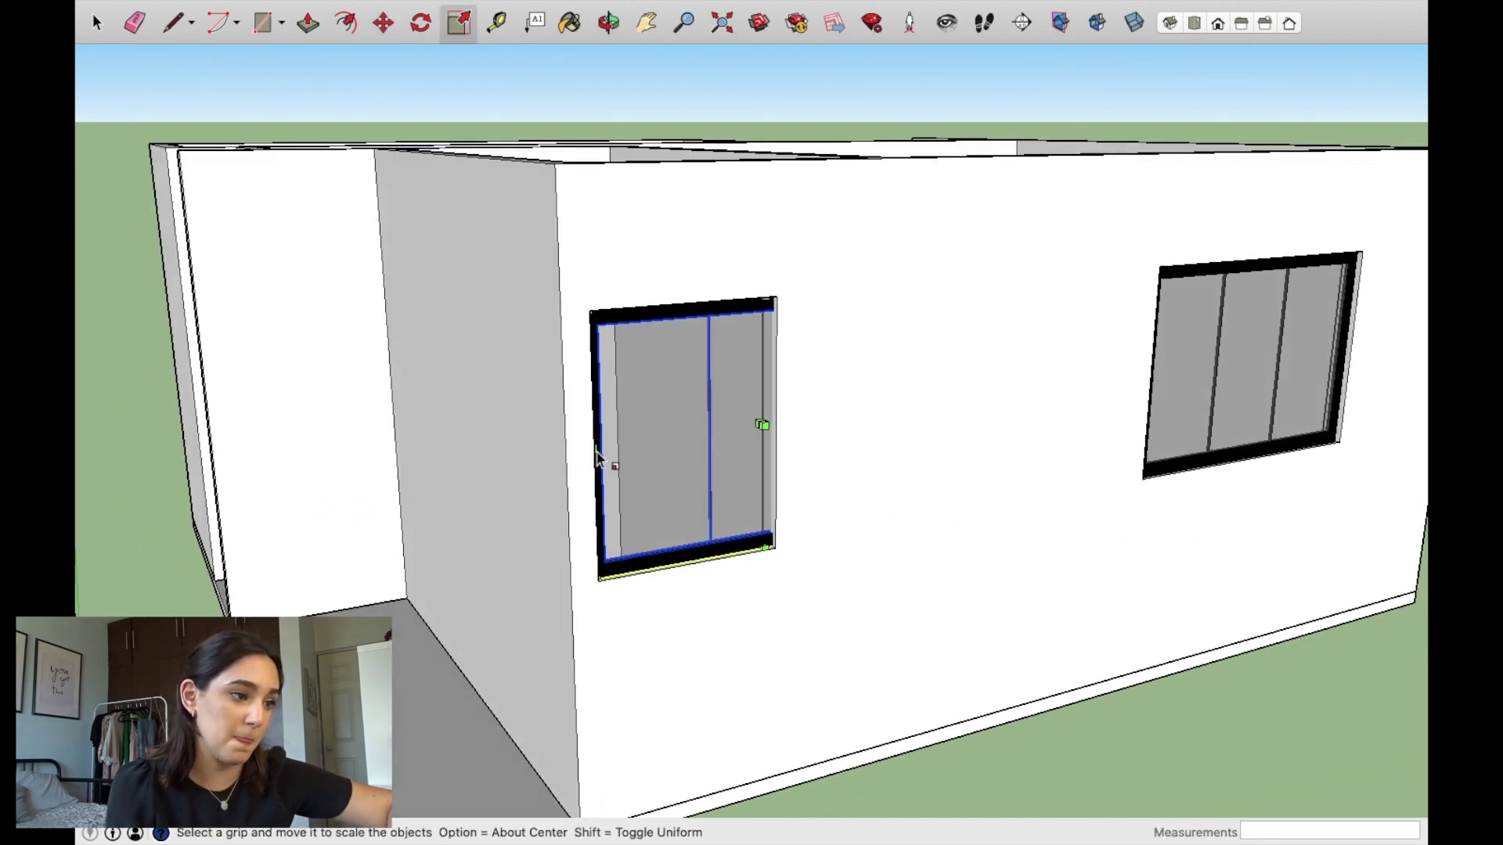
pyautogui.moveTo(471, 307); pyautogui.dragTo(832, 531)
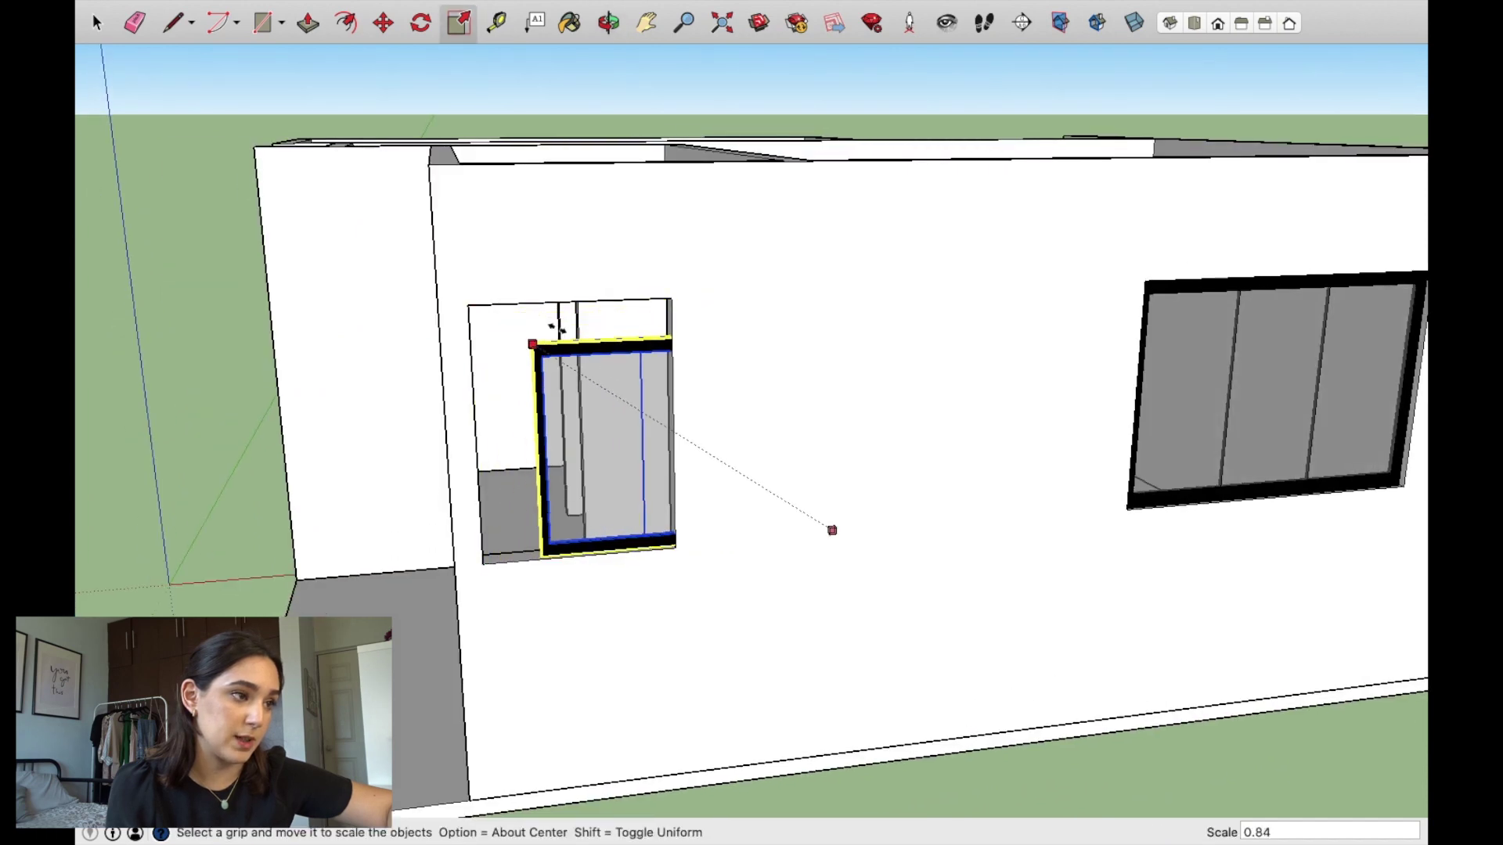
# Step: Reposition the window copy over its wall opening and shrink it again to fit
pyautogui.click(390, 25)
pyautogui.scroll(3, 565, 530)
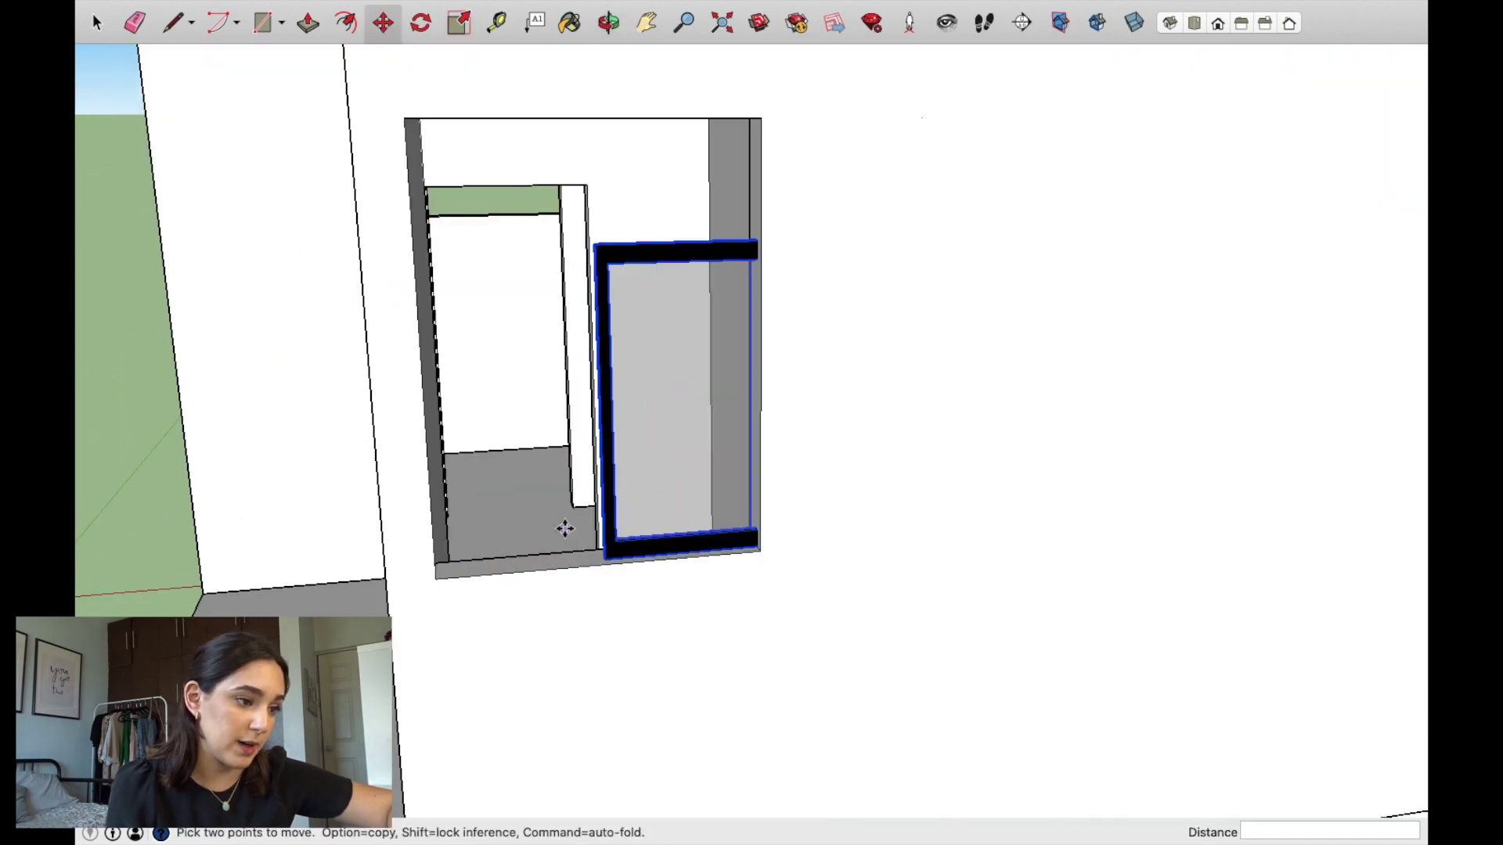
pyautogui.click(601, 561)
pyautogui.click(432, 574)
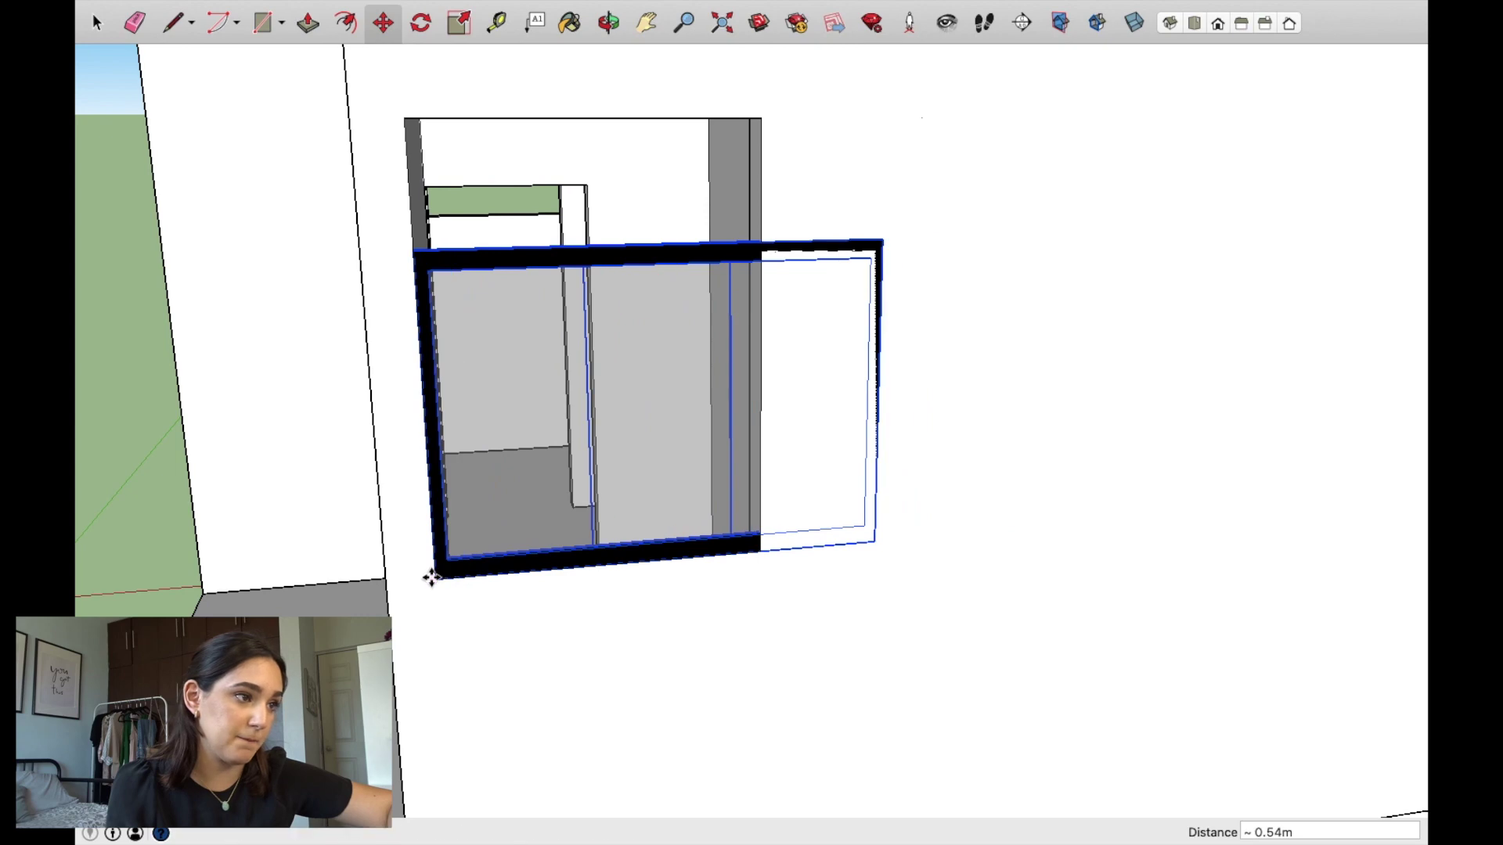
pyautogui.click(459, 24)
pyautogui.moveTo(879, 243); pyautogui.dragTo(728, 291)
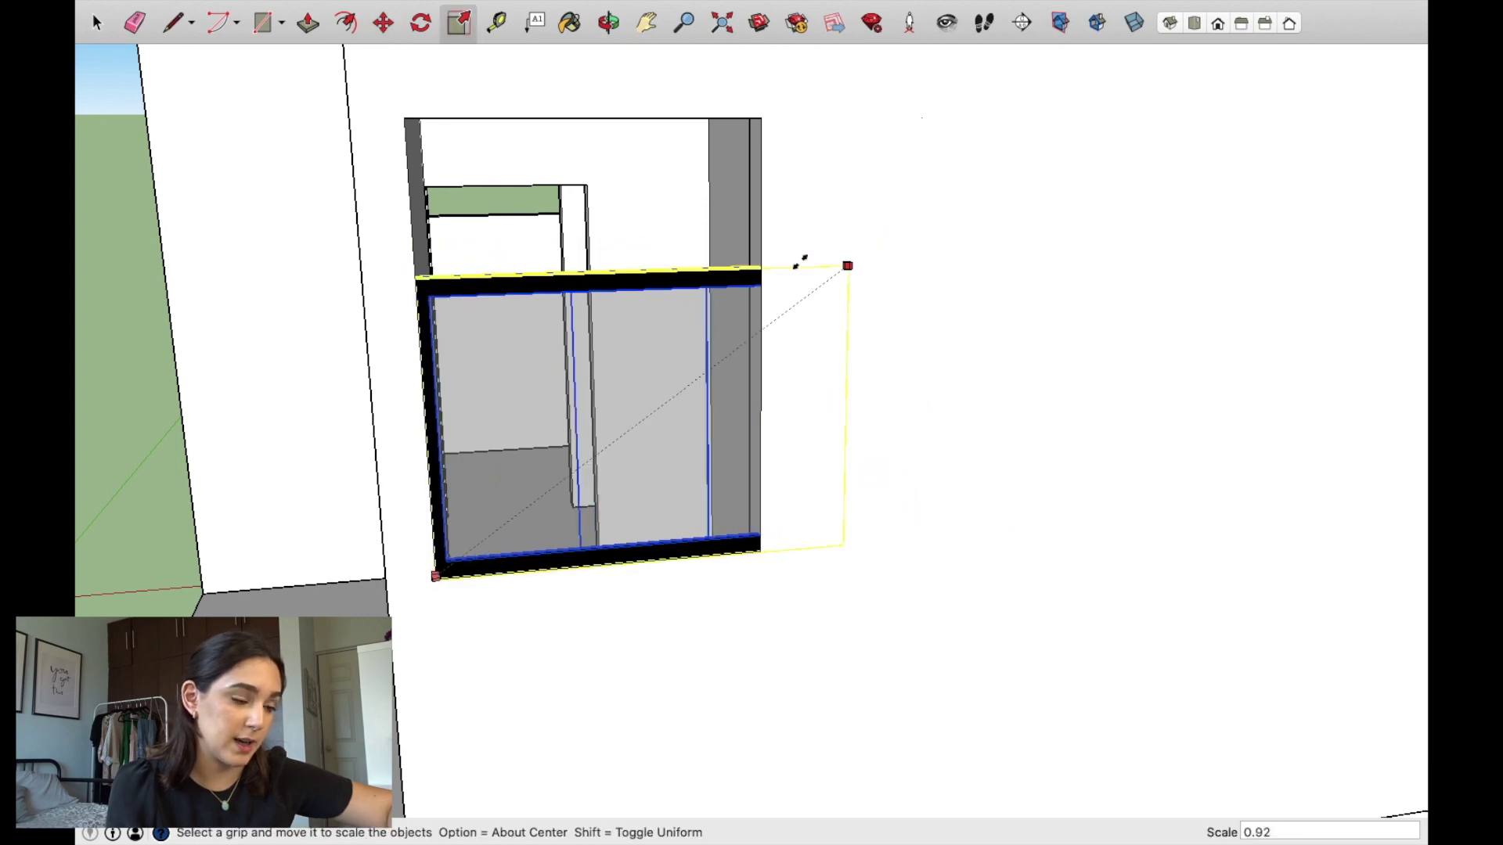
pyautogui.moveTo(728, 291); pyautogui.dragTo(579, 501, button='middle')
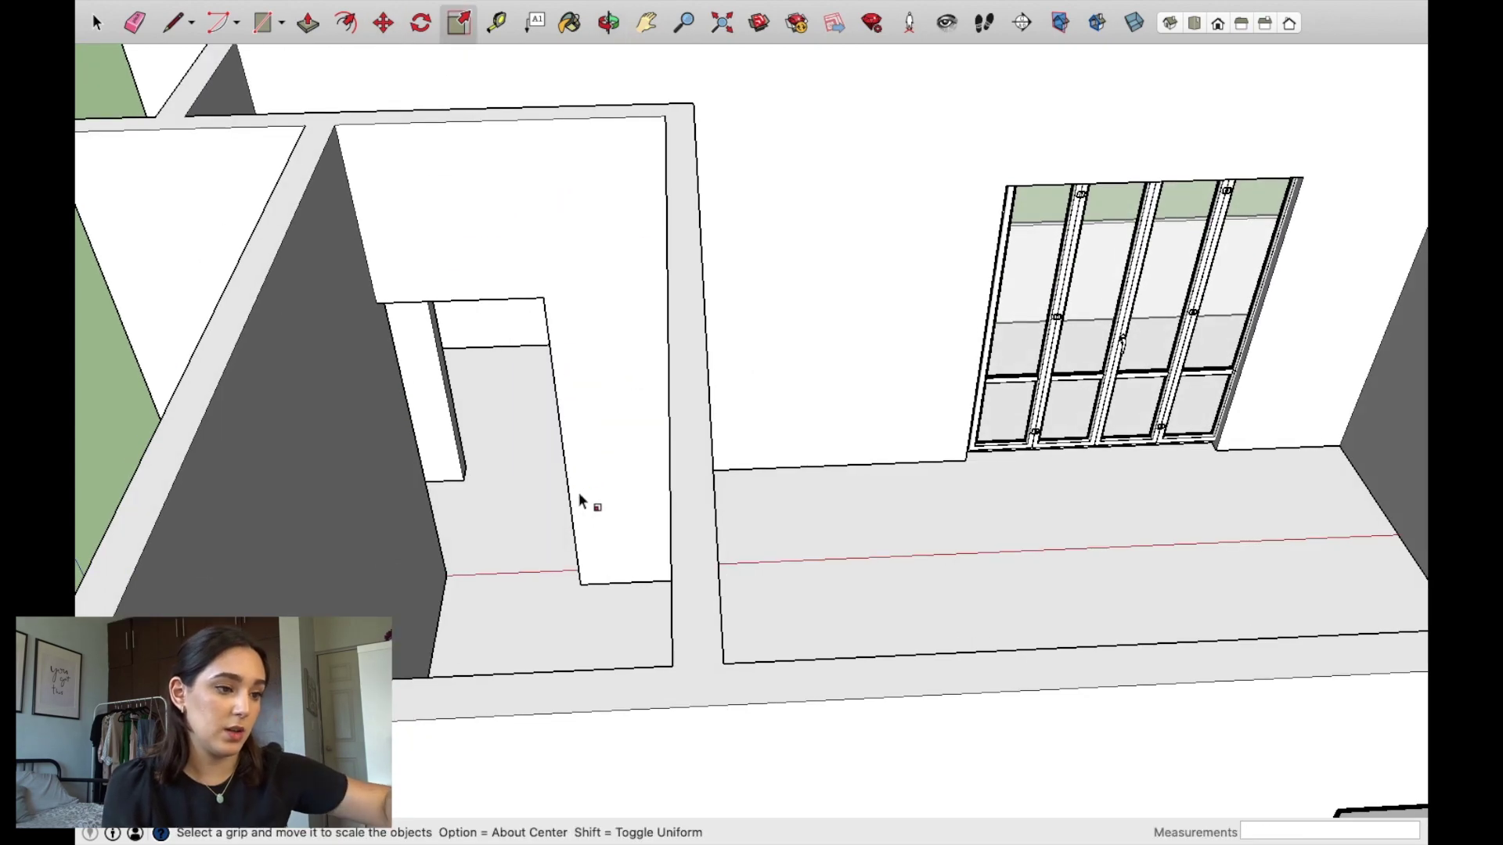
# Step: Stretch the next window copy upward with Scale until it reaches the opening's top
pyautogui.moveTo(642, 630)
pyautogui.keyDown('shift'); pyautogui.mouseDown(button='middle')
pyautogui.moveTo(975, 194)
pyautogui.moveTo(845, 336)
pyautogui.moveTo(1073, 134)
pyautogui.mouseUp(button='middle'); pyautogui.keyUp('shift')
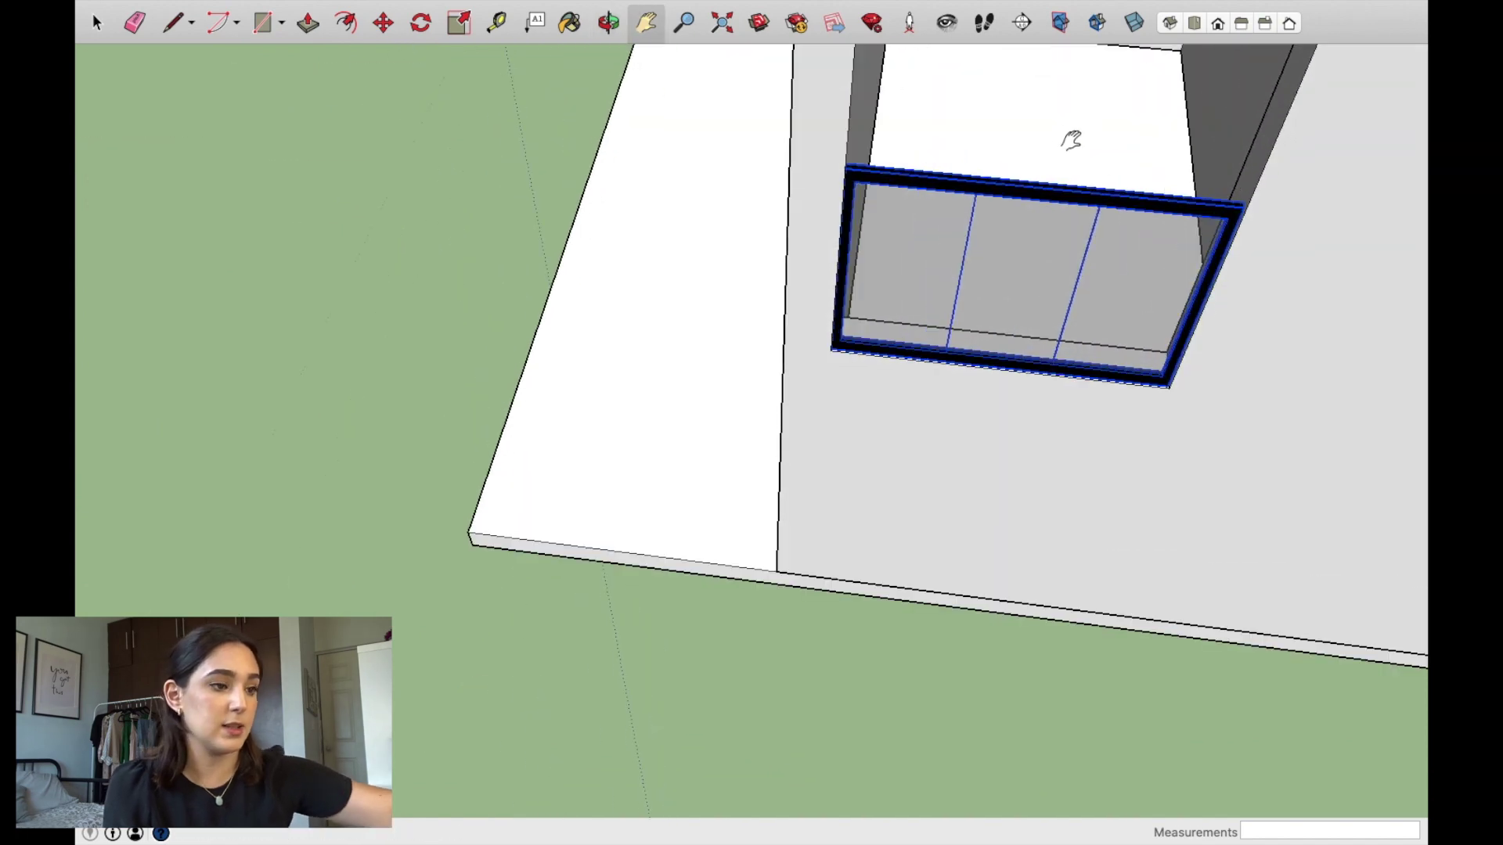
pyautogui.scroll(5, 1073, 134)
pyautogui.press('s')
pyautogui.scroll(2, 588, 494)
pyautogui.scroll(2, 579, 479)
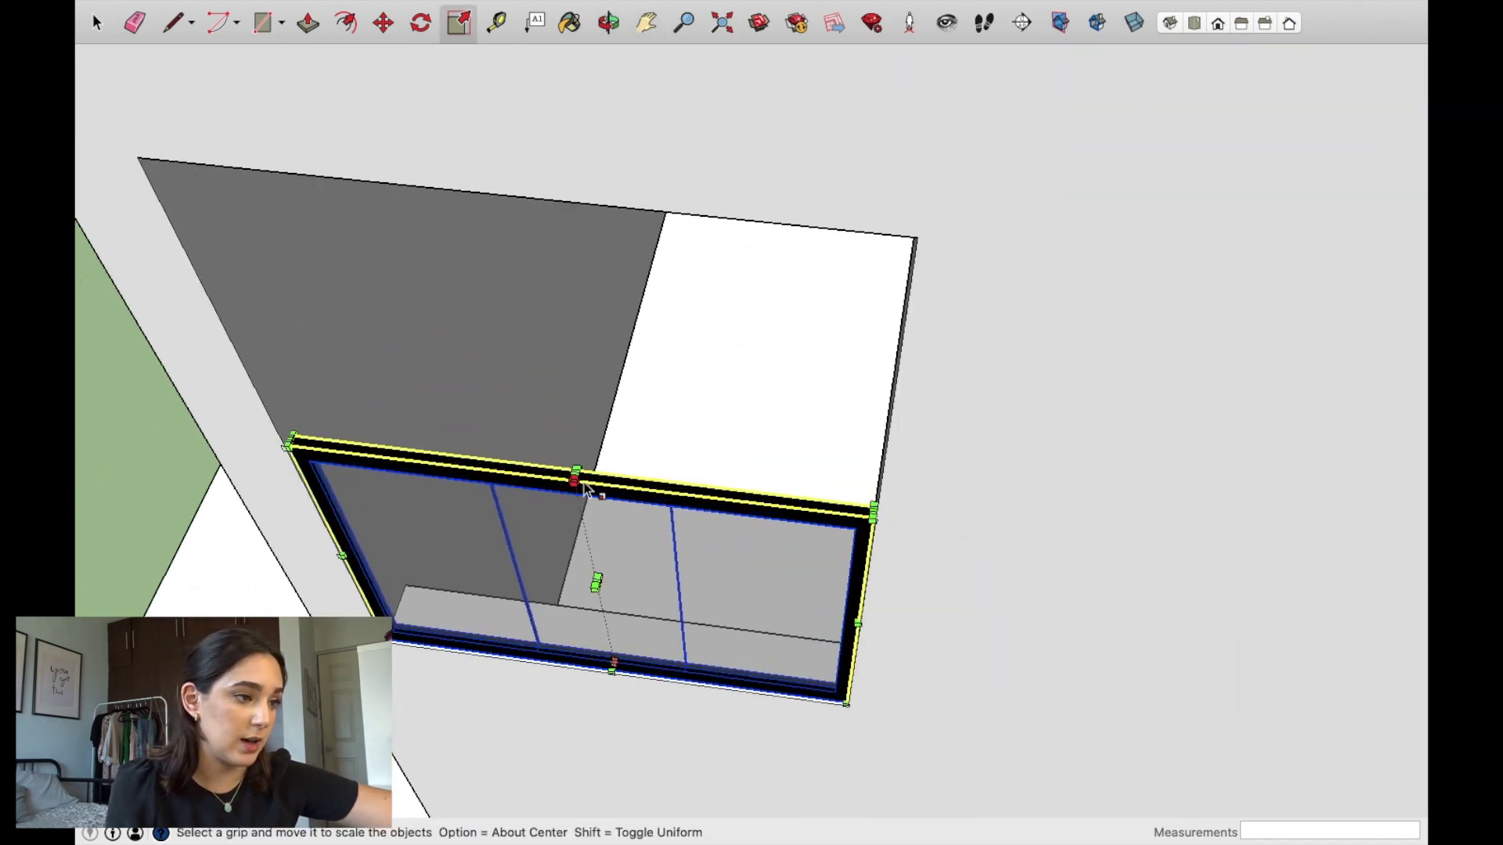
pyautogui.moveTo(579, 476); pyautogui.dragTo(532, 179)
pyautogui.moveTo(532, 176)
pyautogui.mouseDown(button='middle')
pyautogui.moveTo(548, 55)
pyautogui.moveTo(576, 110)
pyautogui.moveTo(571, 614)
pyautogui.moveTo(767, 353)
pyautogui.moveTo(664, 412)
pyautogui.mouseUp(button='middle')
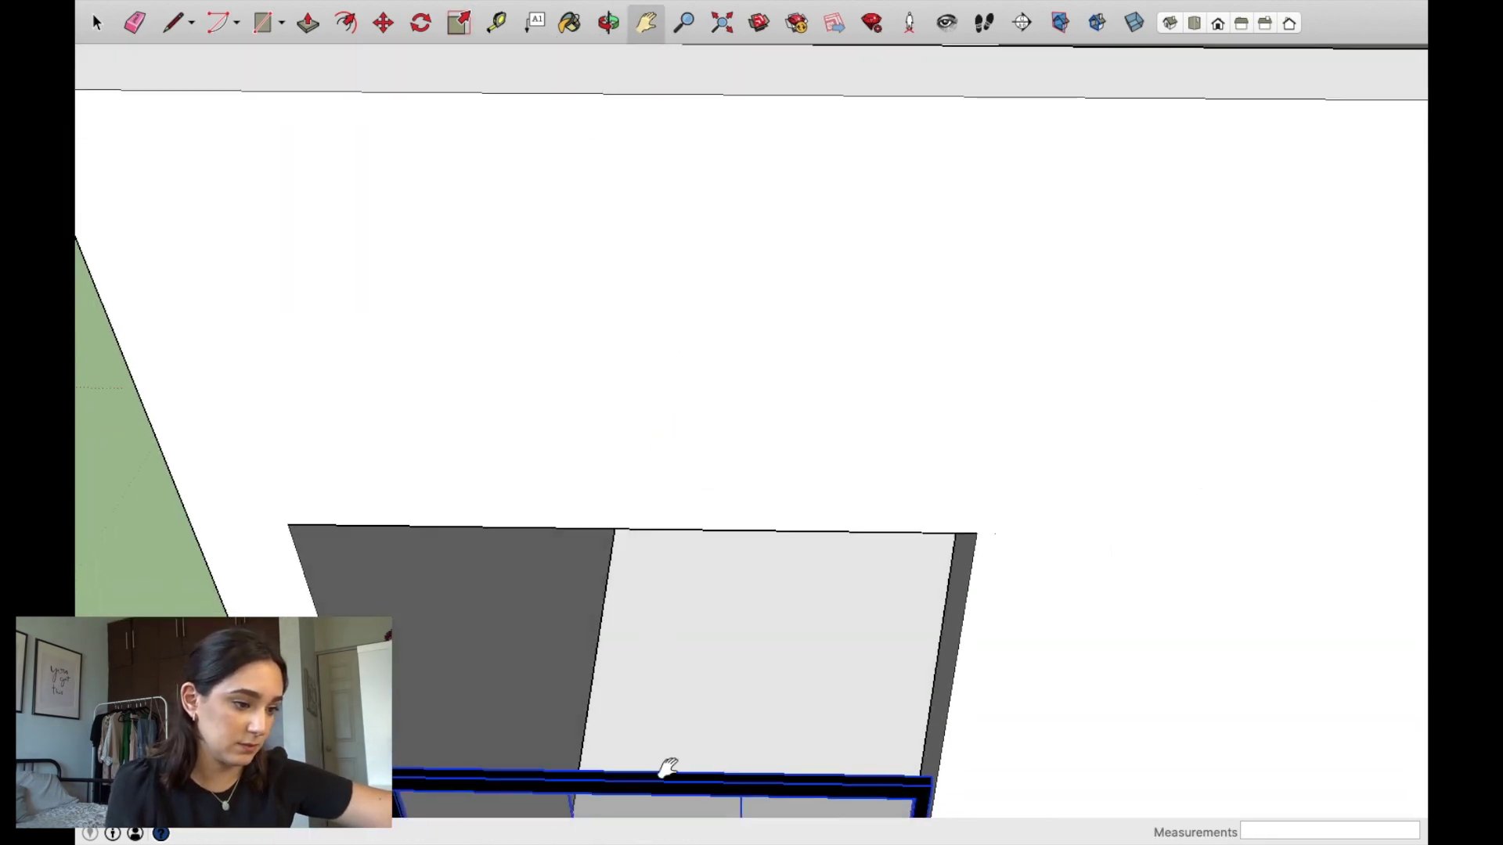
pyautogui.scroll(3, 653, 785)
pyautogui.moveTo(653, 785); pyautogui.dragTo(708, 98)
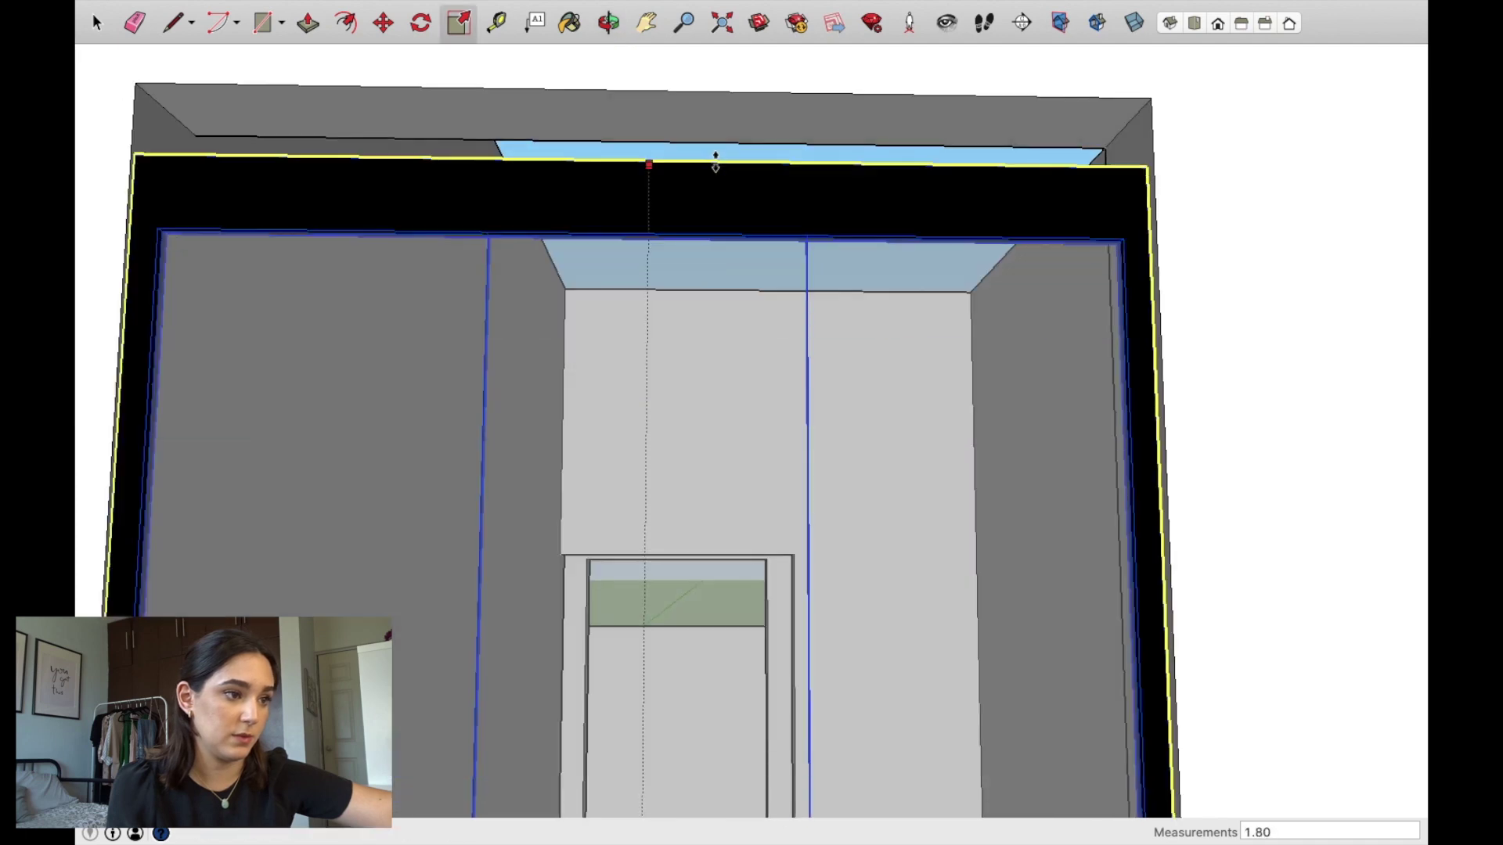
pyautogui.press('space')
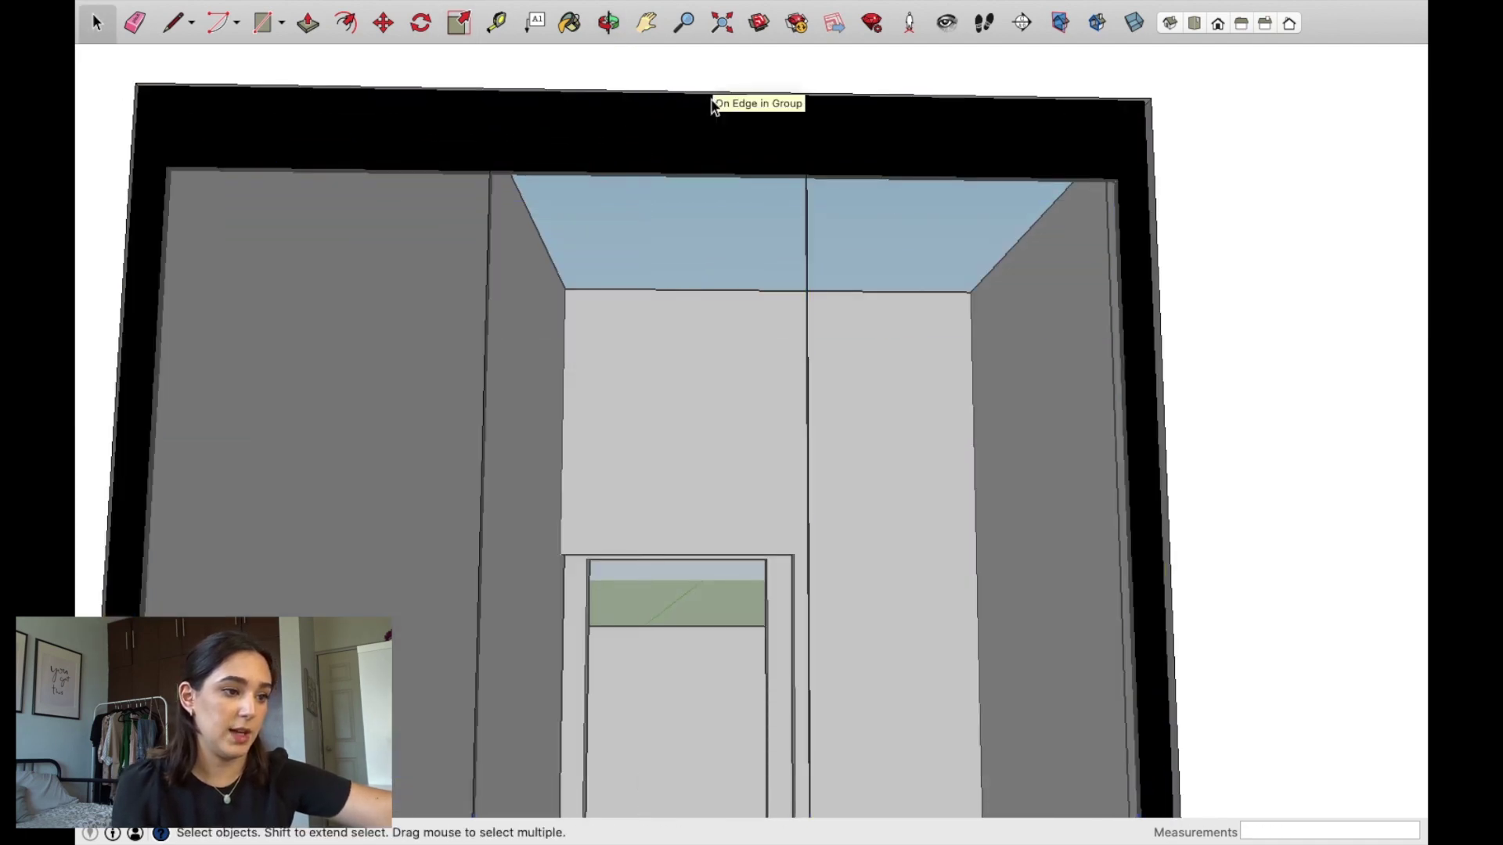
# Step: Orbit out to the building exterior and select the resized window
pyautogui.scroll(-5, 771, 236)
pyautogui.moveTo(772, 237)
pyautogui.mouseDown(button='middle')
pyautogui.moveTo(831, 130)
pyautogui.moveTo(699, 326)
pyautogui.mouseUp(button='middle')
pyautogui.click(698, 327)
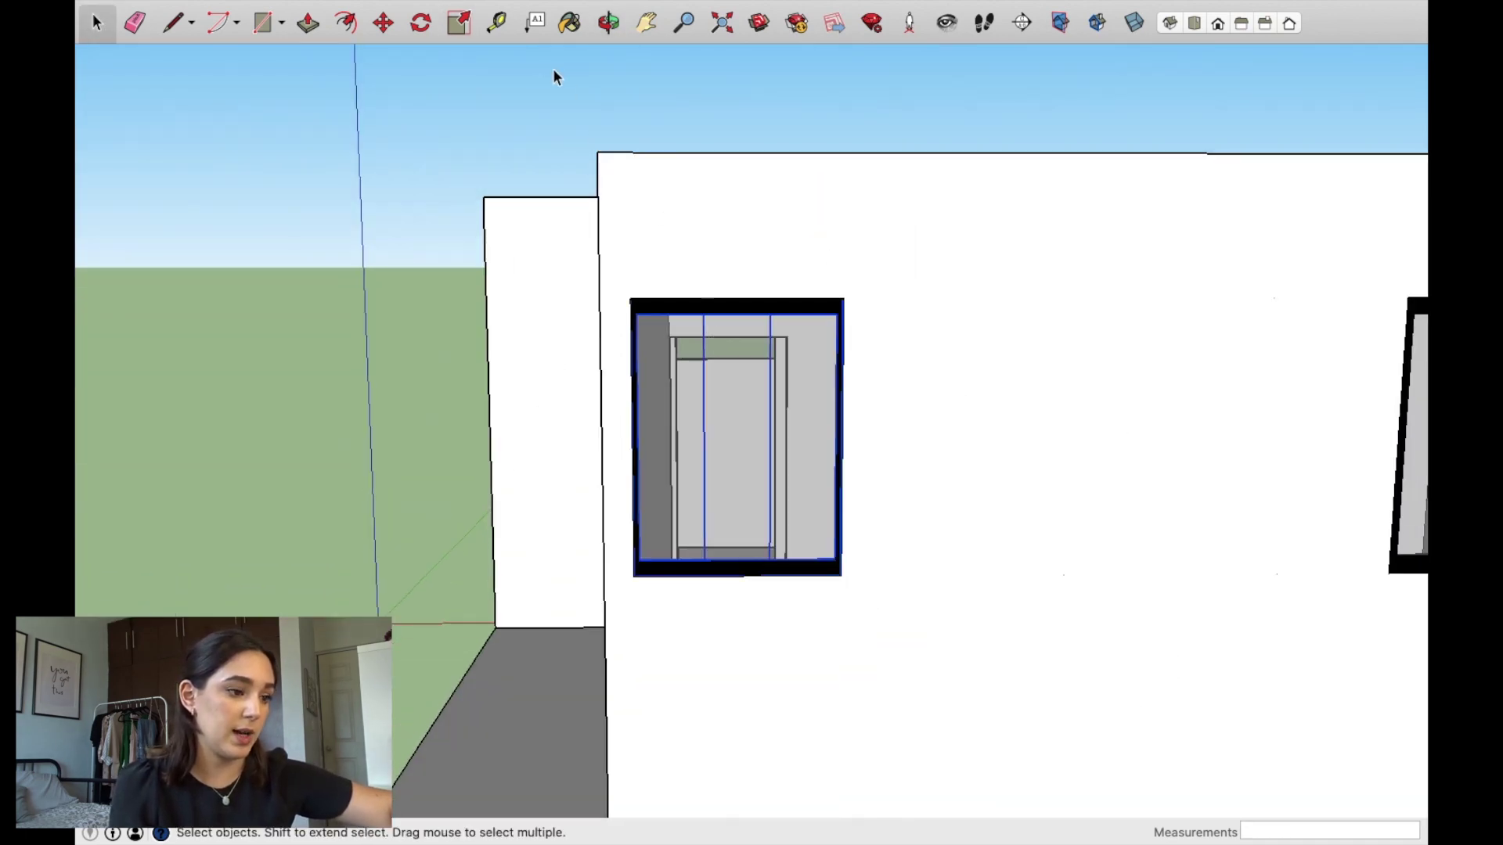
pyautogui.click(384, 24)
# Step: Copy the window with Move+Option and place it in the long wall opening
pyautogui.press('alt')
pyautogui.click(636, 577)
pyautogui.moveTo(637, 584)
pyautogui.mouseDown(button='middle')
pyautogui.moveTo(671, 661)
pyautogui.moveTo(725, 553)
pyautogui.mouseUp(button='middle')
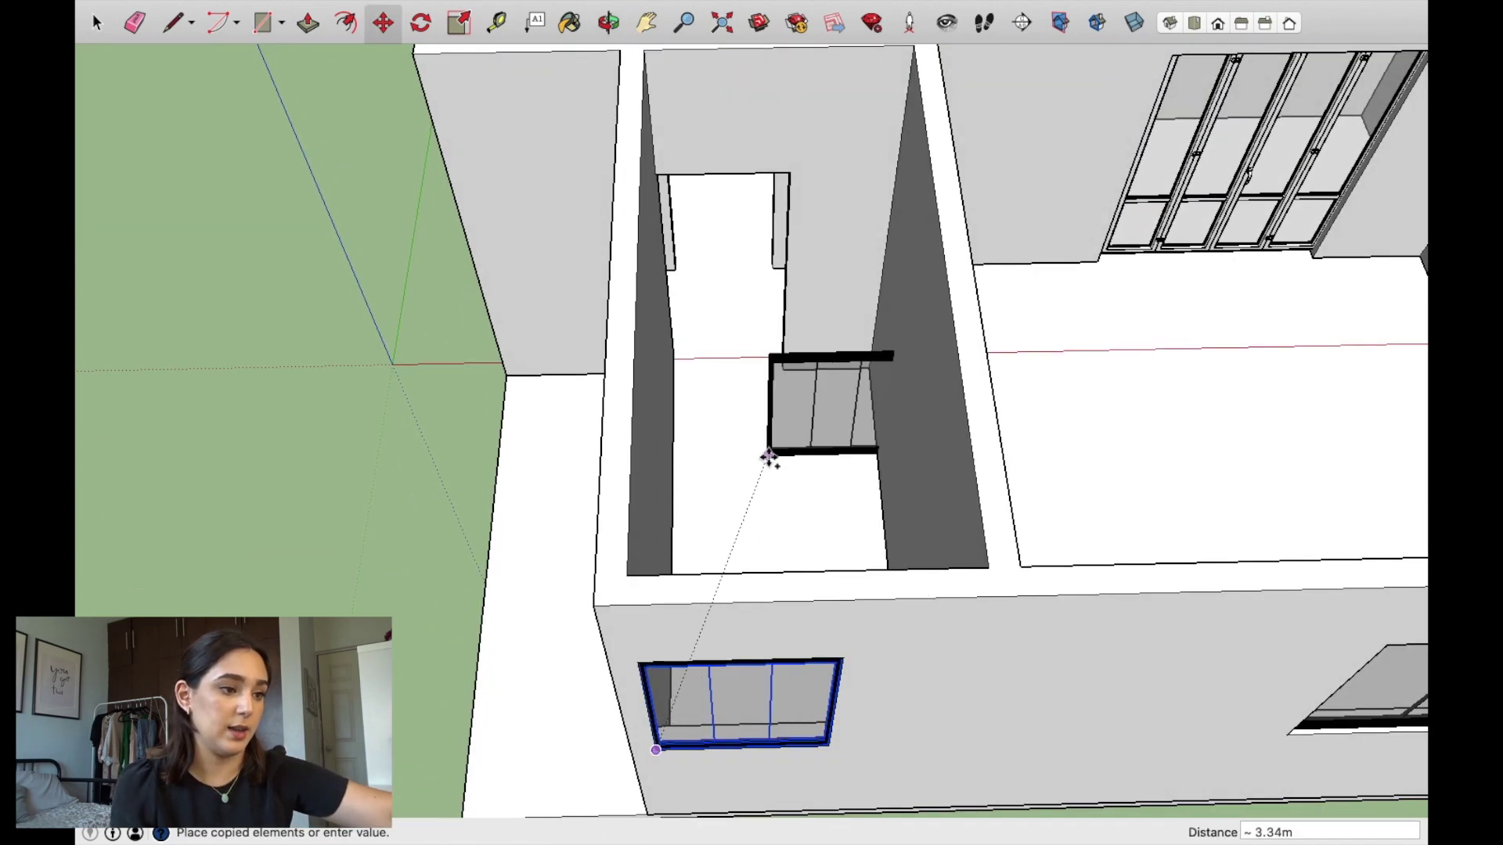
pyautogui.press('h')
pyautogui.scroll(-5, 771, 456)
pyautogui.scroll(3, 714, 402)
pyautogui.scroll(3, 716, 403)
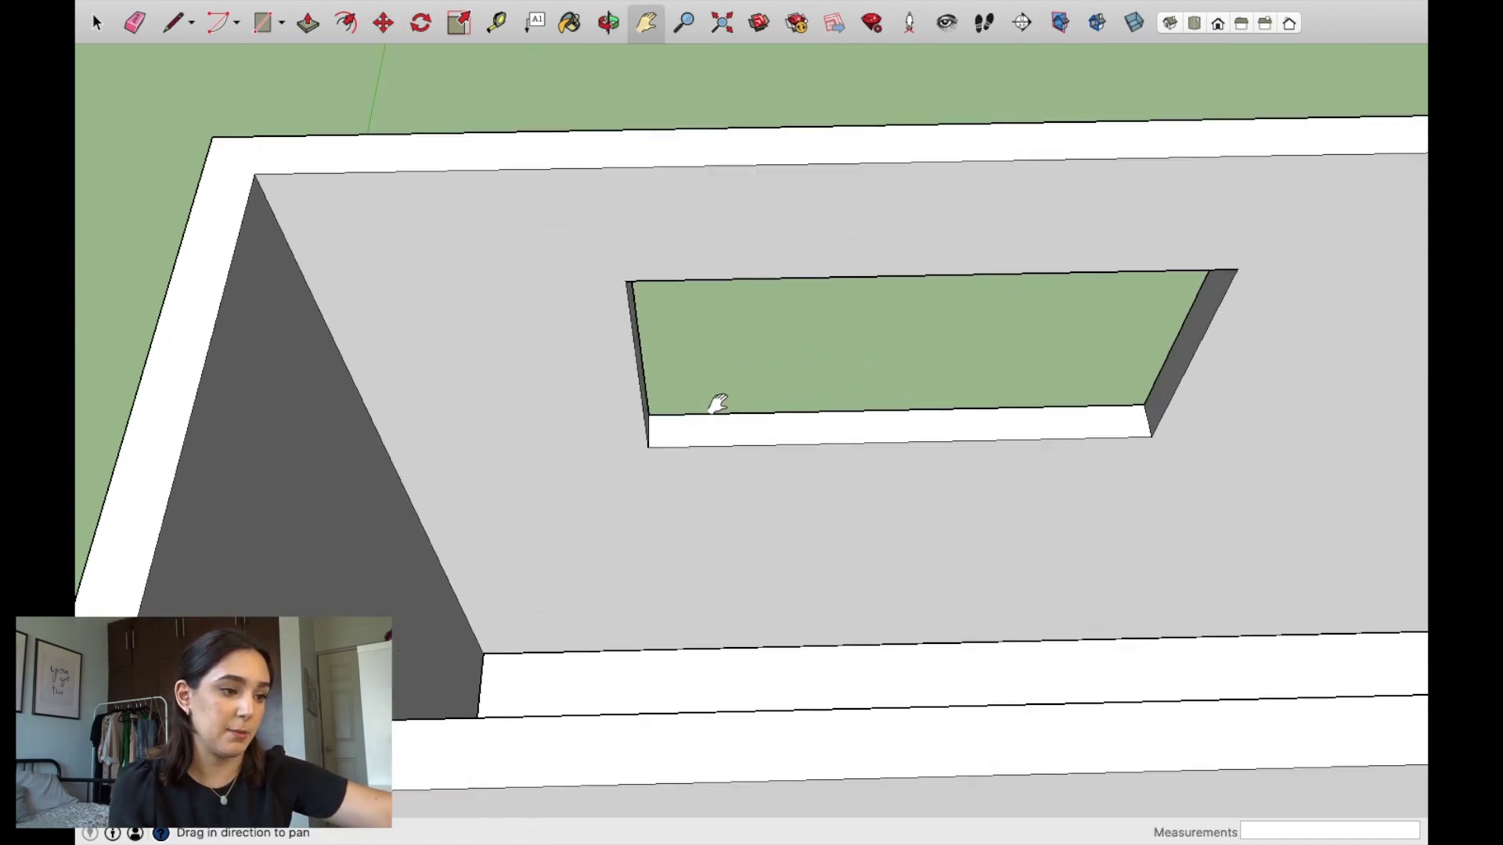
pyautogui.scroll(2, 718, 403)
pyautogui.press('Escape')
pyautogui.click(635, 460)
pyautogui.moveTo(973, 571)
pyautogui.mouseDown(button='middle')
pyautogui.moveTo(587, 335)
pyautogui.moveTo(362, 336)
pyautogui.moveTo(434, 425)
pyautogui.mouseUp(button='middle')
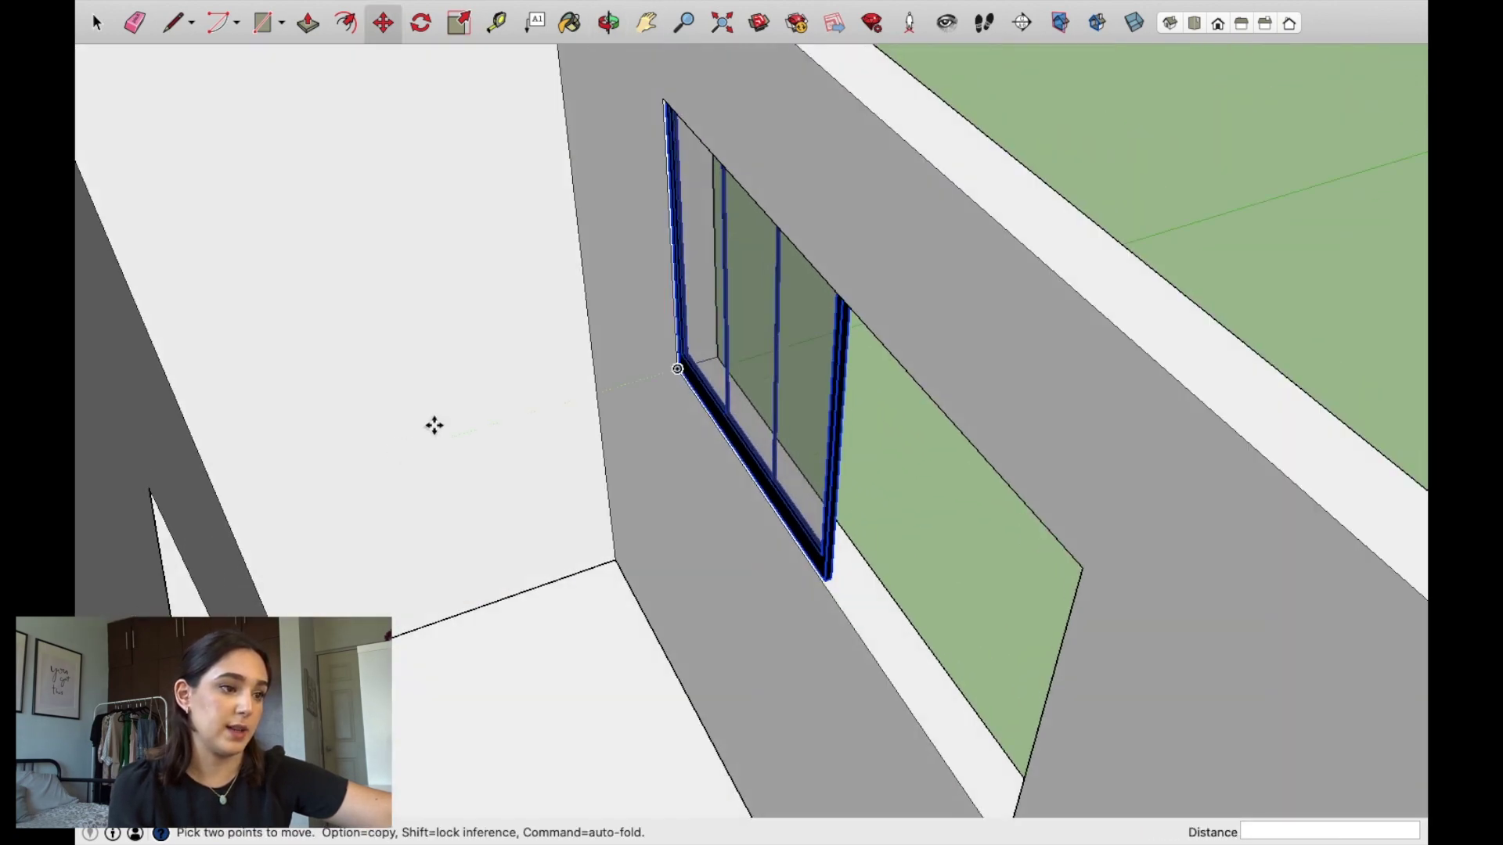
# Step: Scale the copied window taller and wider so it fills the opening
pyautogui.click(459, 23)
pyautogui.moveTo(543, 238)
pyautogui.mouseDown(button='middle')
pyautogui.moveTo(688, 242)
pyautogui.moveTo(842, 121)
pyautogui.moveTo(833, 174)
pyautogui.mouseUp(button='middle')
pyautogui.moveTo(949, 157)
pyautogui.mouseDown()
pyautogui.moveTo(874, 332)
pyautogui.moveTo(889, 304)
pyautogui.mouseUp()
pyautogui.moveTo(889, 303); pyautogui.dragTo(790, 110, button='middle')
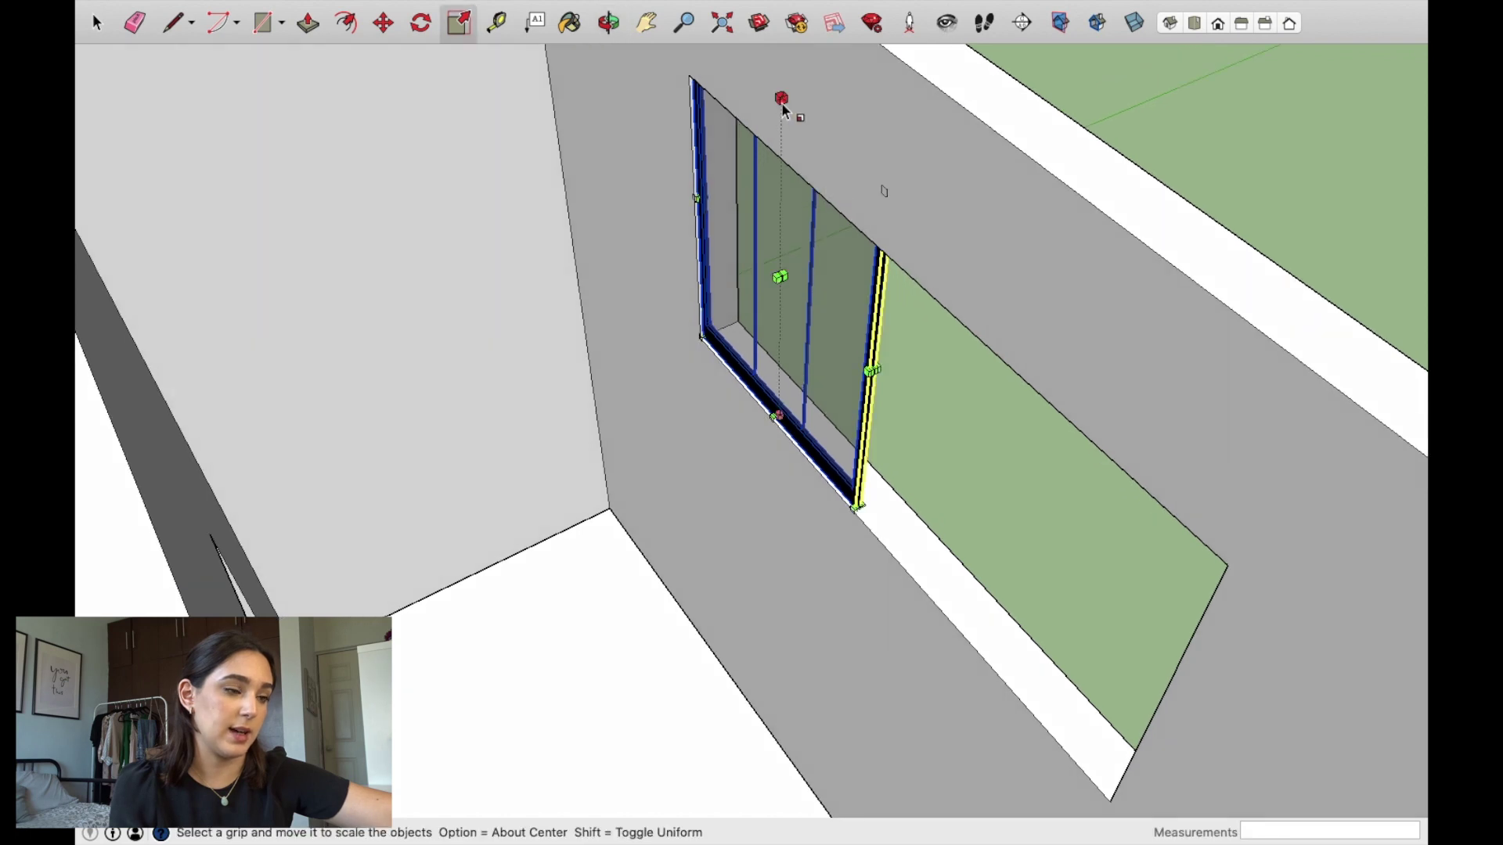
pyautogui.moveTo(781, 97); pyautogui.dragTo(782, 92)
pyautogui.moveTo(783, 92); pyautogui.dragTo(785, 123, button='middle')
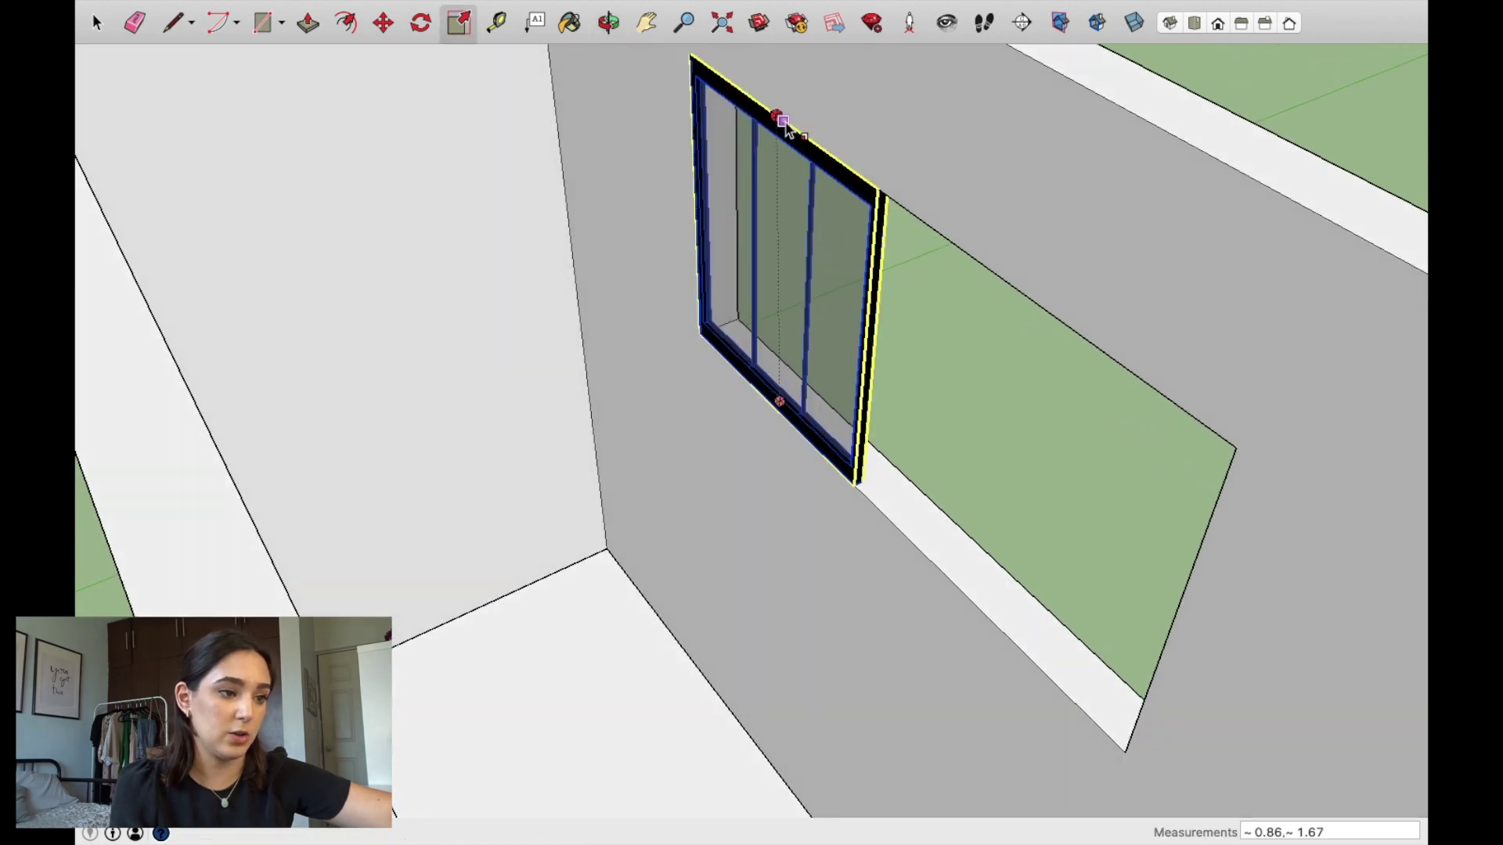
pyautogui.moveTo(785, 125); pyautogui.dragTo(785, 124)
pyautogui.scroll(2, 868, 384)
pyautogui.moveTo(875, 353); pyautogui.dragTo(872, 346)
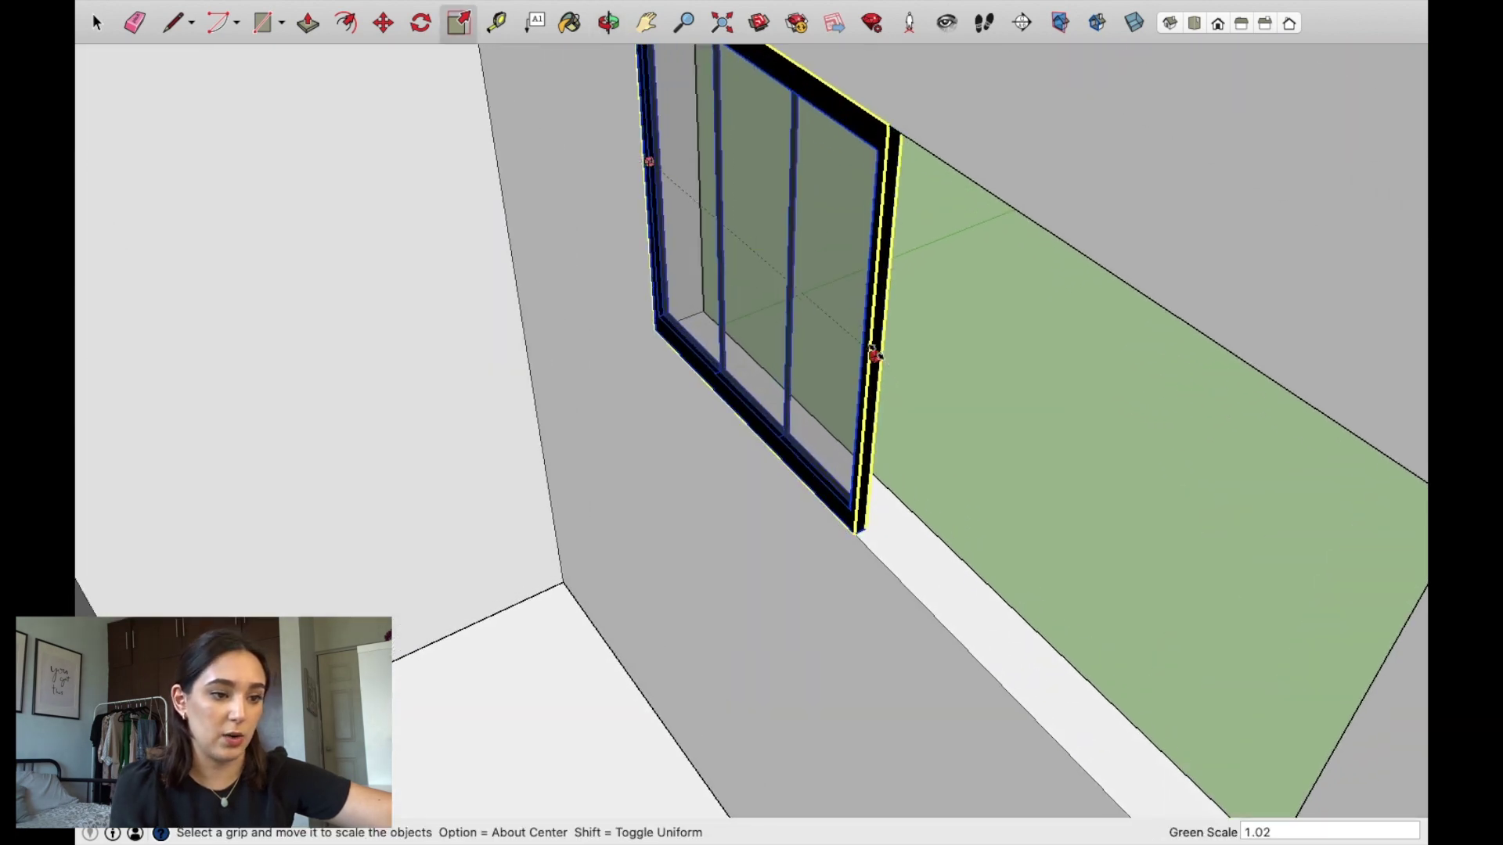
pyautogui.moveTo(872, 345); pyautogui.dragTo(1013, 449, button='middle')
pyautogui.moveTo(1013, 449); pyautogui.dragTo(1188, 552)
pyautogui.moveTo(1174, 501)
pyautogui.mouseDown(button='middle')
pyautogui.moveTo(966, 413)
pyautogui.moveTo(929, 379)
pyautogui.moveTo(1007, 375)
pyautogui.mouseUp(button='middle')
# Step: Nudge the resized window frame into the opening and view the whole house
pyautogui.press('space')
pyautogui.click(951, 409)
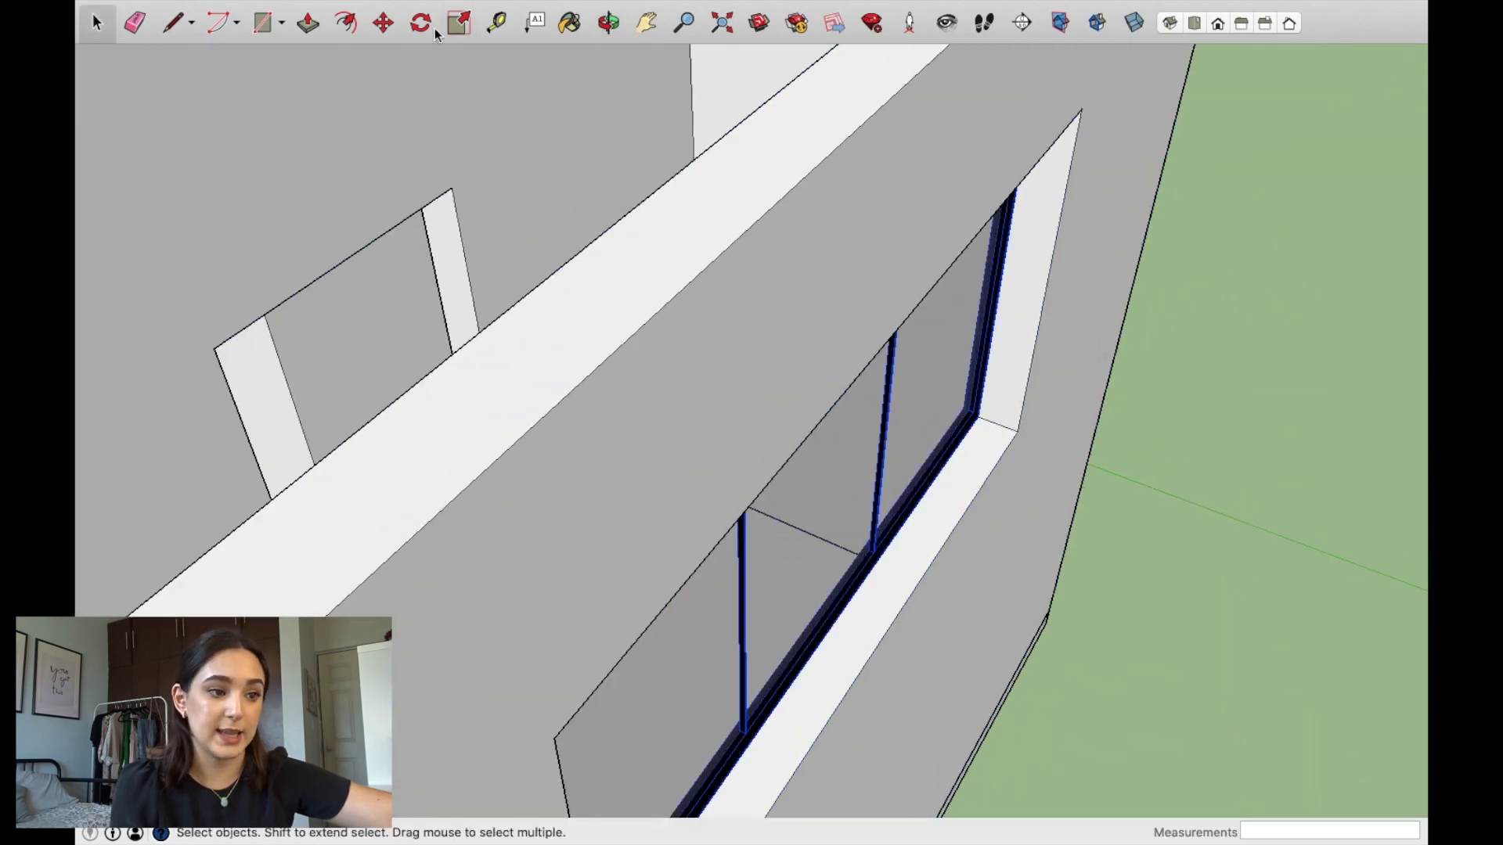
pyautogui.click(383, 24)
pyautogui.scroll(2, 1043, 420)
pyautogui.click(998, 435)
pyautogui.press('space')
pyautogui.scroll(-5, 1044, 484)
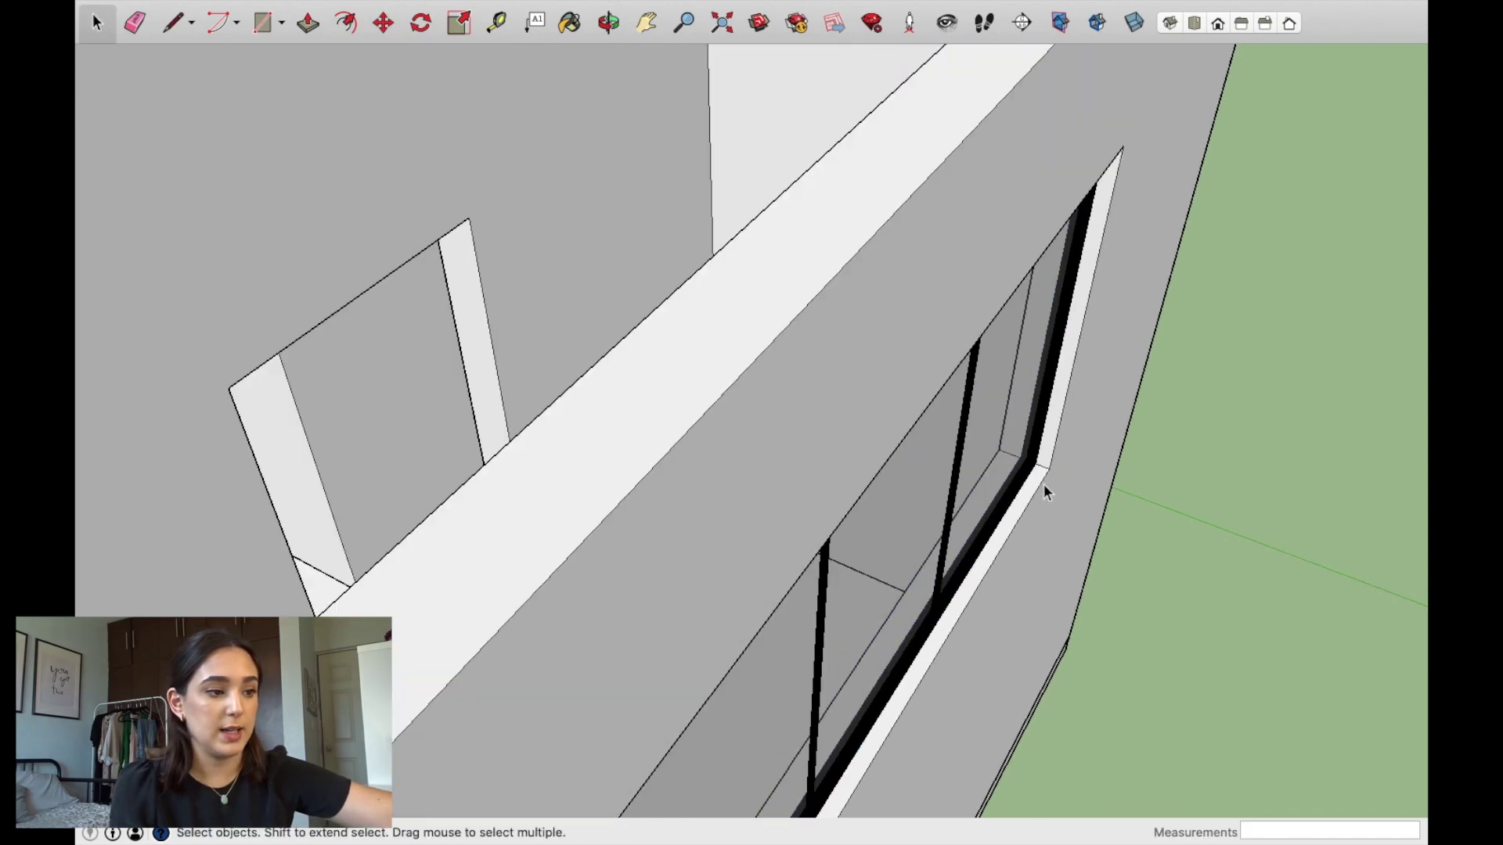
pyautogui.scroll(-4, 1064, 467)
pyautogui.moveTo(1064, 466)
pyautogui.mouseDown(button='middle')
pyautogui.moveTo(731, 436)
pyautogui.moveTo(1225, 450)
pyautogui.moveTo(503, 425)
pyautogui.moveTo(1057, 519)
pyautogui.moveTo(318, 446)
pyautogui.moveTo(751, 768)
pyautogui.moveTo(597, 480)
pyautogui.moveTo(368, 122)
pyautogui.mouseUp(button='middle')
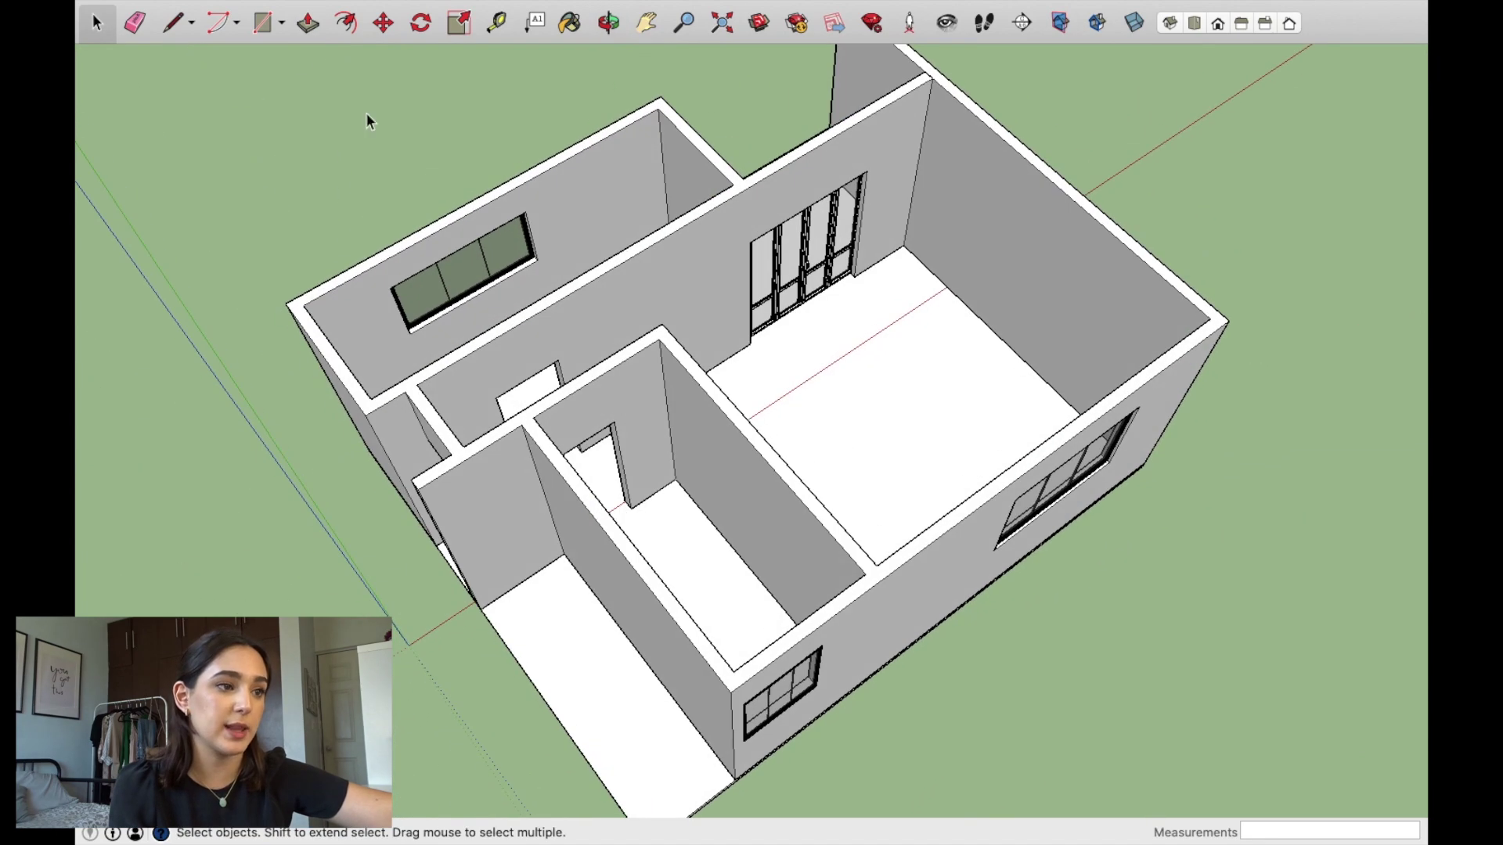
pyautogui.click(761, 26)
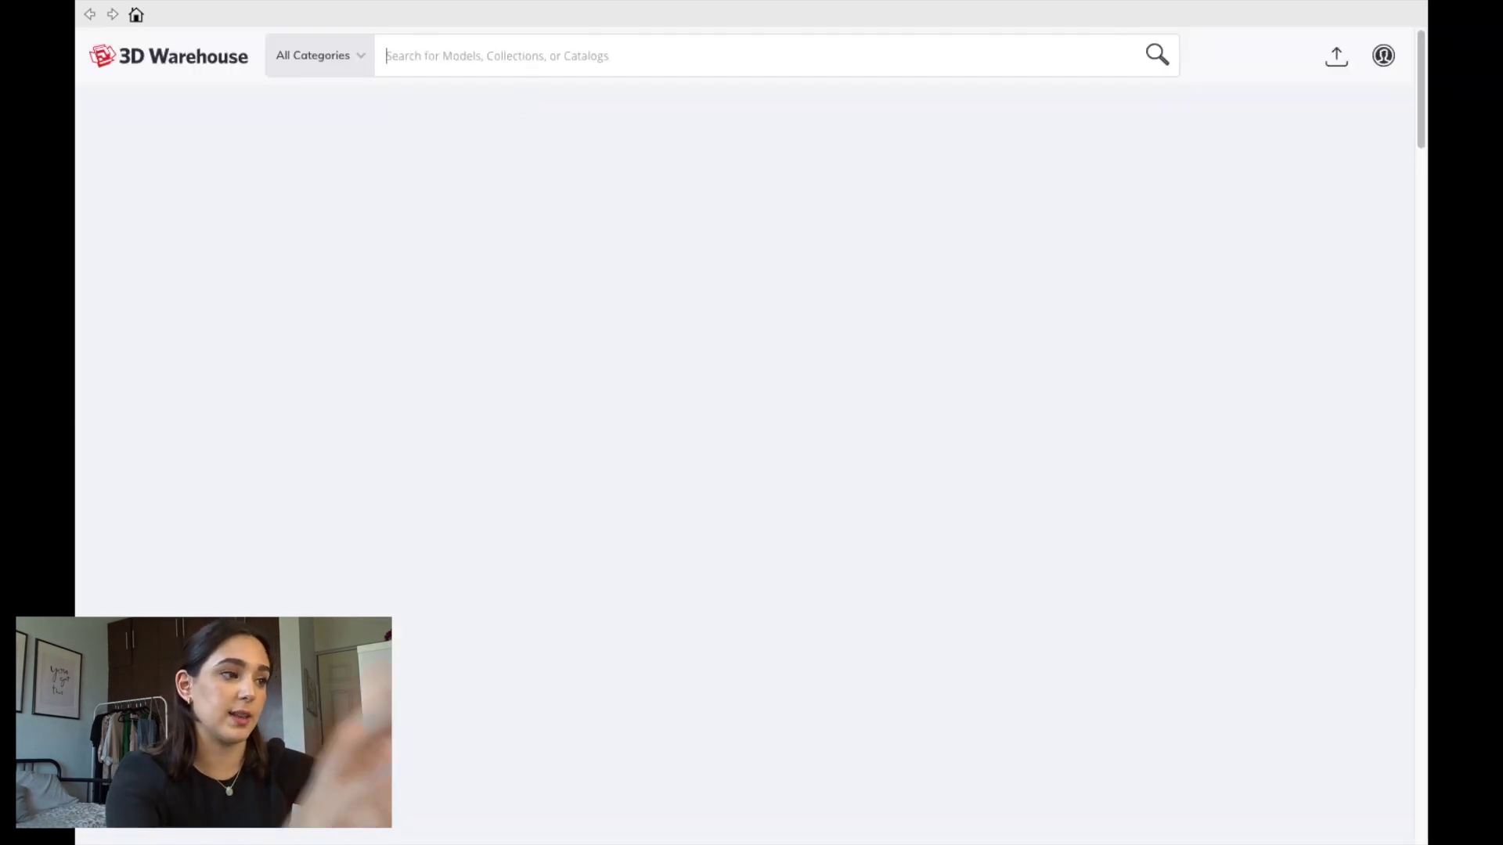
# Step: Search 3D Warehouse for 'door' models
pyautogui.write('door')
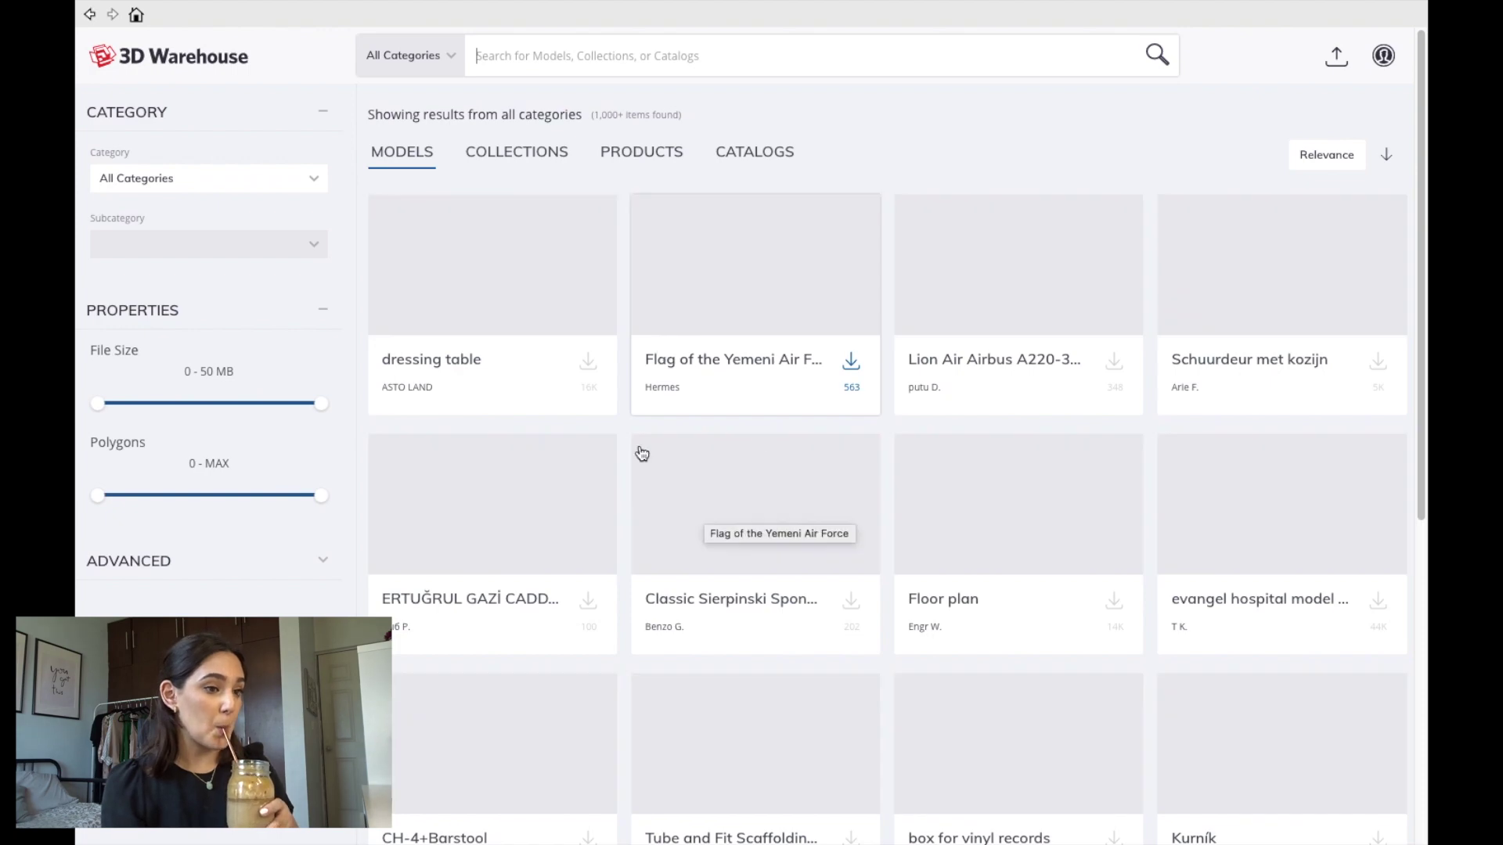
pyautogui.scroll(-2, 765, 359)
pyautogui.scroll(-8, 766, 360)
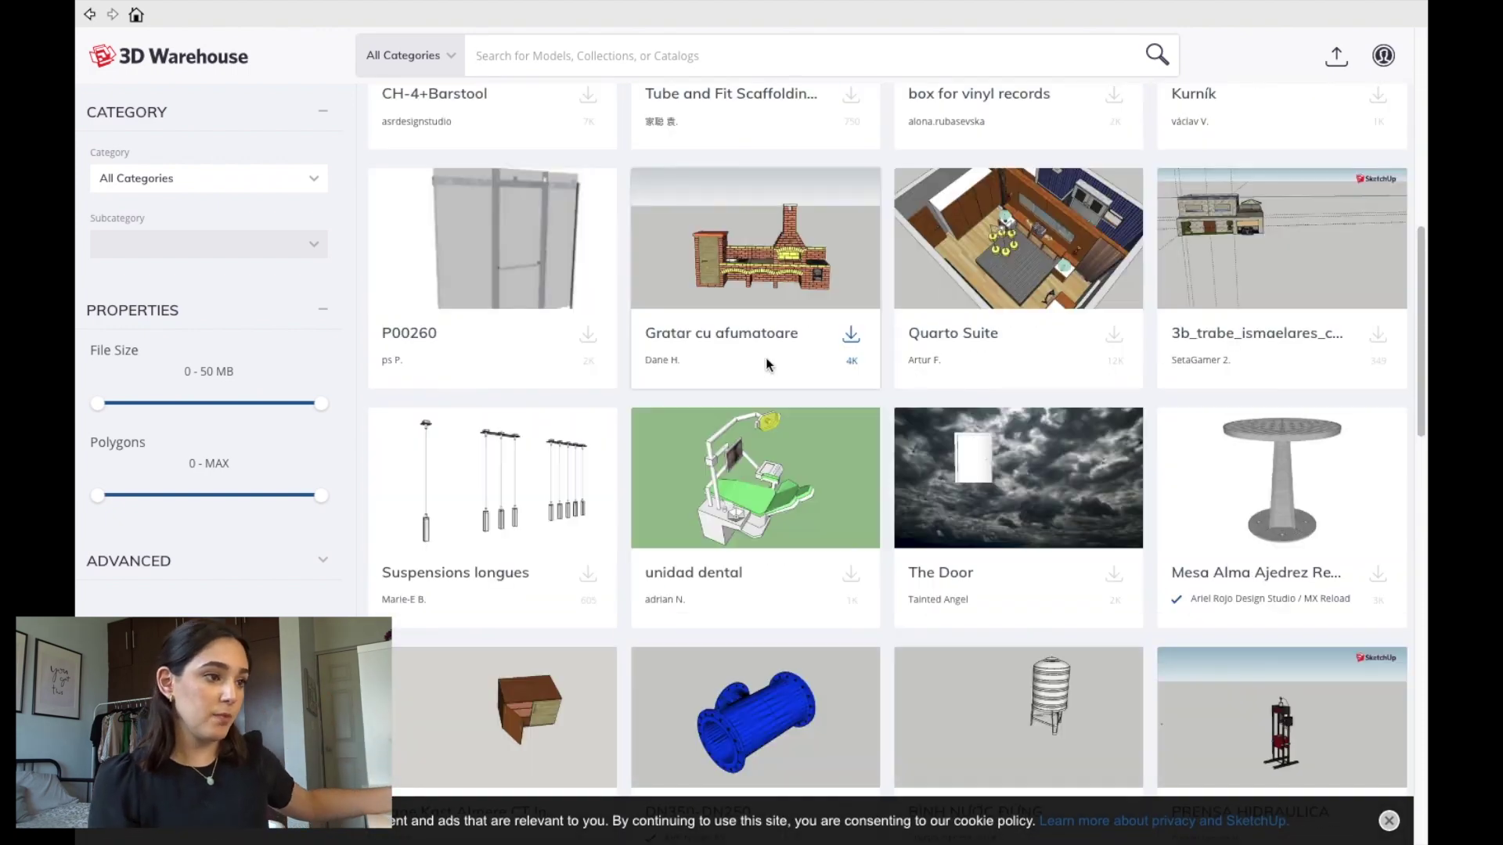
pyautogui.click(508, 48)
pyautogui.write('door')
pyautogui.click(554, 102)
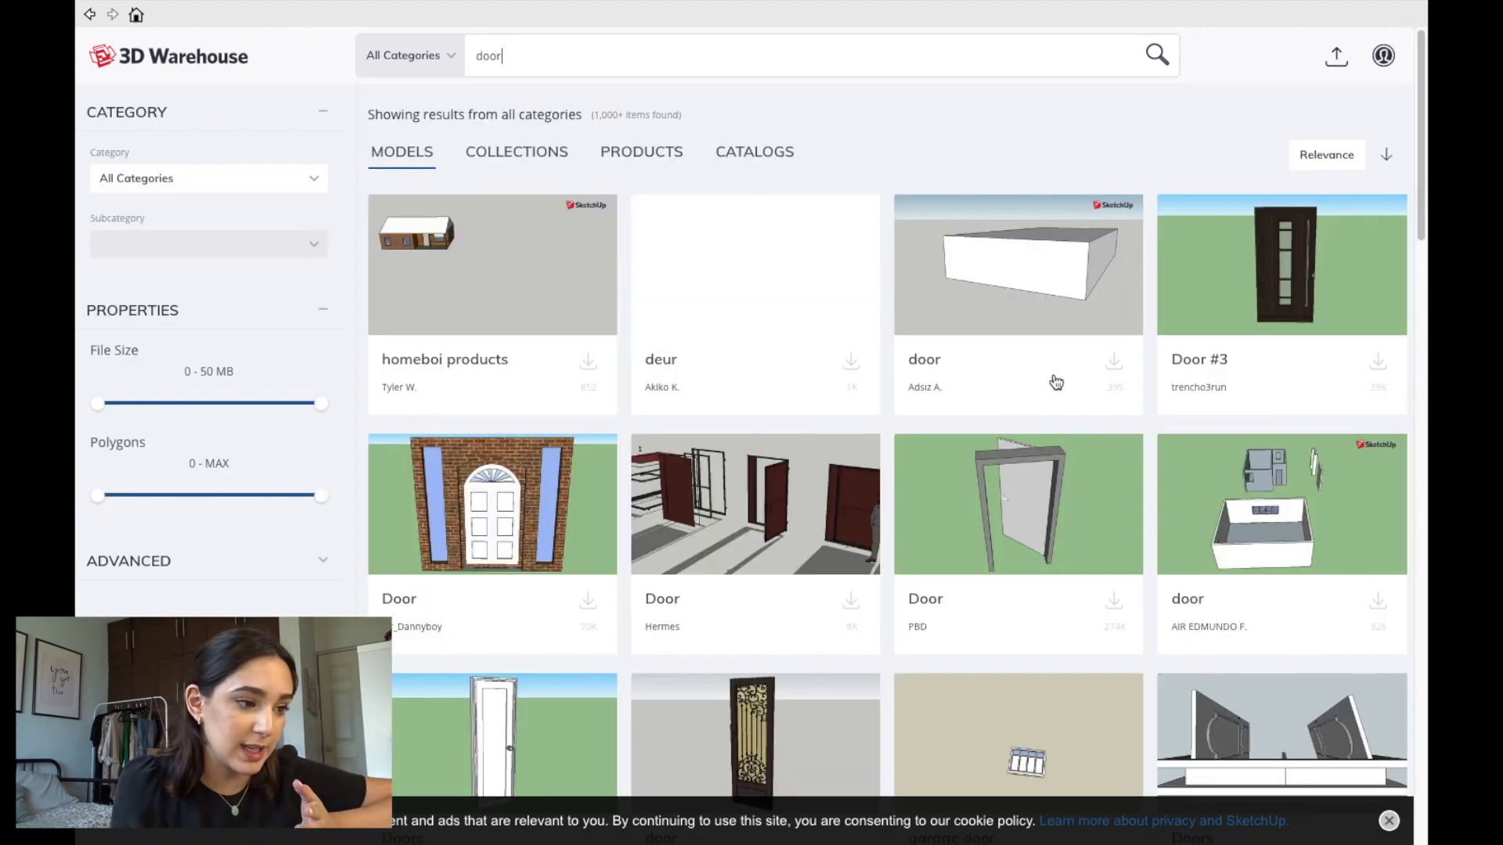
# Step: Find the Door C1 model in the results, download it and load it into the model
pyautogui.scroll(-2, 1018, 376)
pyautogui.scroll(-7, 1088, 368)
pyautogui.scroll(-1, 1017, 353)
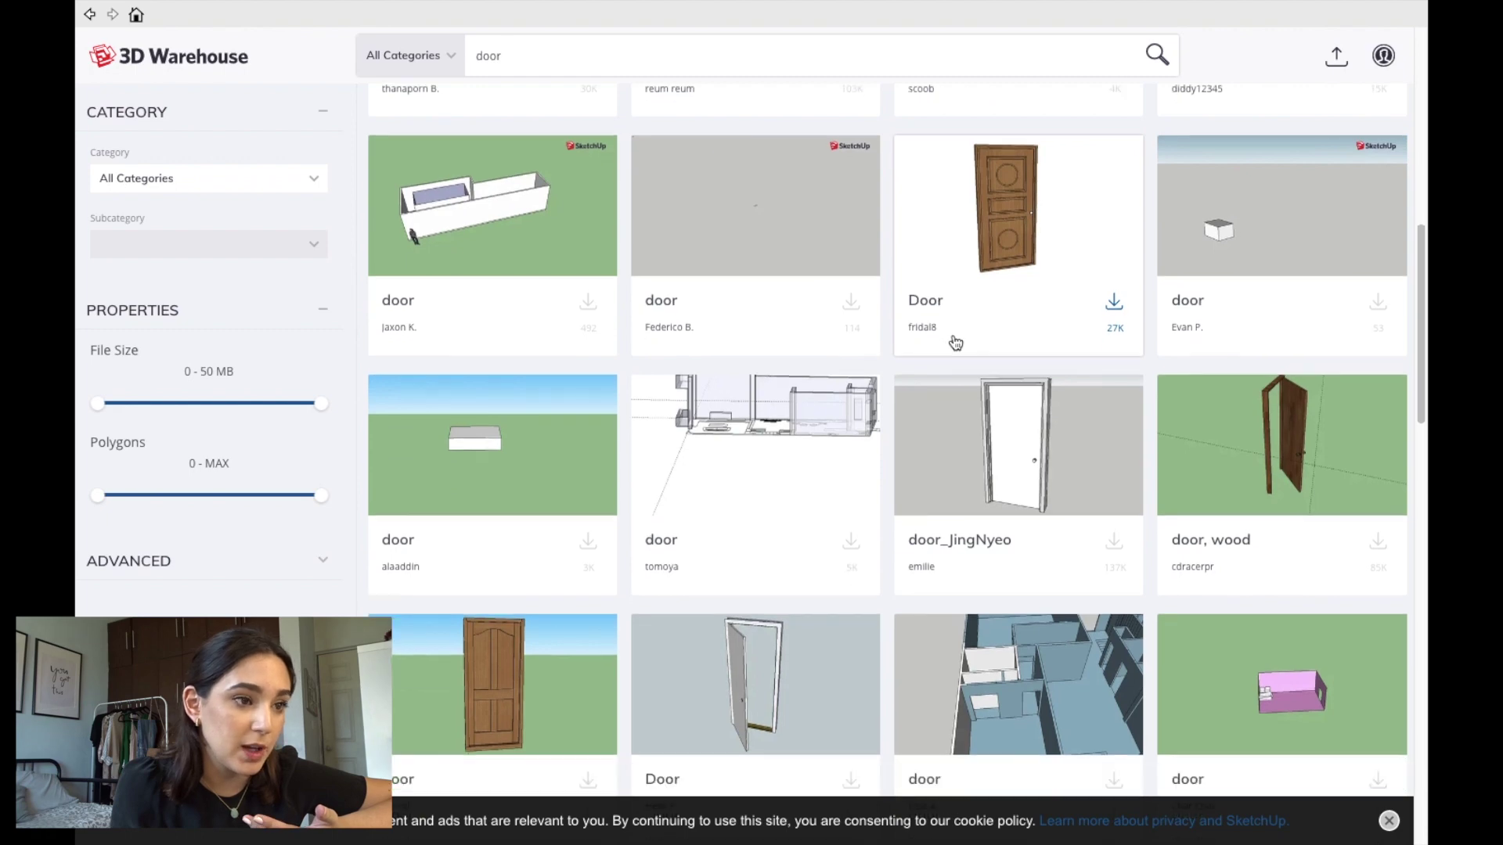
pyautogui.scroll(-1, 955, 342)
pyautogui.scroll(-3, 1111, 203)
pyautogui.scroll(1, 1088, 235)
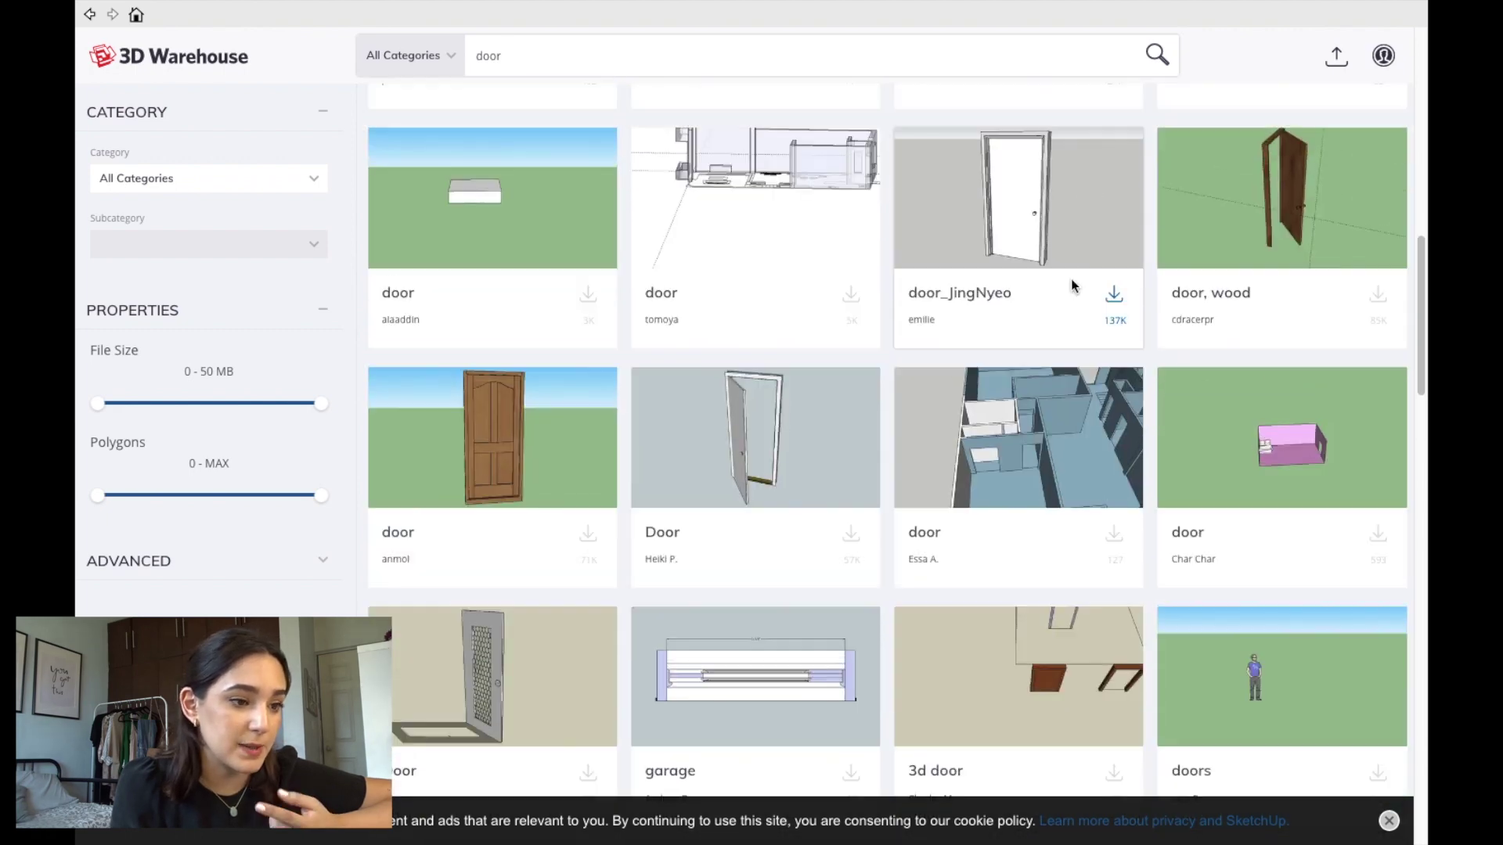
pyautogui.scroll(-2, 1017, 329)
pyautogui.scroll(-2, 900, 438)
pyautogui.scroll(-5, 830, 489)
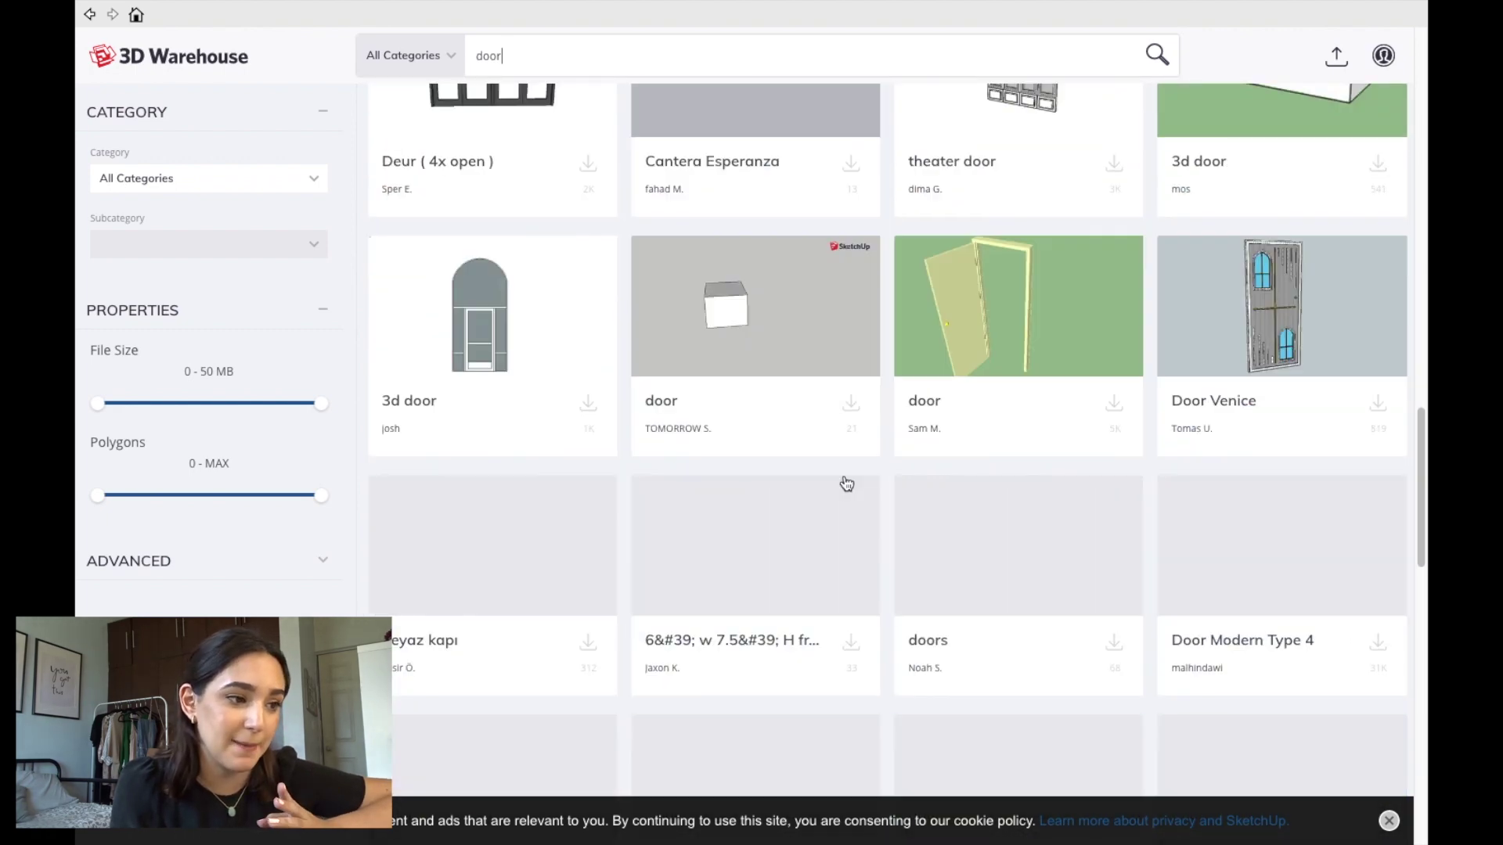
pyautogui.scroll(-3, 857, 470)
pyautogui.scroll(-4, 873, 451)
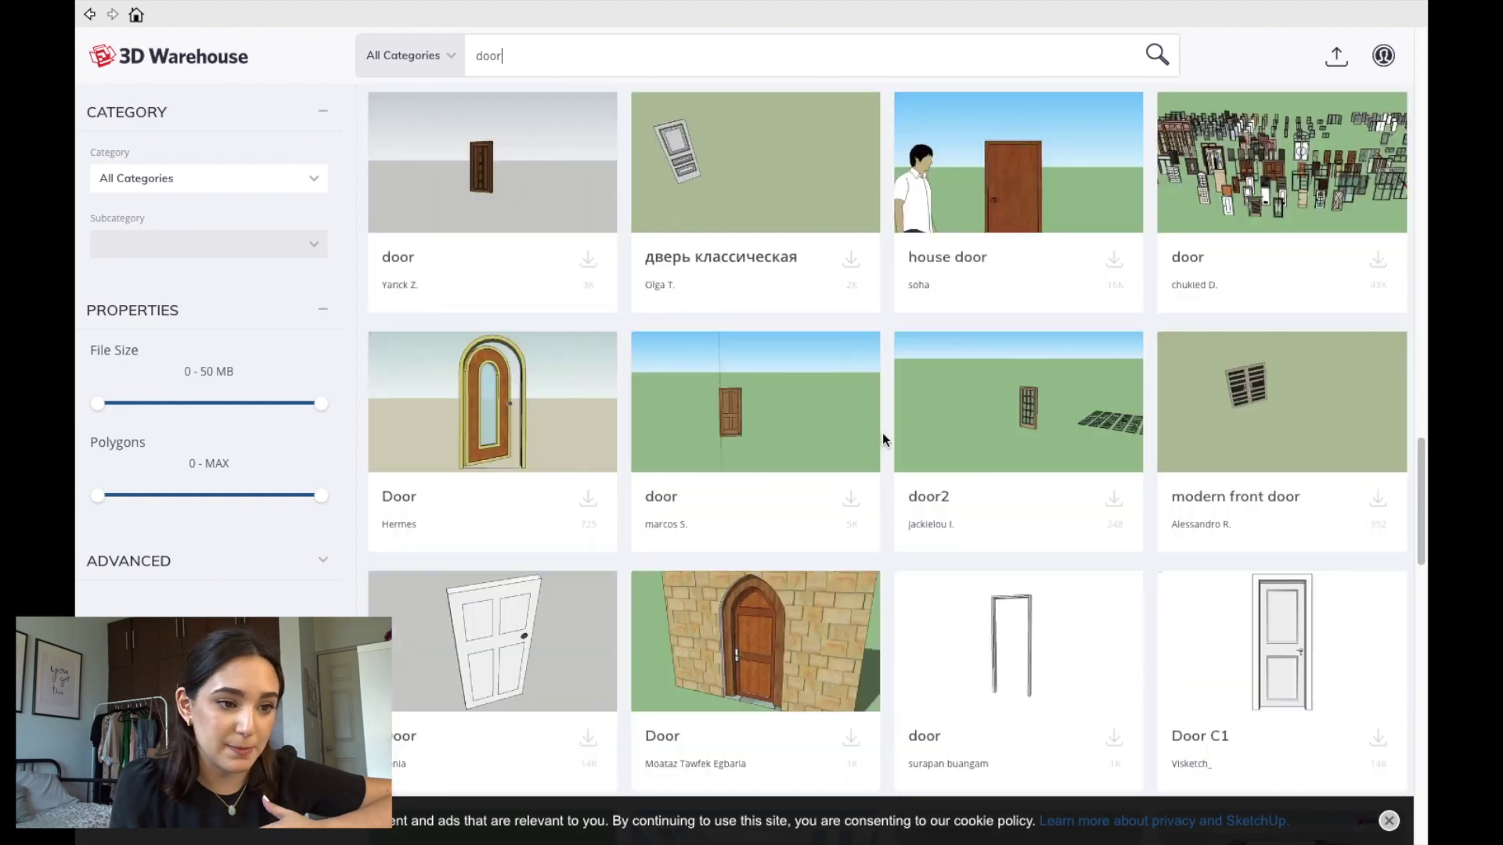
pyautogui.scroll(-2, 900, 450)
pyautogui.scroll(-4, 1174, 352)
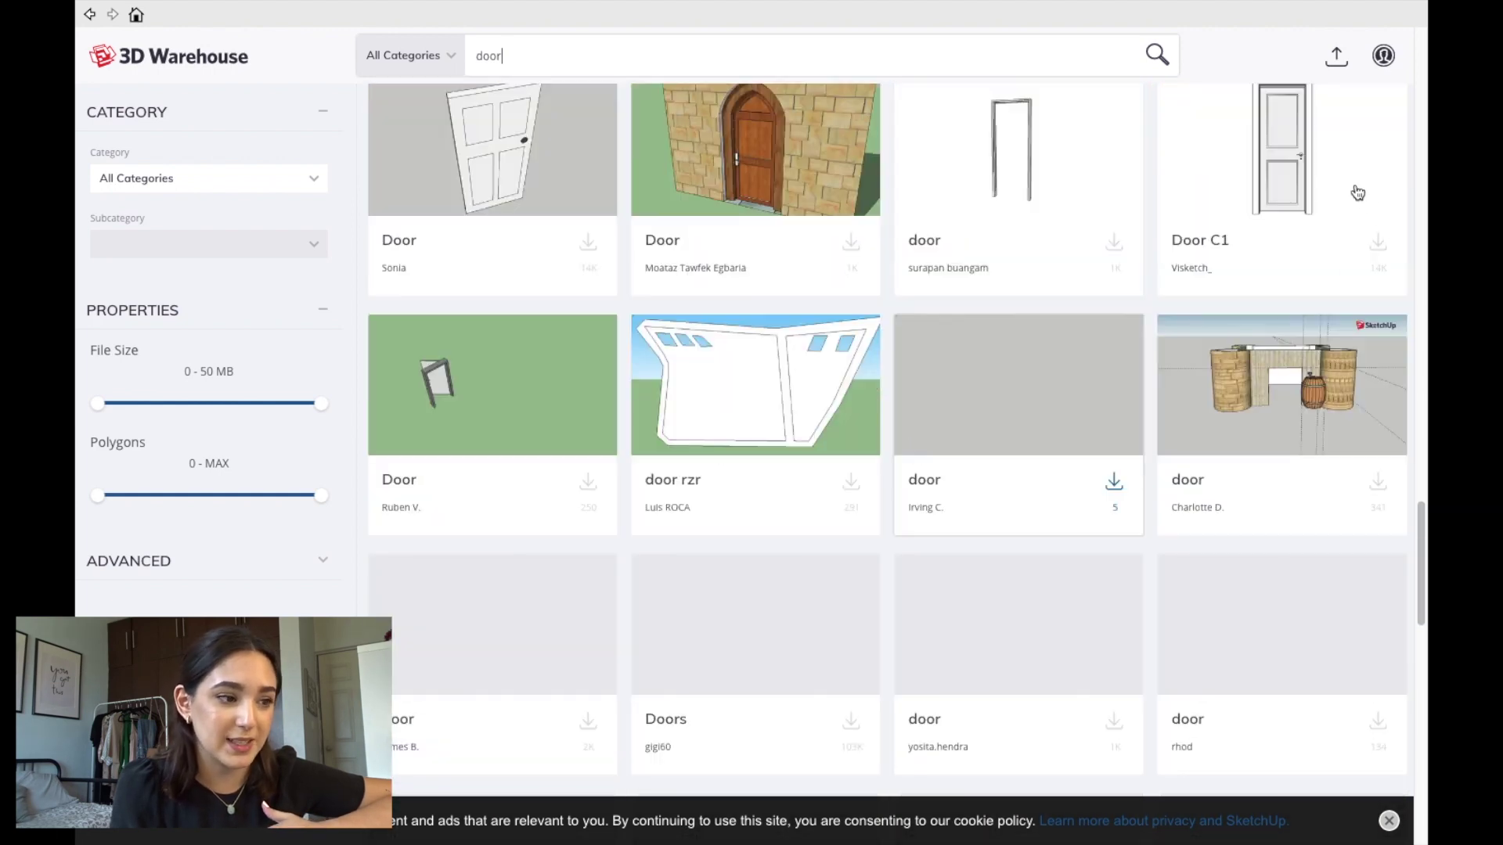
pyautogui.click(1281, 188)
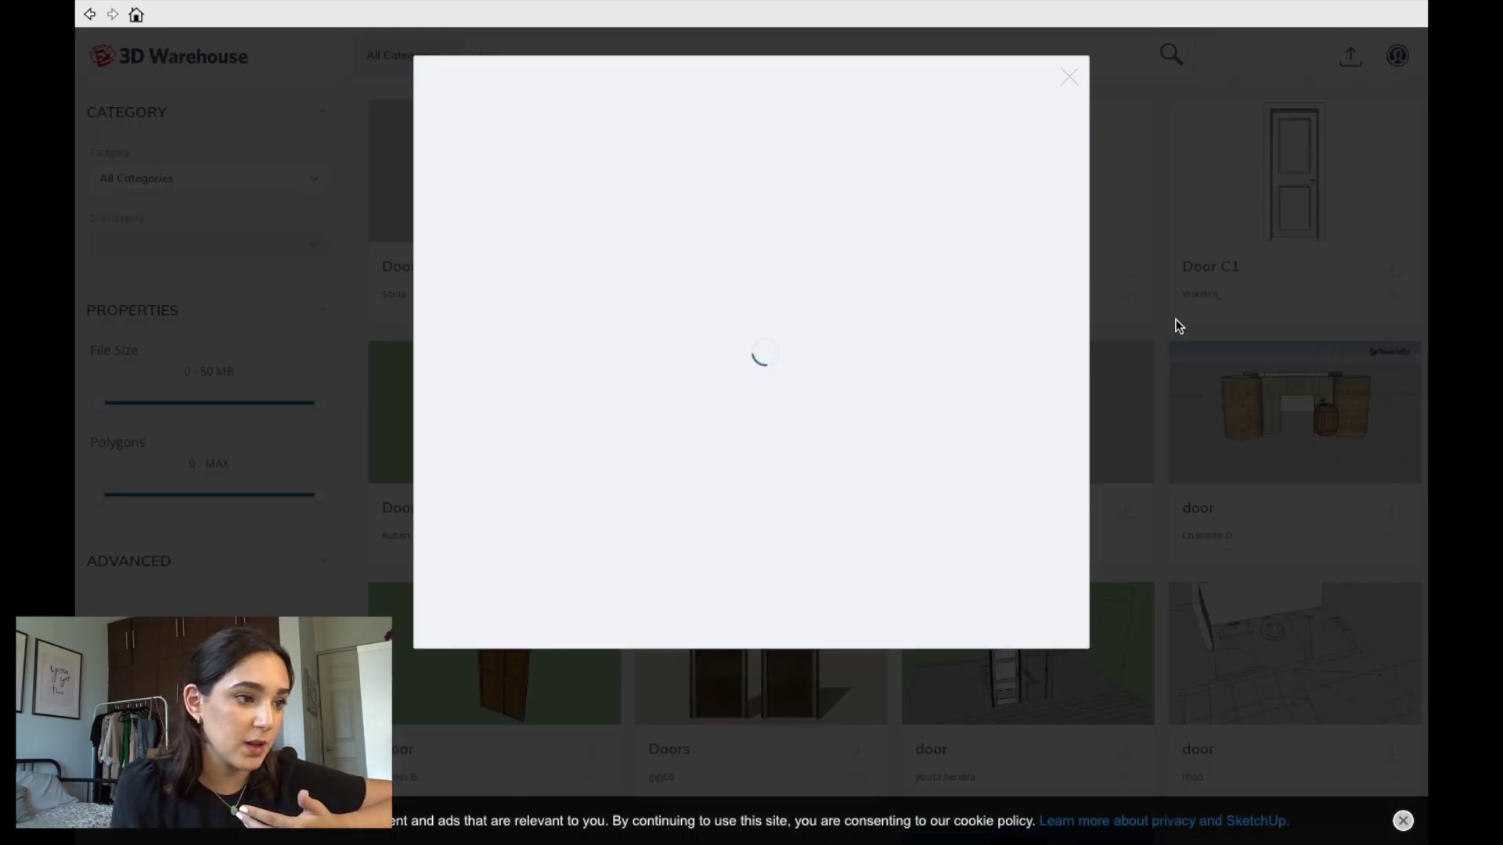
pyautogui.click(919, 430)
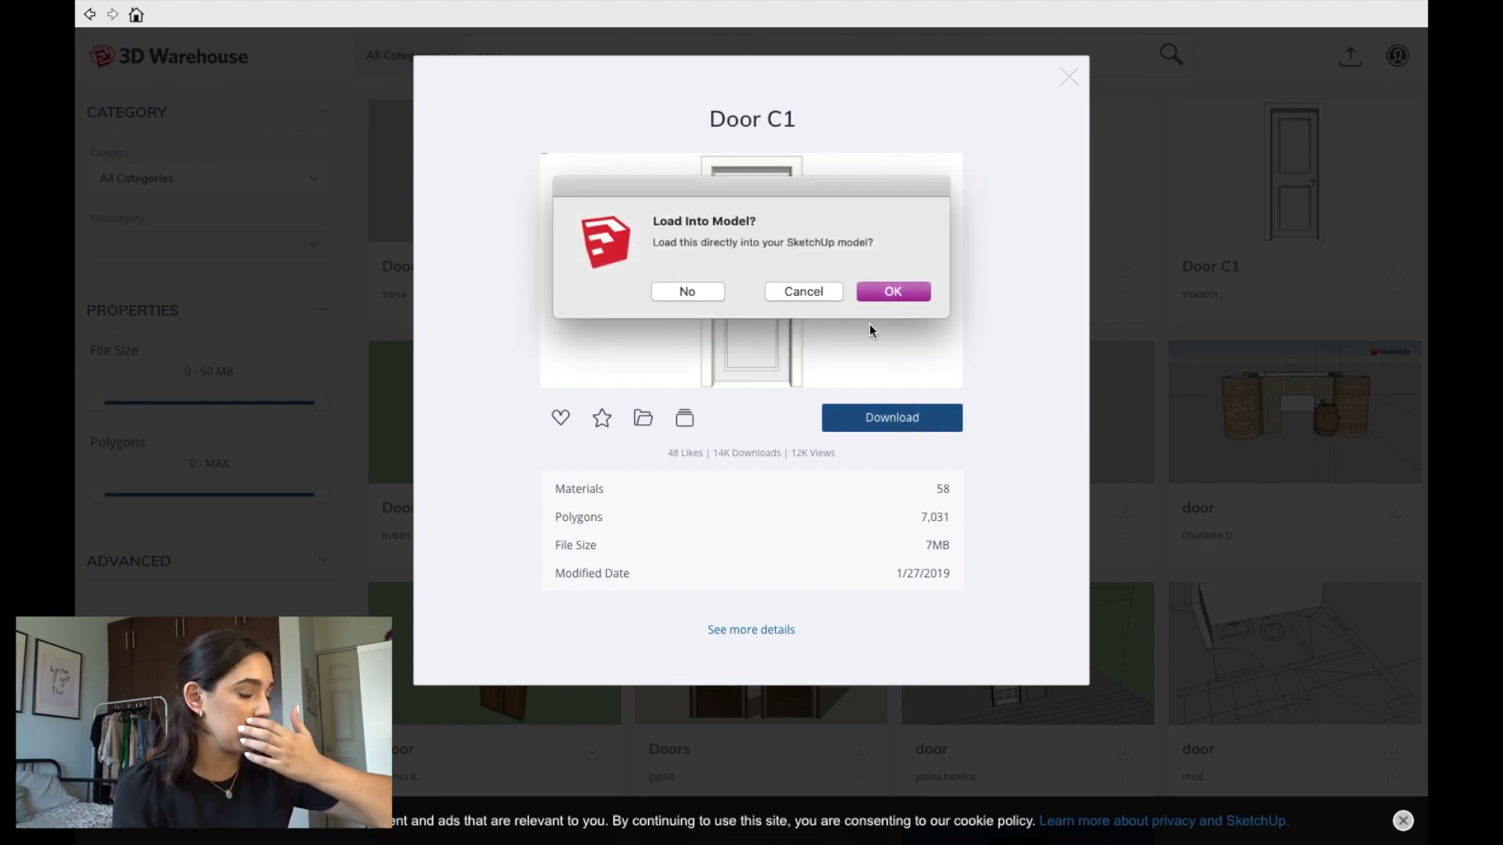
pyautogui.click(898, 291)
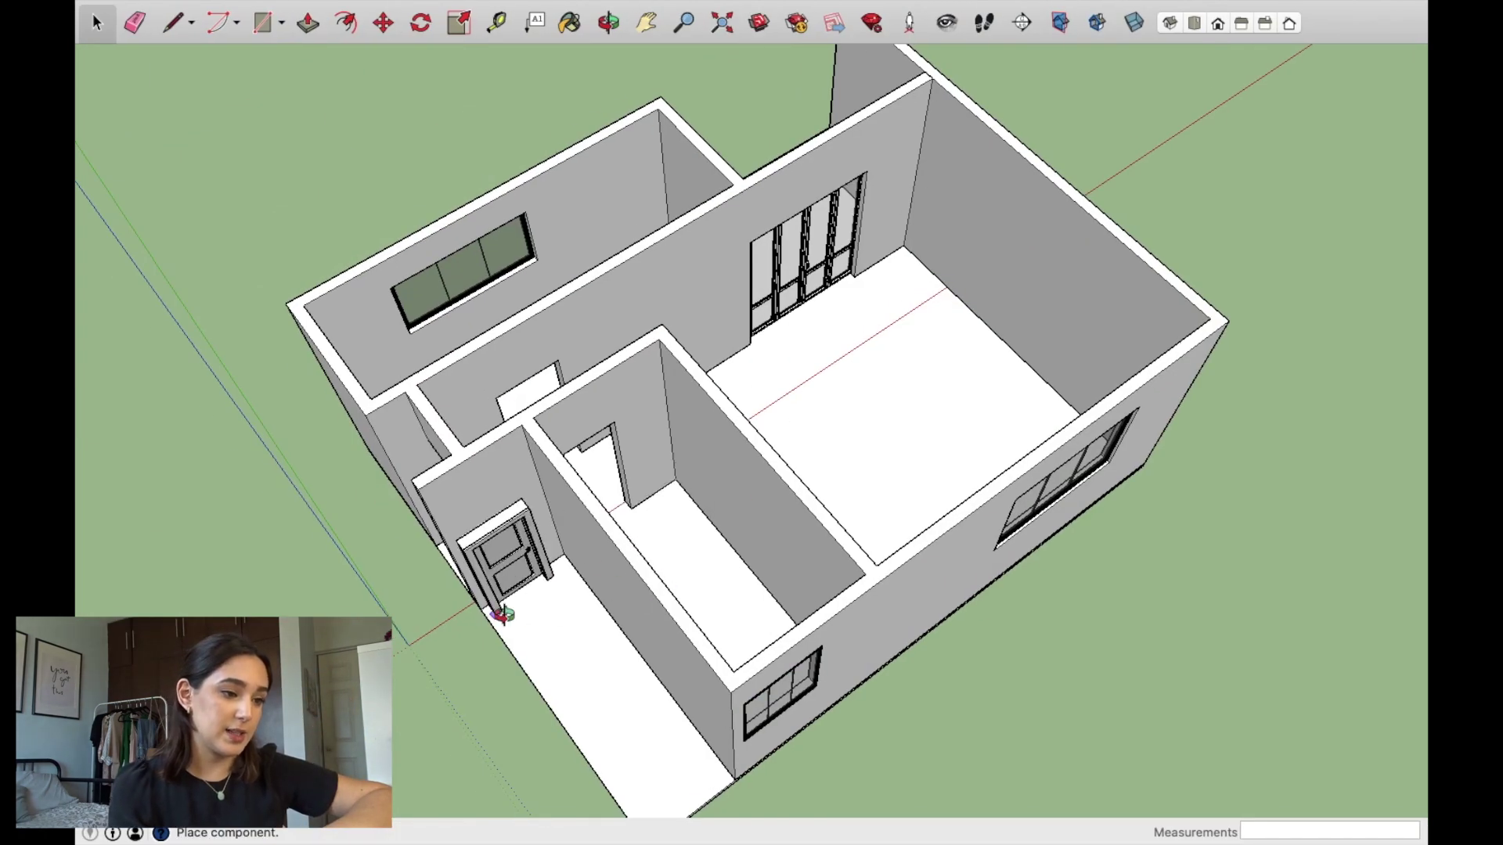
# Step: Drop the Door C1 model into the hallway and shift it into the doorway
pyautogui.moveTo(838, 570); pyautogui.dragTo(436, 512, button='middle')
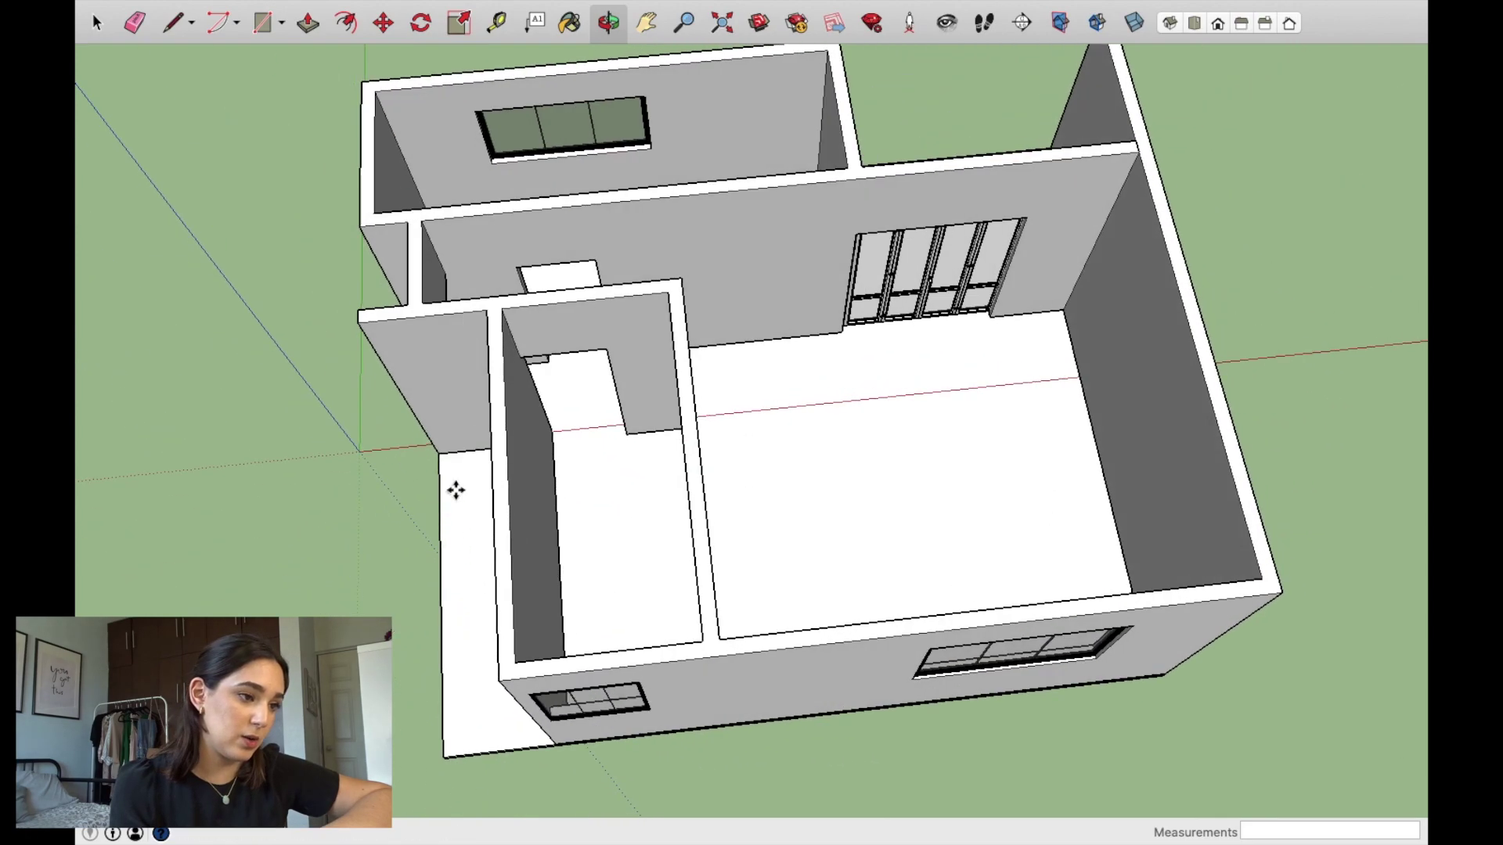
pyautogui.scroll(5, 542, 438)
pyautogui.scroll(2, 541, 438)
pyautogui.scroll(2, 548, 442)
pyautogui.click(577, 444)
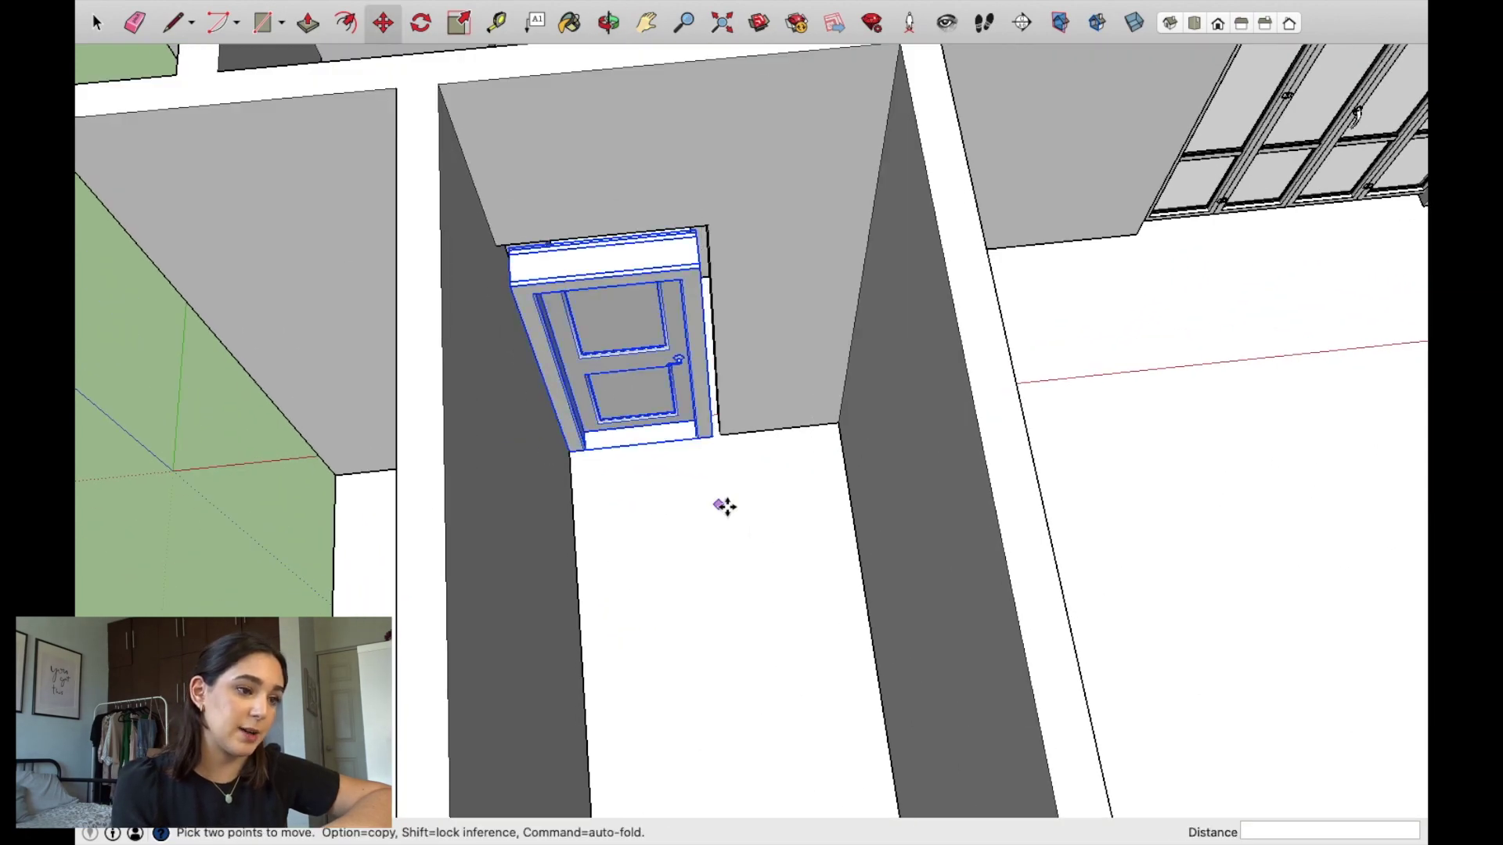
pyautogui.scroll(3, 595, 358)
pyautogui.scroll(3, 595, 358)
pyautogui.scroll(3, 767, 411)
pyautogui.moveTo(798, 503); pyautogui.dragTo(829, 476, button='middle')
pyautogui.click(800, 486)
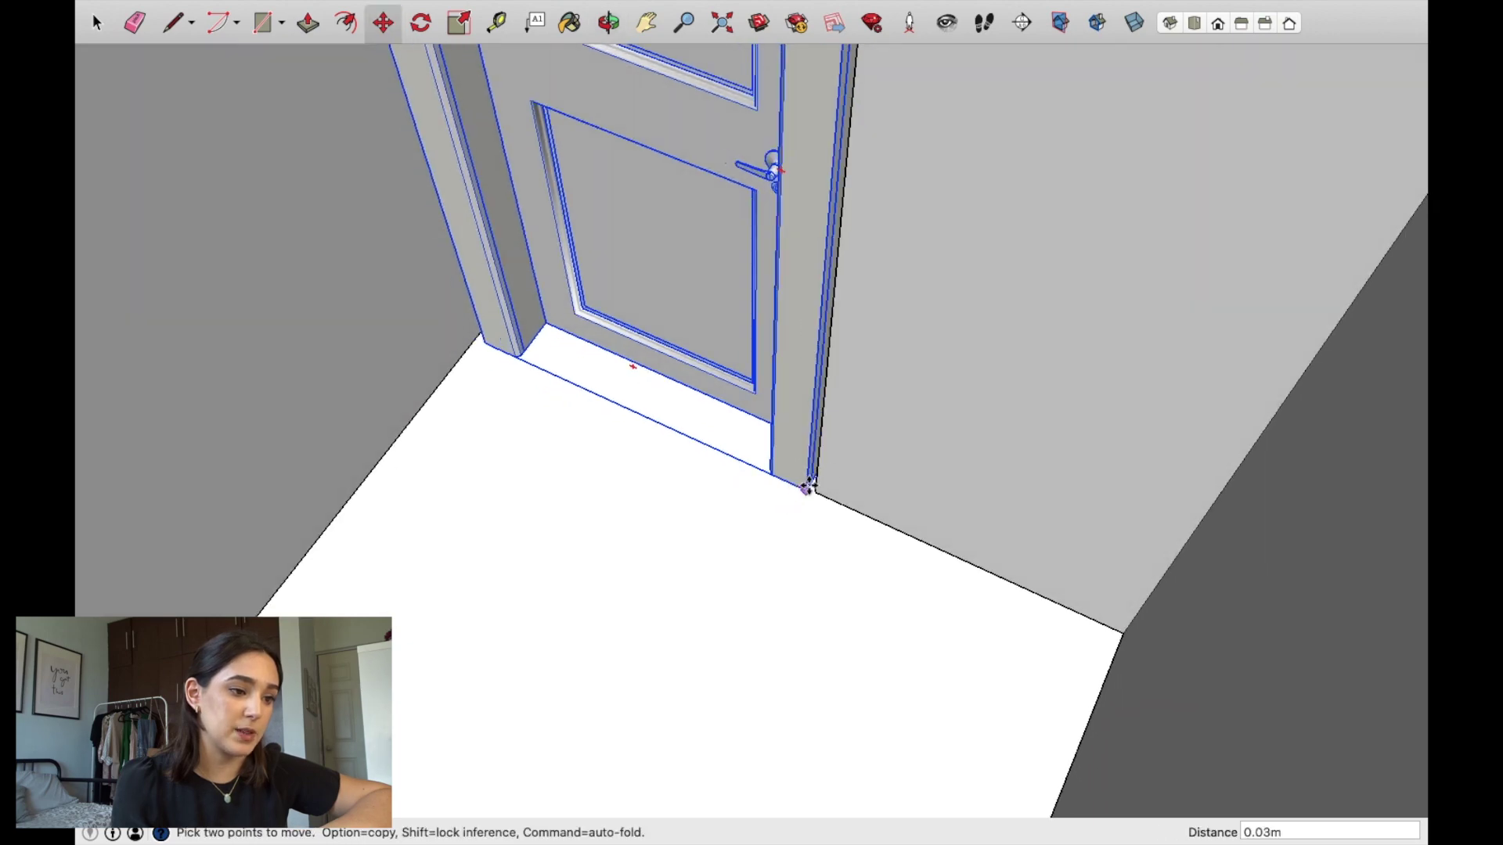
pyautogui.moveTo(813, 487)
pyautogui.mouseDown(button='middle')
pyautogui.moveTo(889, 497)
pyautogui.moveTo(724, 248)
pyautogui.mouseUp(button='middle')
pyautogui.scroll(-2, 879, 493)
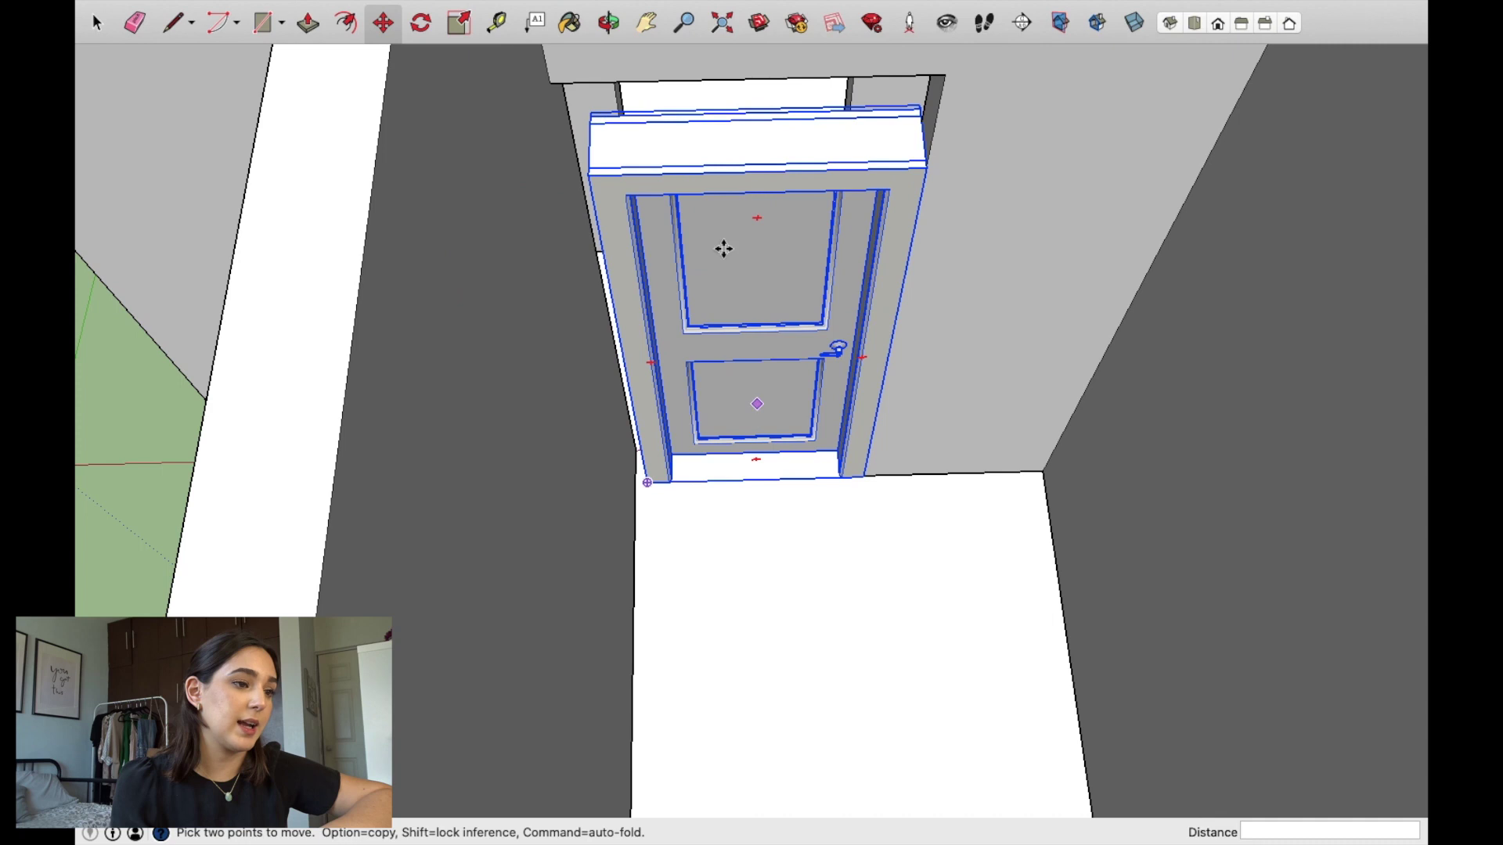
# Step: Scale the door to 0.36 thickness, widen it, and raise it to the opening's top
pyautogui.click(460, 30)
pyautogui.moveTo(752, 352); pyautogui.dragTo(747, 325)
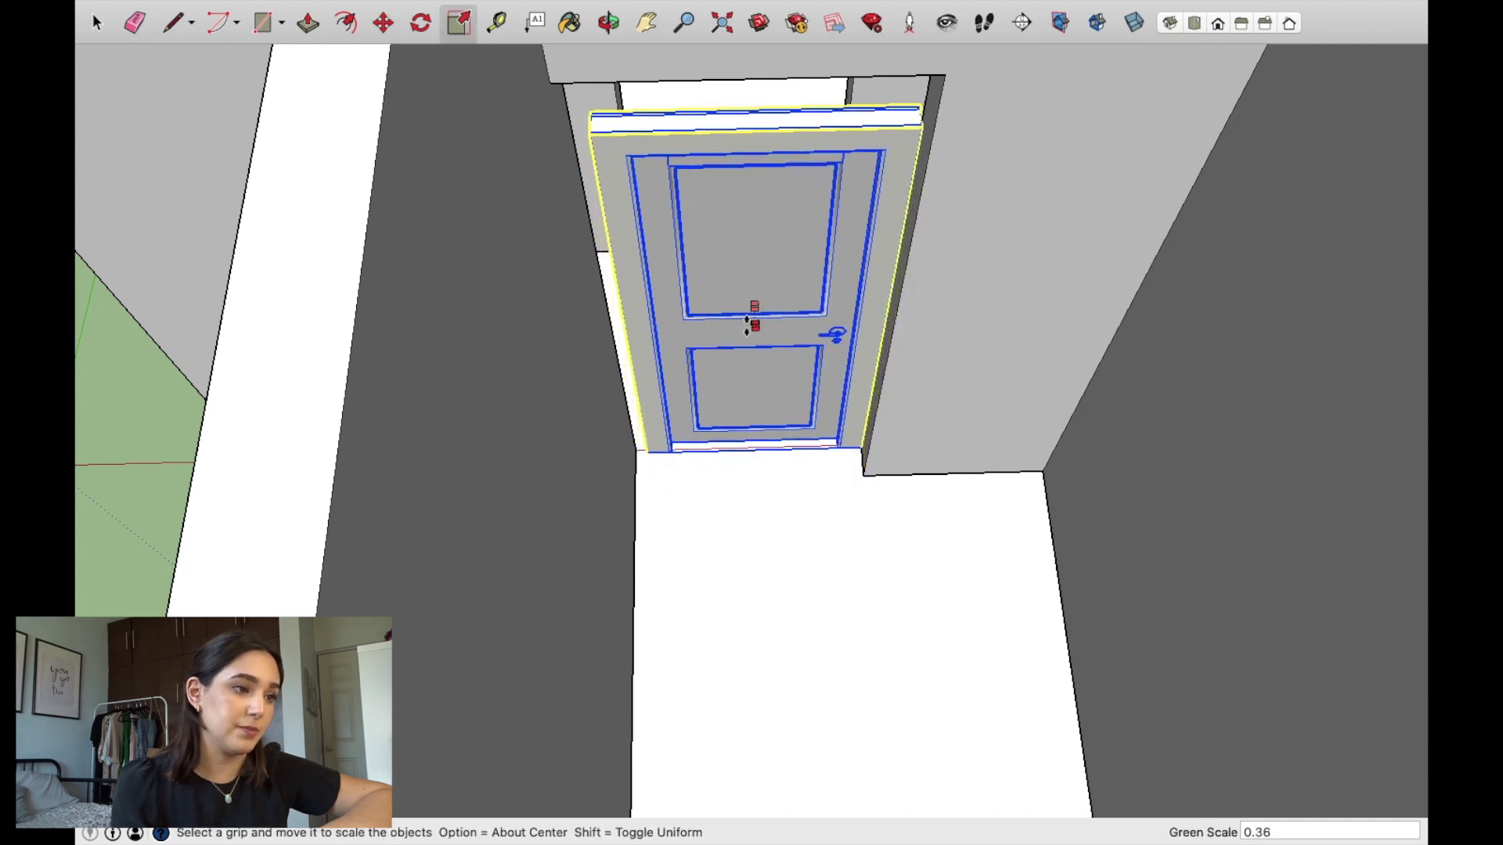
pyautogui.scroll(2, 626, 313)
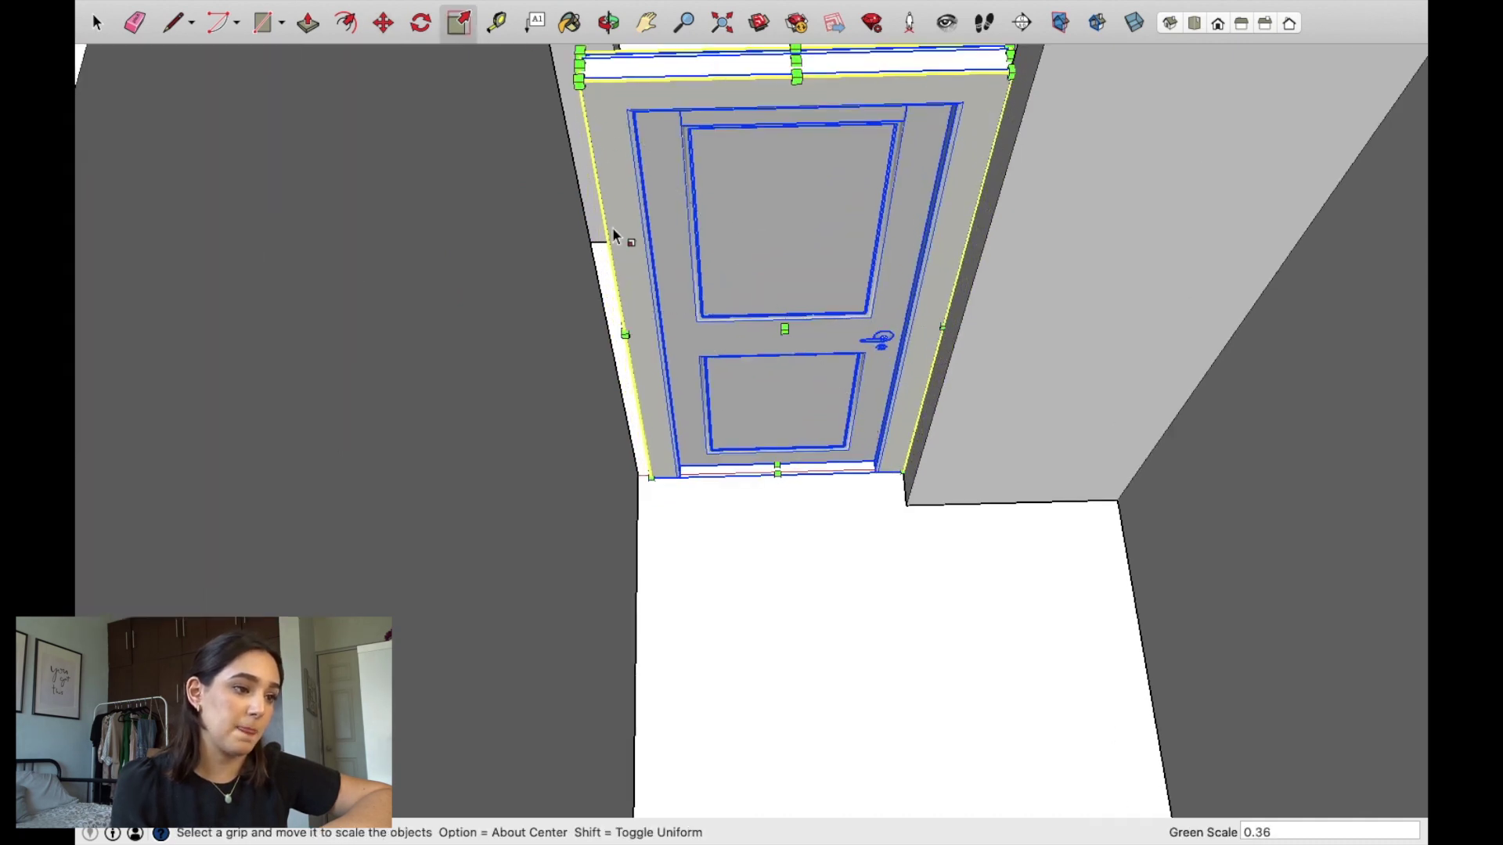
pyautogui.moveTo(625, 329); pyautogui.dragTo(576, 316)
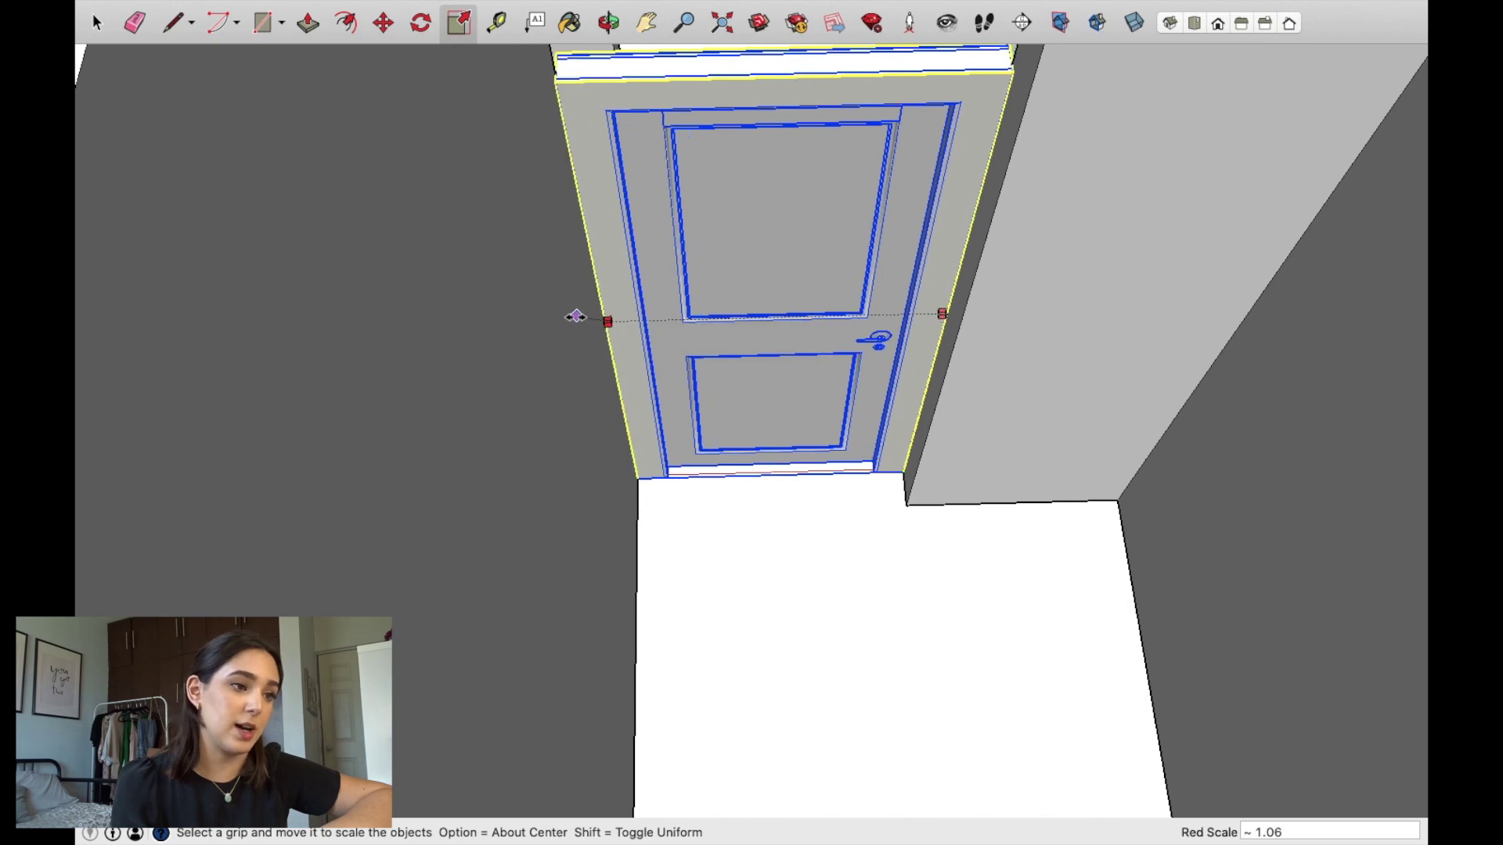
pyautogui.moveTo(570, 317)
pyautogui.mouseDown(button='middle')
pyautogui.moveTo(657, 372)
pyautogui.moveTo(607, 526)
pyautogui.moveTo(590, 344)
pyautogui.mouseUp(button='middle')
pyautogui.moveTo(844, 79)
pyautogui.mouseDown()
pyautogui.moveTo(1017, 263)
pyautogui.moveTo(1023, 41)
pyautogui.moveTo(1031, 100)
pyautogui.mouseUp()
pyautogui.moveTo(948, 135)
pyautogui.mouseDown(button='middle')
pyautogui.moveTo(1083, 416)
pyautogui.moveTo(1006, 486)
pyautogui.moveTo(1030, 389)
pyautogui.mouseUp(button='middle')
pyautogui.moveTo(846, 213); pyautogui.dragTo(853, 118)
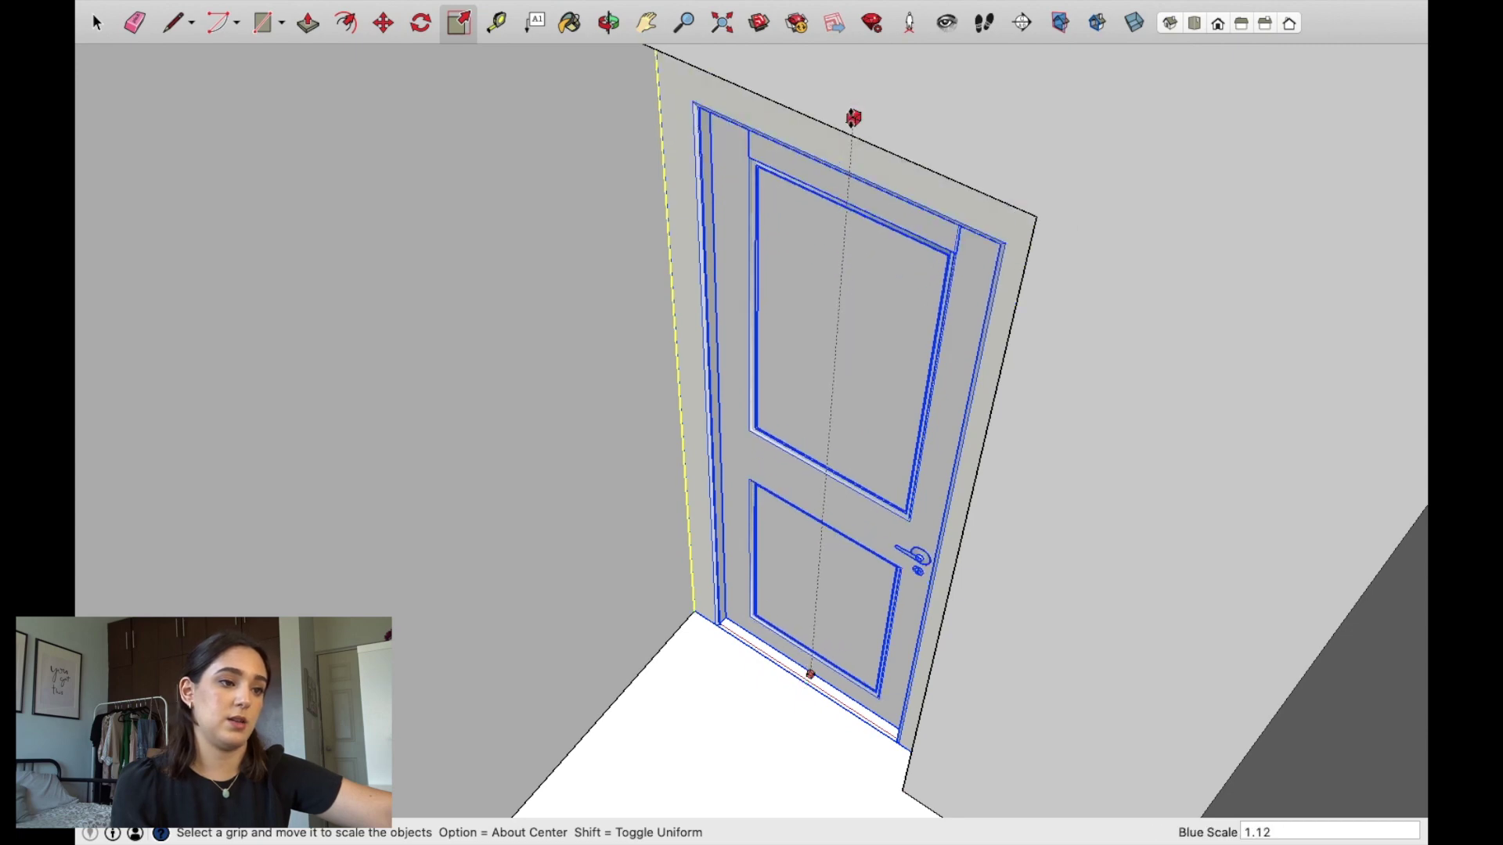
pyautogui.moveTo(853, 118)
pyautogui.mouseDown(button='middle')
pyautogui.moveTo(863, 204)
pyautogui.moveTo(943, 425)
pyautogui.moveTo(931, 332)
pyautogui.moveTo(775, 225)
pyautogui.moveTo(774, 128)
pyautogui.mouseUp(button='middle')
pyautogui.press('space')
pyautogui.click(876, 141)
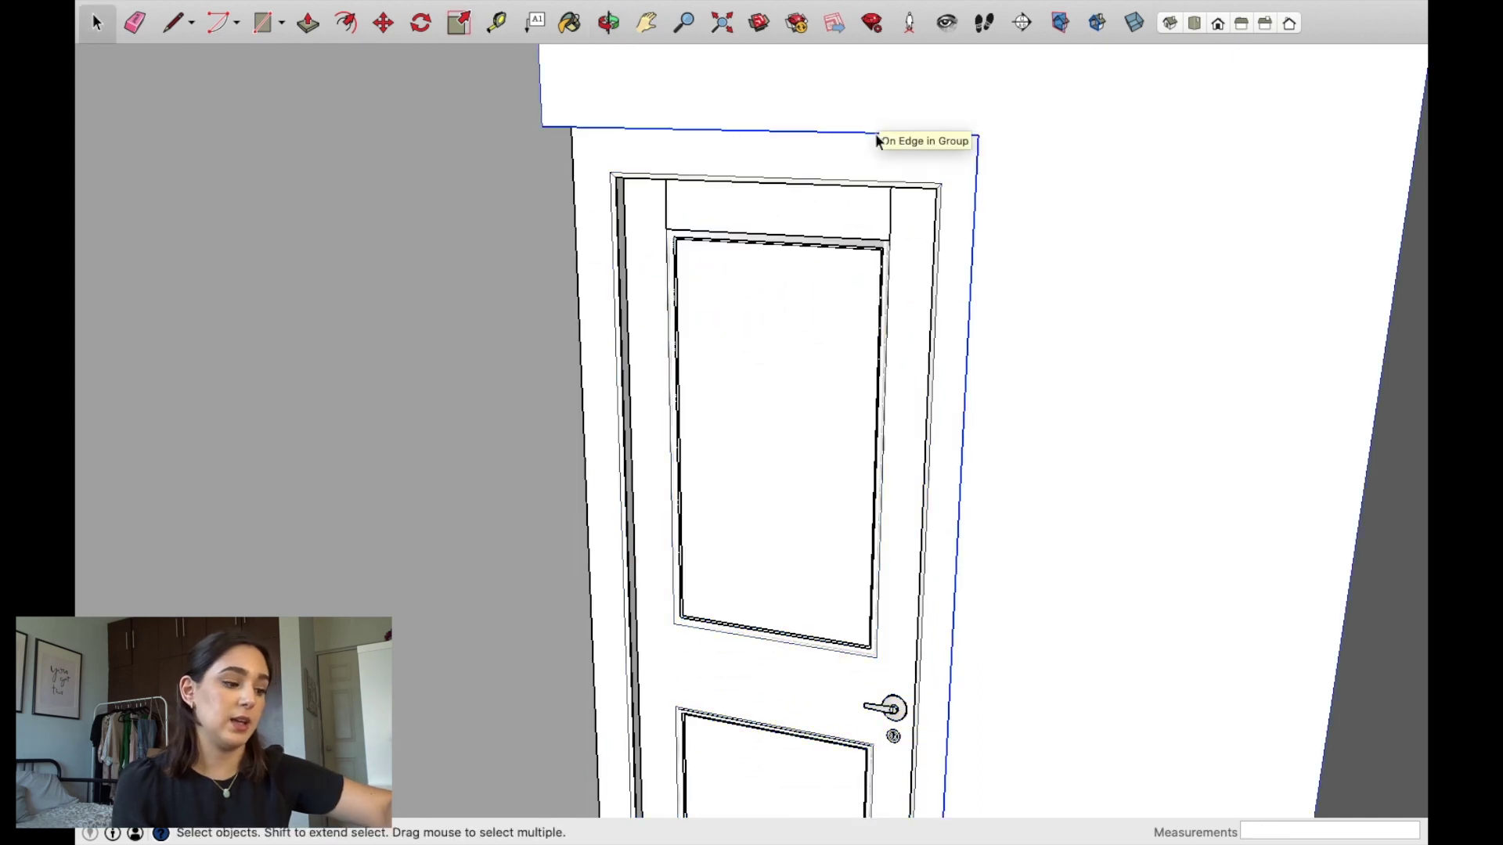
# Step: Start a move-copy of the wall by mistake, then cancel it from the top view
pyautogui.click(383, 23)
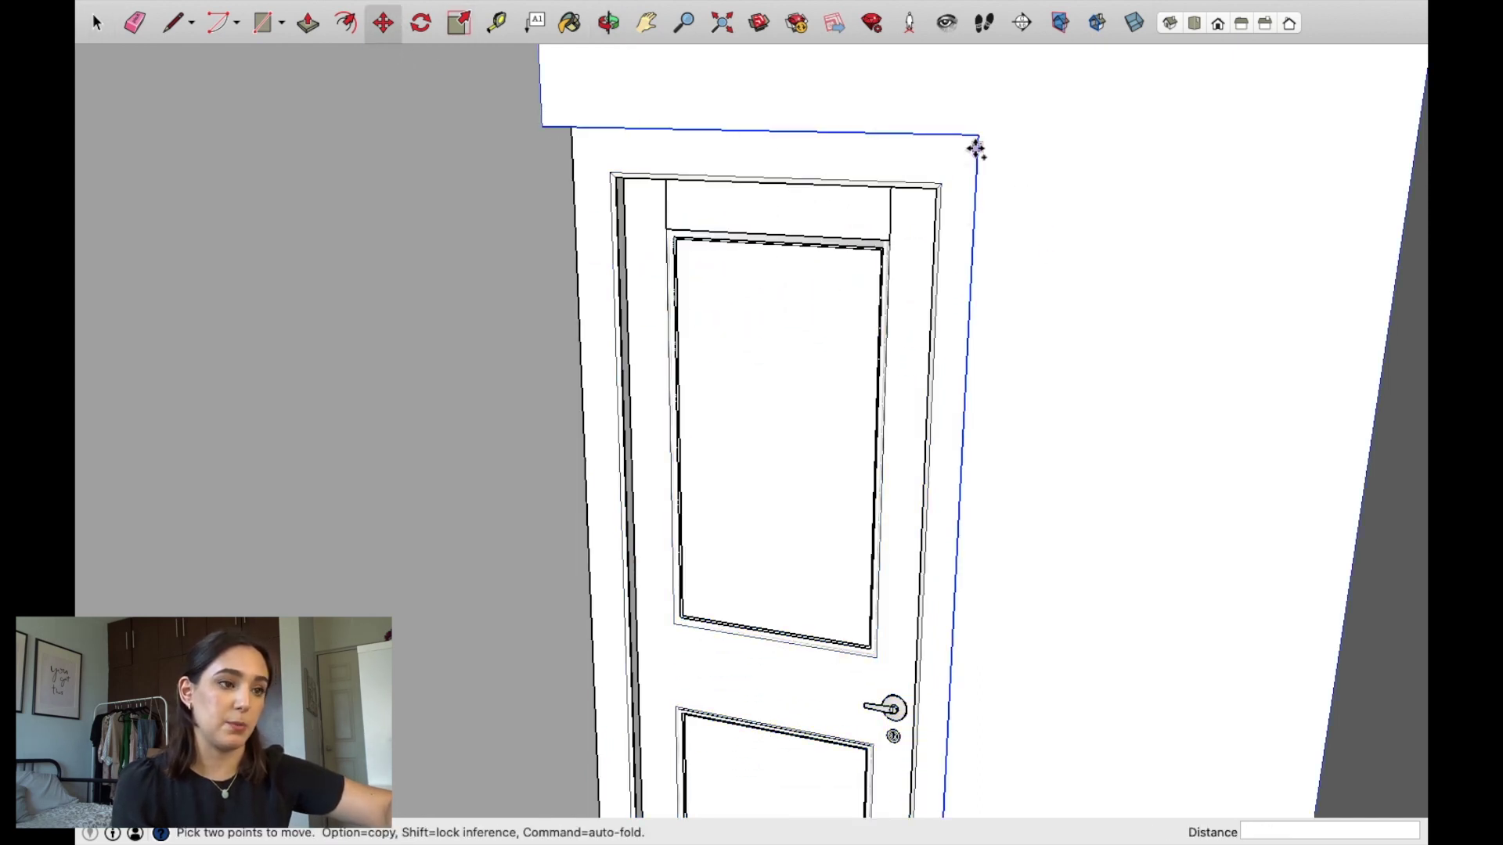
pyautogui.click(976, 137)
pyautogui.press('alt')
pyautogui.scroll(5, 978, 138)
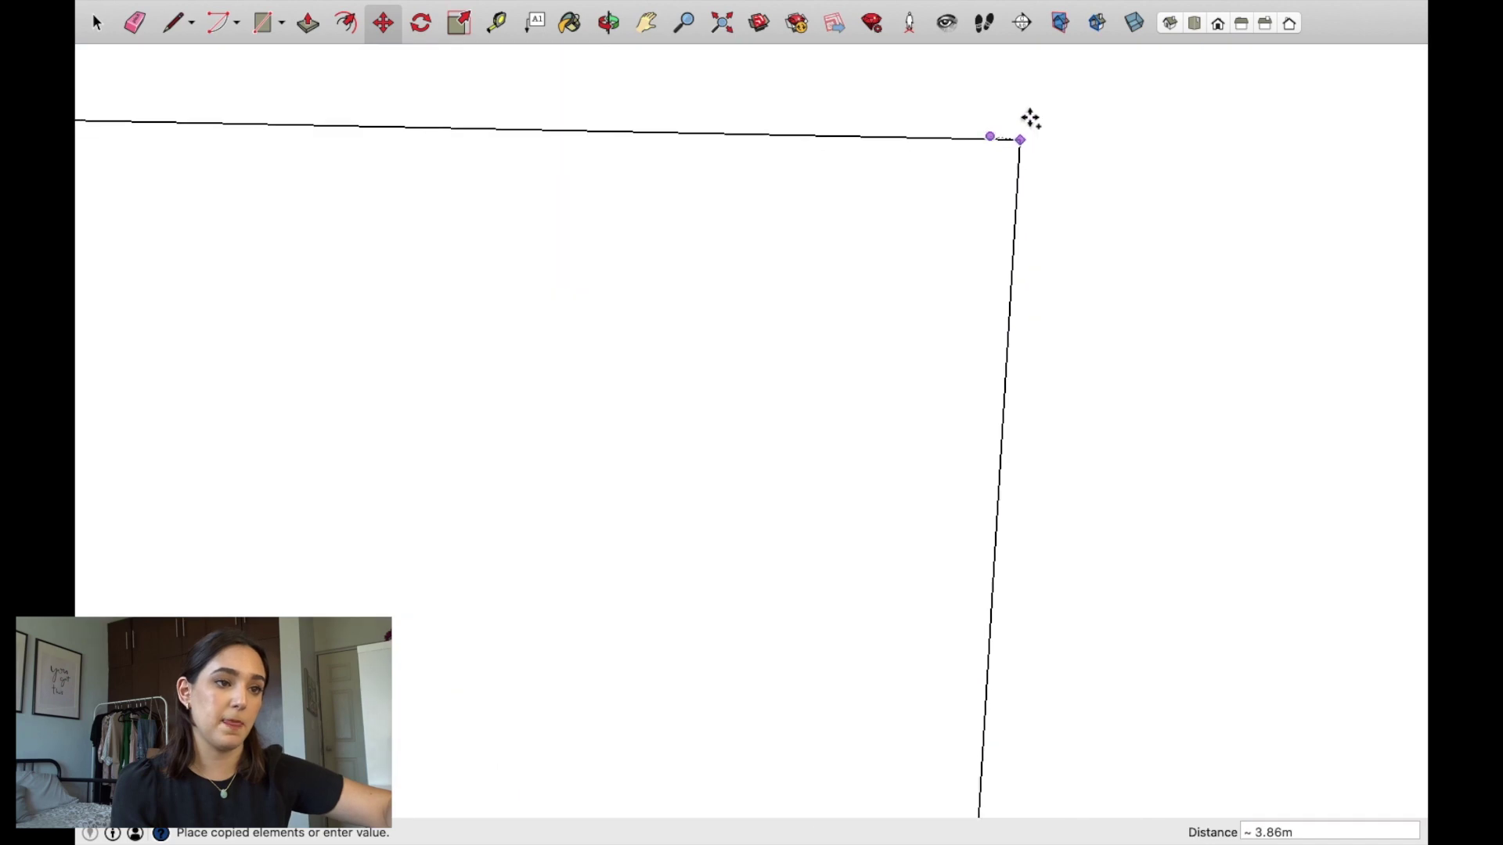
pyautogui.click(1191, 26)
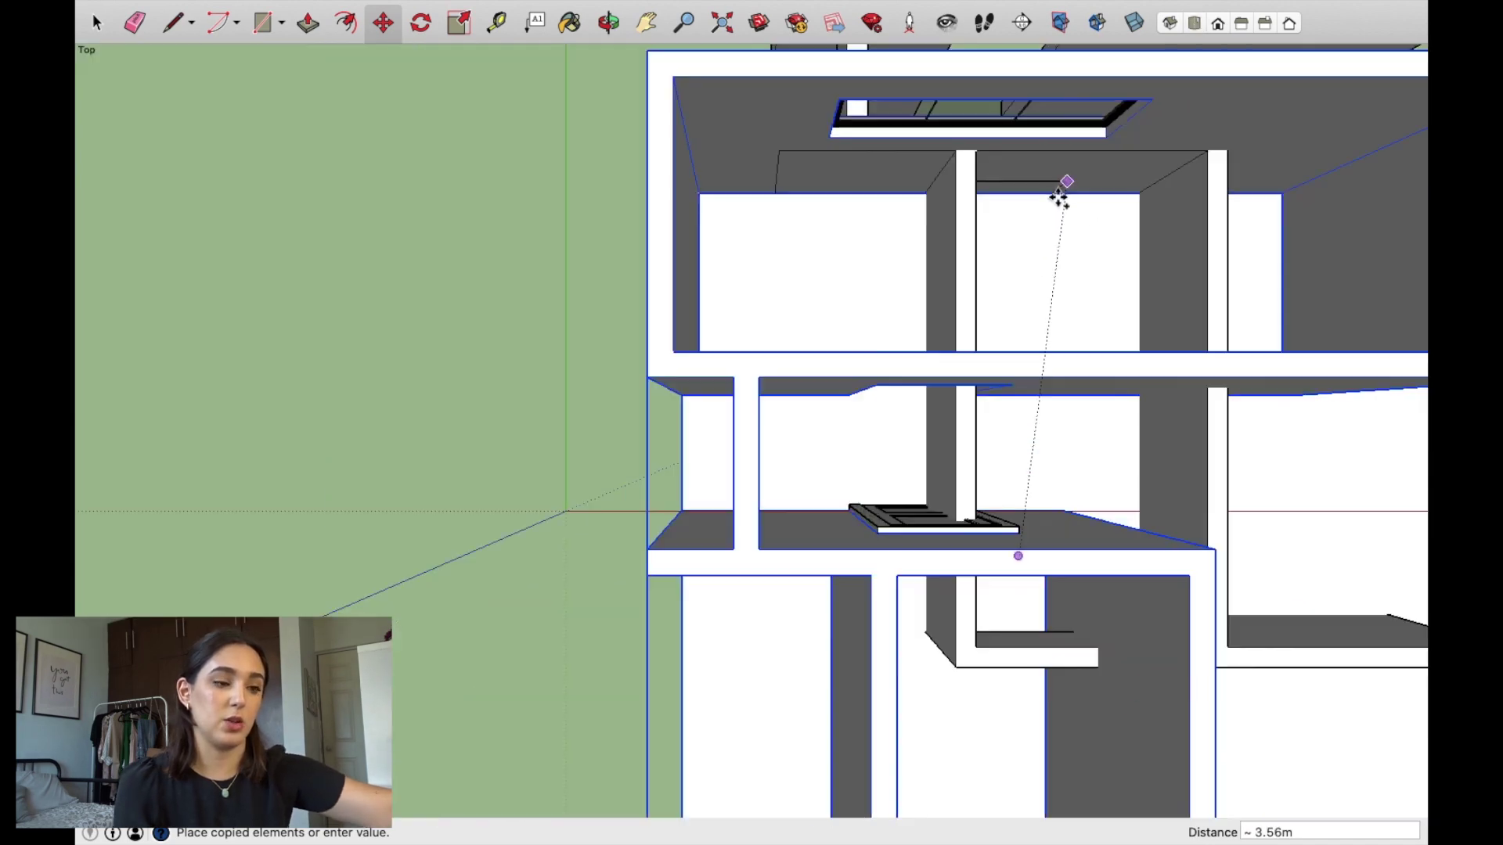
pyautogui.press('Escape')
pyautogui.moveTo(1255, 436)
pyautogui.mouseDown(button='middle')
pyautogui.moveTo(983, 546)
pyautogui.moveTo(884, 640)
pyautogui.mouseUp(button='middle')
pyautogui.press('space')
# Step: Move-copy the resized door into the neighbouring doorway and nudge it into place
pyautogui.click(884, 640)
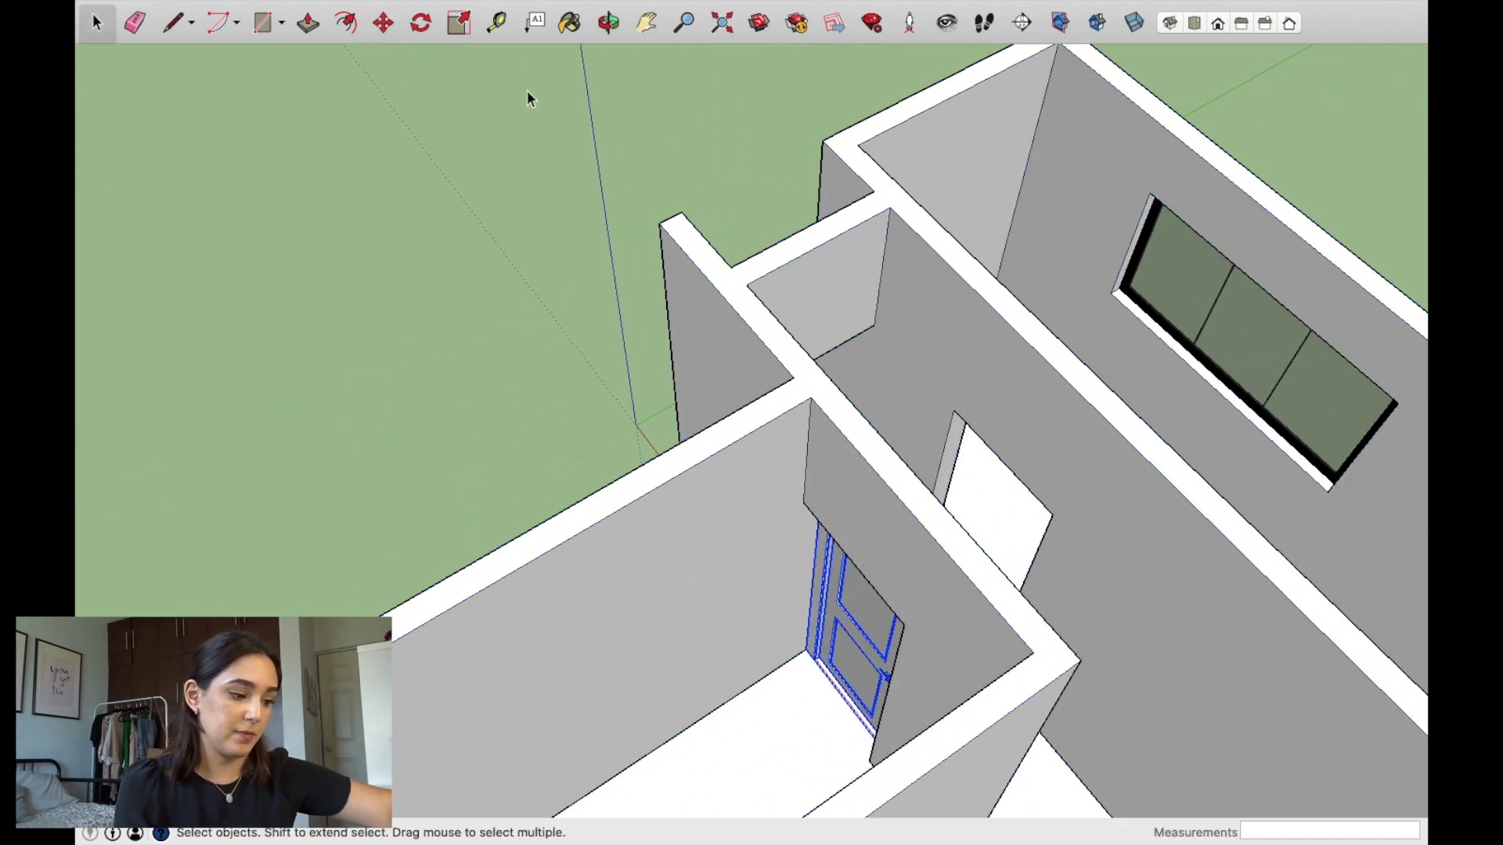
pyautogui.click(383, 25)
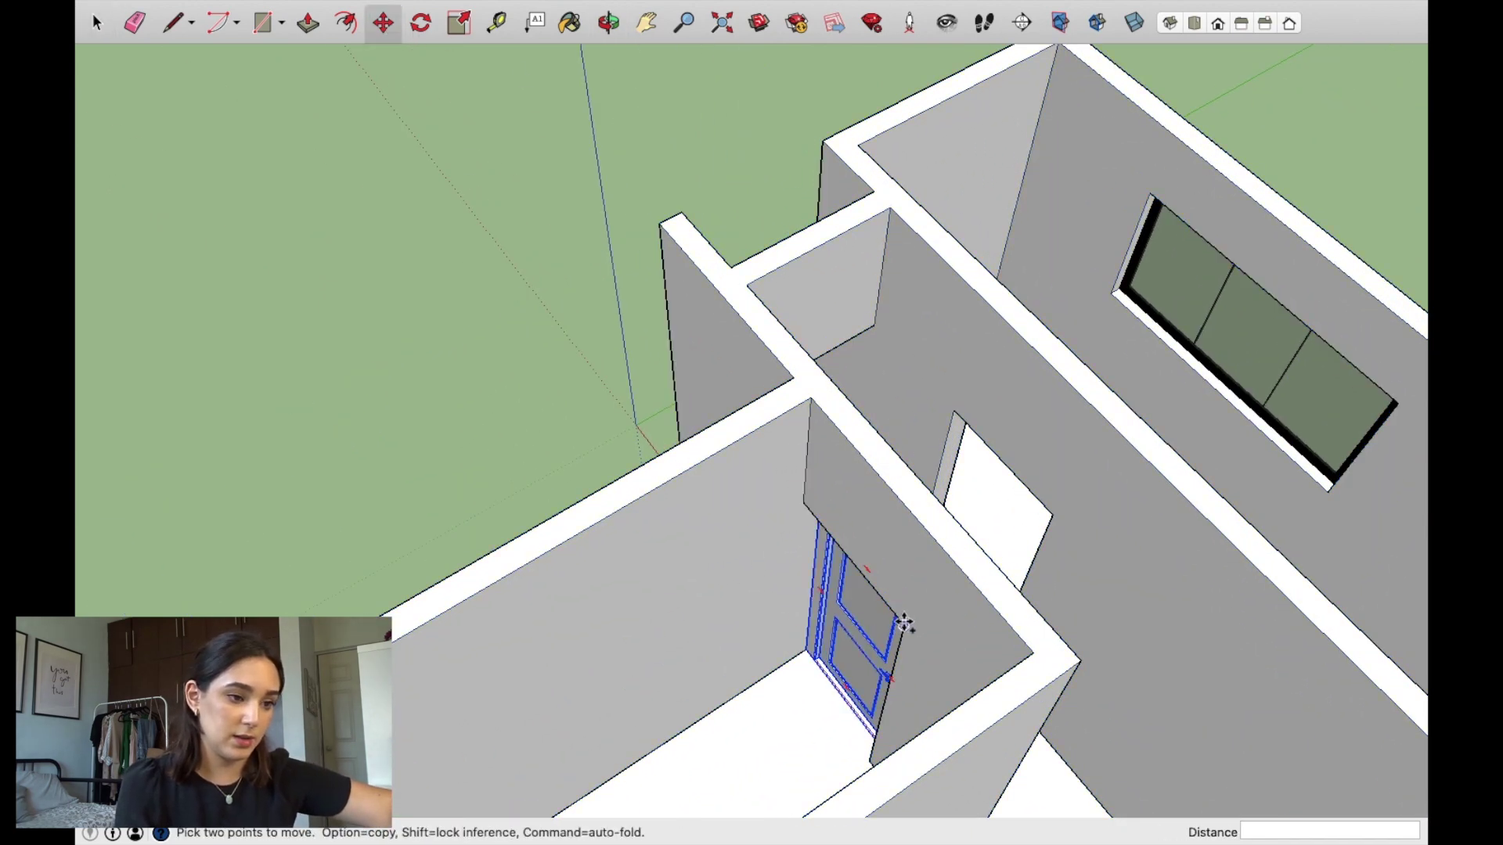
pyautogui.click(904, 624)
pyautogui.press('alt')
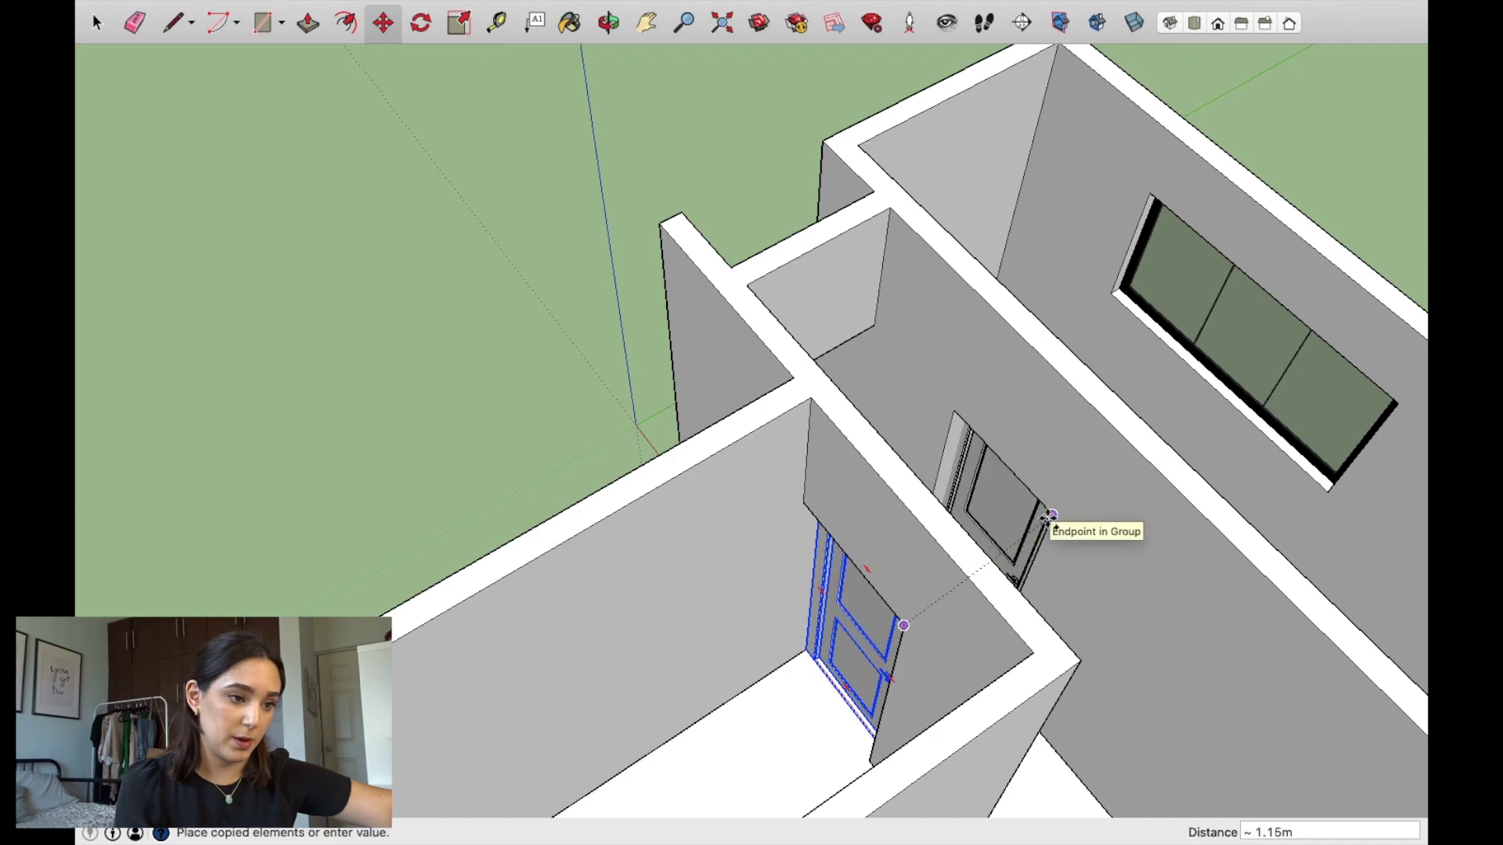
pyautogui.click(1051, 518)
pyautogui.moveTo(1090, 547)
pyautogui.mouseDown(button='middle')
pyautogui.moveTo(838, 462)
pyautogui.moveTo(855, 503)
pyautogui.mouseUp(button='middle')
pyautogui.moveTo(751, 590); pyautogui.dragTo(614, 591, button='middle')
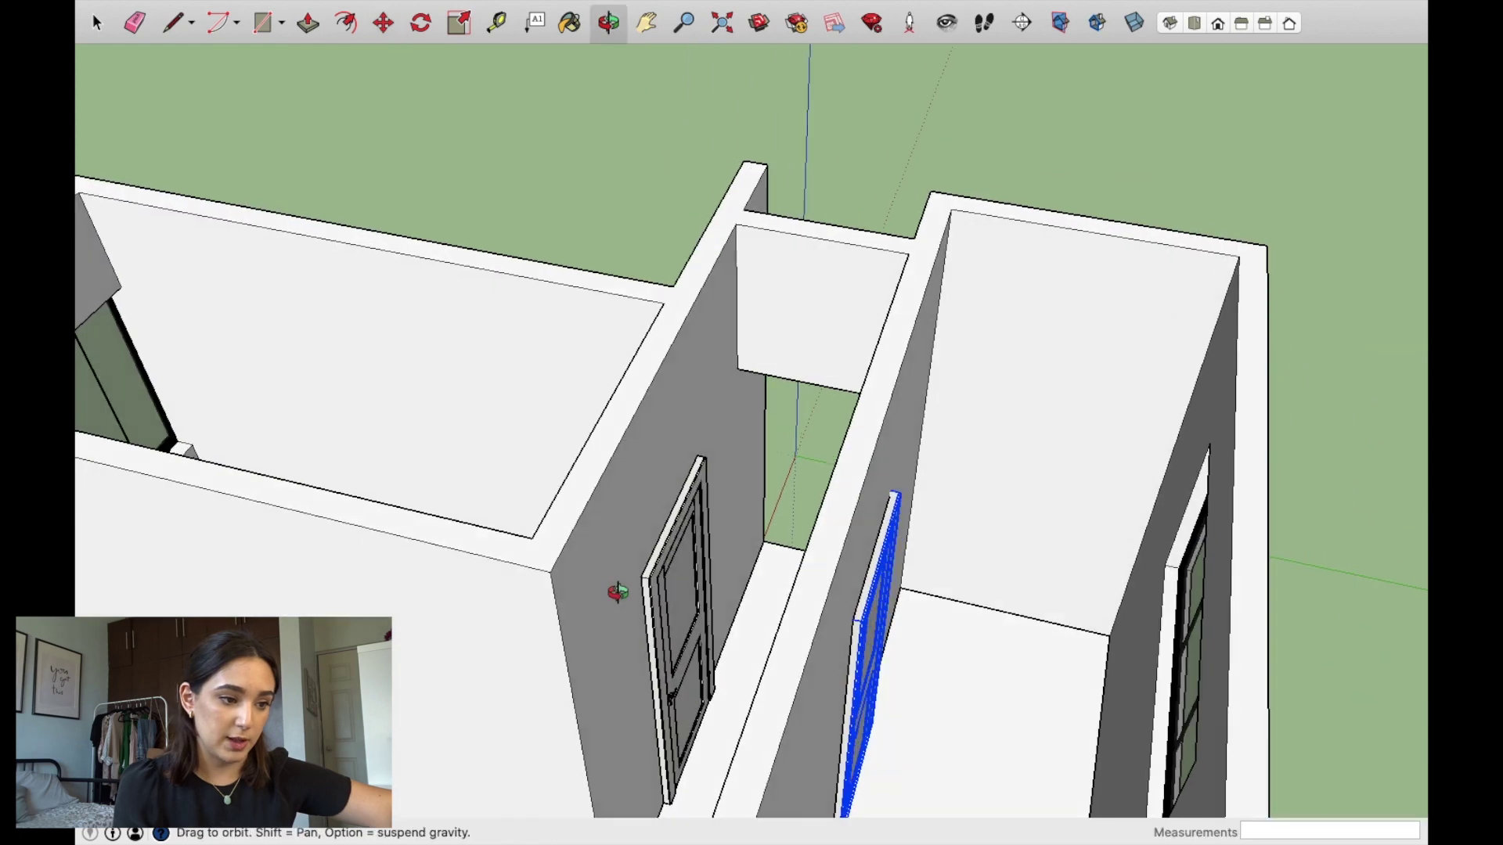
pyautogui.scroll(2, 986, 680)
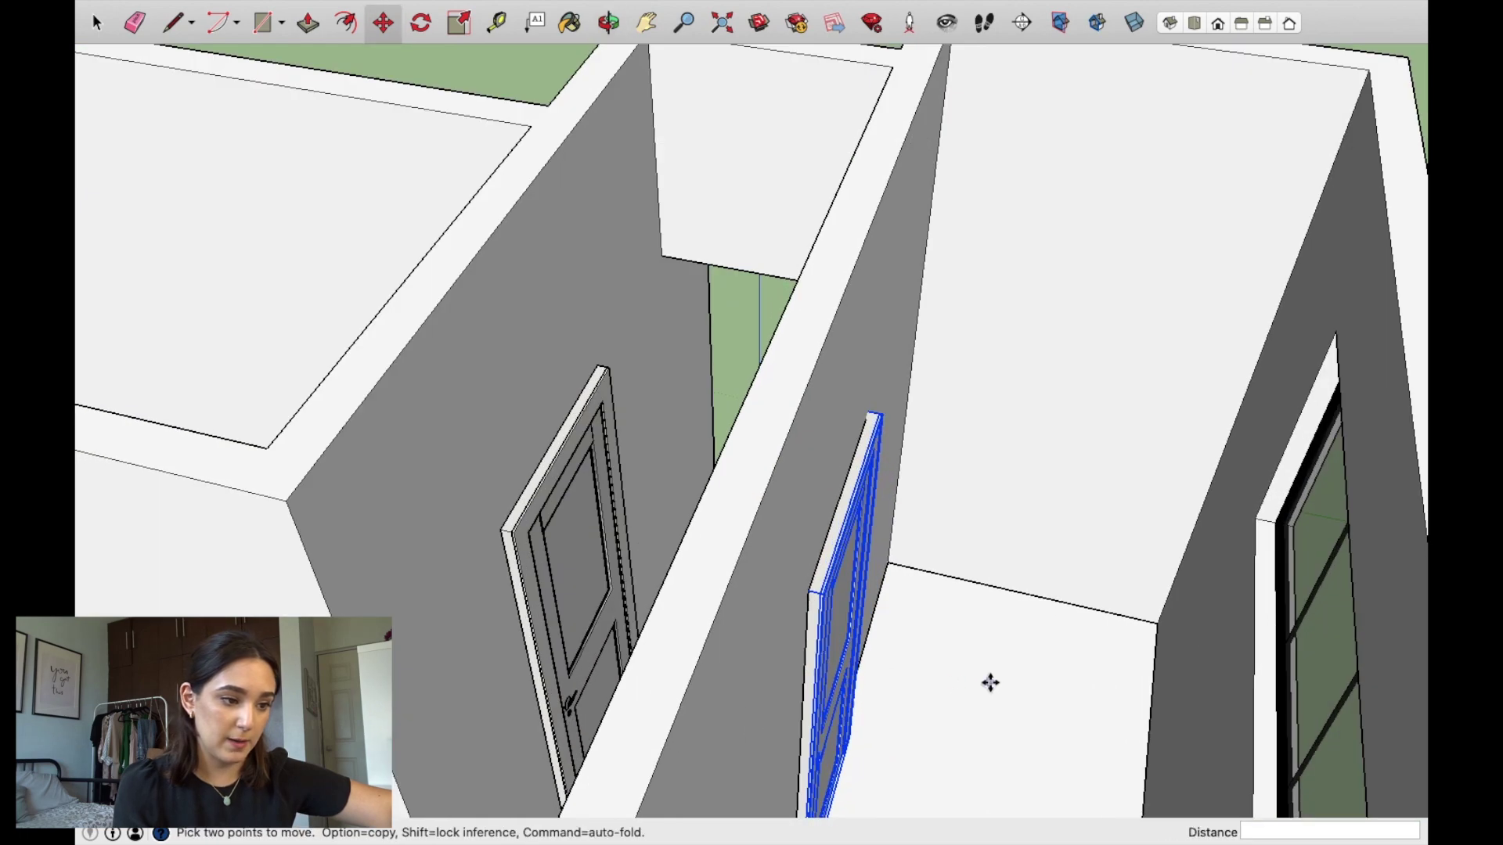
pyautogui.click(825, 593)
pyautogui.moveTo(680, 615); pyautogui.dragTo(1050, 607, button='middle')
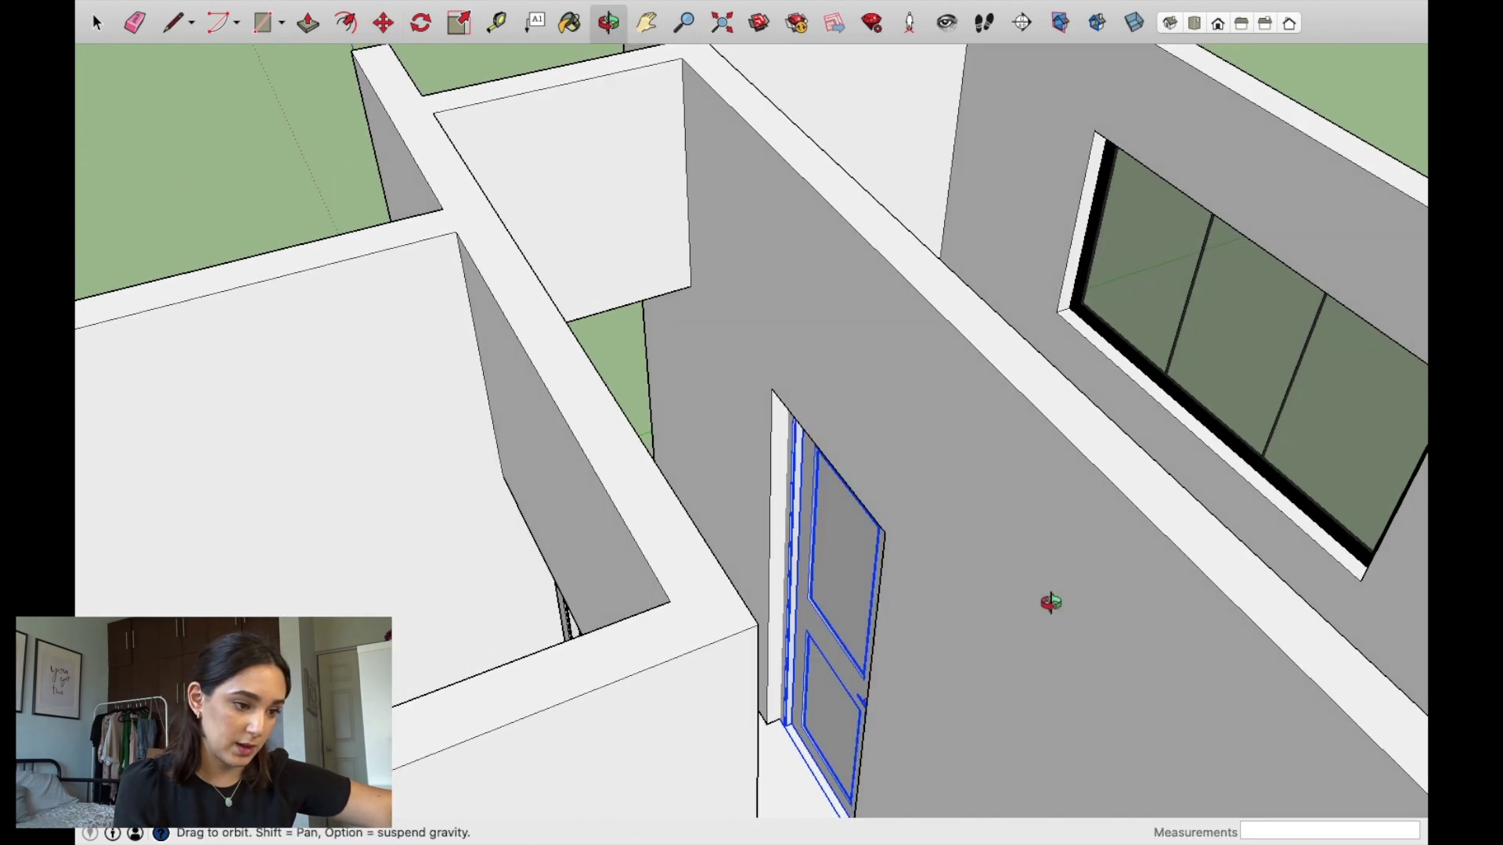
pyautogui.scroll(3, 775, 762)
pyautogui.scroll(3, 757, 724)
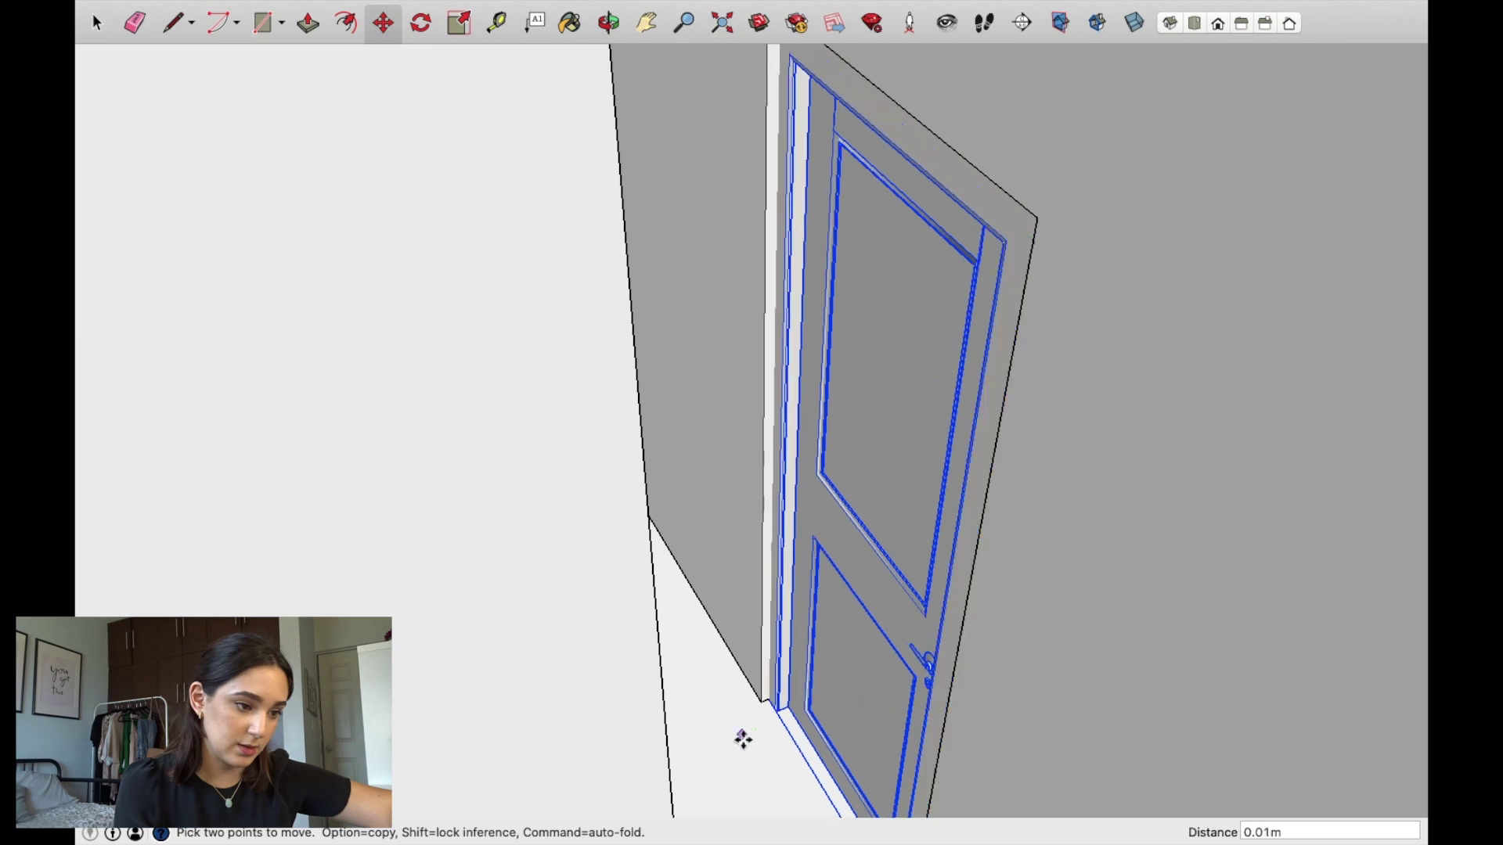
pyautogui.scroll(-5, 743, 742)
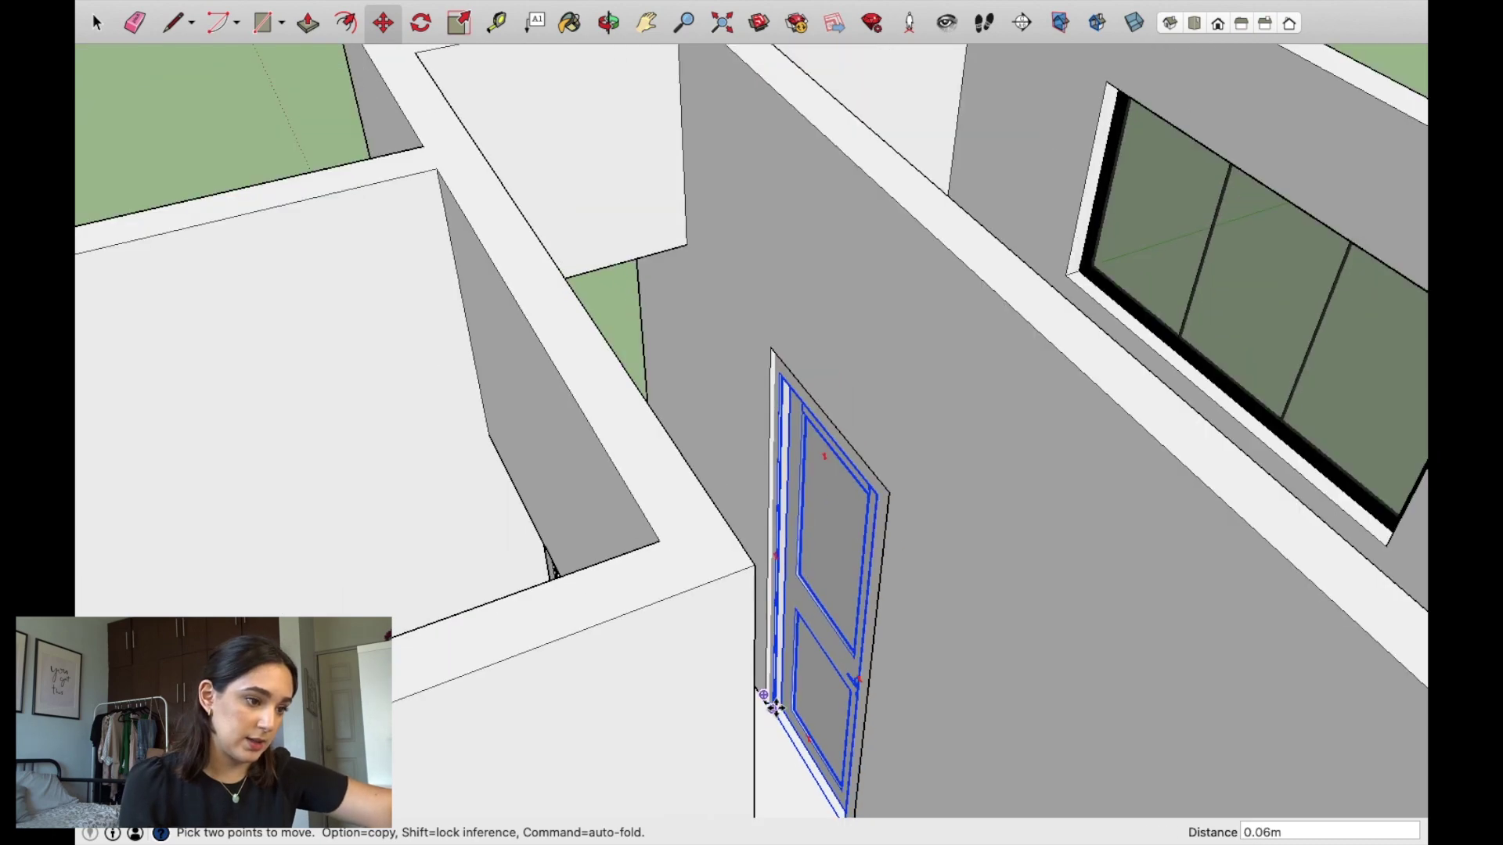
pyautogui.press('space')
# Step: Copy and paste another door copy for the opening at the hallway's end
pyautogui.moveTo(861, 548)
pyautogui.mouseDown(button='middle')
pyautogui.moveTo(919, 635)
pyautogui.moveTo(436, 674)
pyautogui.moveTo(420, 597)
pyautogui.mouseUp(button='middle')
pyautogui.press('m')
pyautogui.scroll(4, 732, 720)
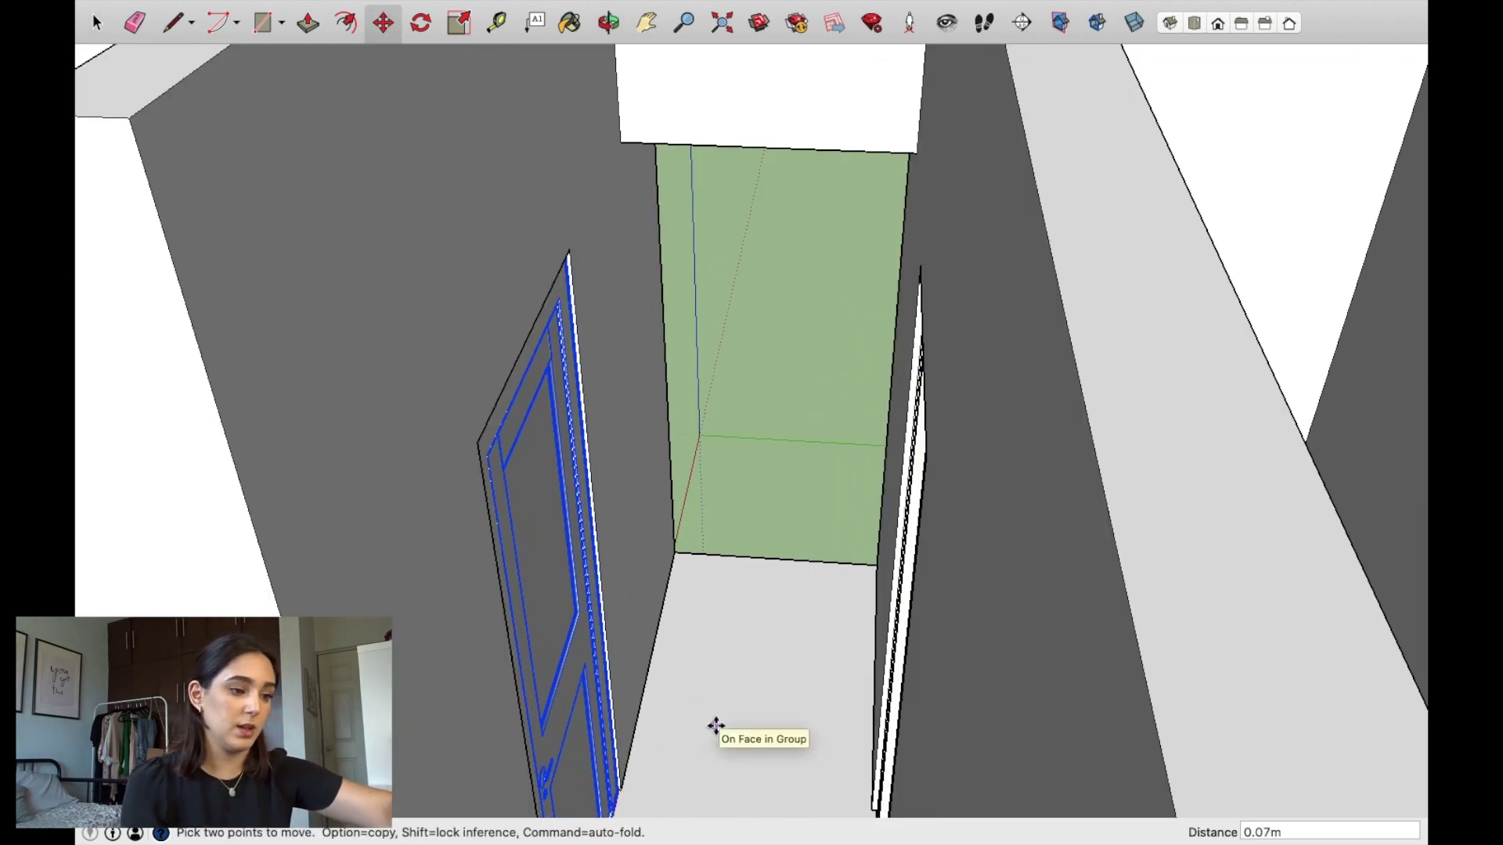
pyautogui.press('super+z')
pyautogui.press('space')
pyautogui.click(587, 741)
pyautogui.press('super+c')
pyautogui.press('super+v')
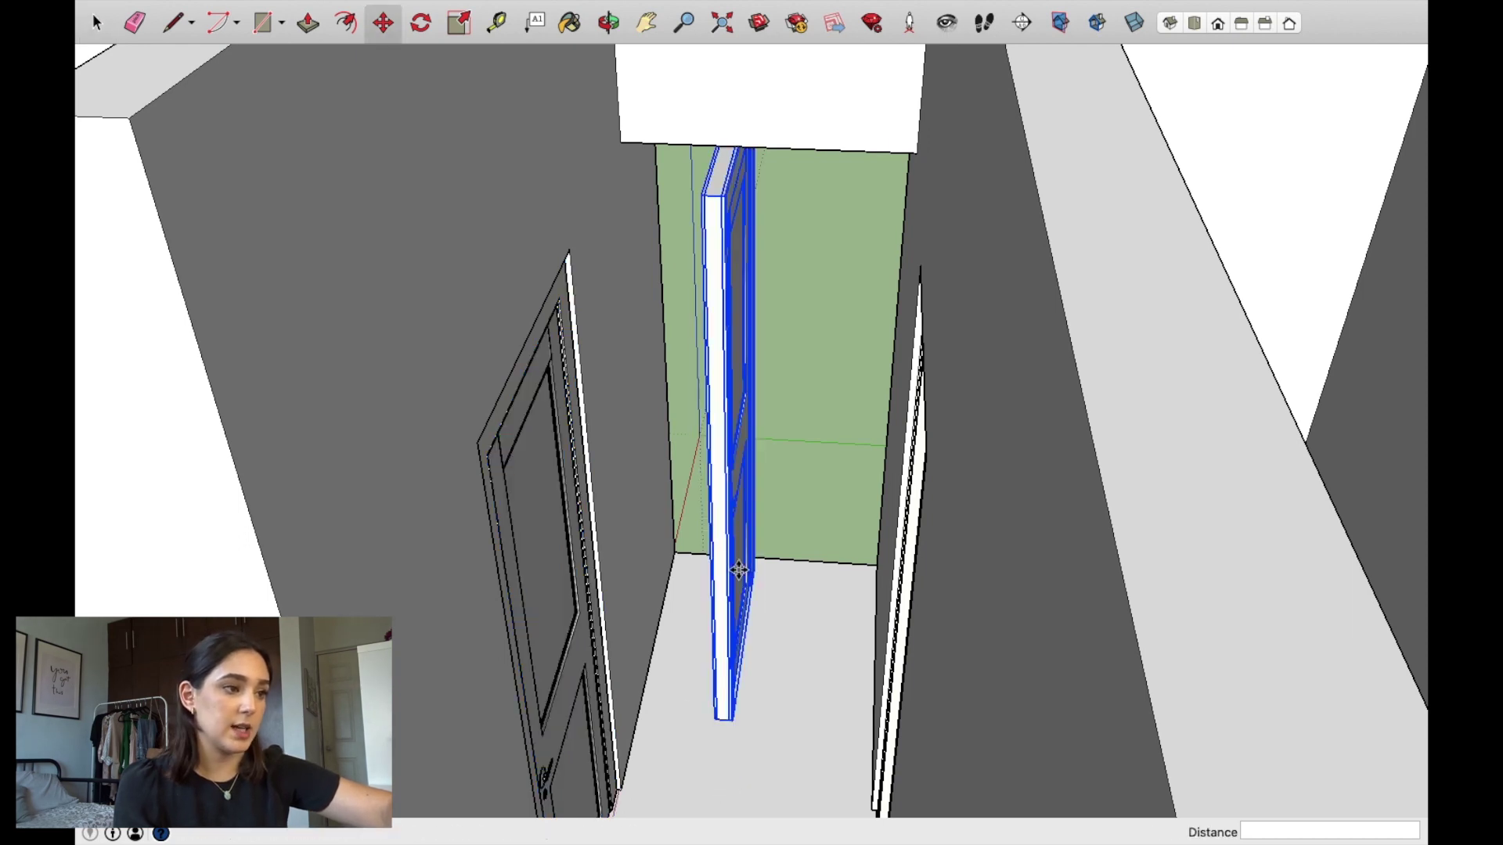
pyautogui.click(738, 570)
pyautogui.click(420, 25)
pyautogui.click(783, 694)
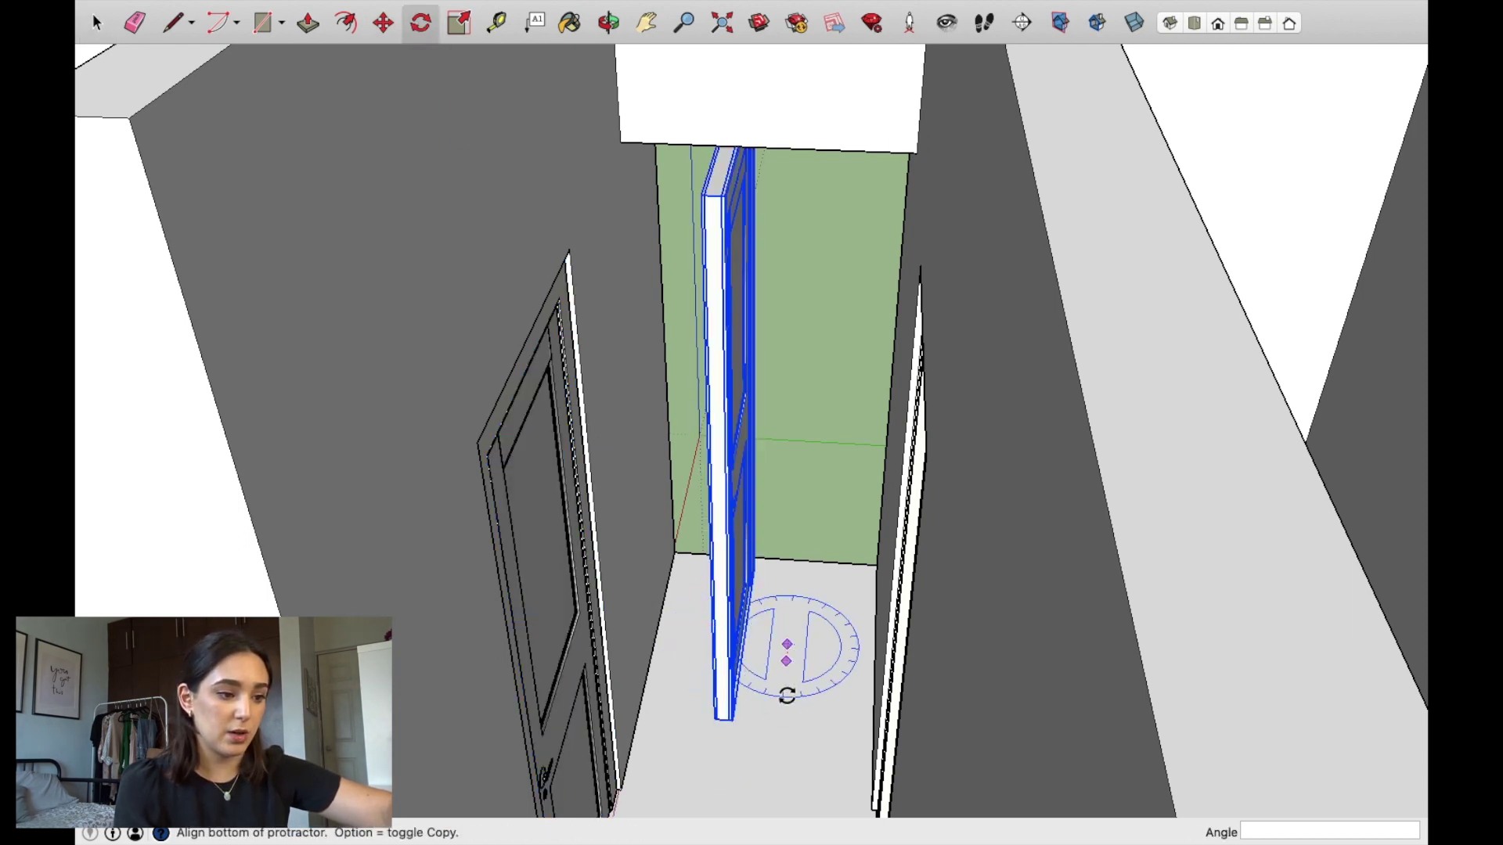
pyautogui.click(787, 644)
pyautogui.click(828, 654)
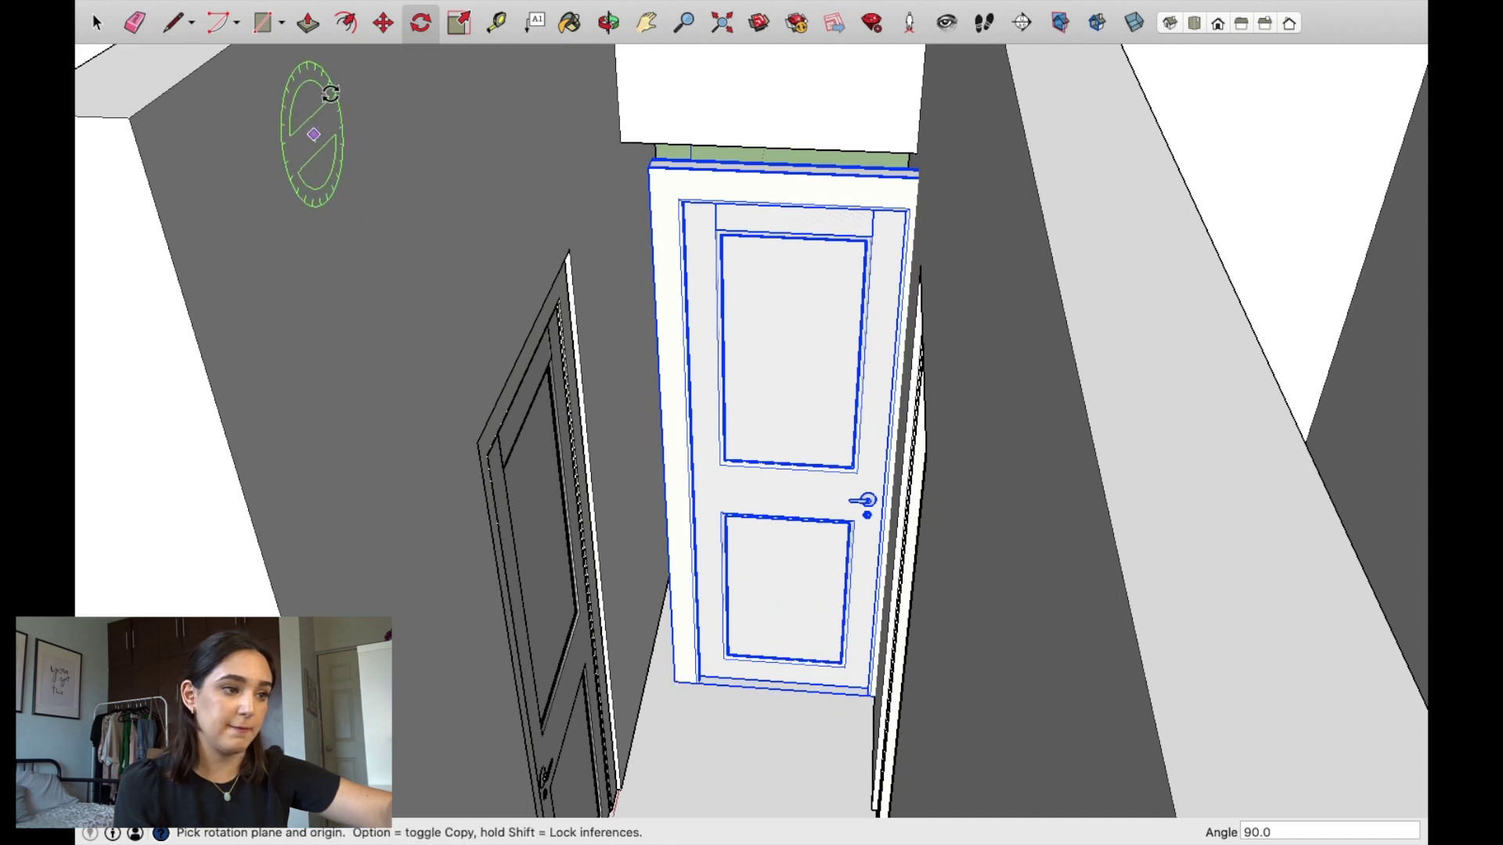
pyautogui.click(382, 21)
pyautogui.click(649, 169)
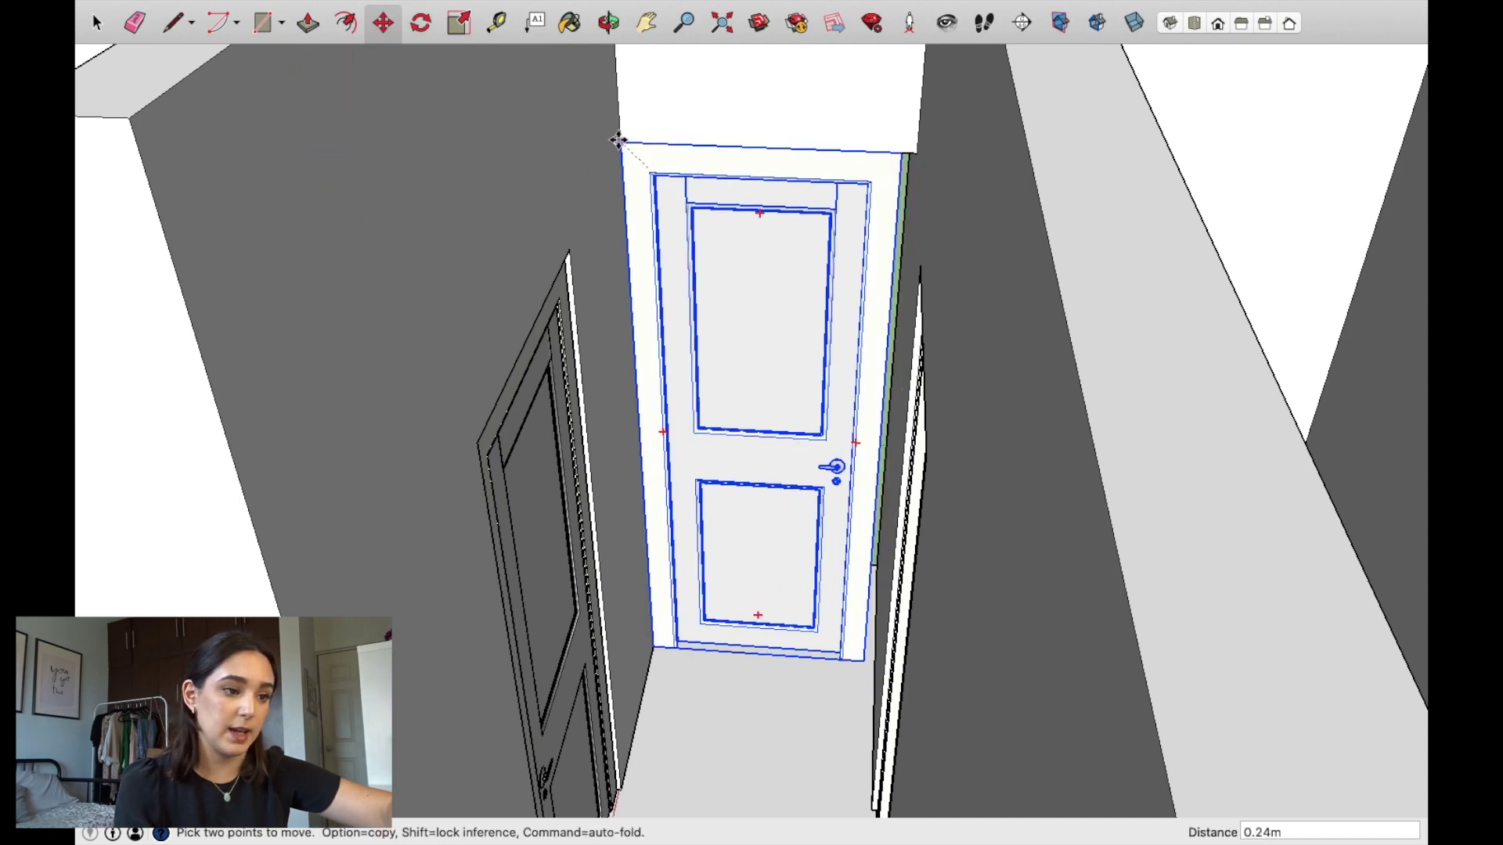
pyautogui.moveTo(798, 583)
pyautogui.mouseDown(button='middle')
pyautogui.moveTo(731, 627)
pyautogui.moveTo(795, 614)
pyautogui.mouseUp(button='middle')
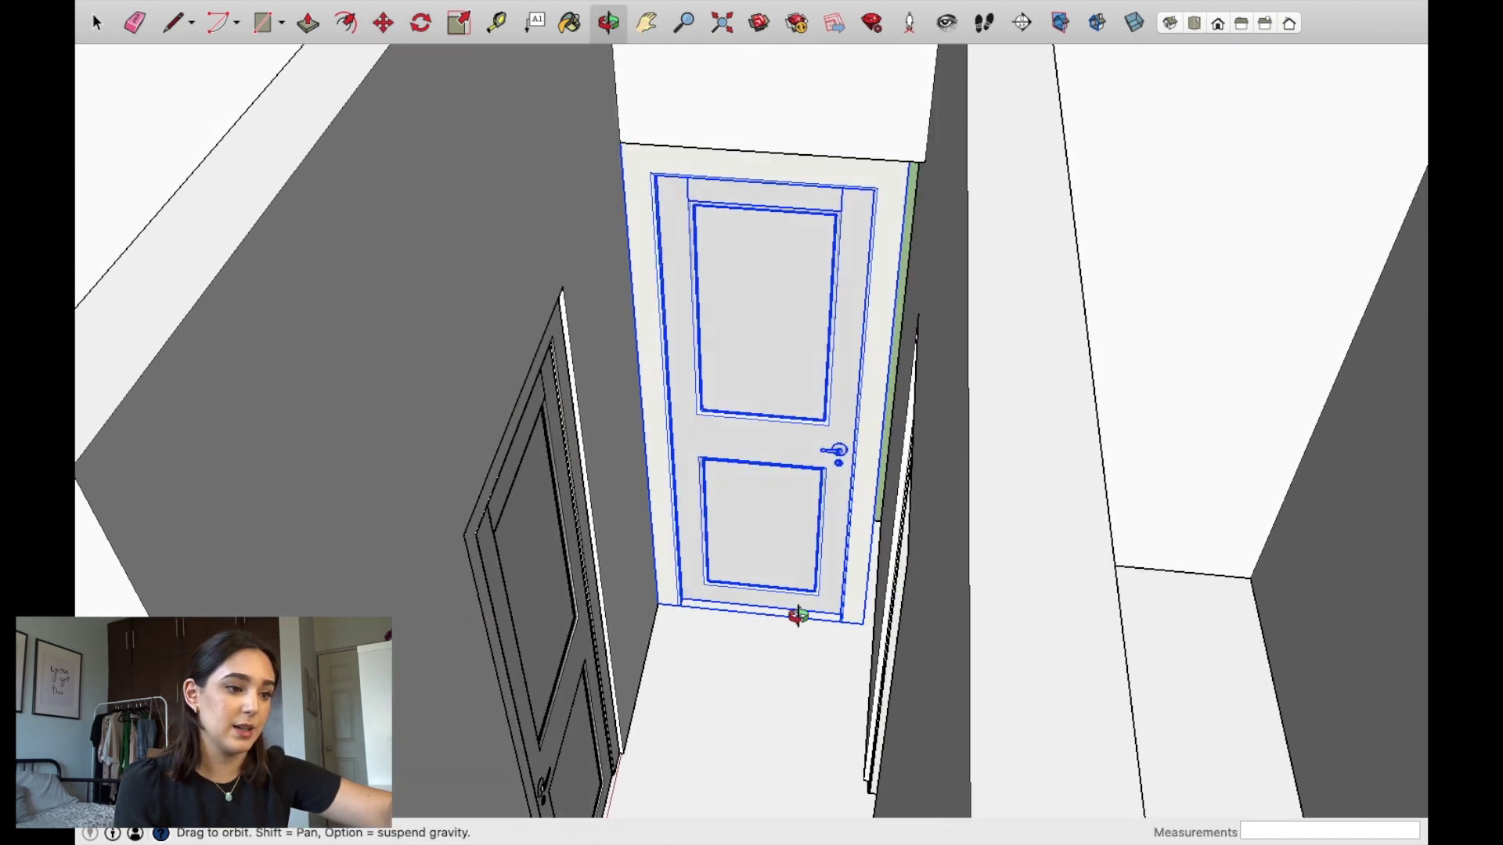
pyautogui.scroll(3, 822, 469)
pyautogui.moveTo(851, 387); pyautogui.dragTo(822, 375, button='middle')
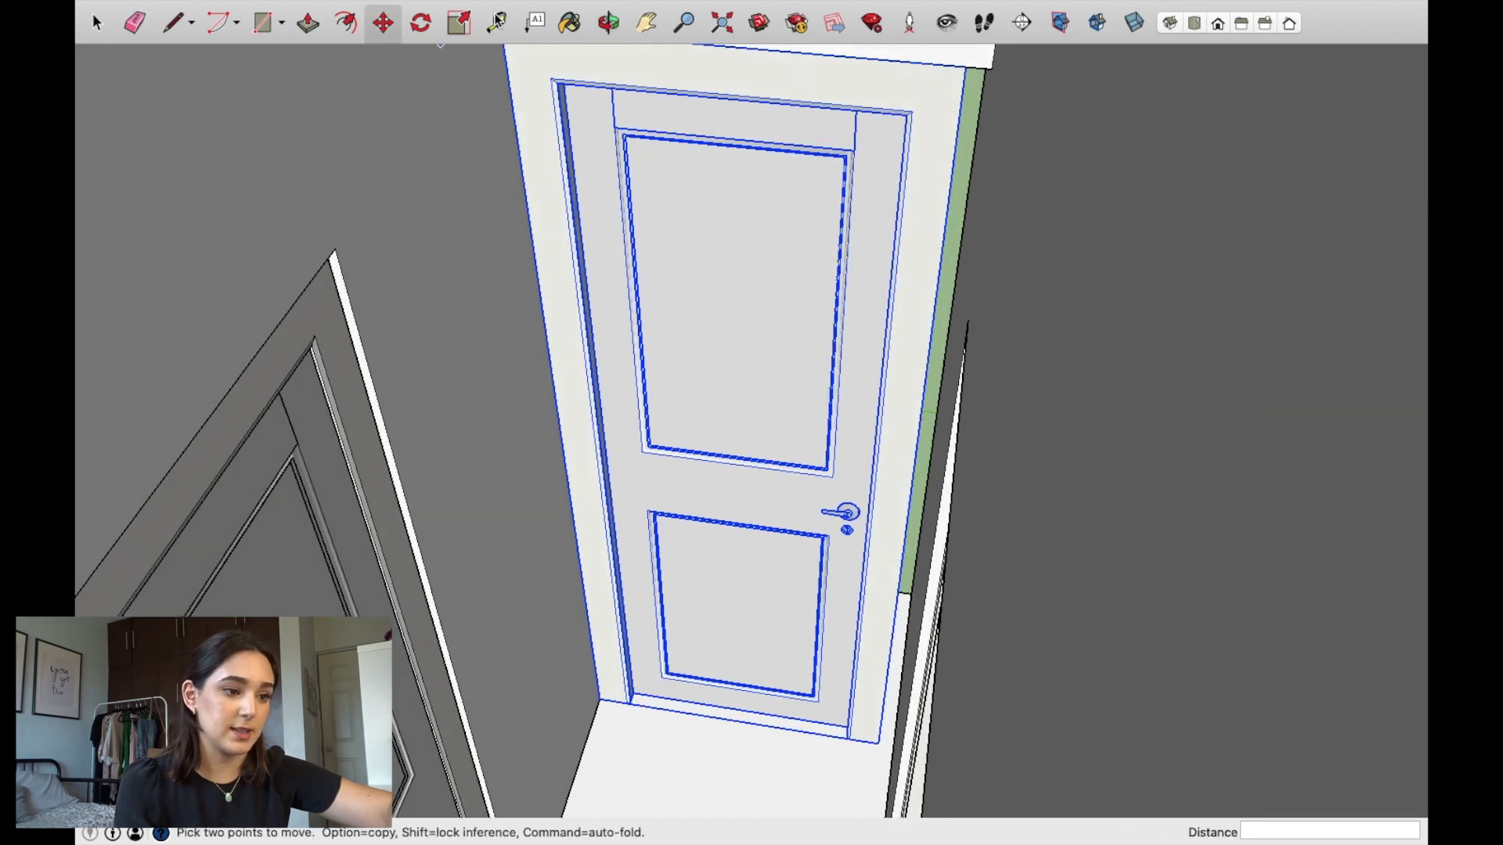
pyautogui.click(469, 26)
pyautogui.moveTo(927, 490)
pyautogui.mouseDown()
pyautogui.moveTo(916, 479)
pyautogui.moveTo(930, 486)
pyautogui.mouseUp()
pyautogui.press('space')
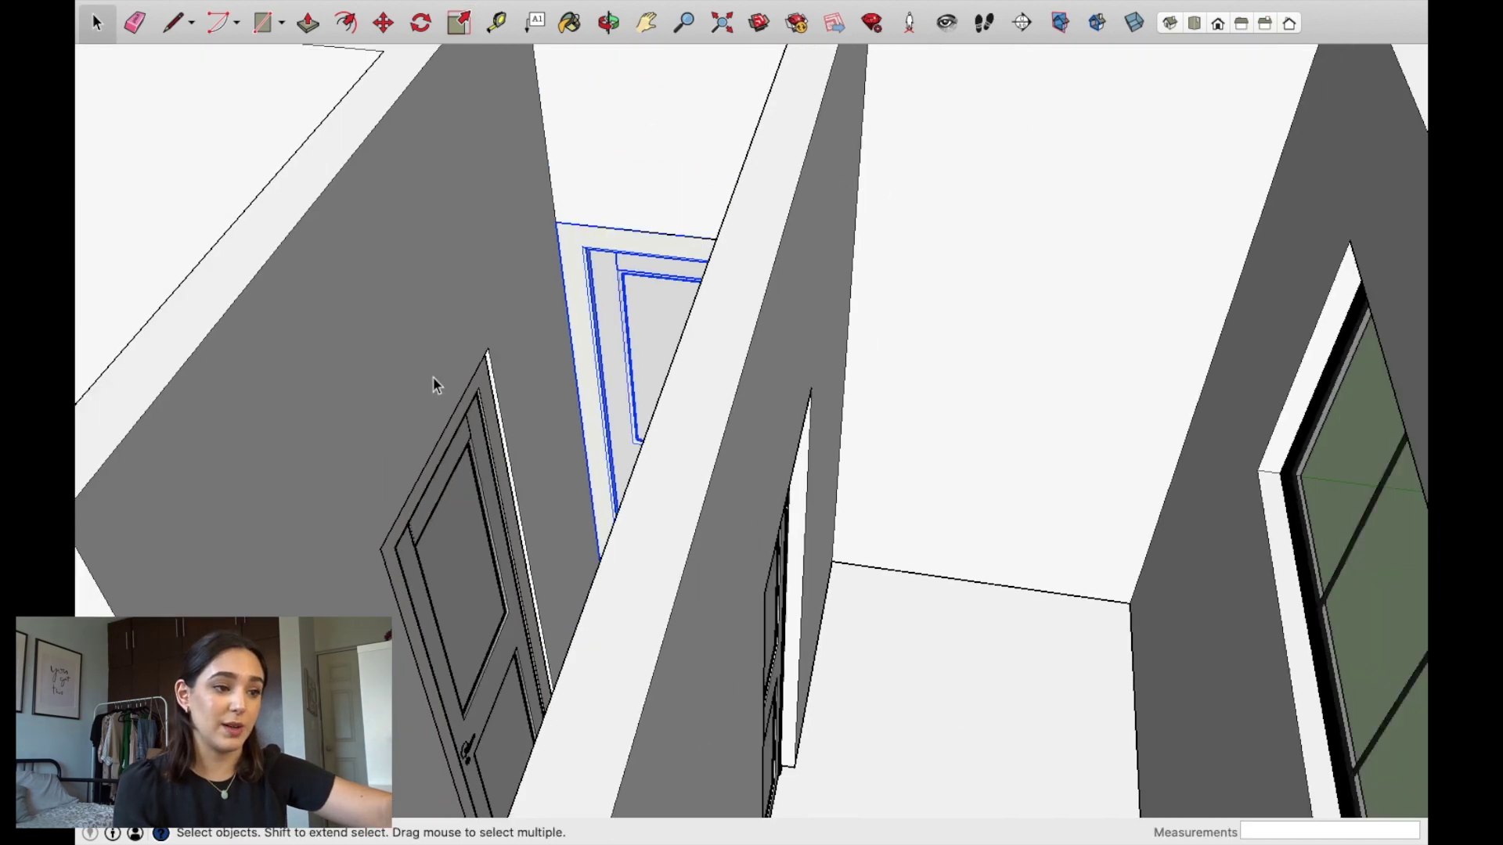
pyautogui.moveTo(434, 377)
pyautogui.mouseDown(button='middle')
pyautogui.moveTo(848, 490)
pyautogui.moveTo(862, 519)
pyautogui.mouseUp(button='middle')
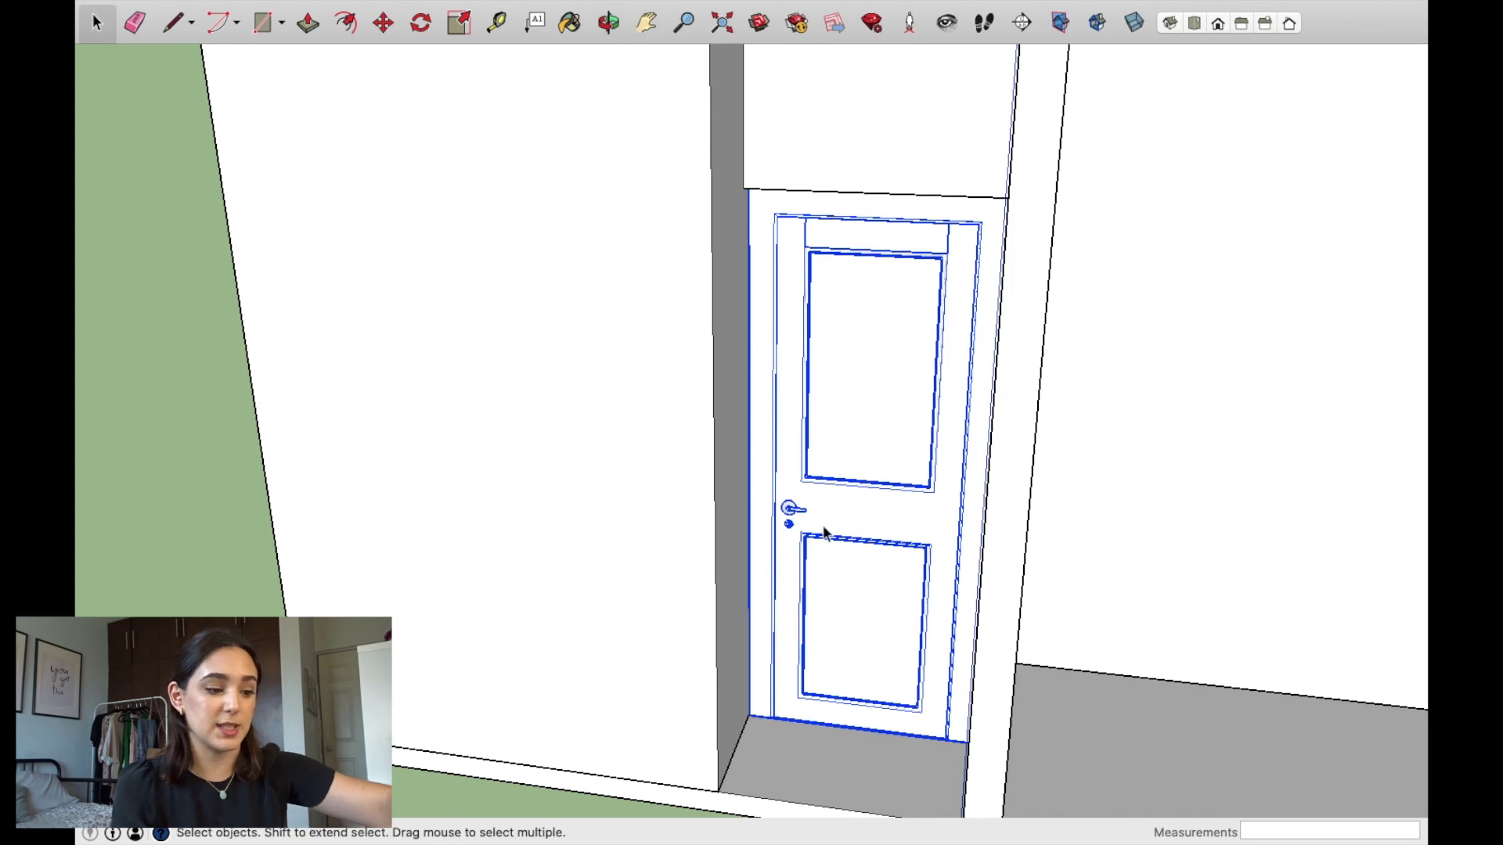
pyautogui.scroll(3, 824, 533)
pyautogui.moveTo(801, 563); pyautogui.dragTo(812, 631, button='middle')
pyautogui.moveTo(923, 684)
pyautogui.keyDown('shift'); pyautogui.mouseDown(button='middle')
pyautogui.moveTo(799, 557)
pyautogui.moveTo(765, 444)
pyautogui.moveTo(775, 427)
pyautogui.mouseUp(button='middle'); pyautogui.keyUp('shift')
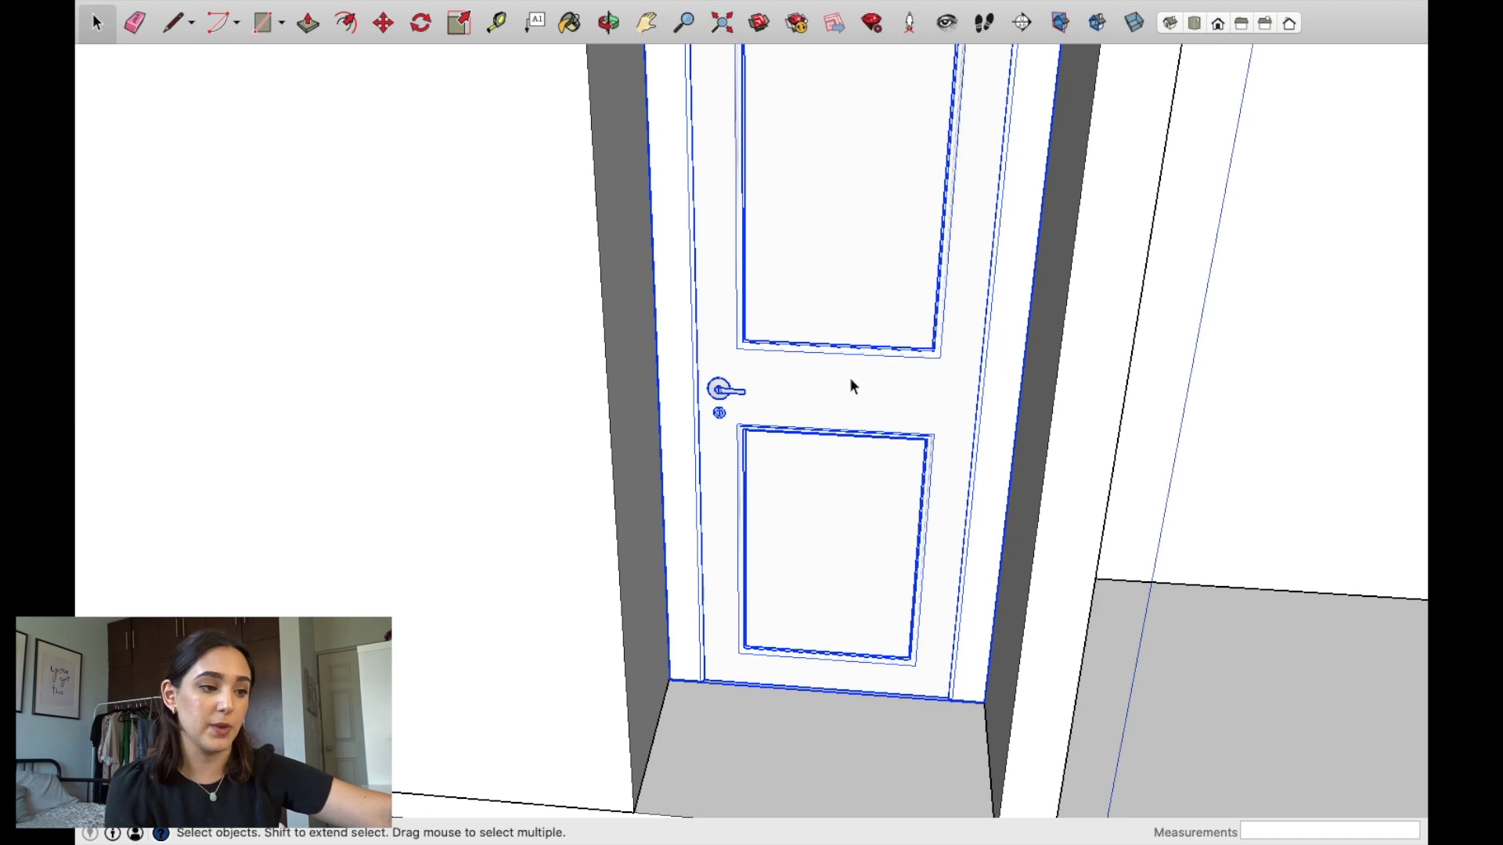
pyautogui.hotkey('ctrl', 'Up')
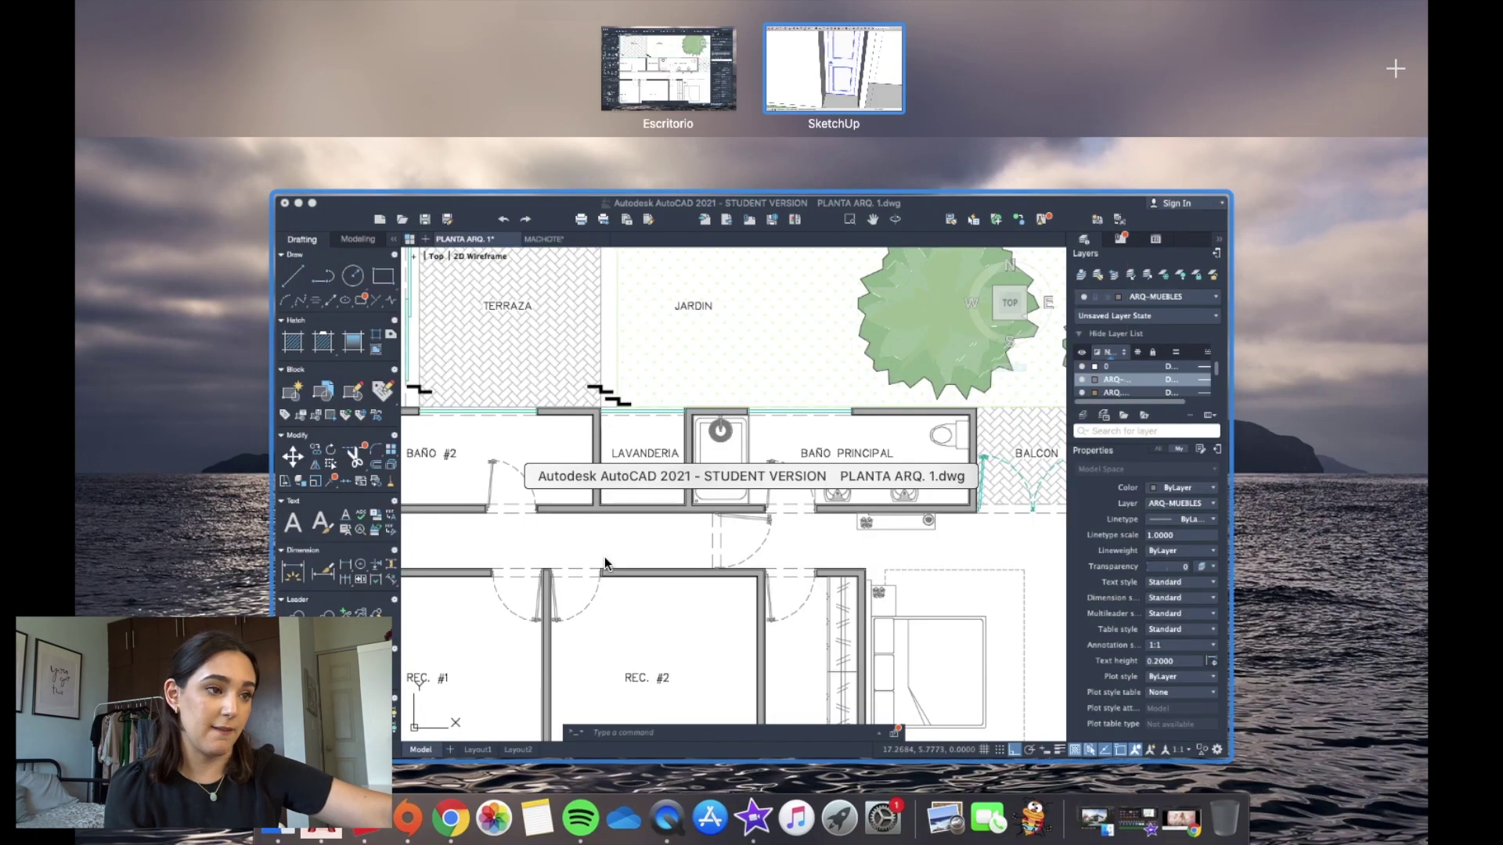
pyautogui.click(694, 431)
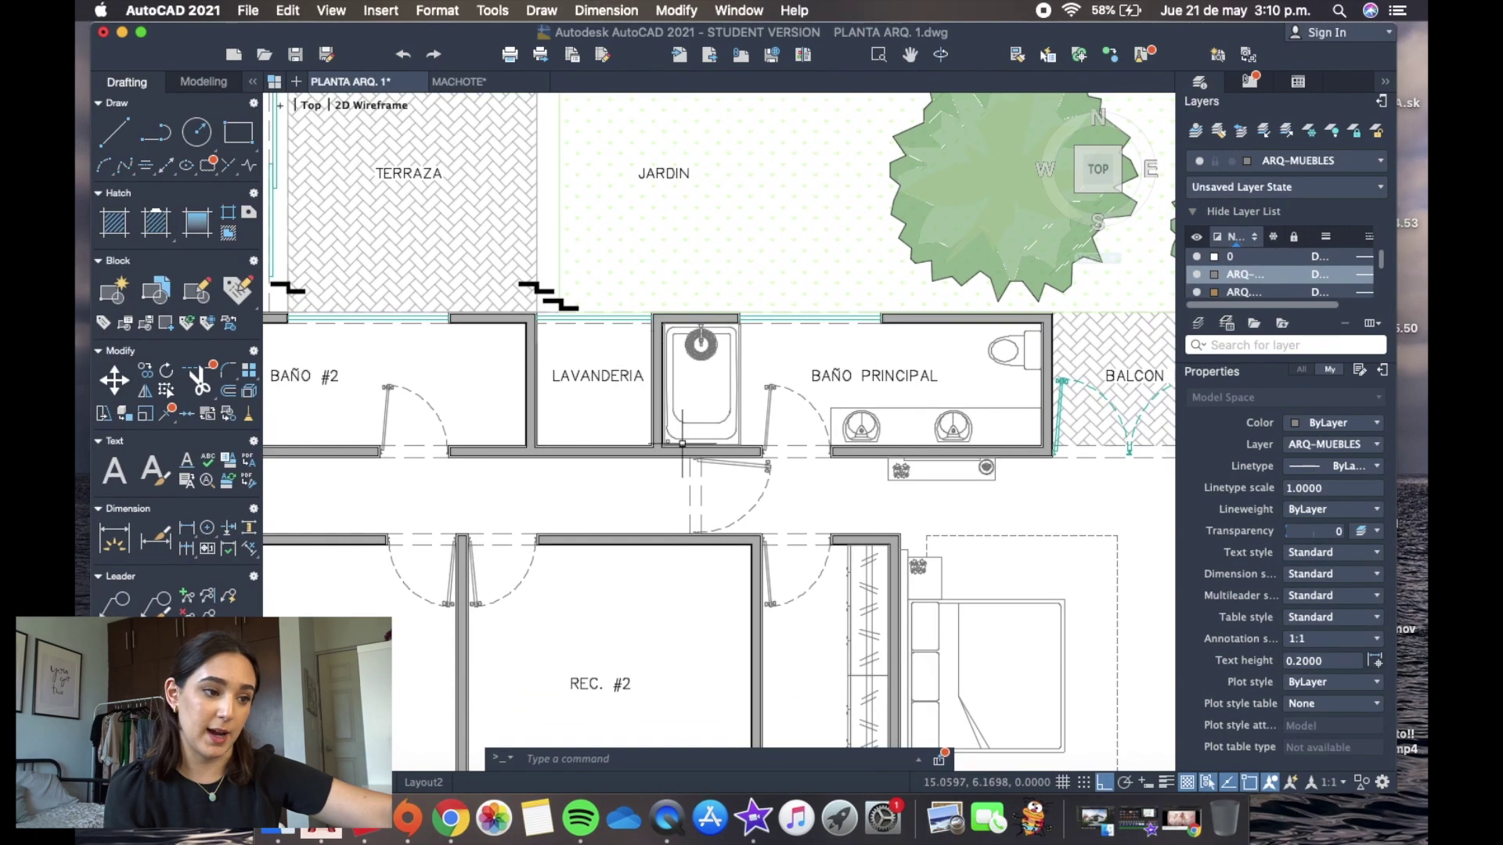
pyautogui.hotkey('ctrl', 'Up')
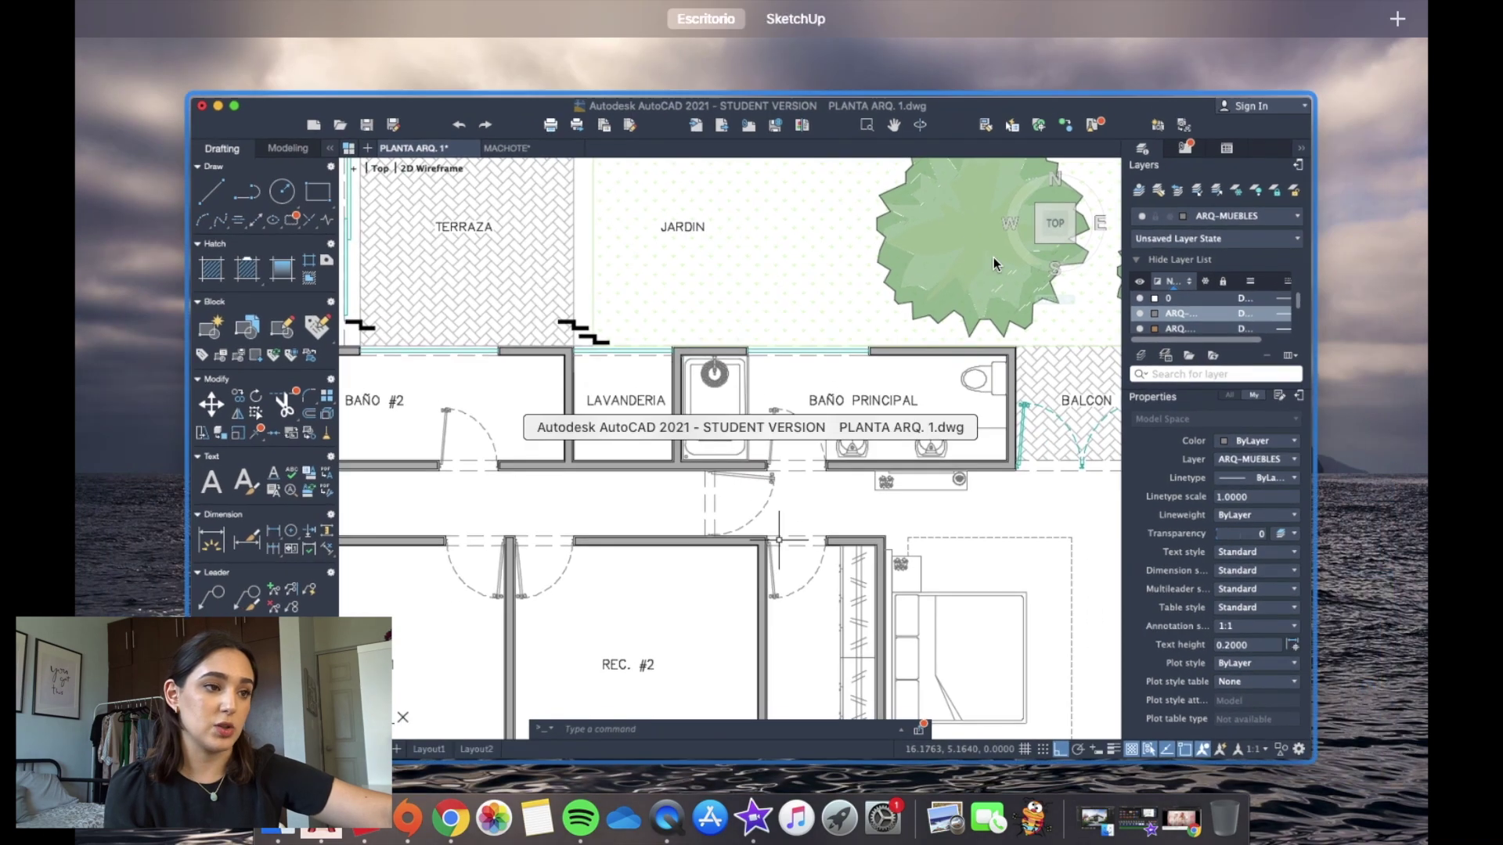
pyautogui.click(811, 49)
pyautogui.rightClick(835, 257)
pyautogui.moveTo(902, 586)
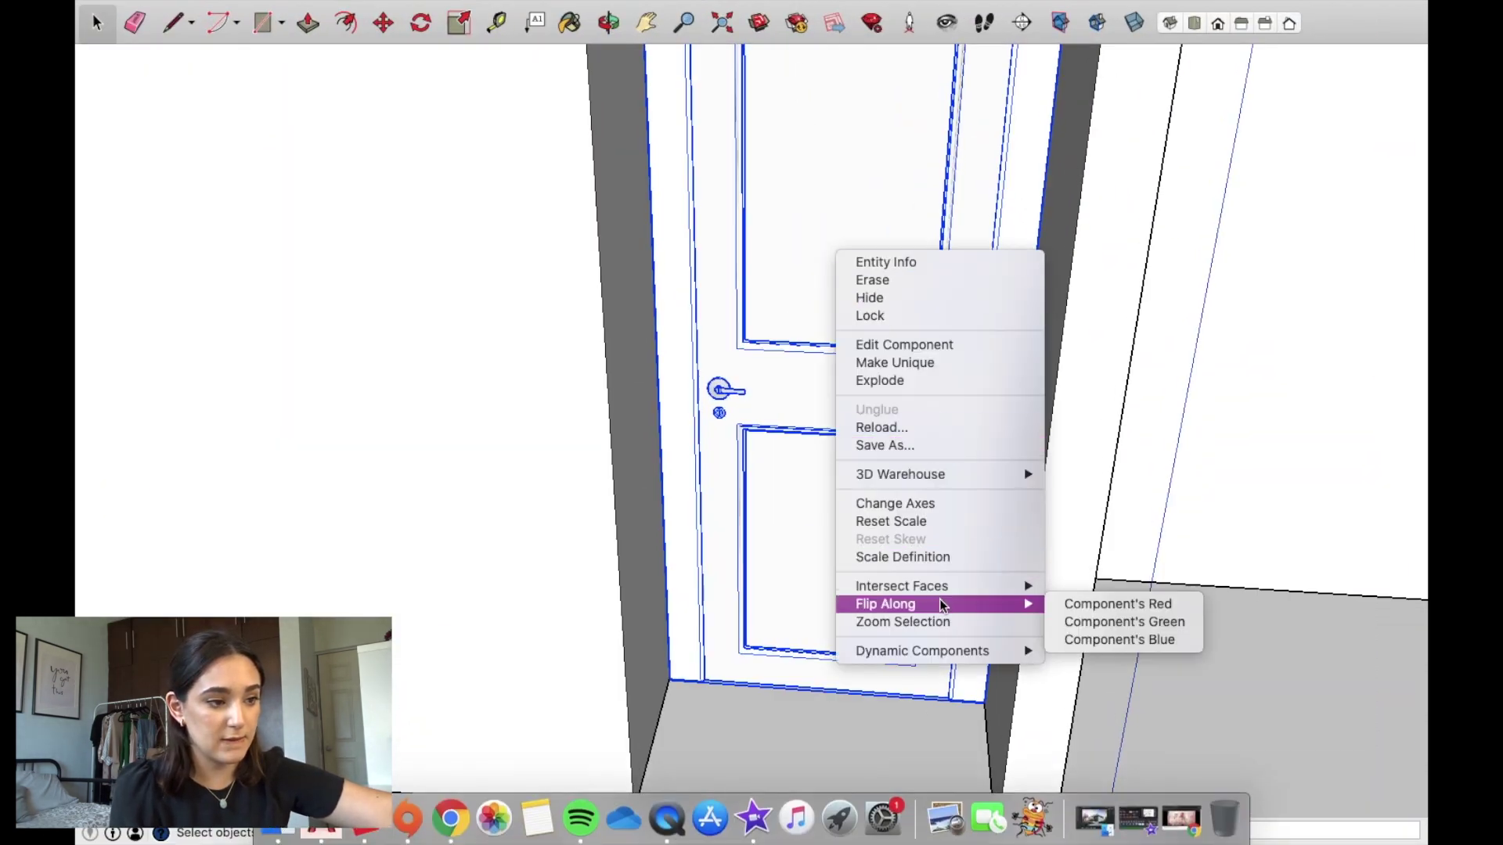
# Step: Flip the door along its red axis and check it from the top view
pyautogui.click(1084, 608)
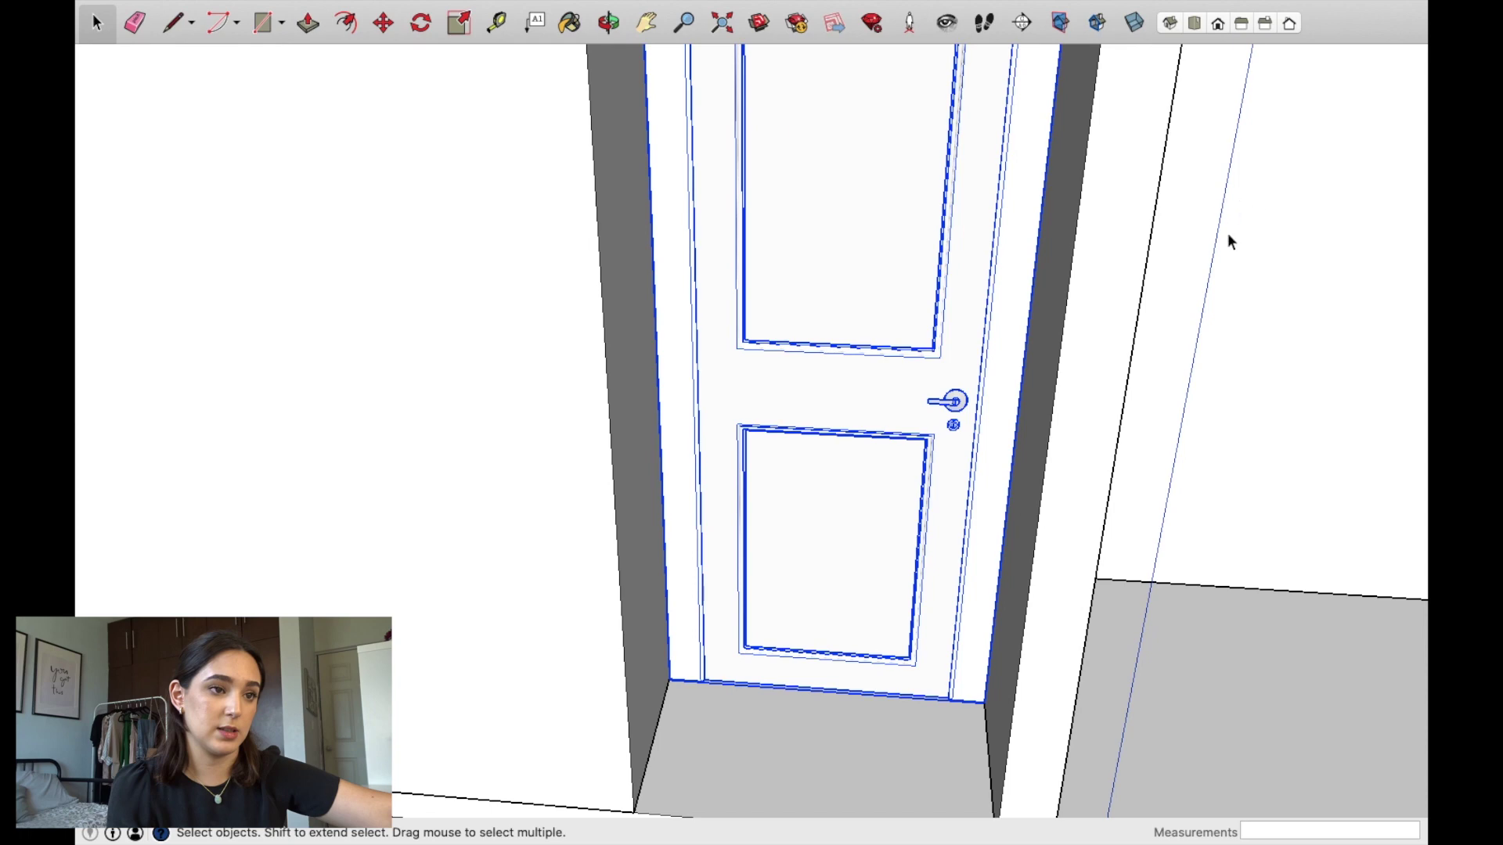
pyautogui.click(1192, 24)
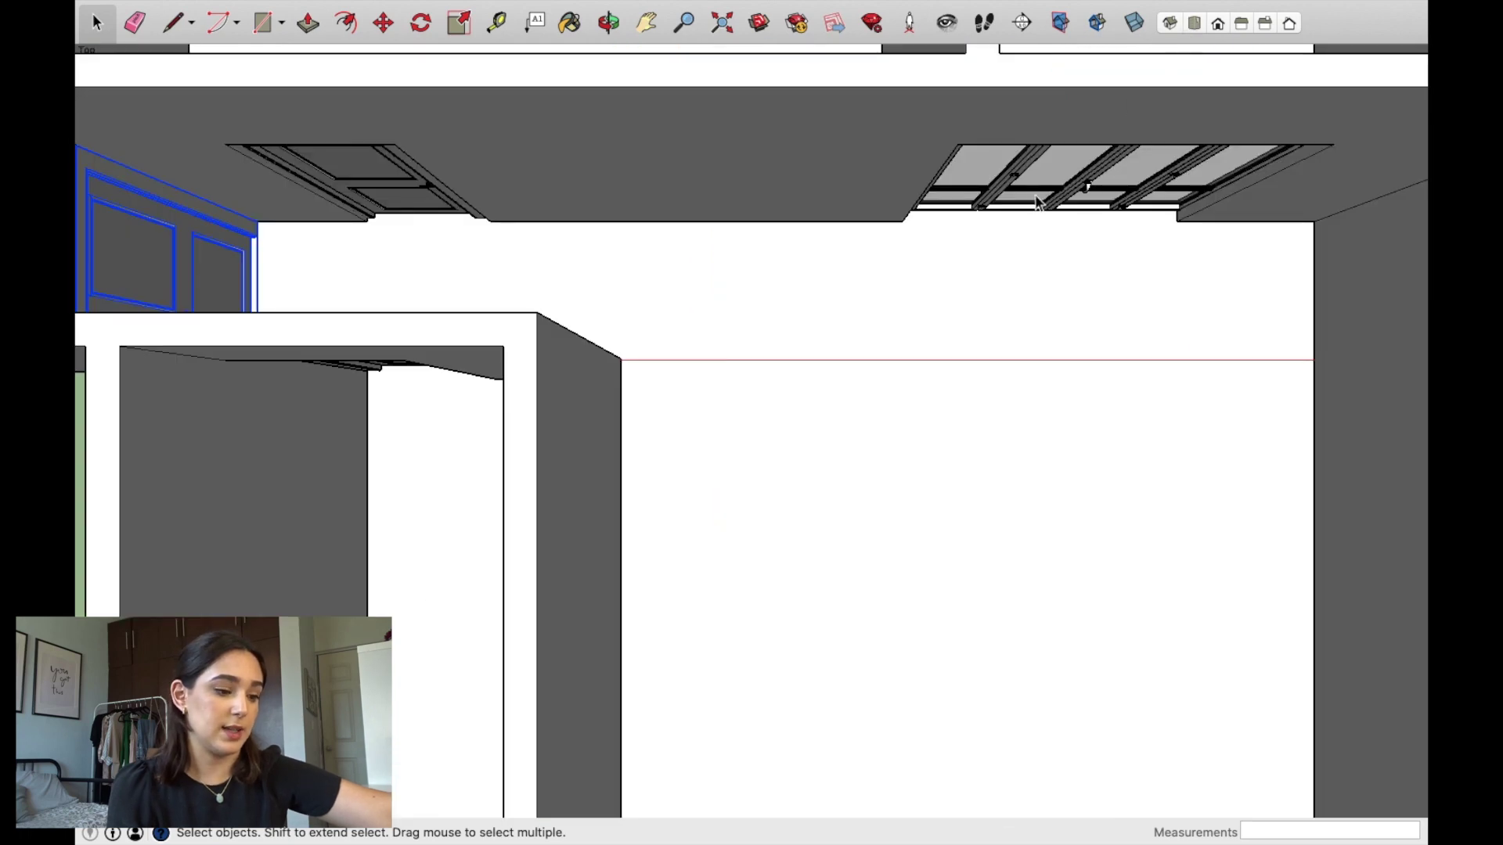
pyautogui.moveTo(1037, 204); pyautogui.dragTo(926, 191, button='middle')
pyautogui.moveTo(792, 275)
pyautogui.keyDown('shift'); pyautogui.mouseDown(button='middle')
pyautogui.moveTo(951, 356)
pyautogui.moveTo(648, 430)
pyautogui.mouseUp(button='middle'); pyautogui.keyUp('shift')
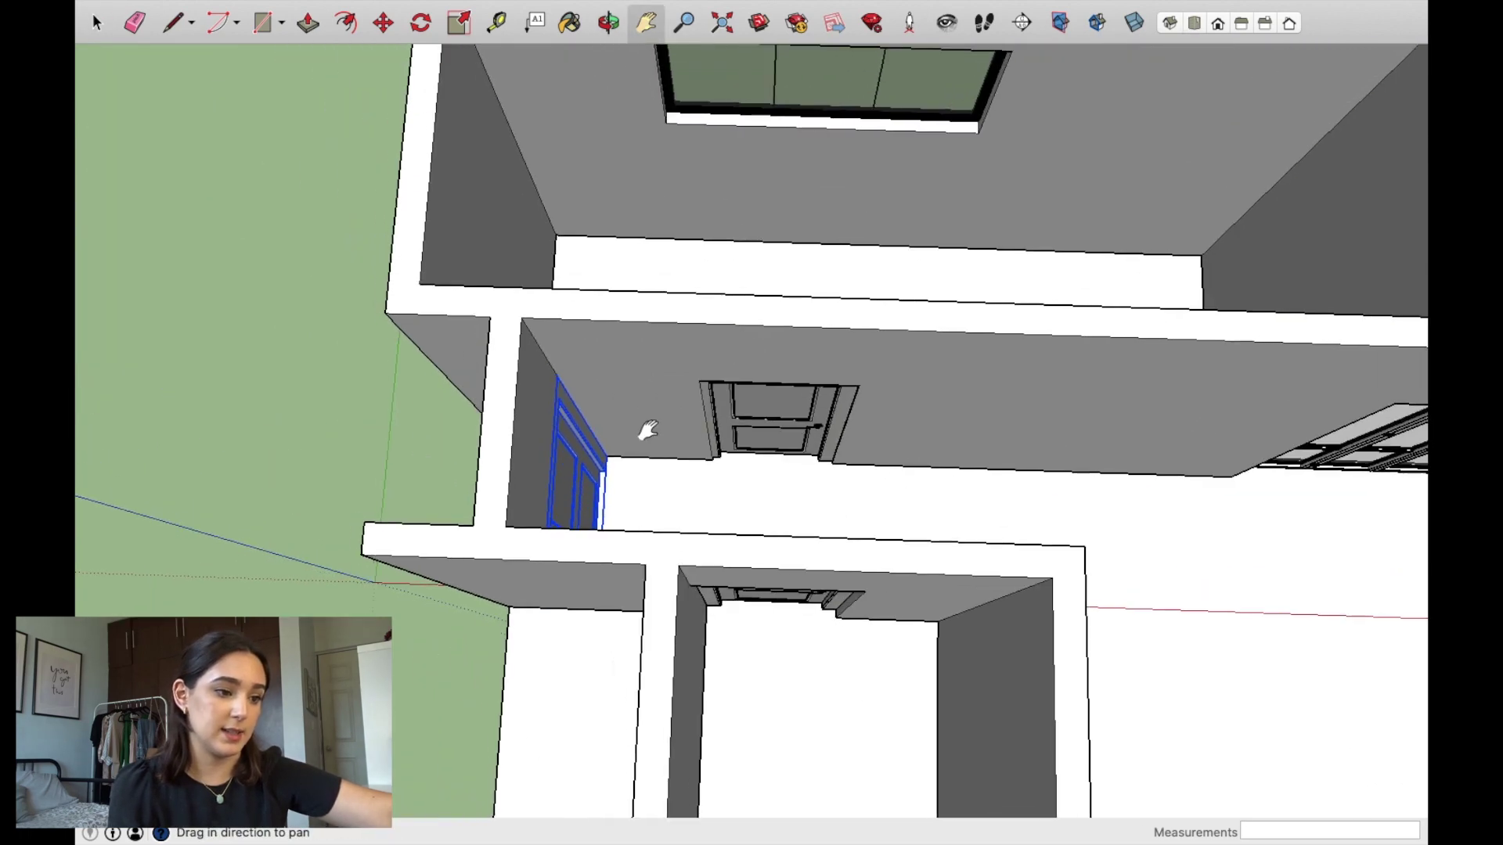
pyautogui.moveTo(1058, 634); pyautogui.dragTo(949, 463)
pyautogui.scroll(3, 879, 396)
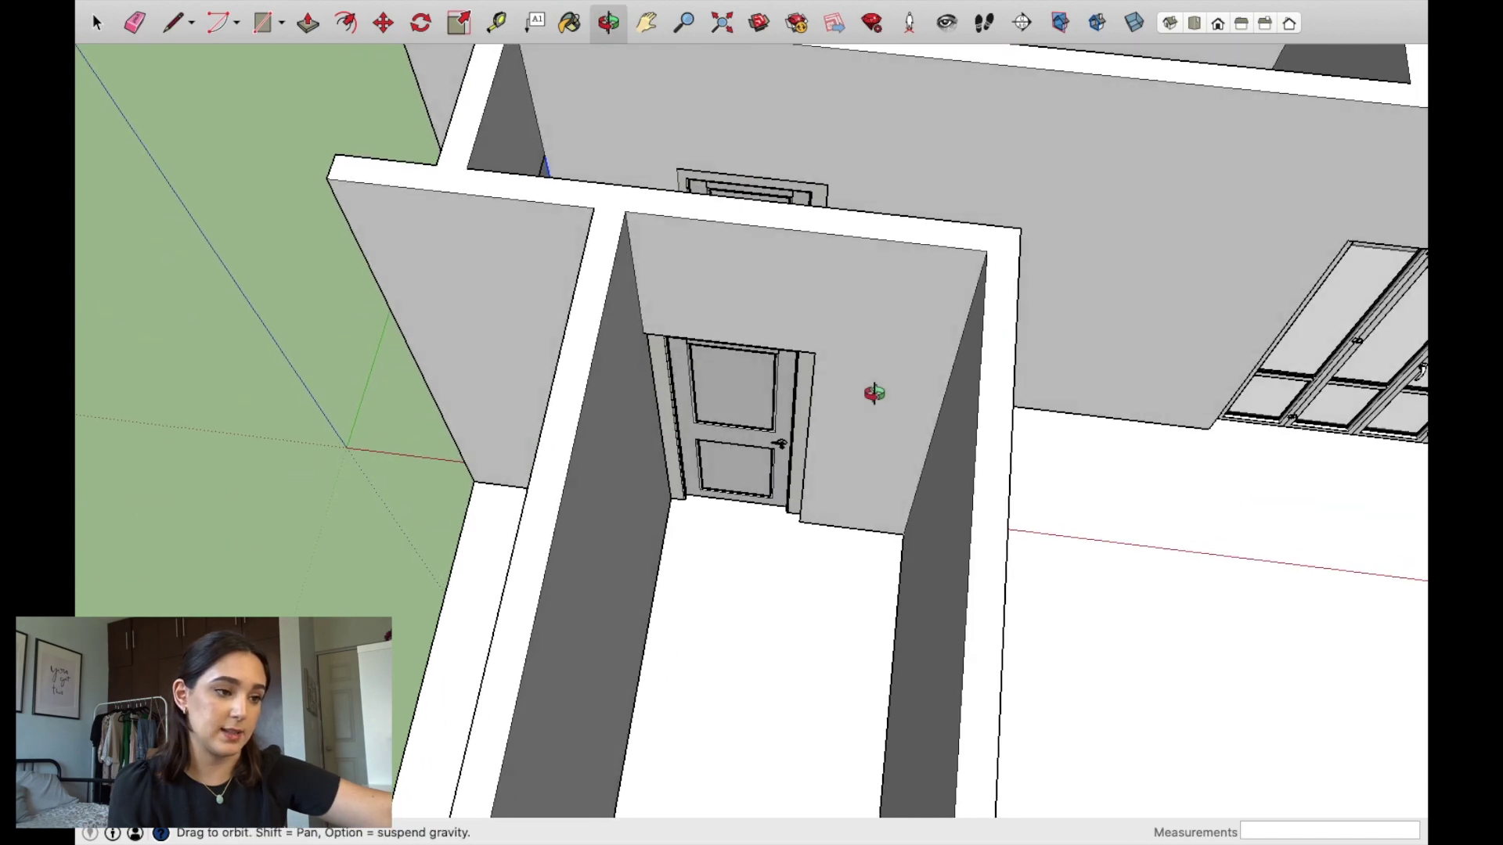
# Step: Select the door and orbit to look down on the room floor
pyautogui.press('space')
pyautogui.click(663, 497)
pyautogui.moveTo(664, 498)
pyautogui.mouseDown(button='middle')
pyautogui.moveTo(1198, 425)
pyautogui.moveTo(1098, 434)
pyautogui.mouseUp(button='middle')
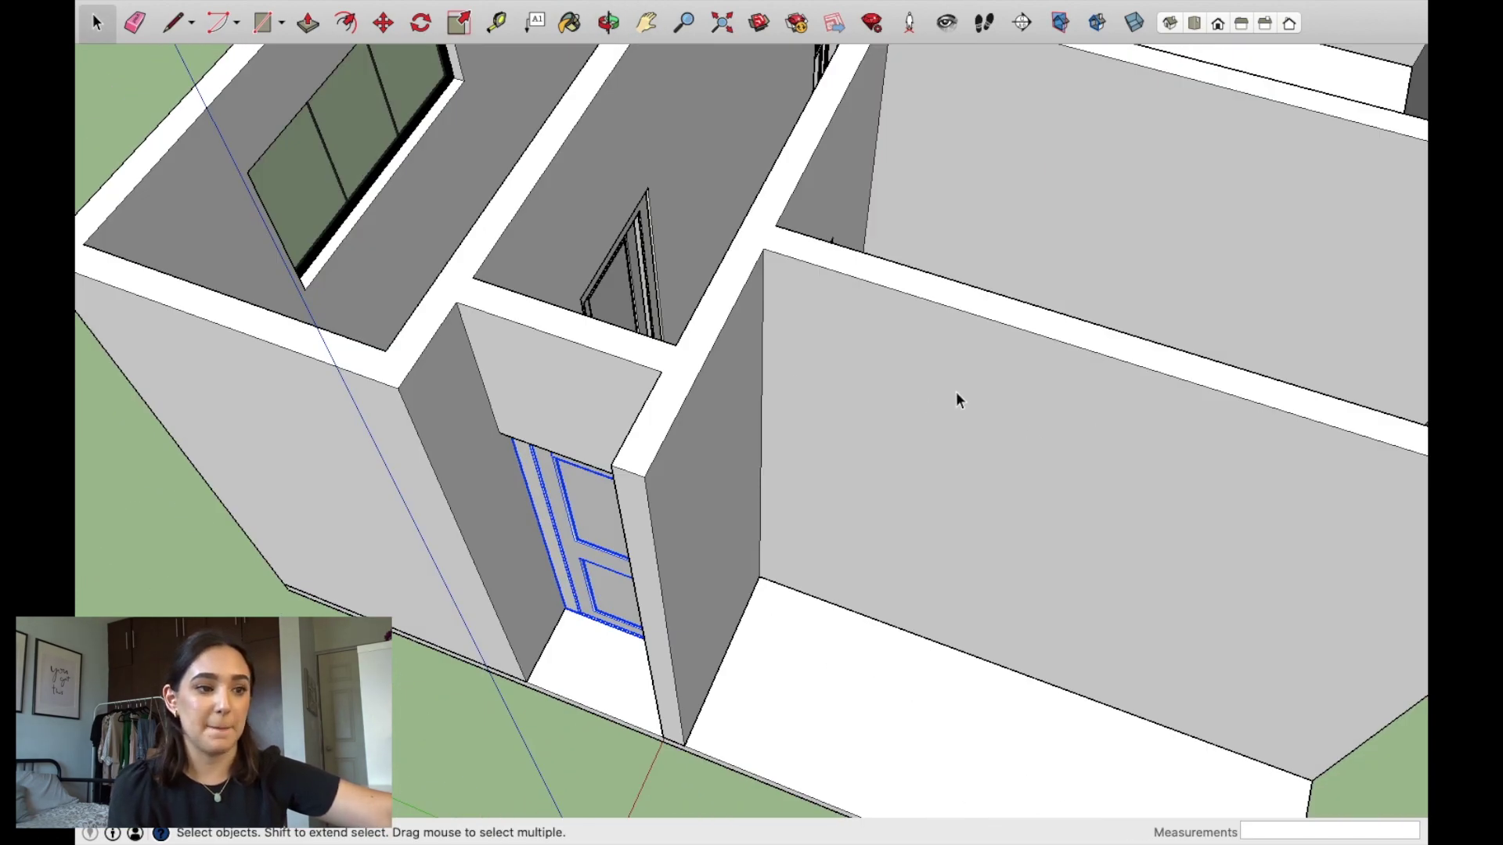
pyautogui.moveTo(959, 399)
pyautogui.mouseDown(button='middle')
pyautogui.moveTo(768, 339)
pyautogui.moveTo(705, 391)
pyautogui.moveTo(691, 446)
pyautogui.moveTo(989, 434)
pyautogui.moveTo(714, 396)
pyautogui.mouseUp(button='middle')
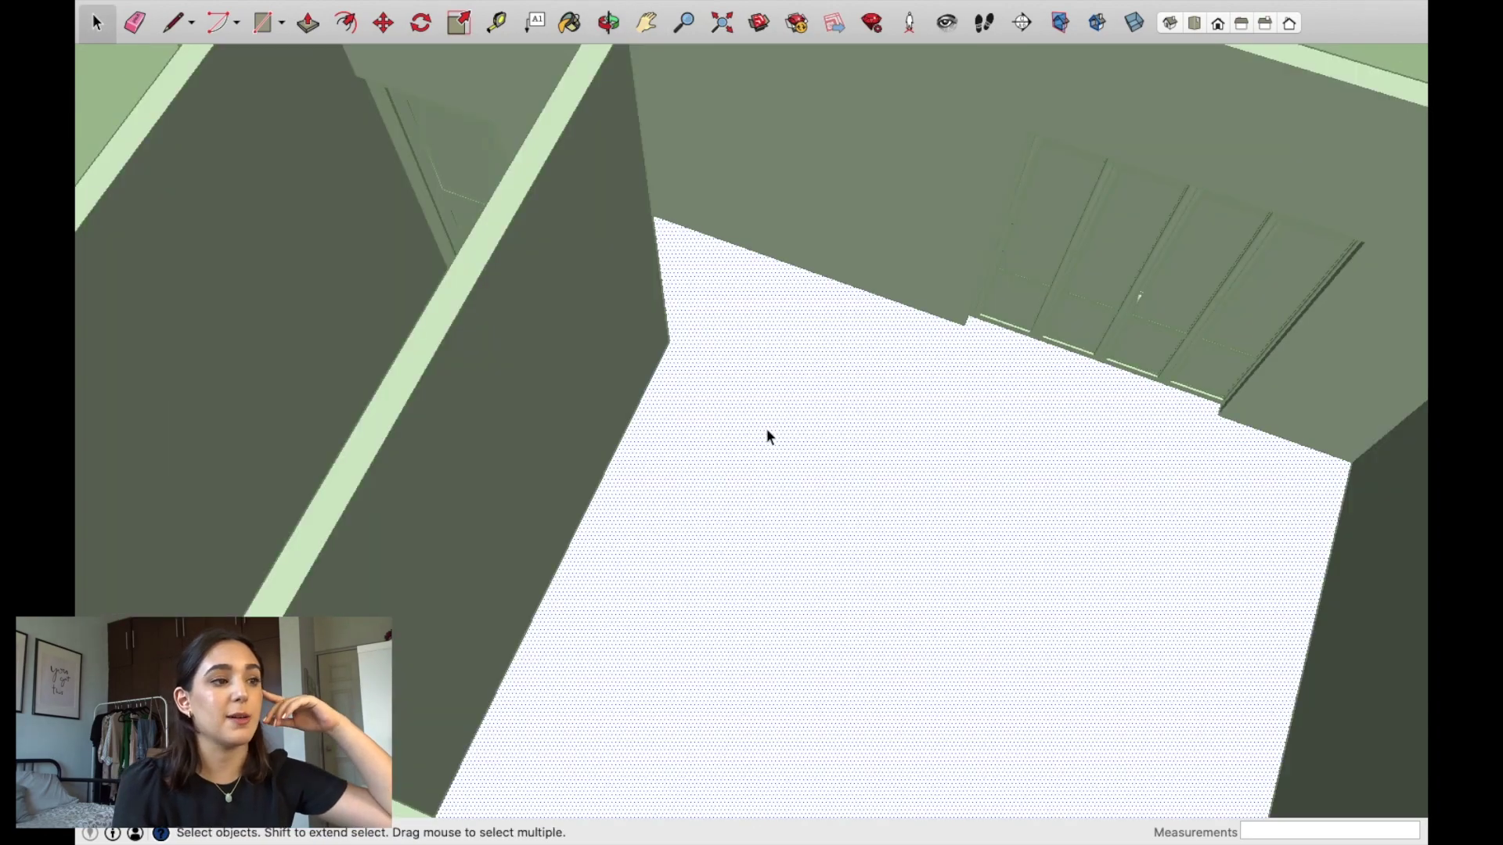
pyautogui.click(569, 25)
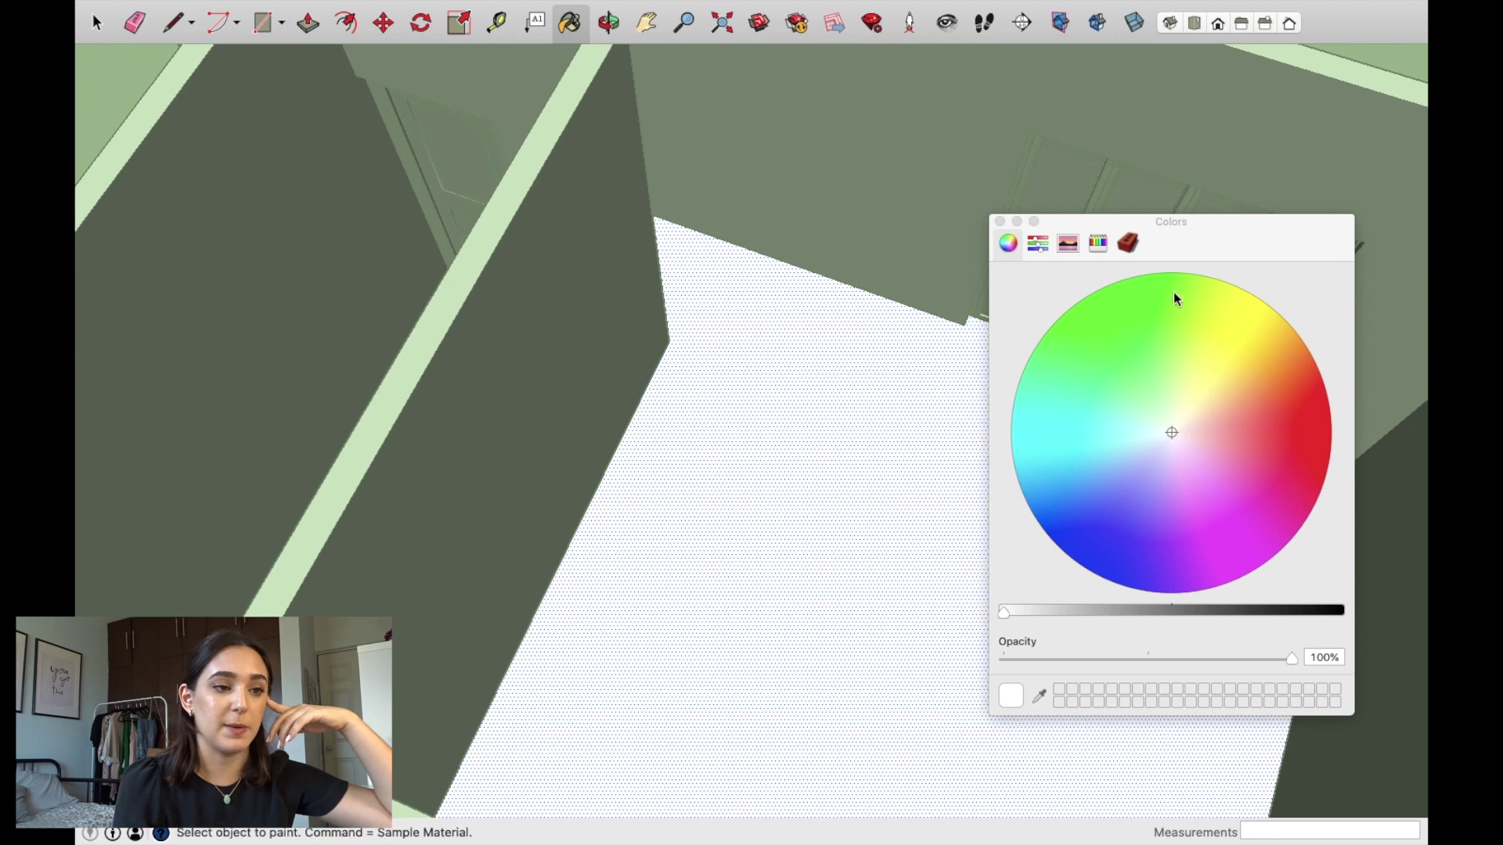
# Step: Switch the Colors panel's material library to the Wood collection
pyautogui.click(1129, 244)
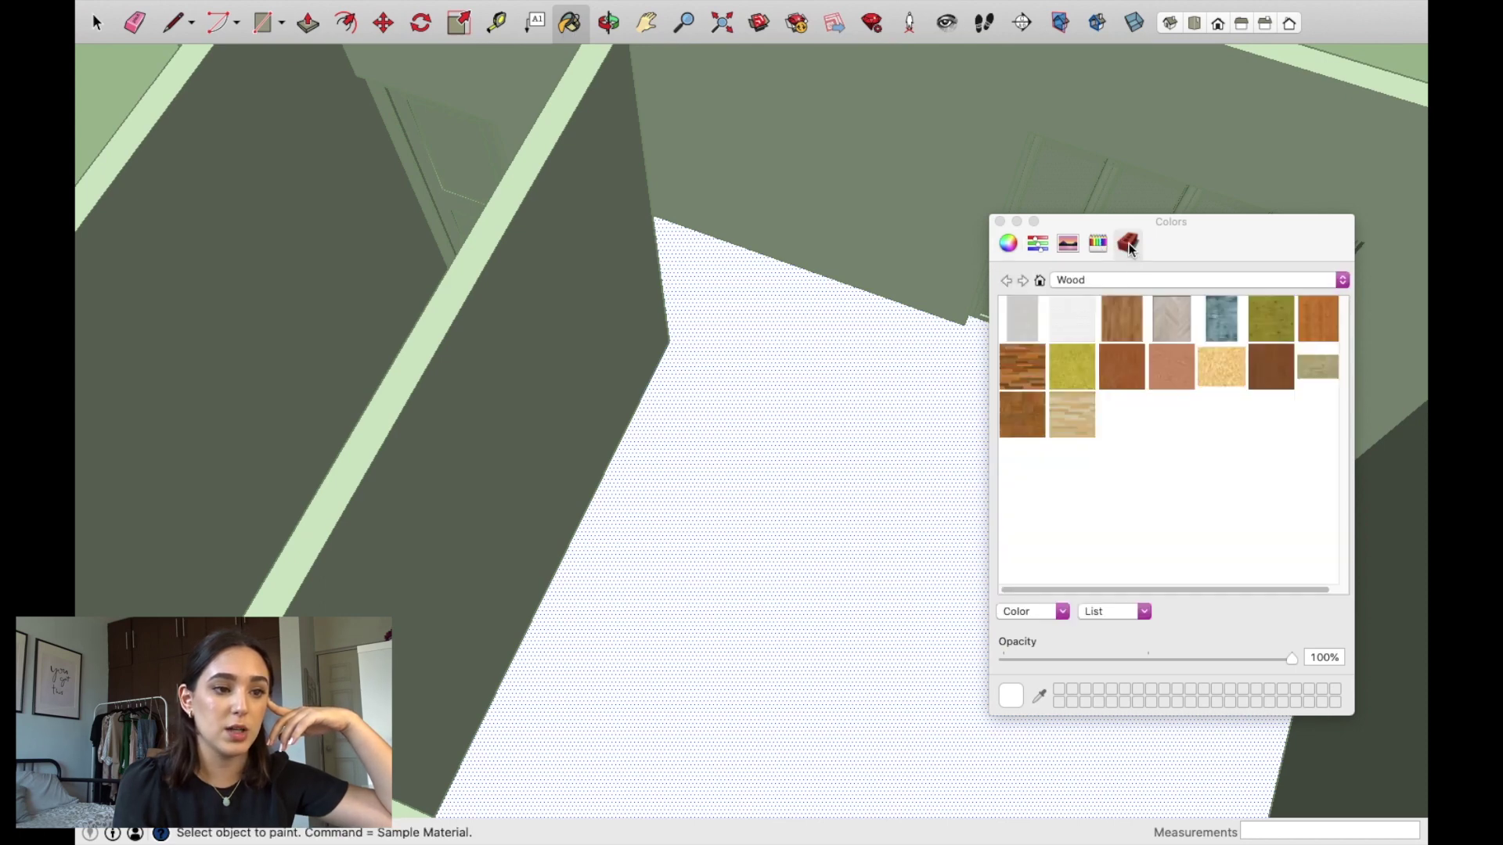
pyautogui.click(1343, 281)
pyautogui.scroll(3, 1177, 264)
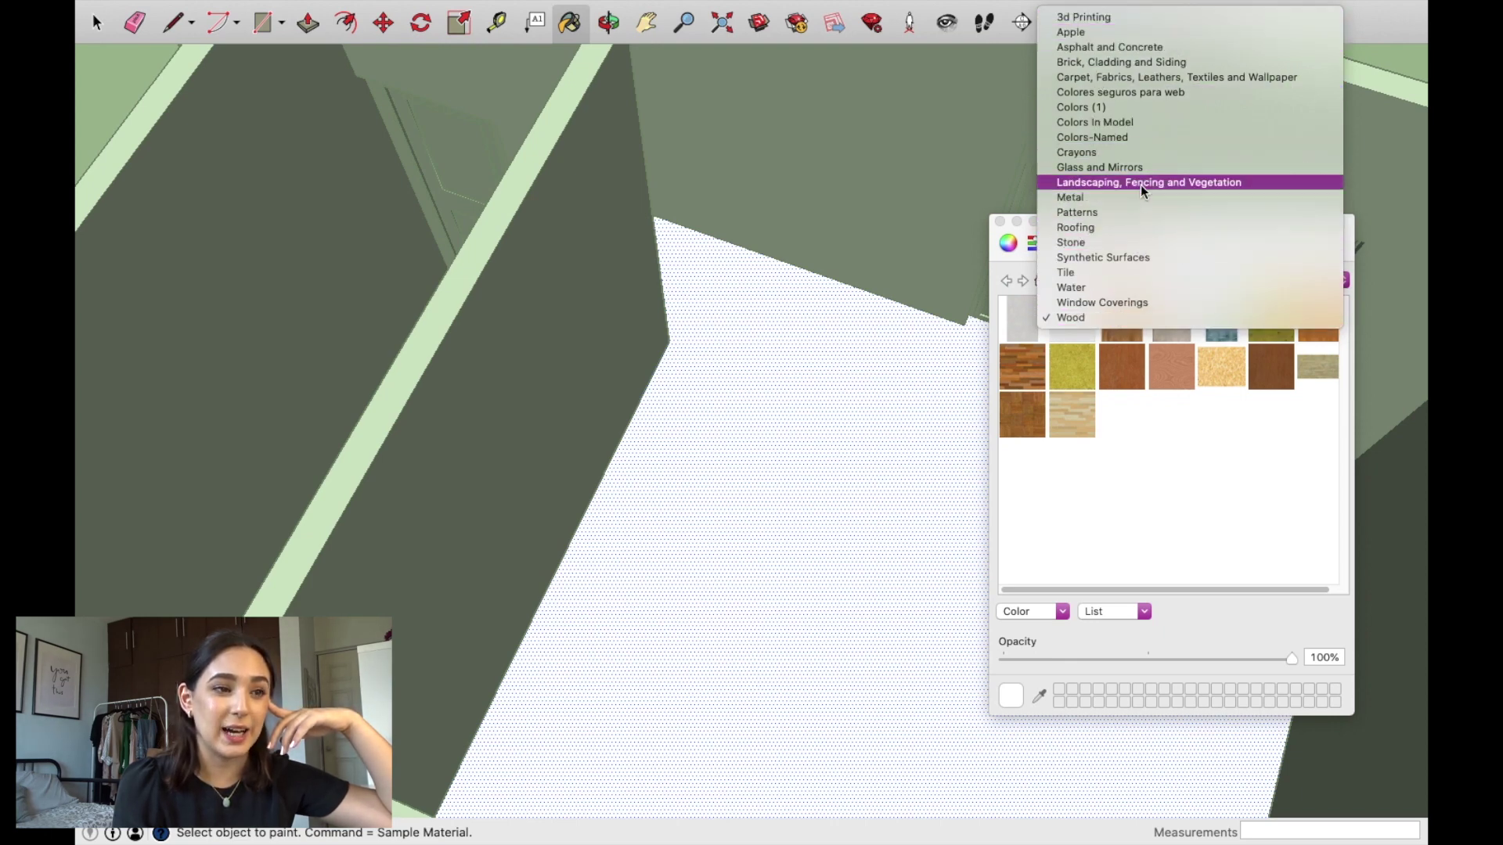
pyautogui.press('Escape')
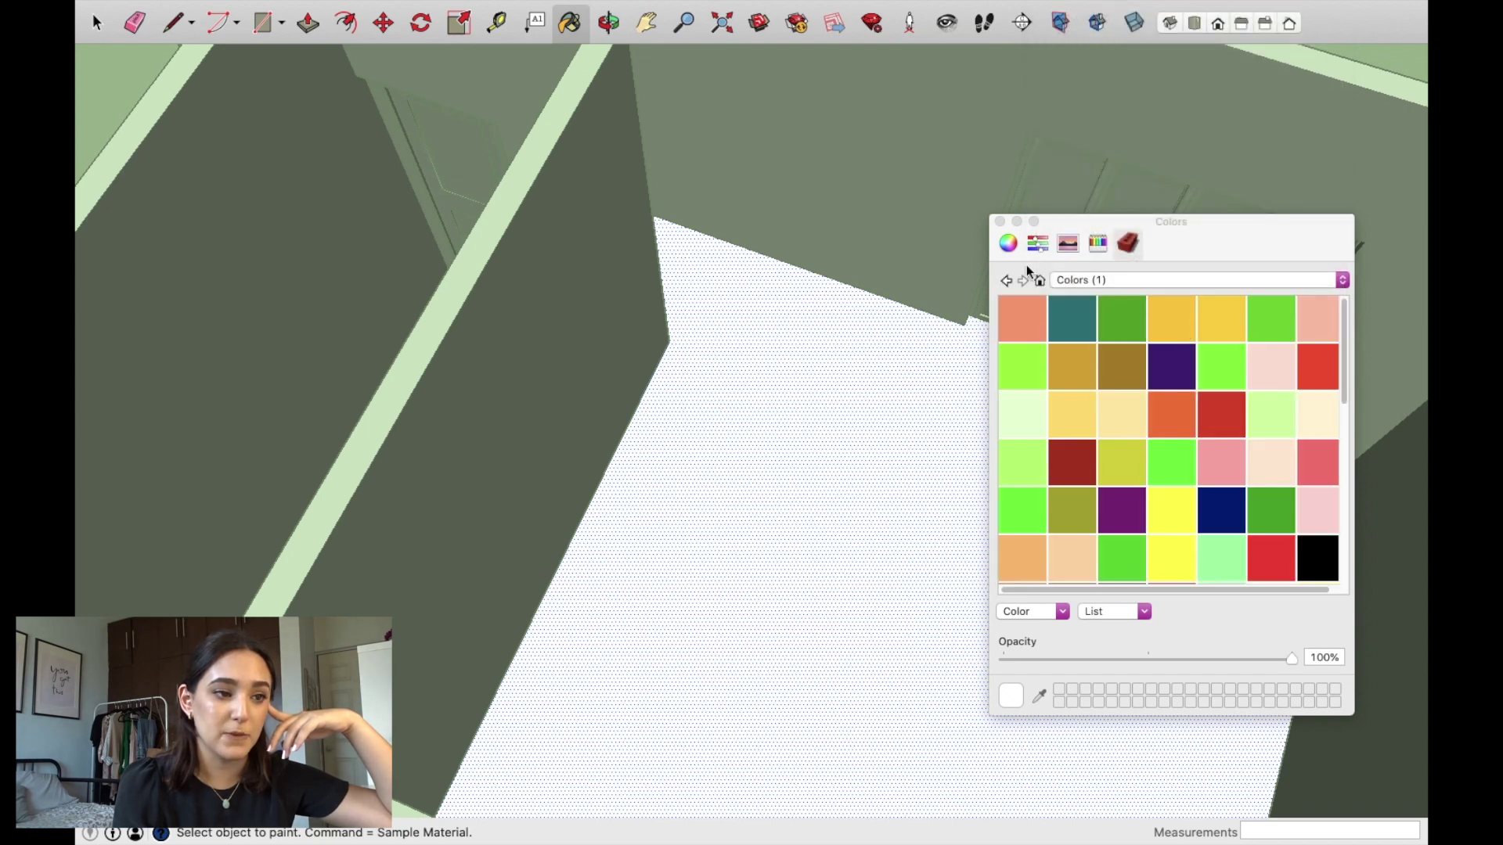
pyautogui.click(1040, 281)
pyautogui.scroll(-3, 1148, 422)
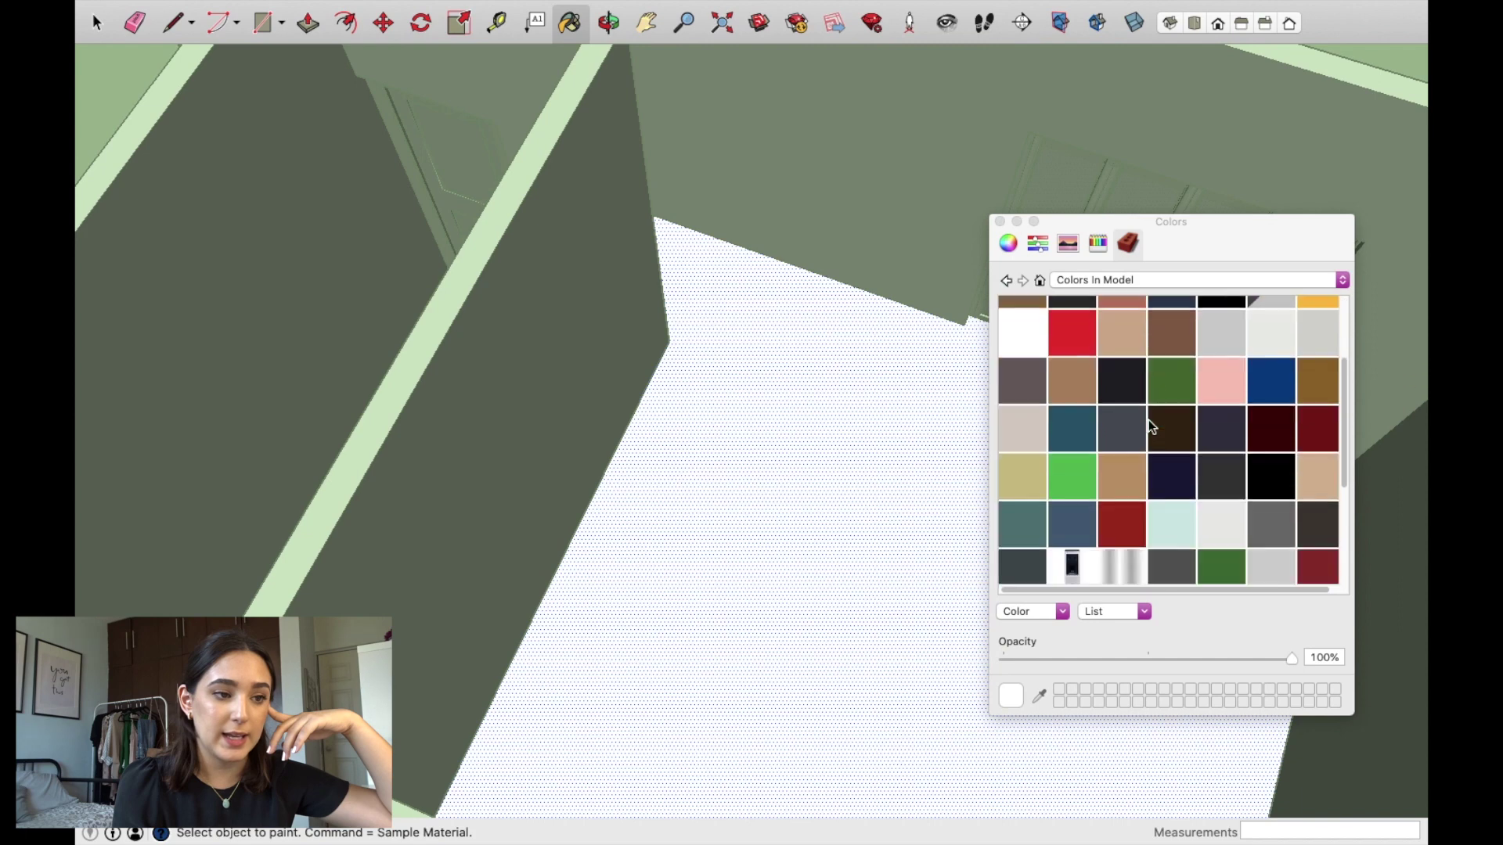
pyautogui.scroll(-3, 1154, 385)
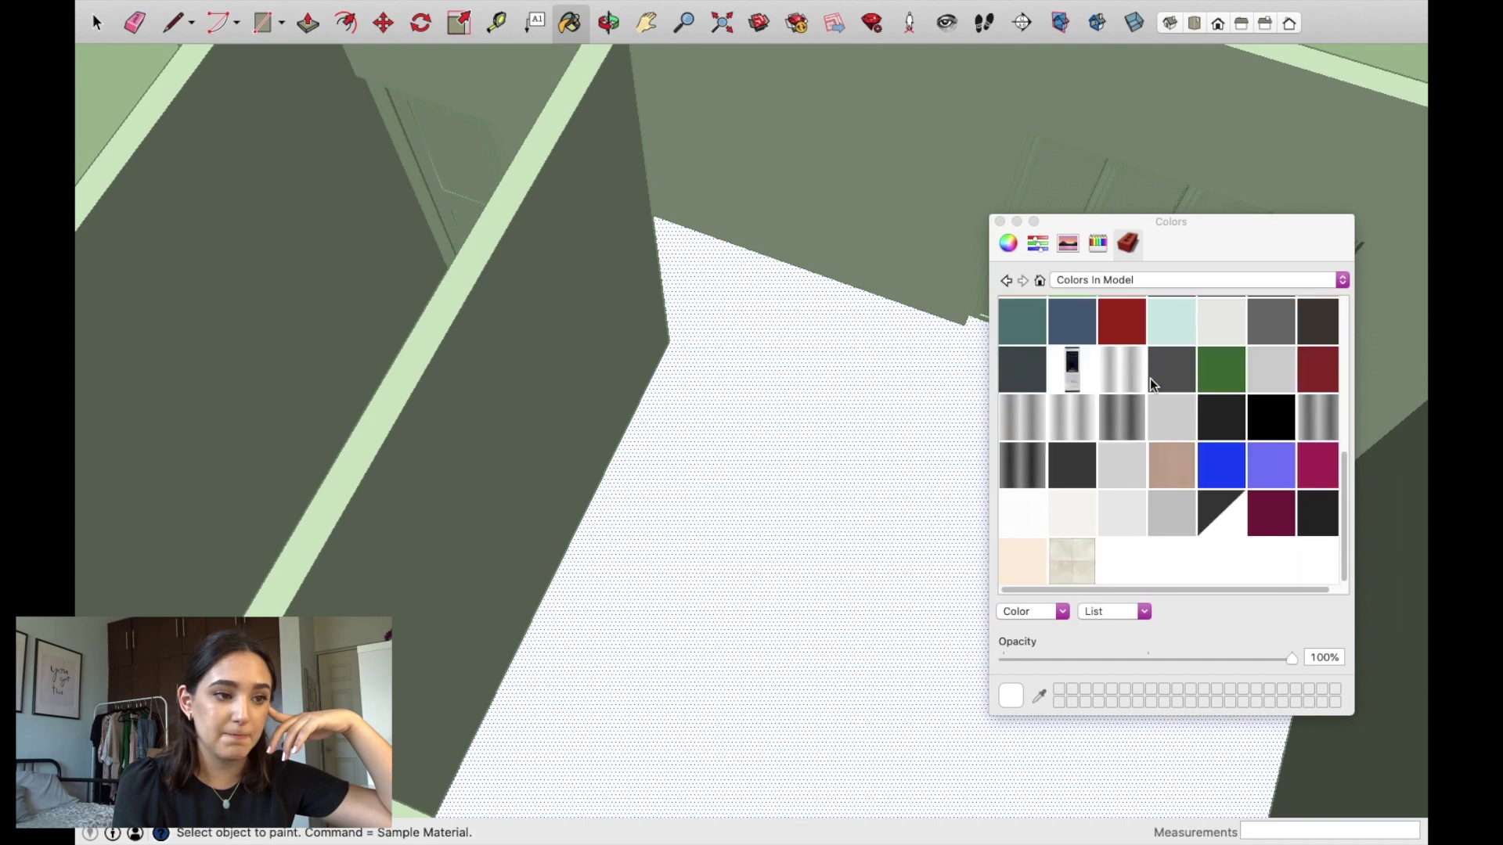
pyautogui.click(1136, 280)
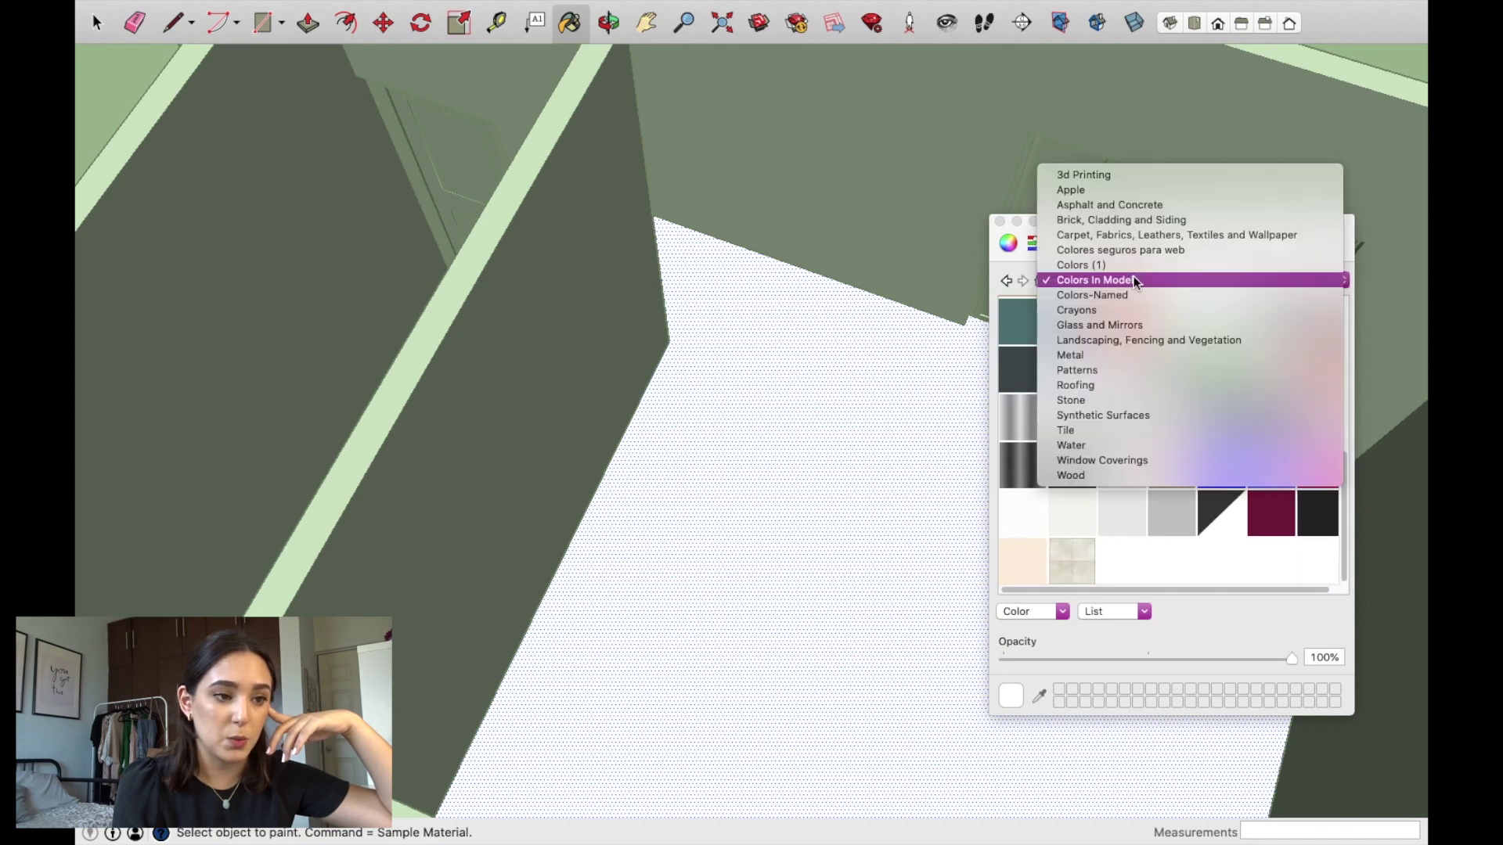
pyautogui.click(1113, 473)
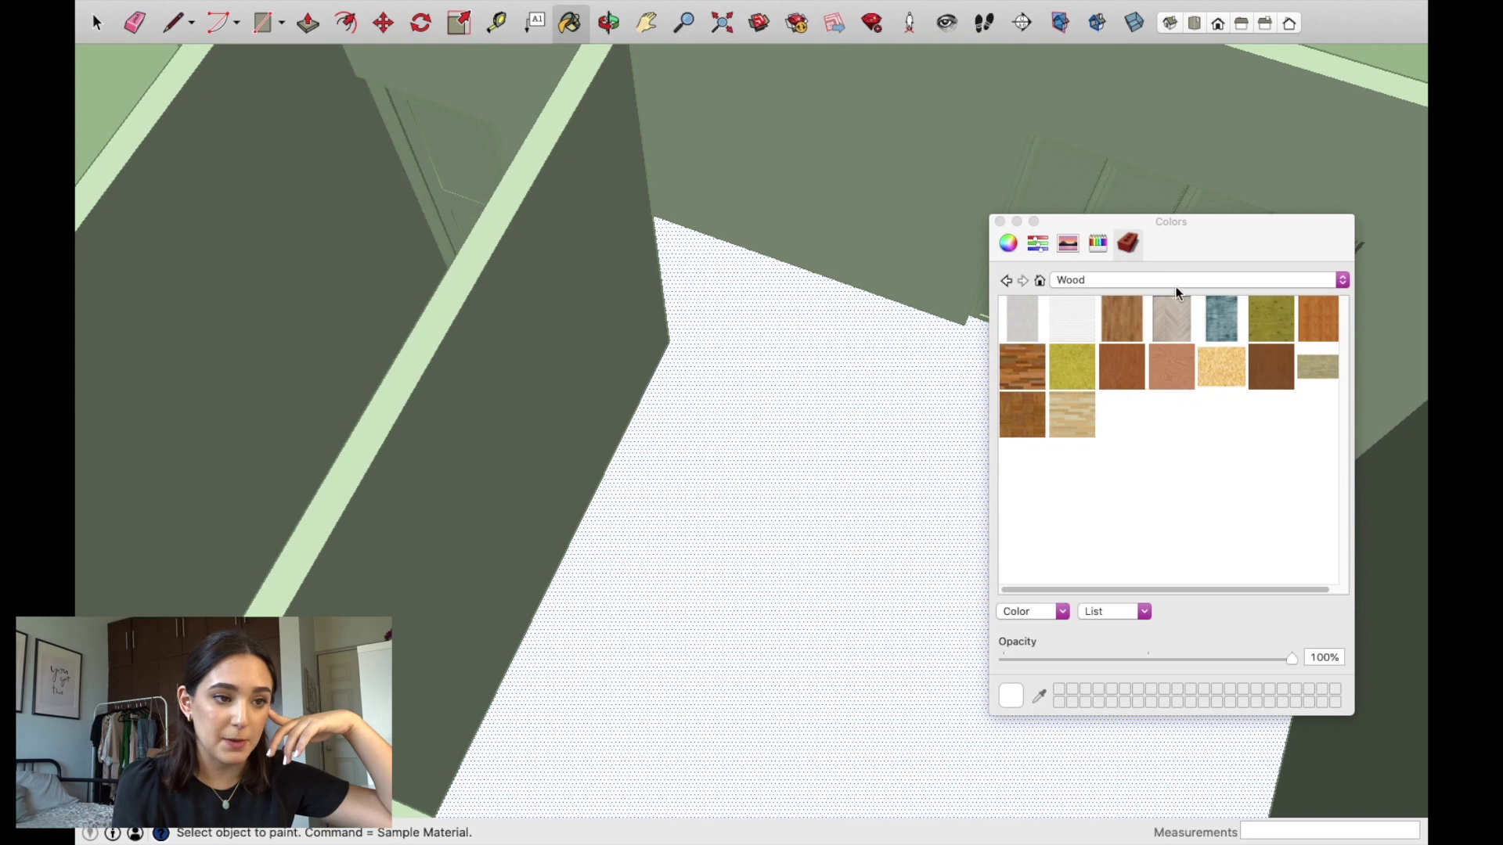
# Step: Try brown wood, dark parquet and light planks on the floor, settling on grey herringbone
pyautogui.click(877, 471)
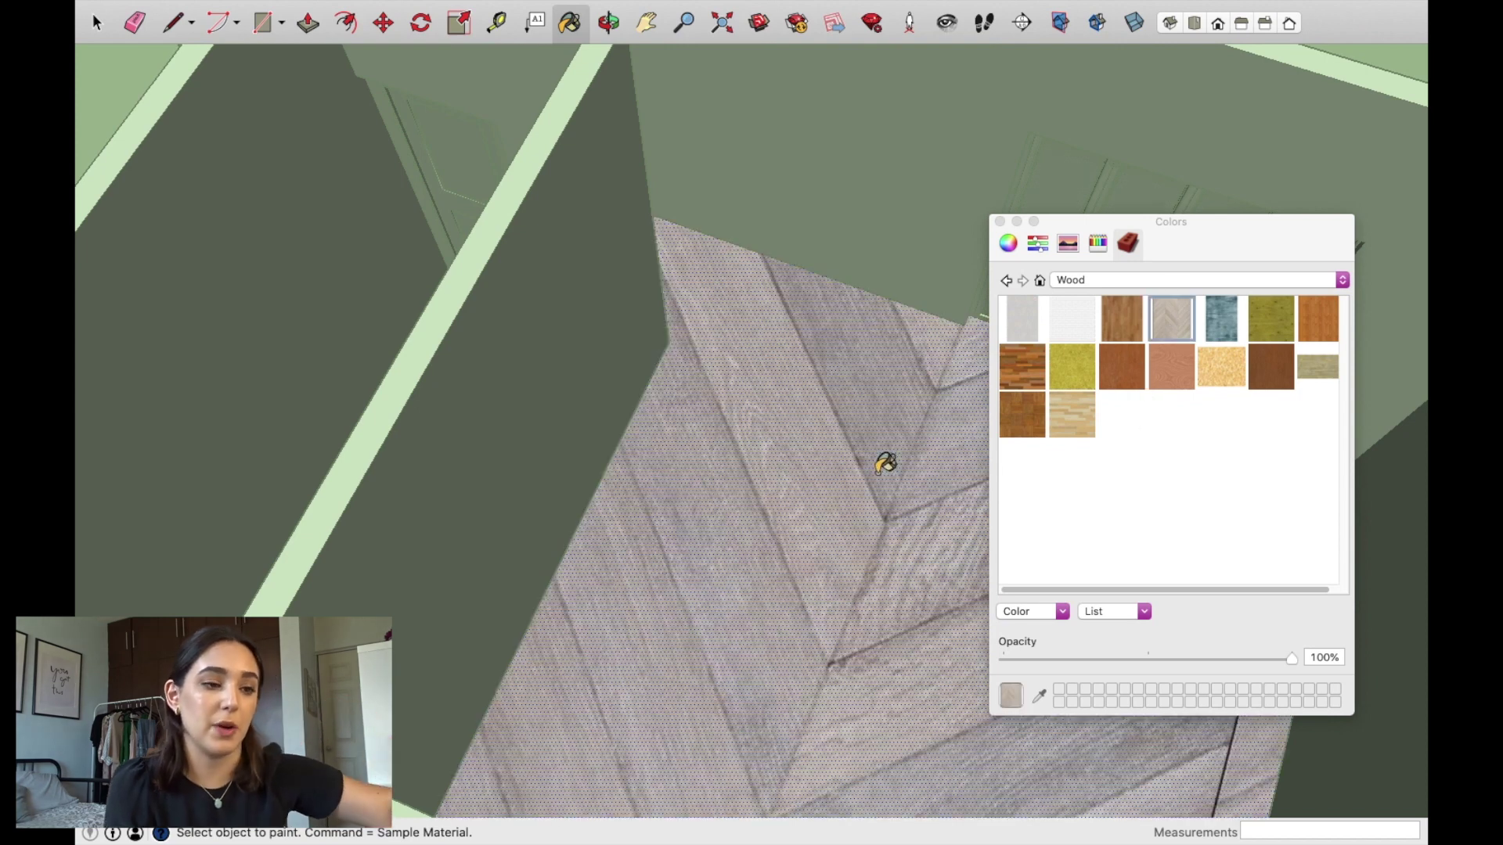
pyautogui.rightClick(1175, 319)
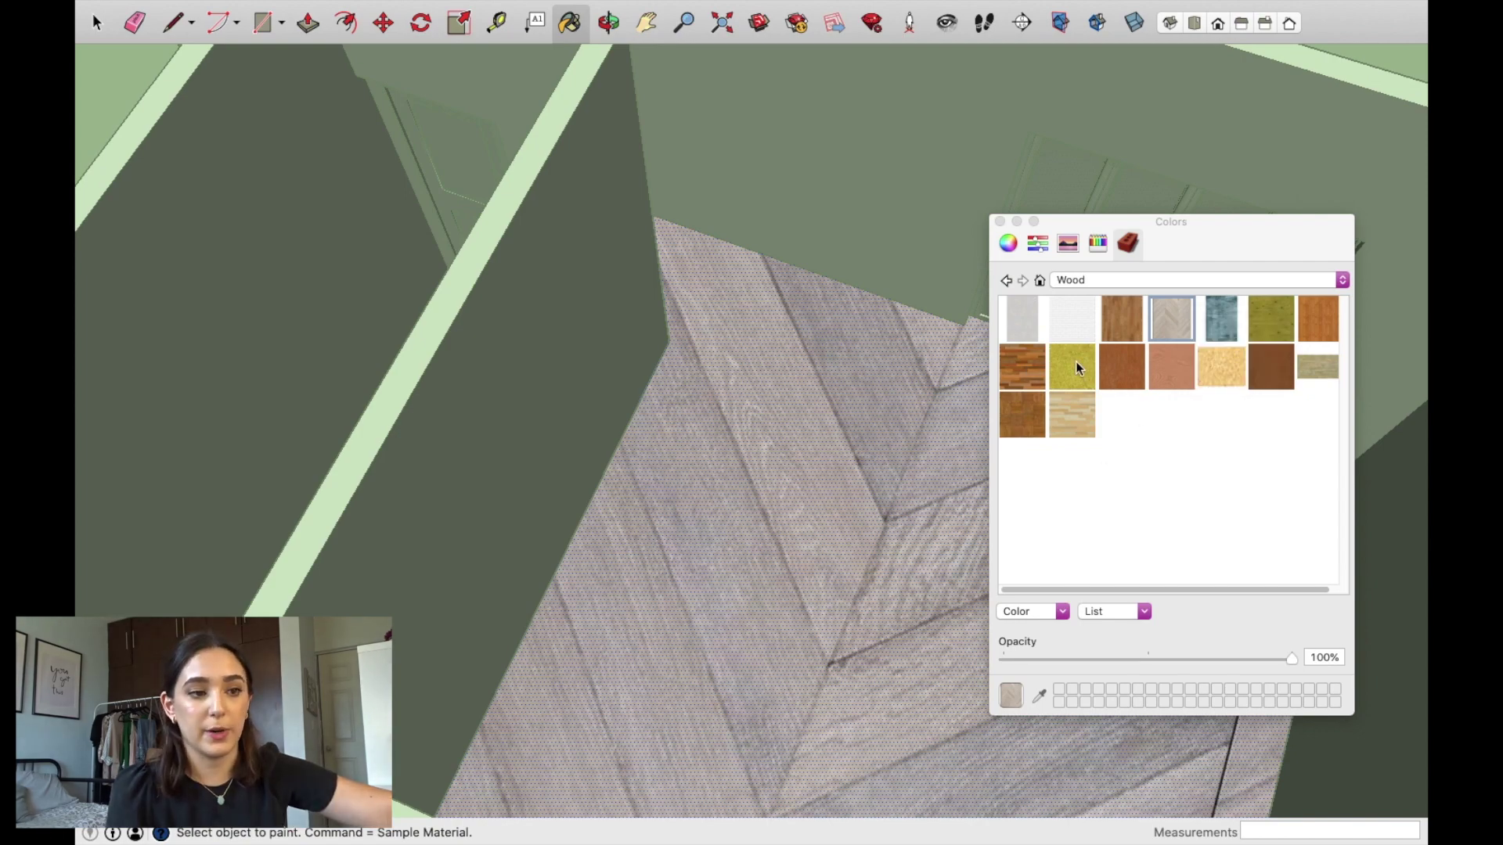
pyautogui.click(1115, 321)
pyautogui.click(835, 497)
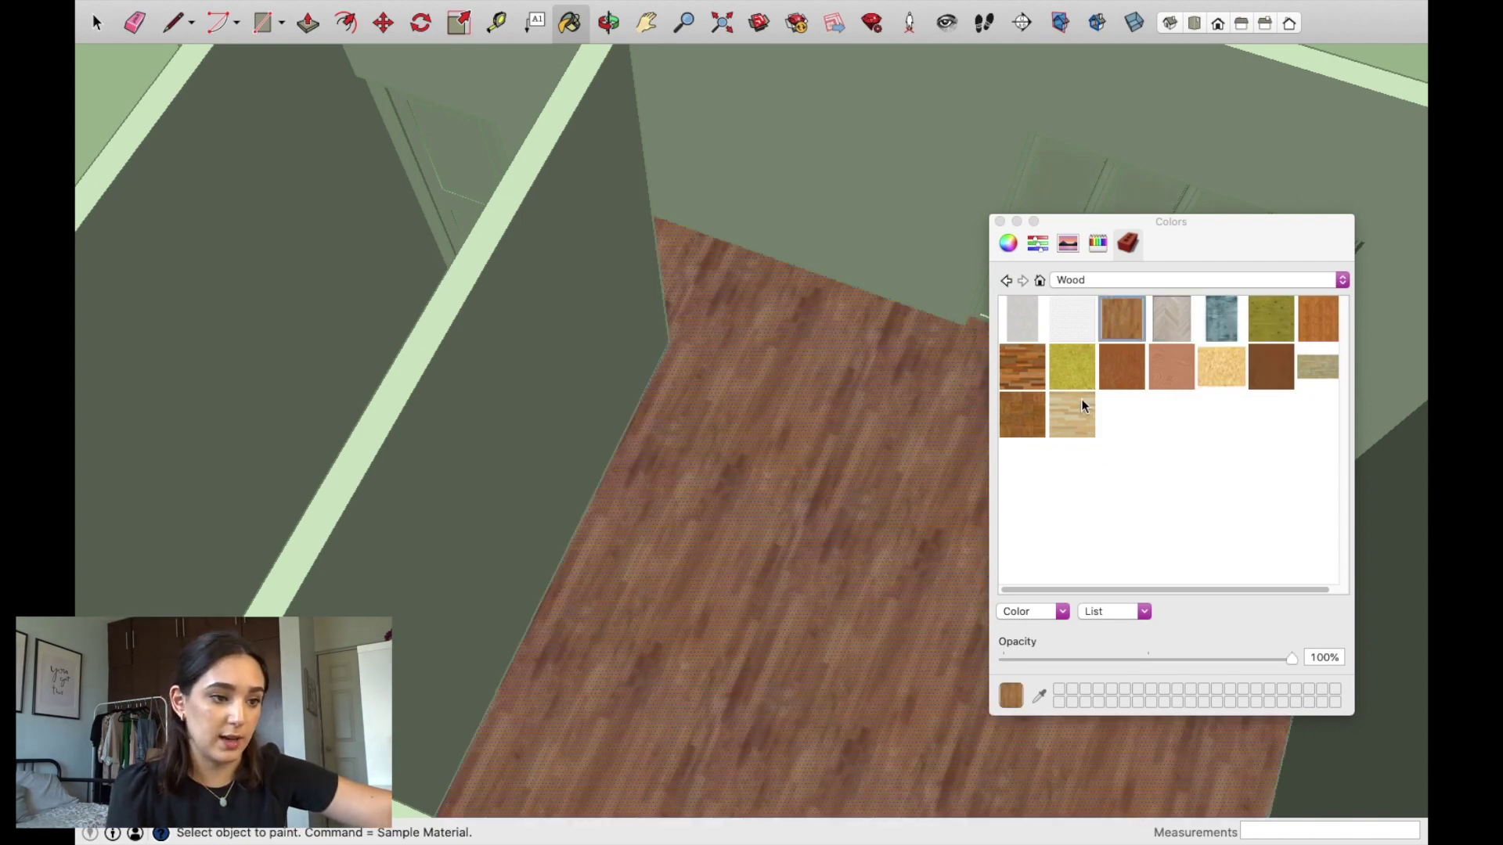
pyautogui.click(1028, 417)
pyautogui.click(1072, 415)
pyautogui.click(841, 448)
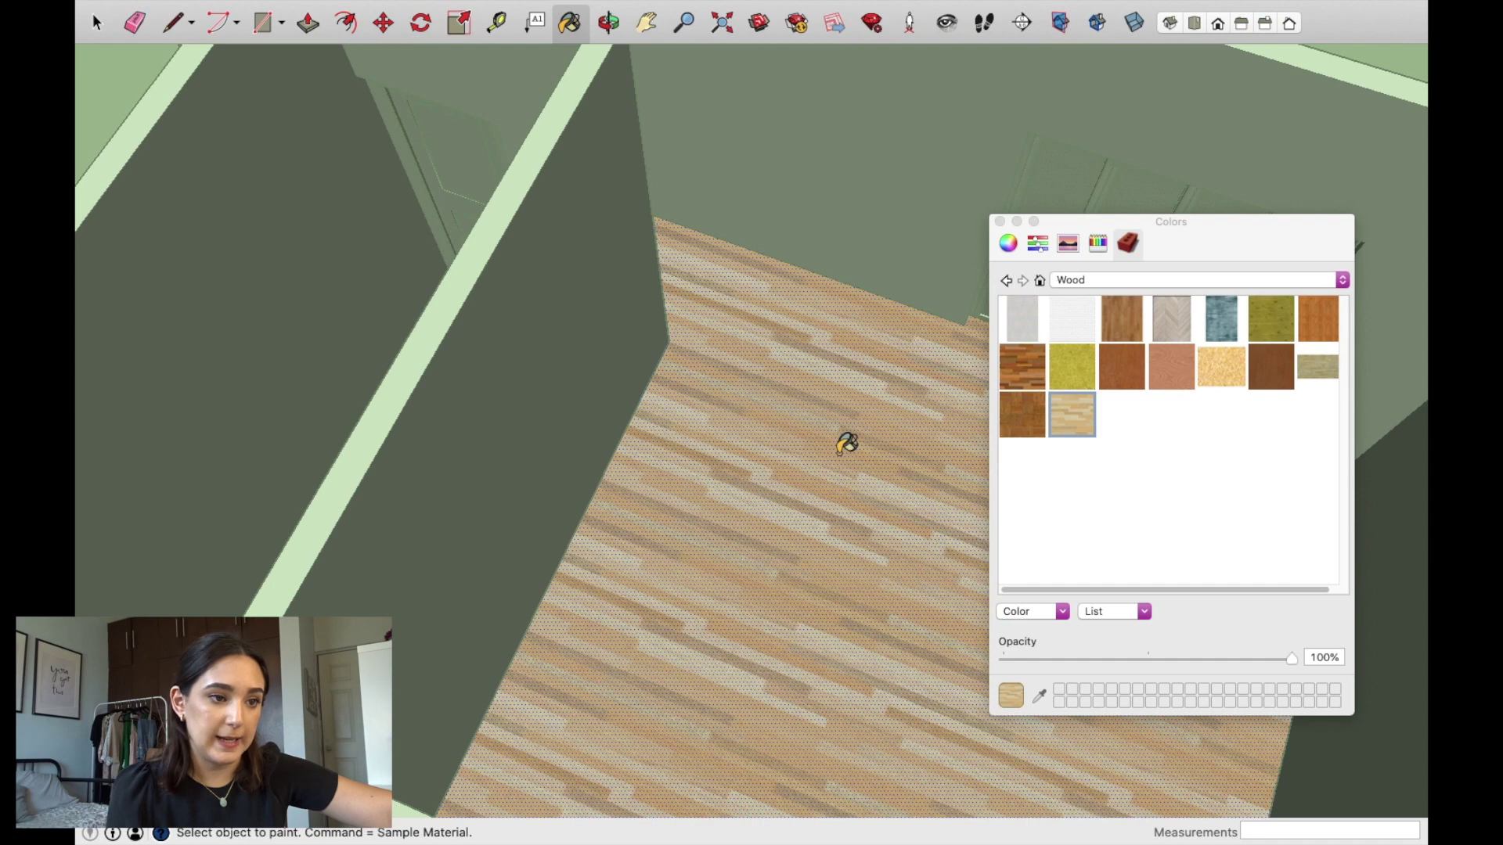
pyautogui.click(759, 474)
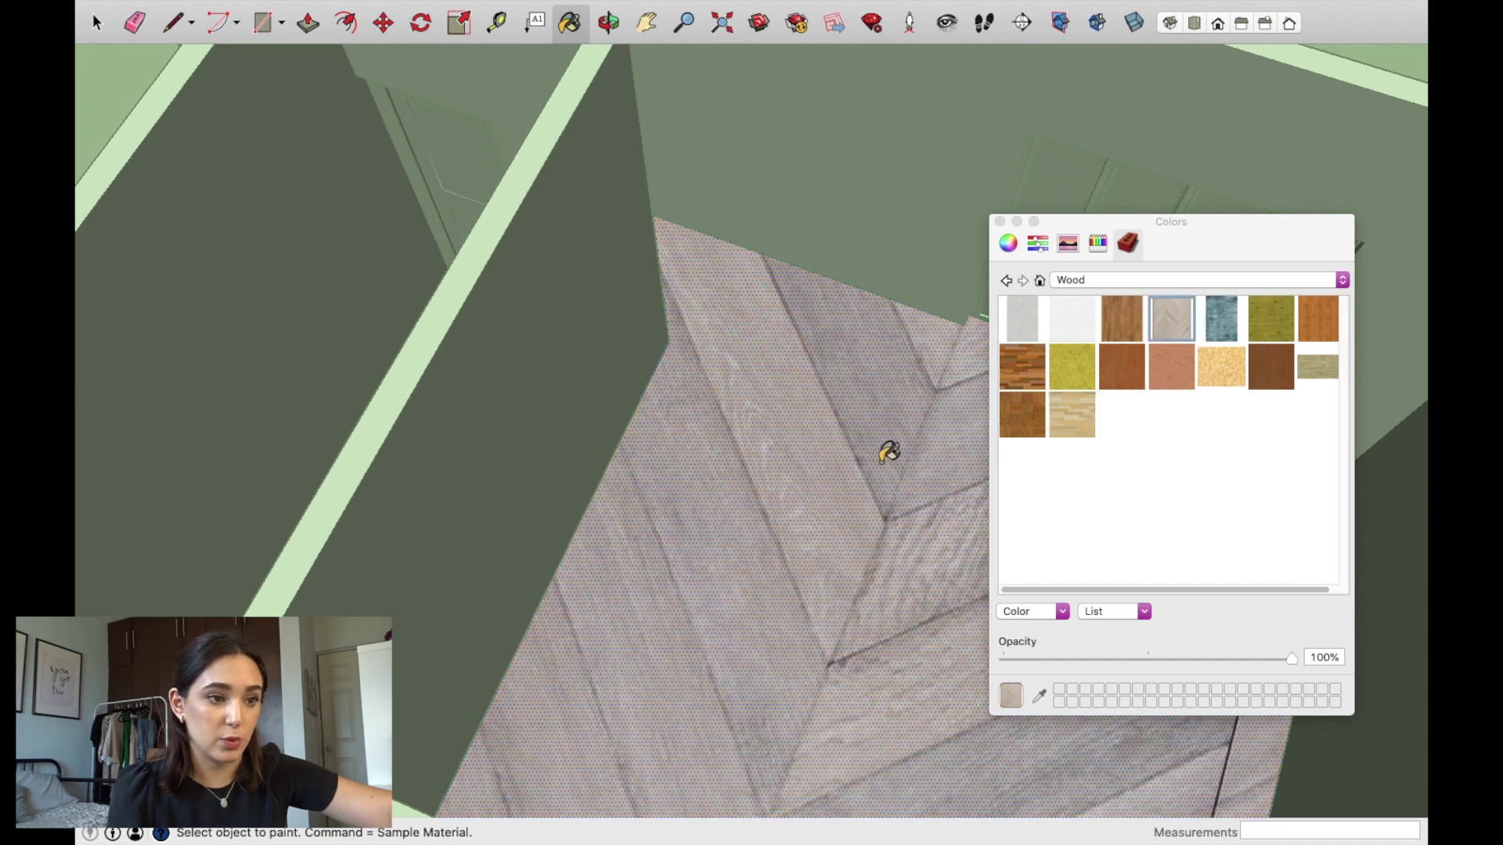
pyautogui.rightClick(1161, 308)
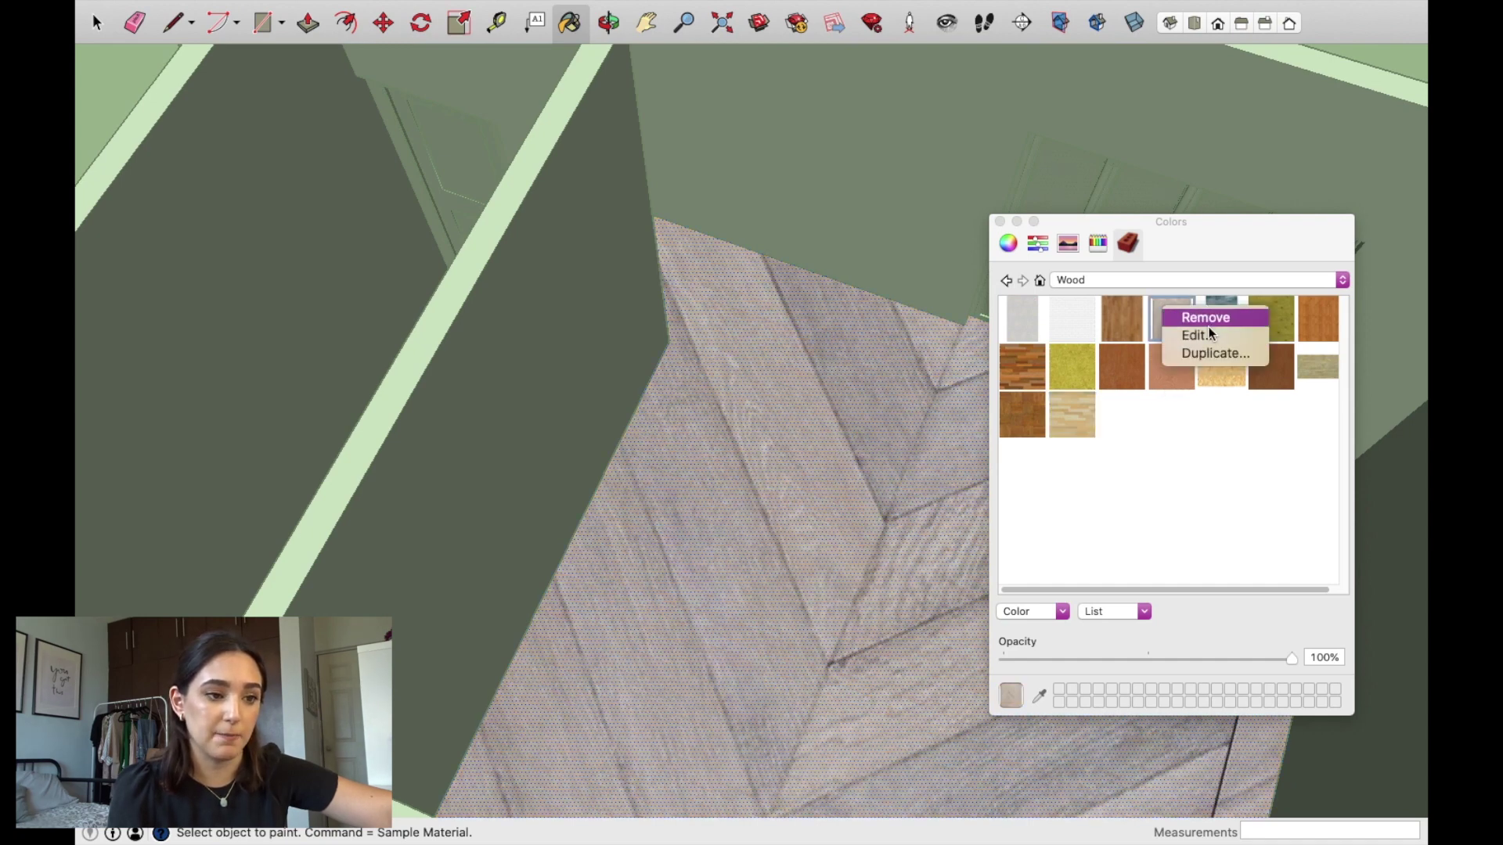
# Step: Start a New Texture import from the swatch menu, cancel it, and close the Colors panel
pyautogui.click(1167, 432)
pyautogui.rightClick(1137, 429)
pyautogui.click(1202, 432)
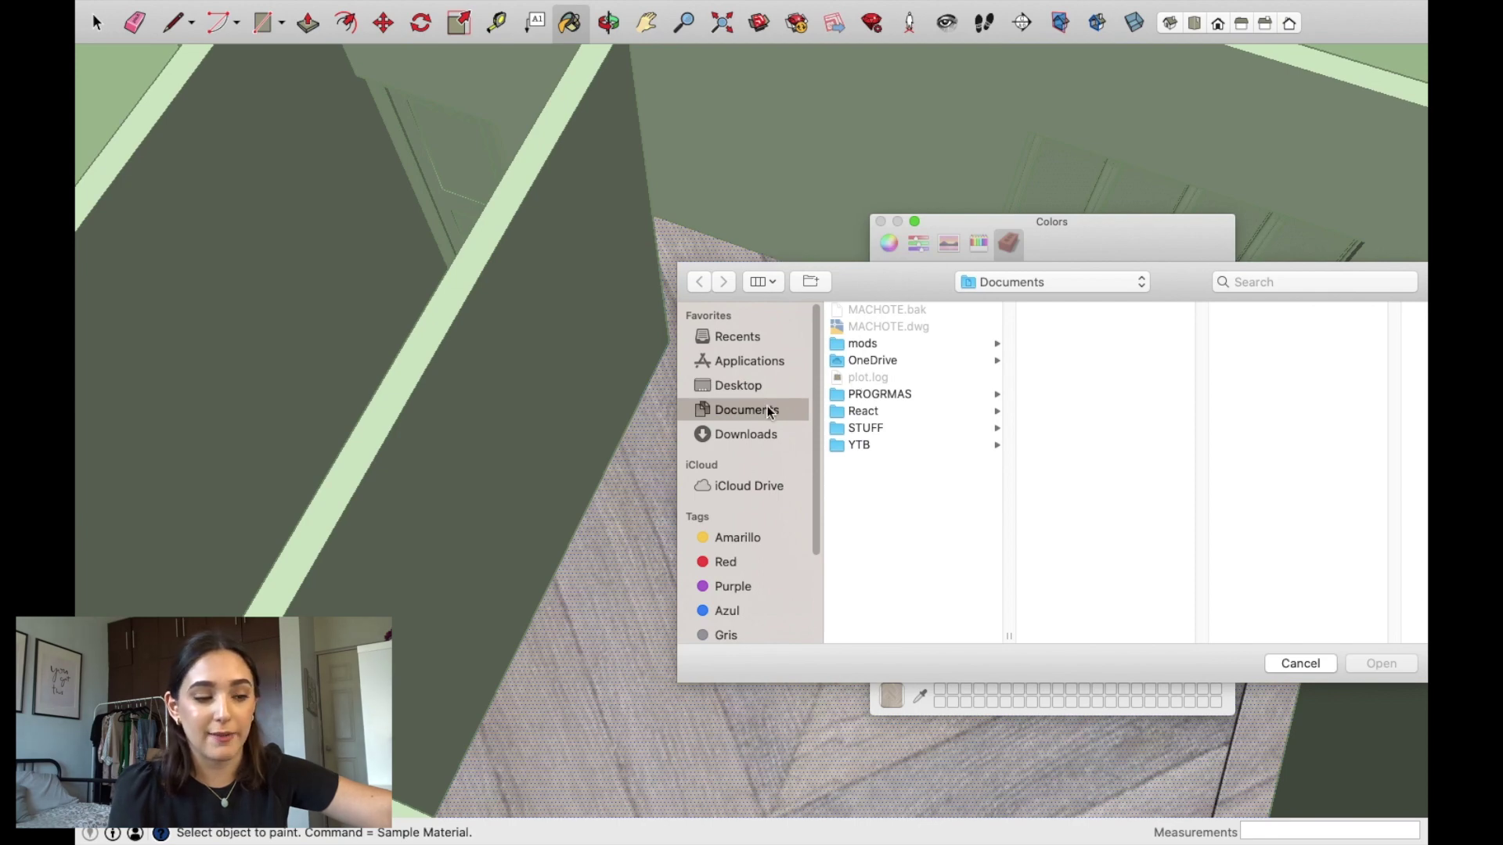
pyautogui.click(1301, 663)
pyautogui.click(997, 223)
# Step: Orbit to a new view of the room and select all the connected walls
pyautogui.press('space')
pyautogui.scroll(-5, 871, 240)
pyautogui.moveTo(915, 383)
pyautogui.mouseDown(button='middle')
pyautogui.moveTo(523, 322)
pyautogui.moveTo(515, 203)
pyautogui.mouseUp(button='middle')
pyautogui.tripleClick(532, 223)
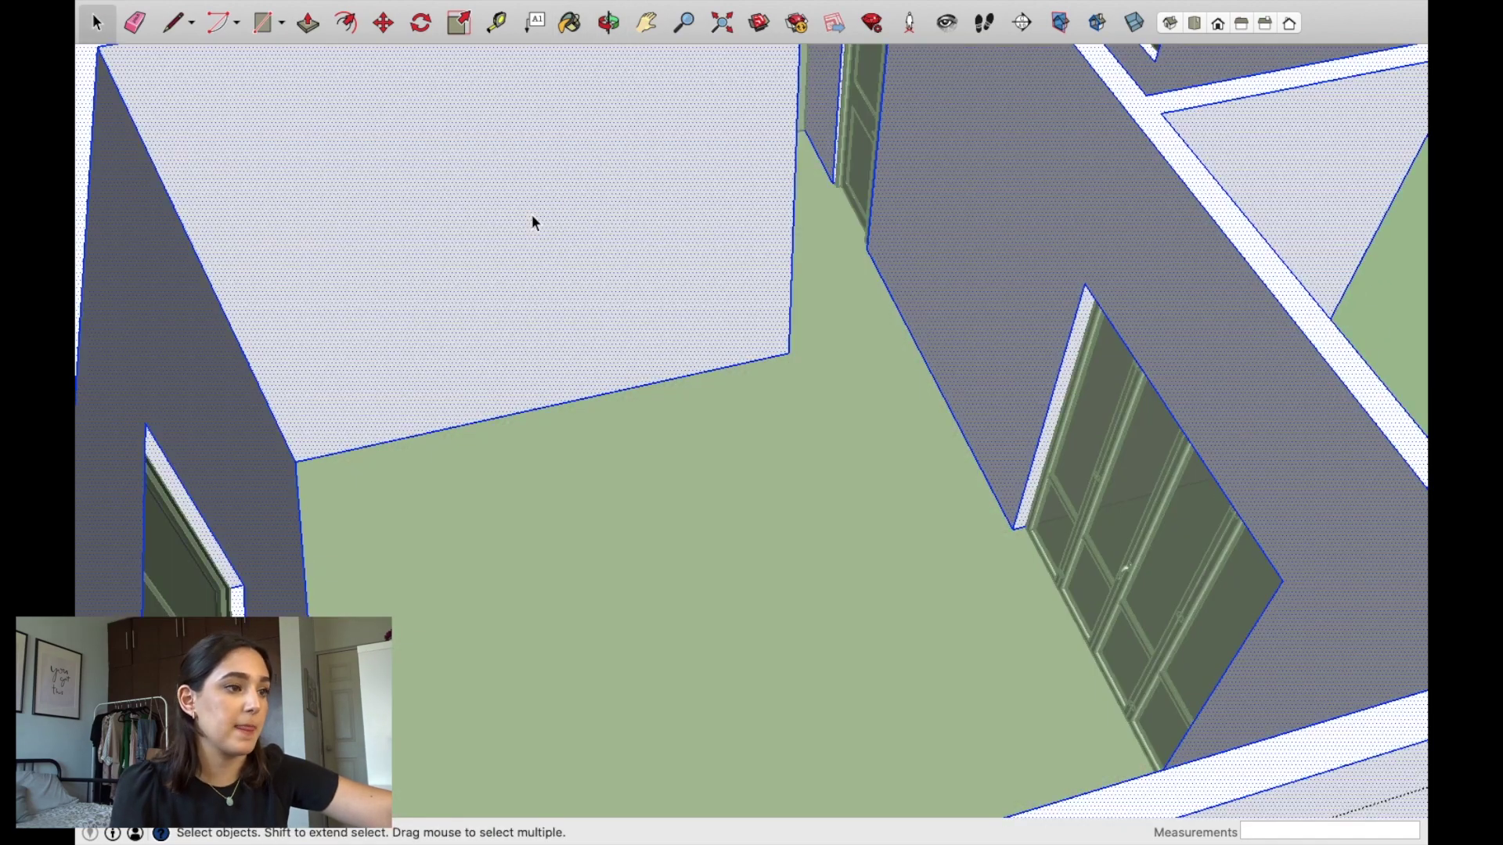
# Step: Paint the selected room walls with the light white brick material
pyautogui.click(569, 29)
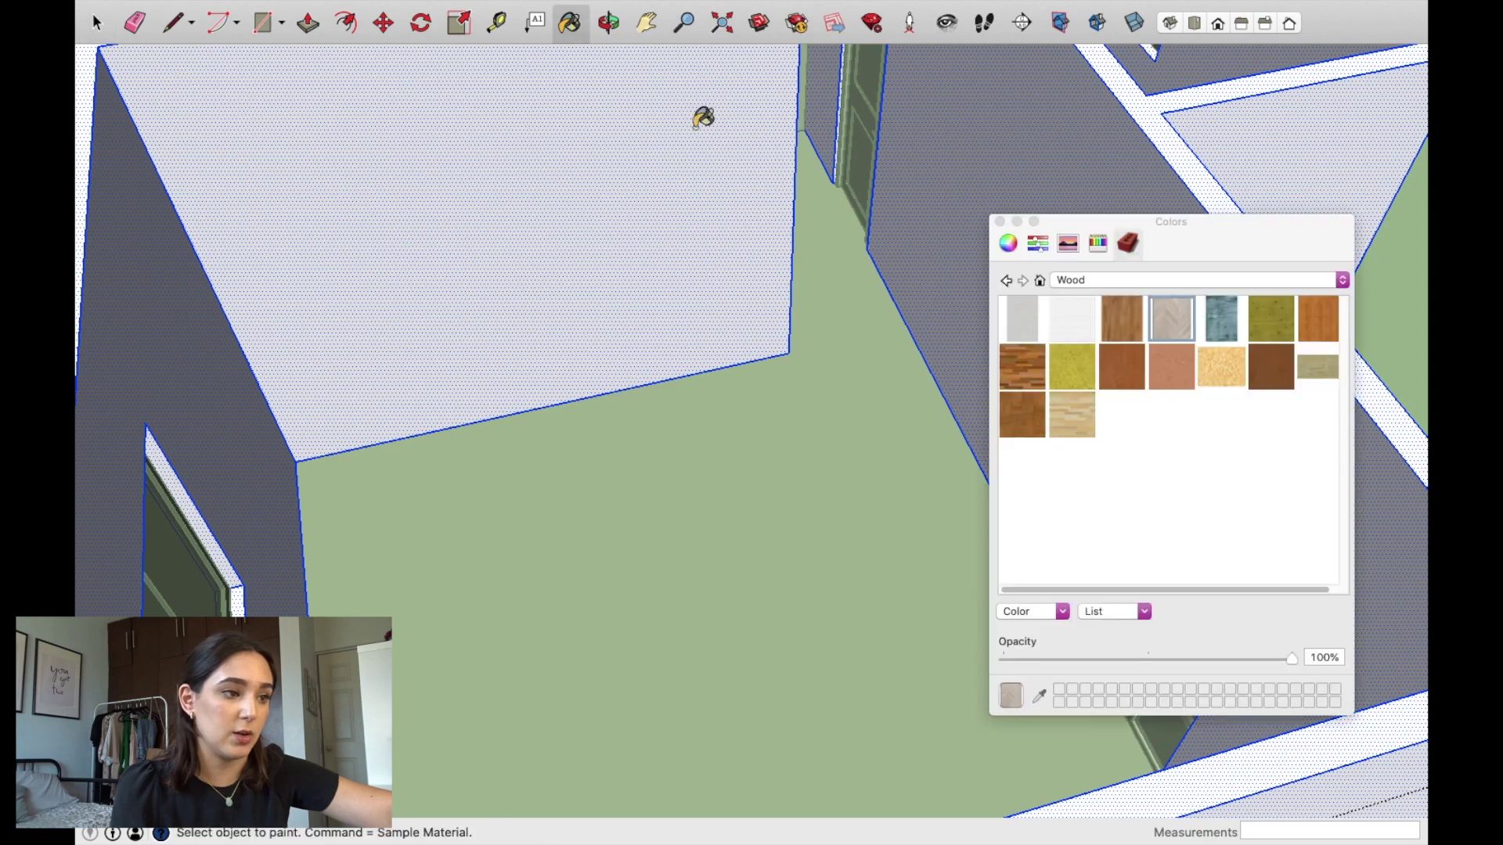
pyautogui.click(646, 233)
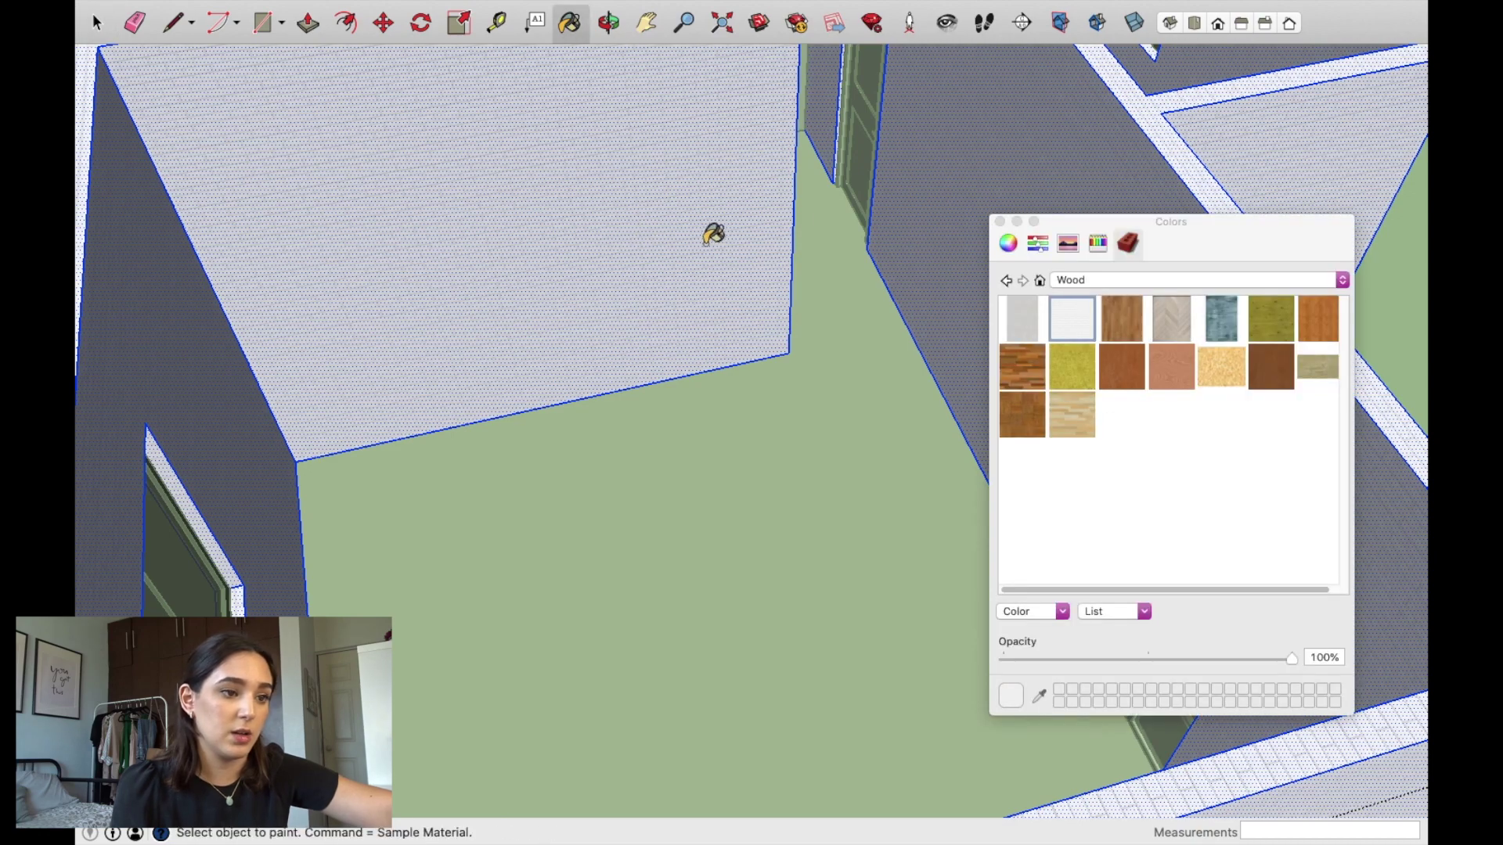
pyautogui.click(1002, 220)
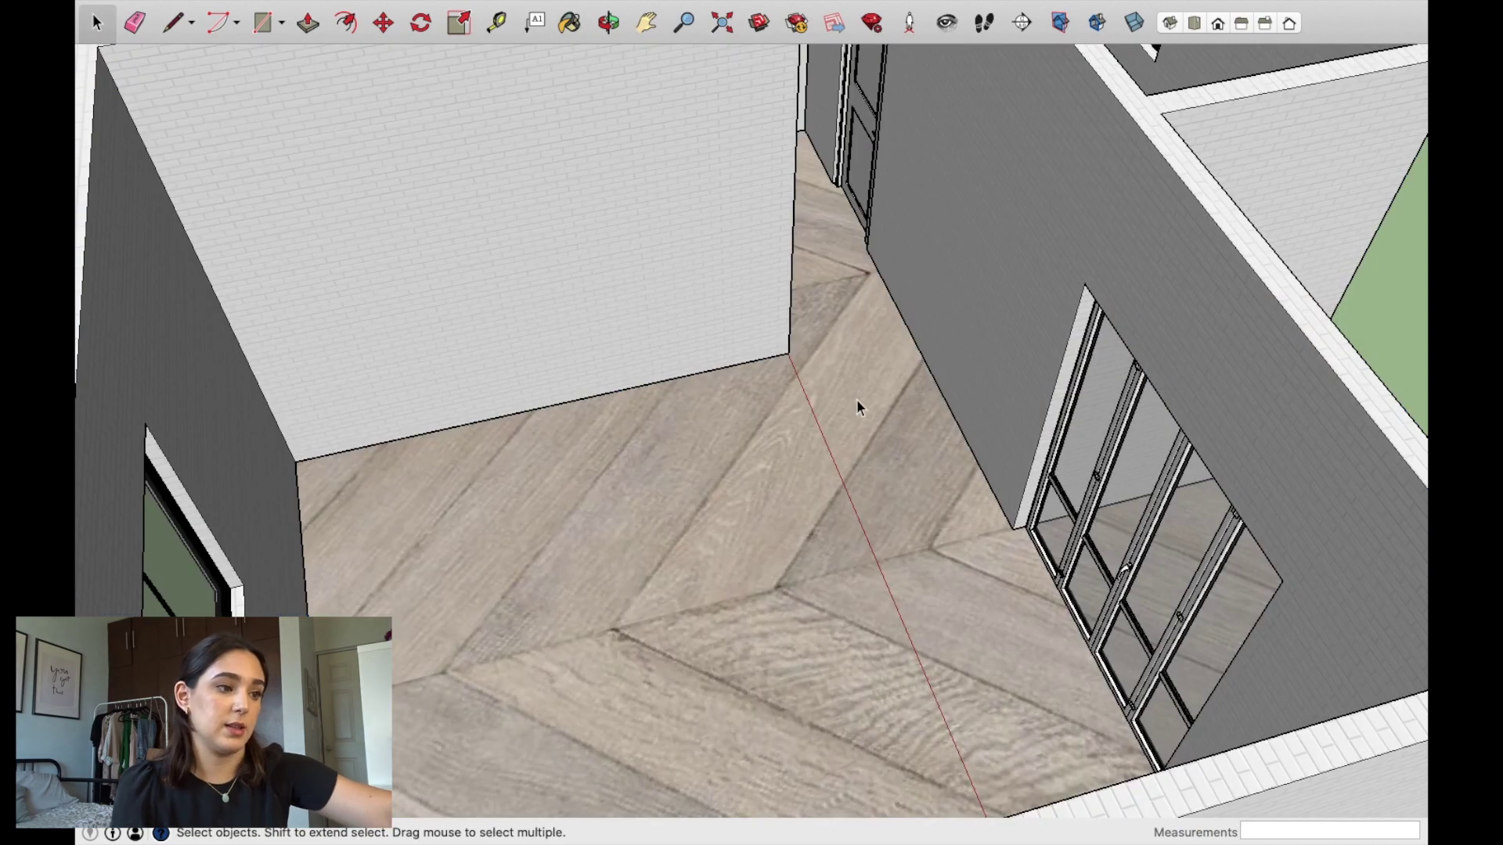
# Step: Orbit around the brick walls to check them, ending with a high view over the rooms
pyautogui.moveTo(858, 406); pyautogui.dragTo(815, 326, button='middle')
pyautogui.moveTo(709, 321)
pyautogui.mouseDown(button='middle')
pyautogui.moveTo(791, 339)
pyautogui.moveTo(785, 355)
pyautogui.mouseUp(button='middle')
pyautogui.click(776, 368)
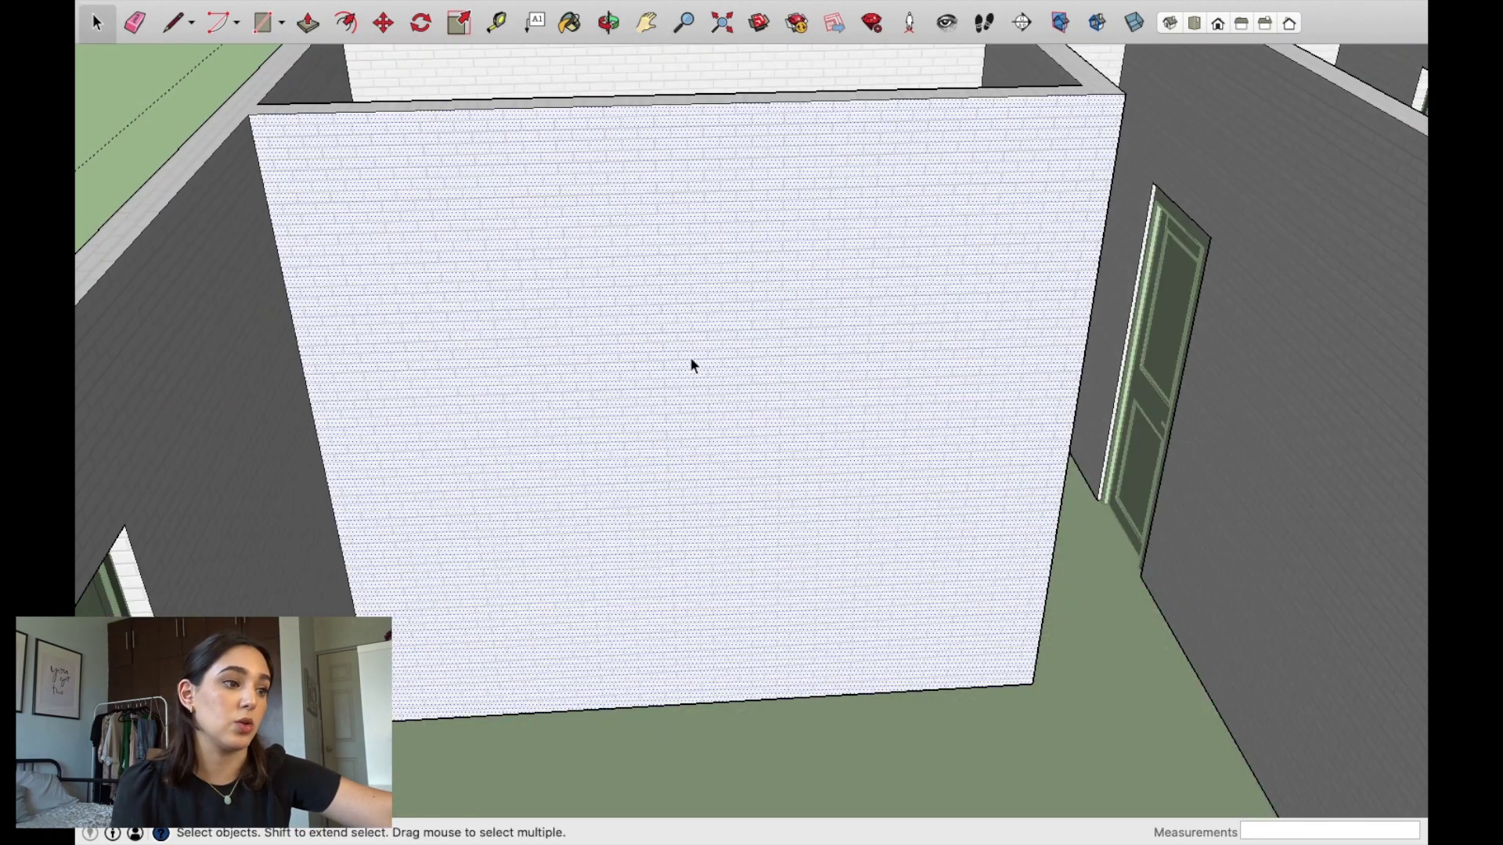
pyautogui.press('Escape')
pyautogui.moveTo(379, 334); pyautogui.dragTo(536, 526, button='middle')
pyautogui.moveTo(420, 438)
pyautogui.mouseDown(button='middle')
pyautogui.moveTo(433, 481)
pyautogui.moveTo(616, 490)
pyautogui.moveTo(1241, 360)
pyautogui.moveTo(1102, 367)
pyautogui.mouseUp(button='middle')
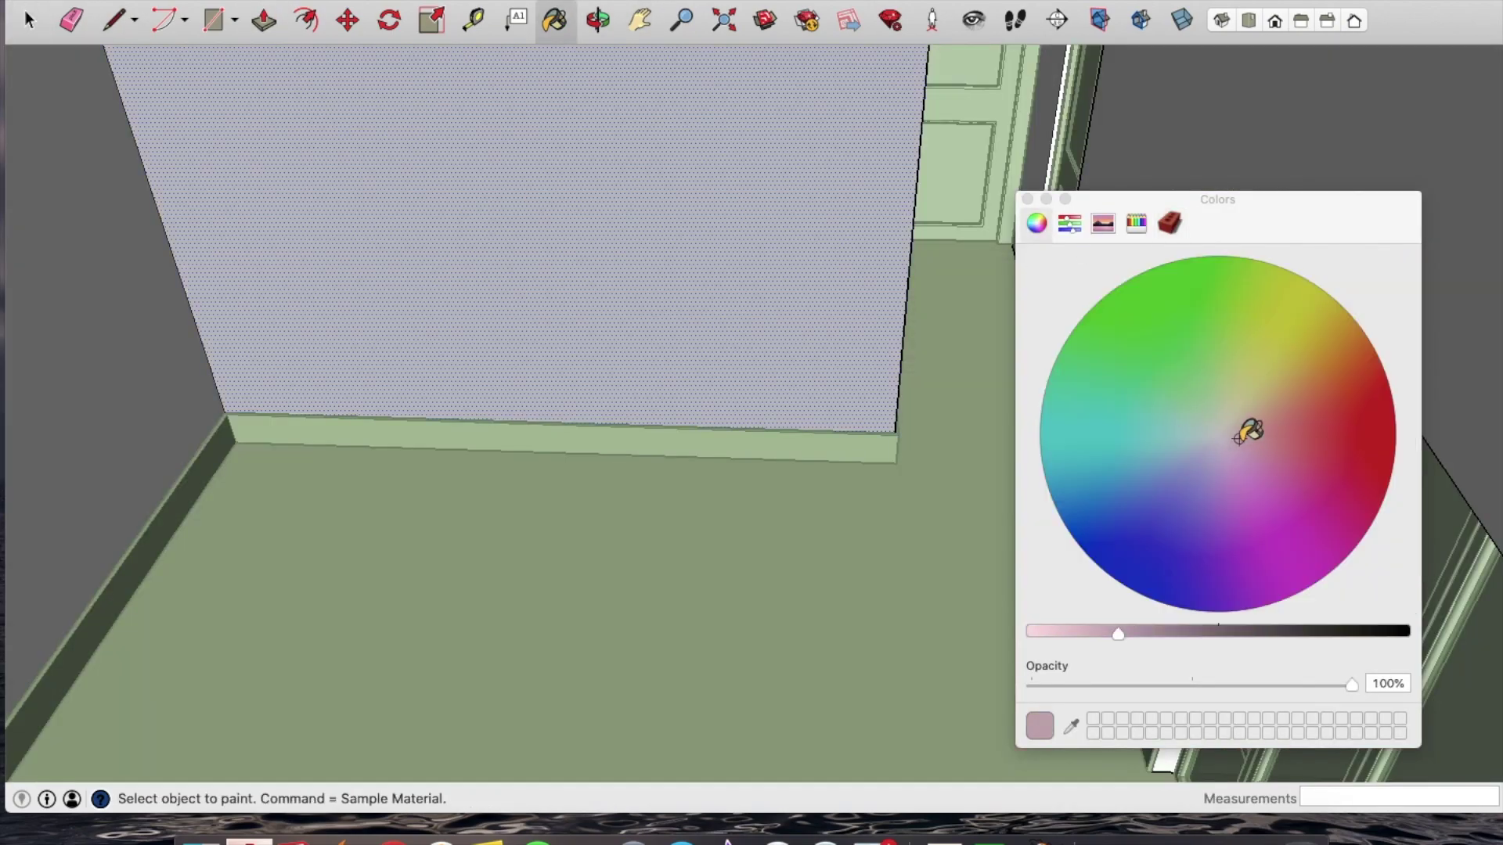
# Step: Scroll to review the bedroom with the canopy bed and marble-topped nightstands
pyautogui.scroll(-5, 1014, 463)
pyautogui.scroll(-5, 979, 470)
pyautogui.scroll(-5, 940, 485)
pyautogui.scroll(-5, 928, 413)
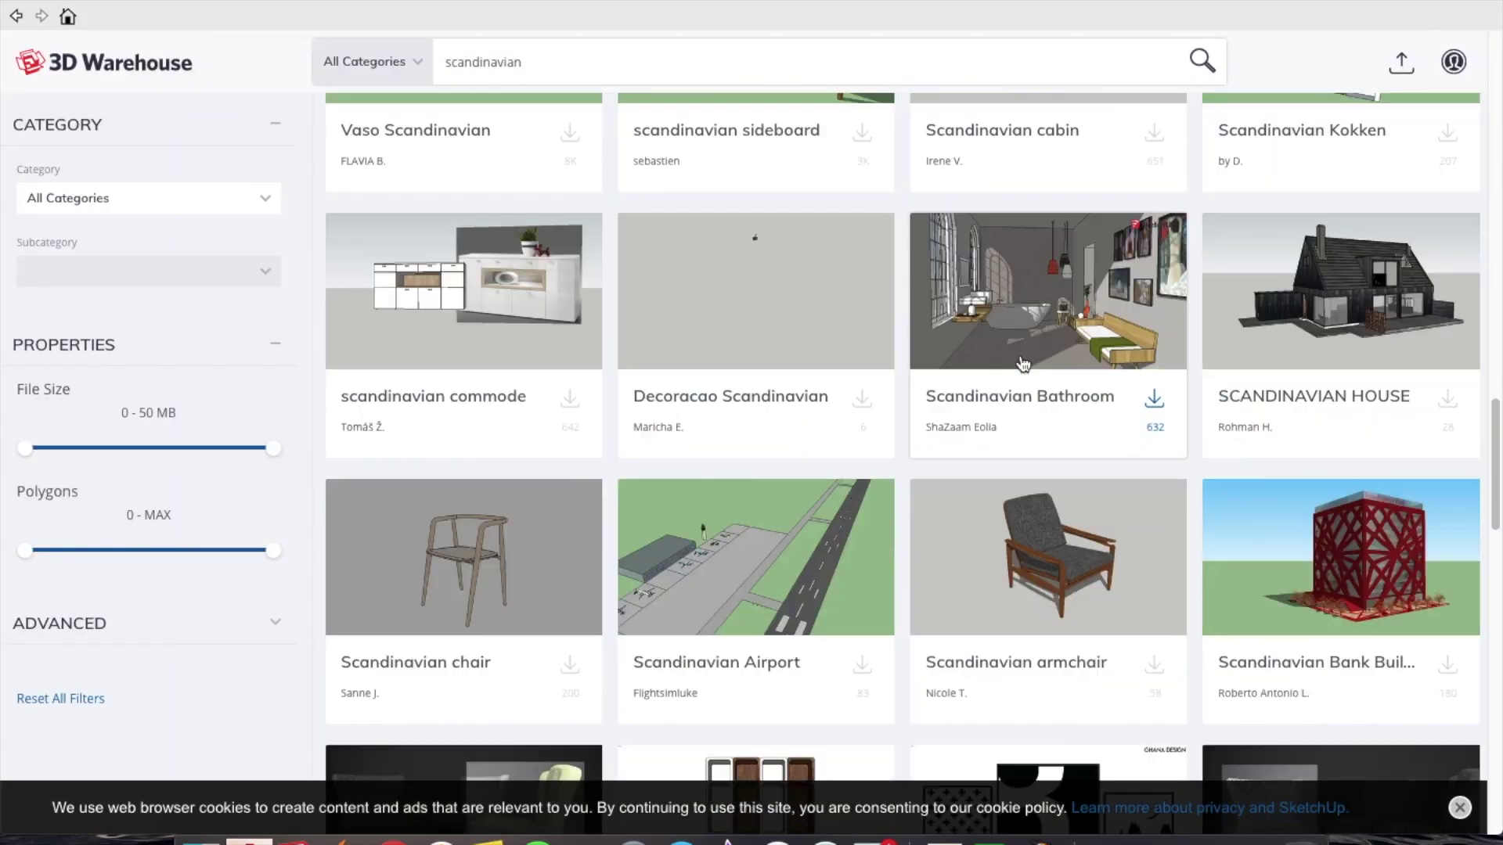
# Step: Scroll to review the Scandinavian console table placed against the bedroom wall
pyautogui.scroll(-10, 1022, 363)
pyautogui.scroll(-10, 769, 346)
pyautogui.scroll(-3, 903, 393)
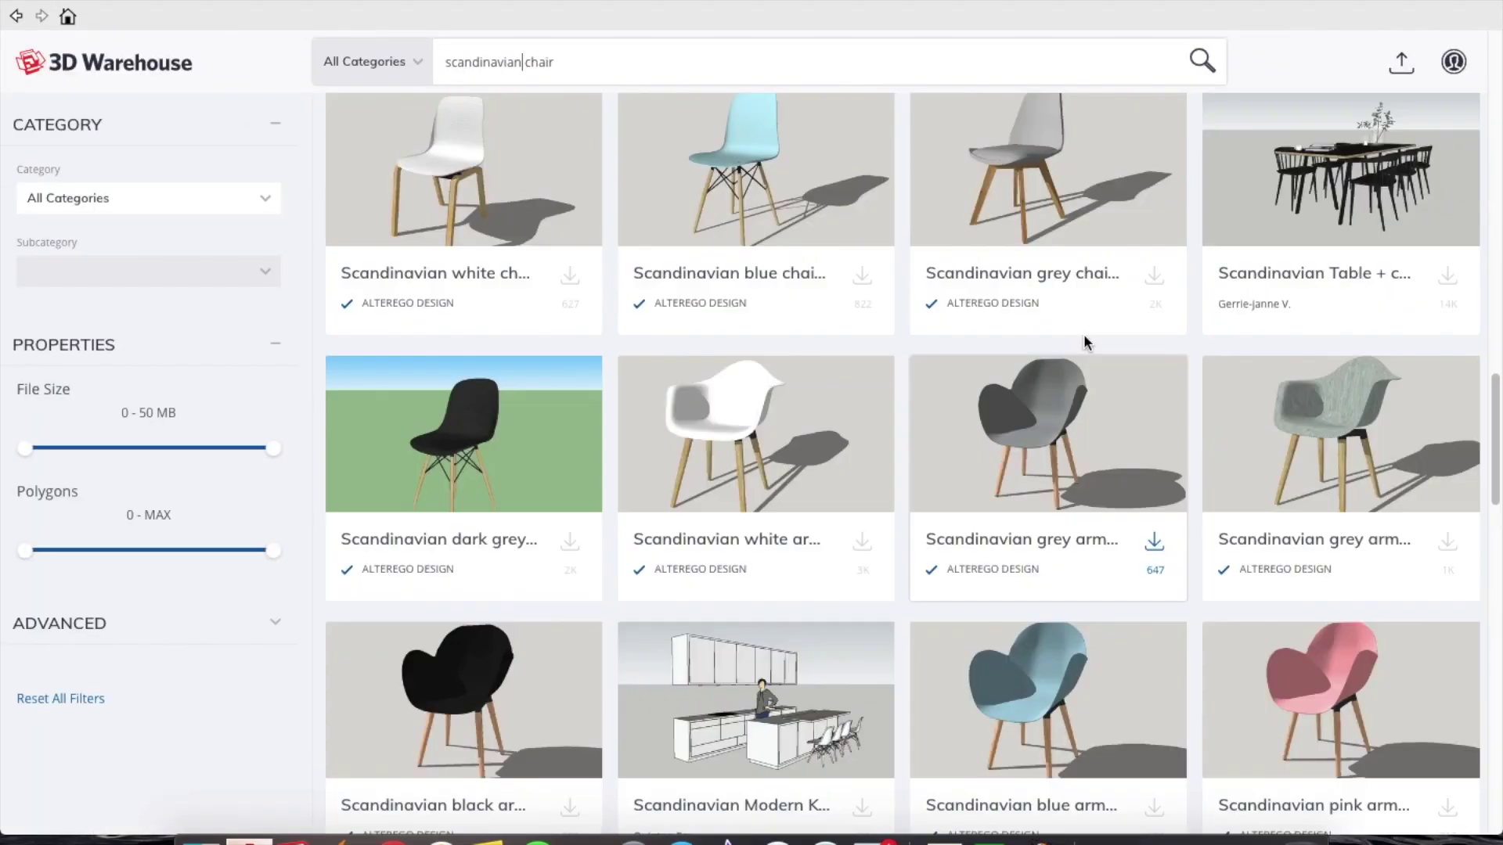
# Step: Zoom through the bedroom while hanging framed art and wood-finishing the TV console
pyautogui.scroll(-10, 1085, 342)
pyautogui.scroll(-10, 892, 356)
pyautogui.scroll(-10, 792, 464)
pyautogui.scroll(-6, 892, 422)
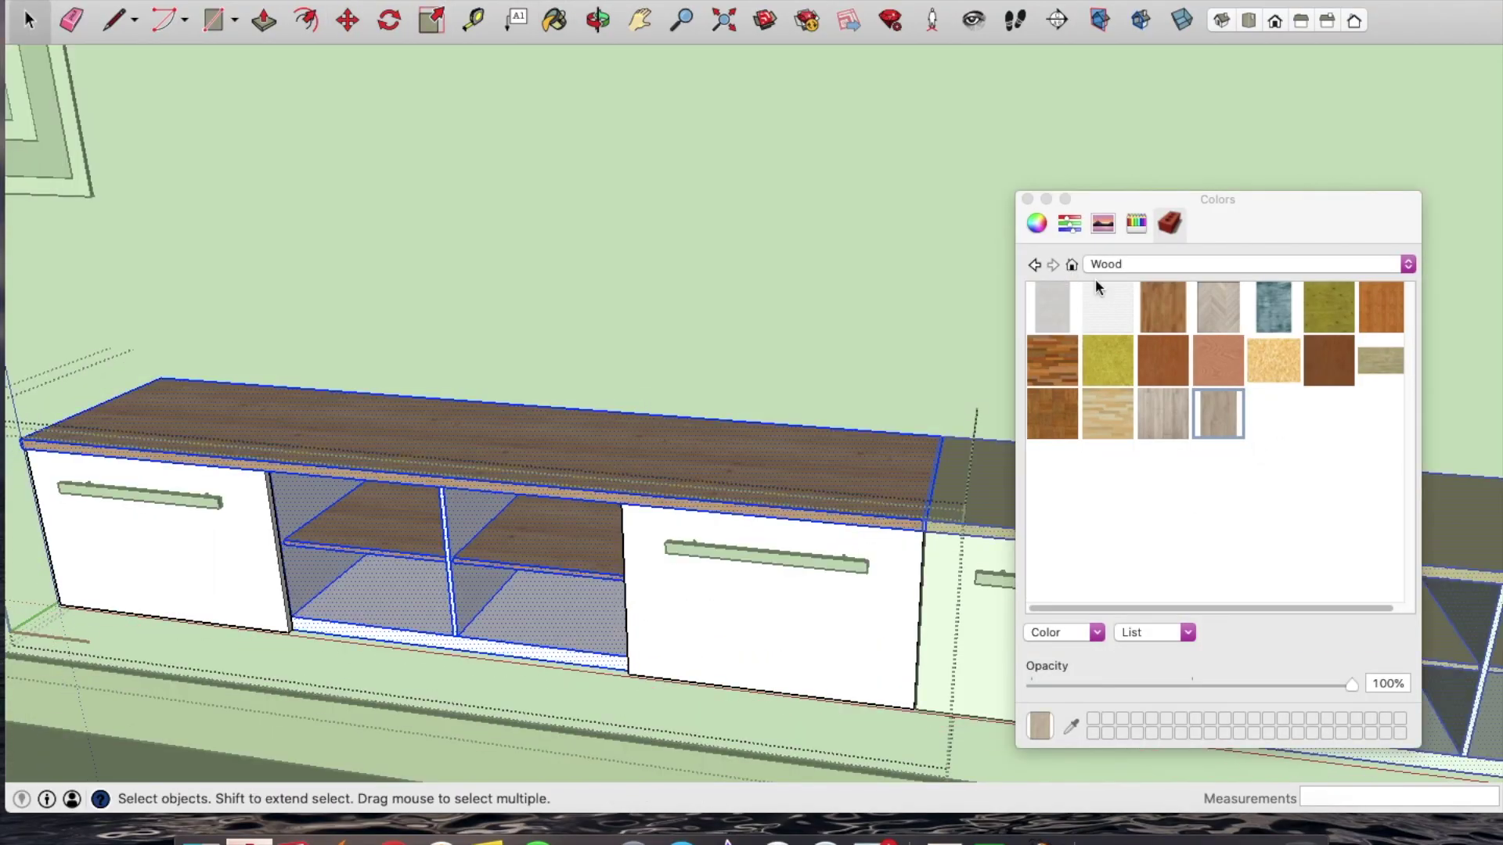
pyautogui.scroll(-5, 1308, 529)
pyautogui.scroll(-1, 1162, 472)
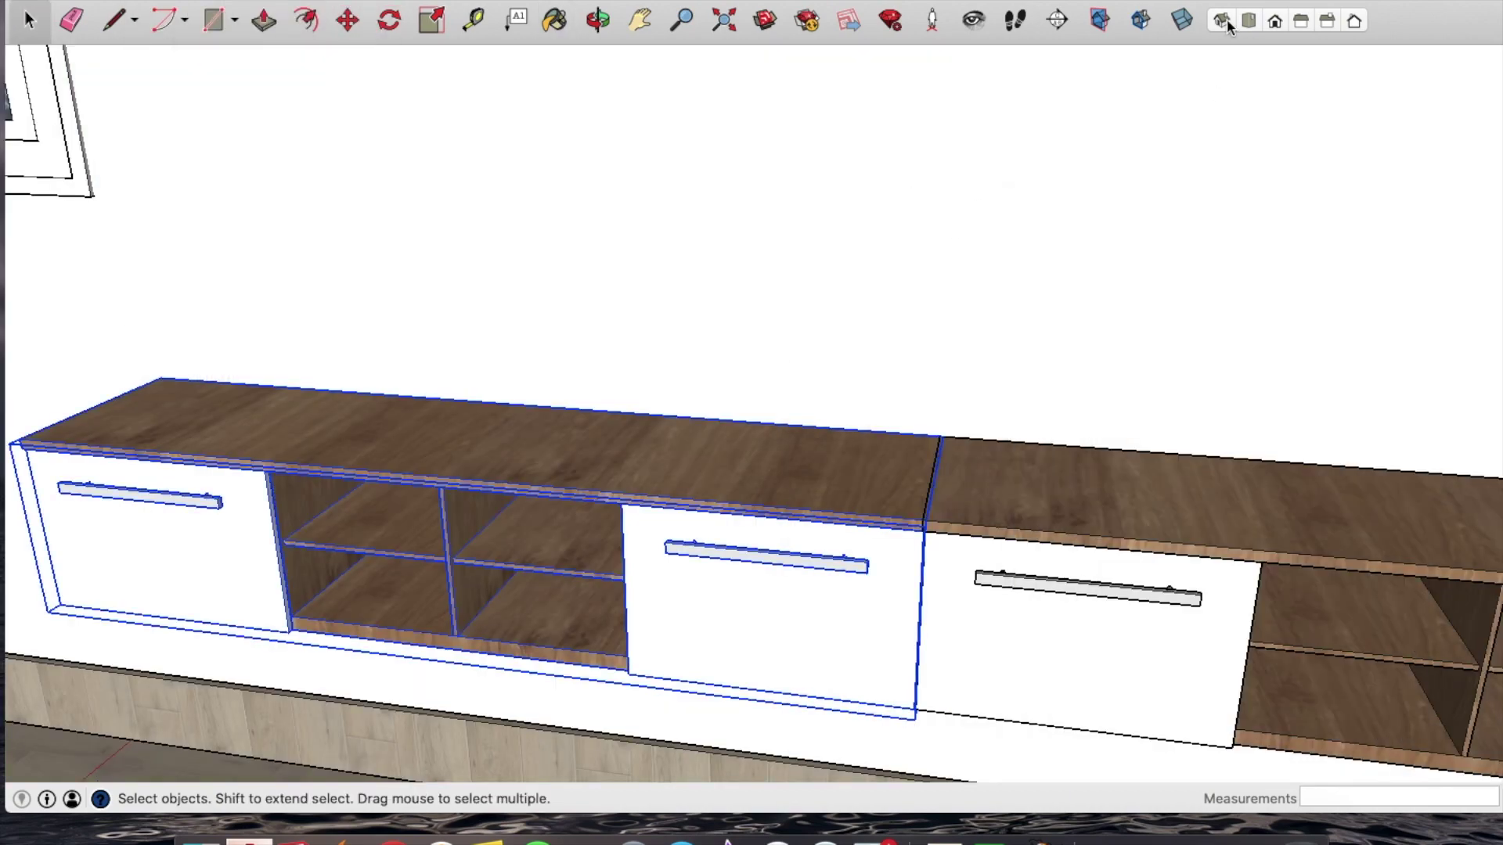
# Step: Search 3D Warehouse for 'rug' and download a patterned rug into the bedroom
pyautogui.click(1228, 26)
pyautogui.write('rug')
pyautogui.press('Return')
pyautogui.scroll(-5, 912, 368)
pyautogui.scroll(-5, 931, 384)
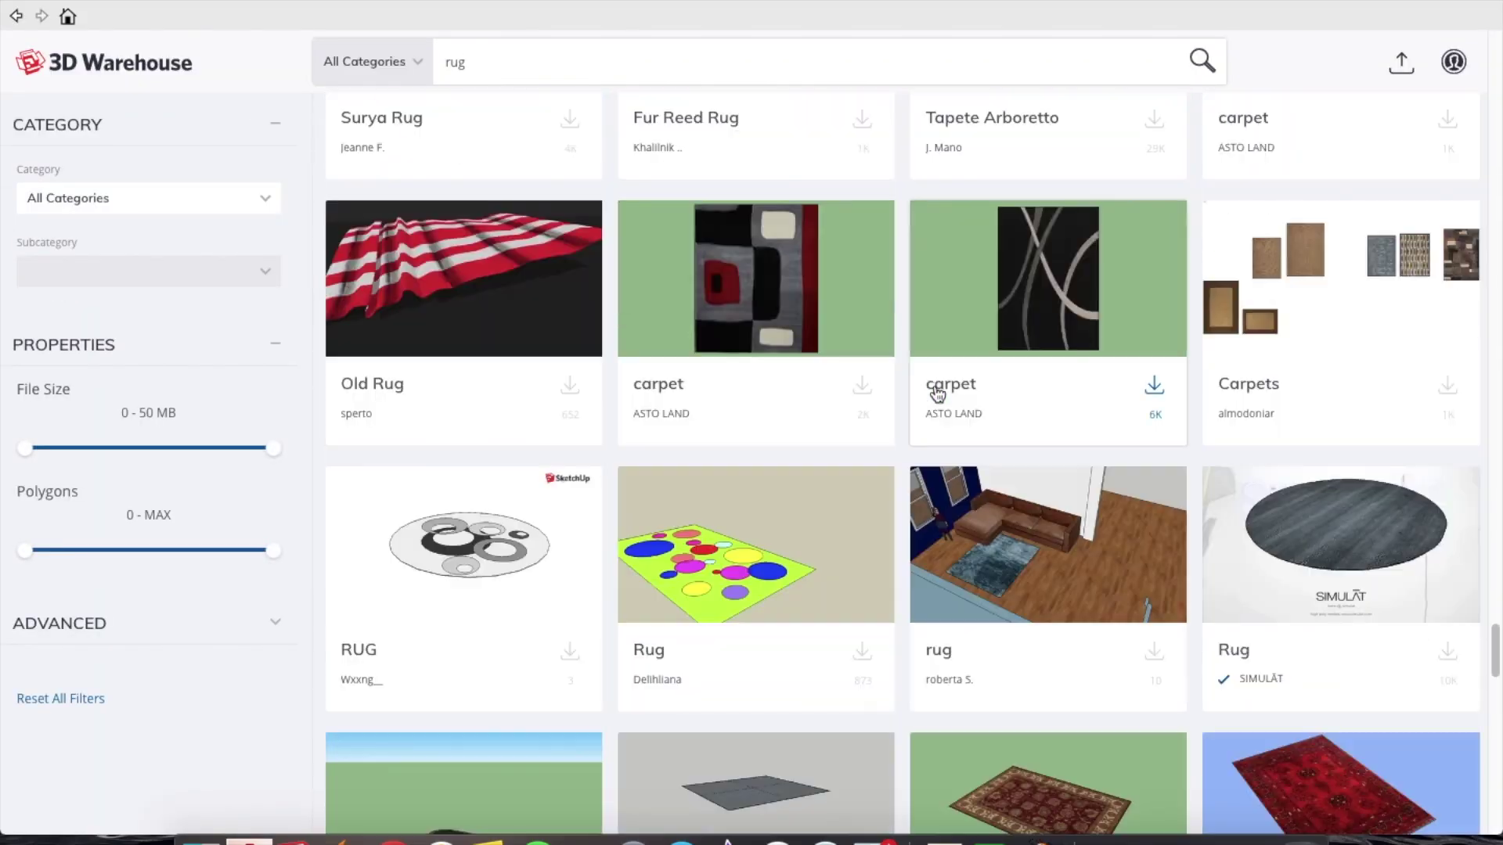
pyautogui.scroll(-5, 937, 393)
pyautogui.click(721, 261)
pyautogui.click(884, 468)
pyautogui.moveTo(989, 574)
pyautogui.mouseDown(button='middle')
pyautogui.moveTo(839, 497)
pyautogui.moveTo(487, 117)
pyautogui.mouseUp(button='middle')
pyautogui.scroll(10, 958, 548)
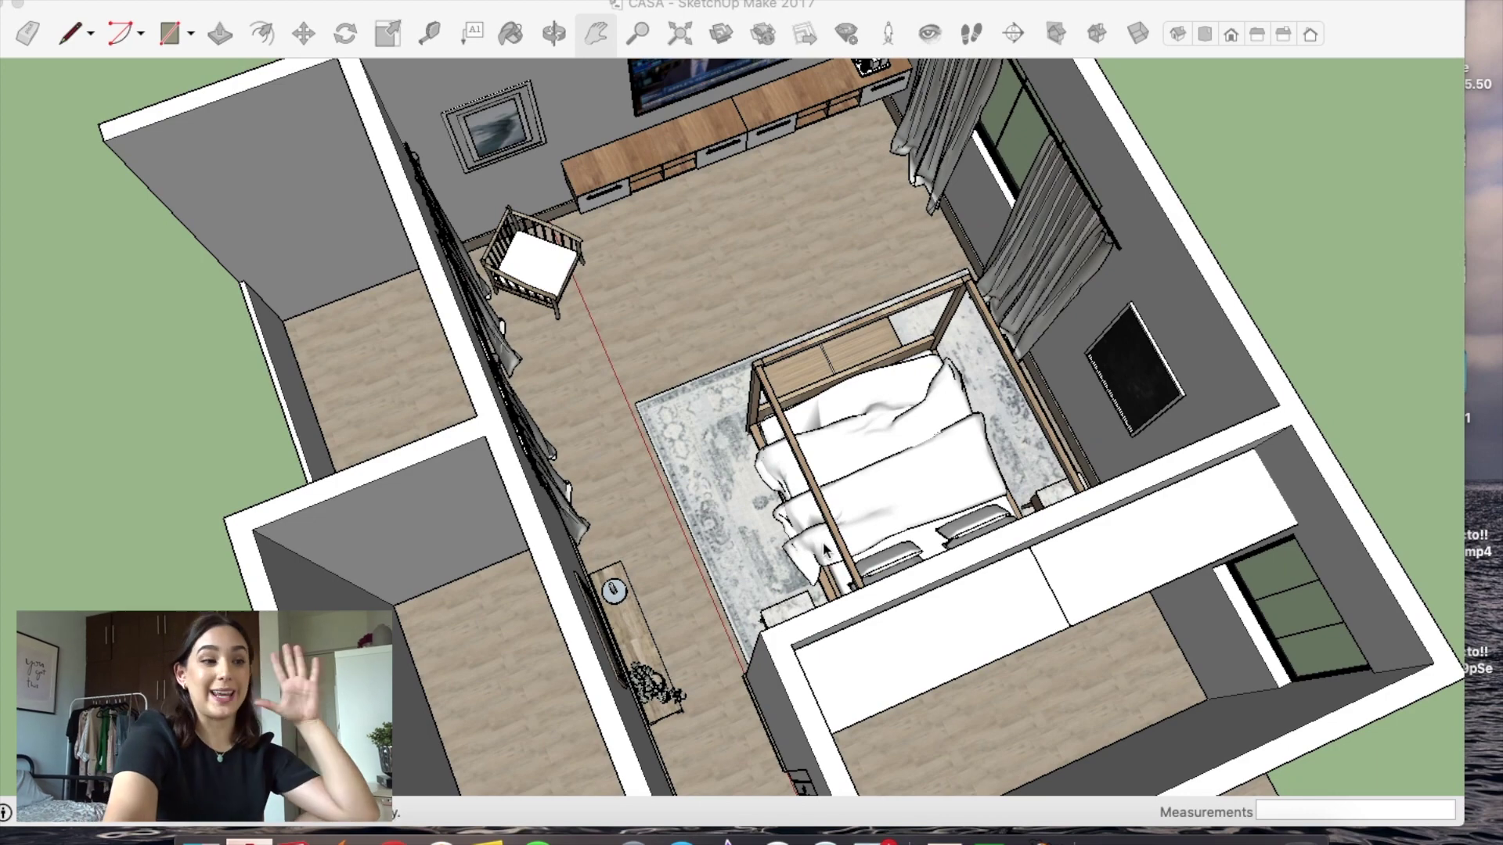
# Step: Orbit so the TV wall sits at the top of the view
pyautogui.moveTo(826, 550); pyautogui.dragTo(619, 470, button='middle')
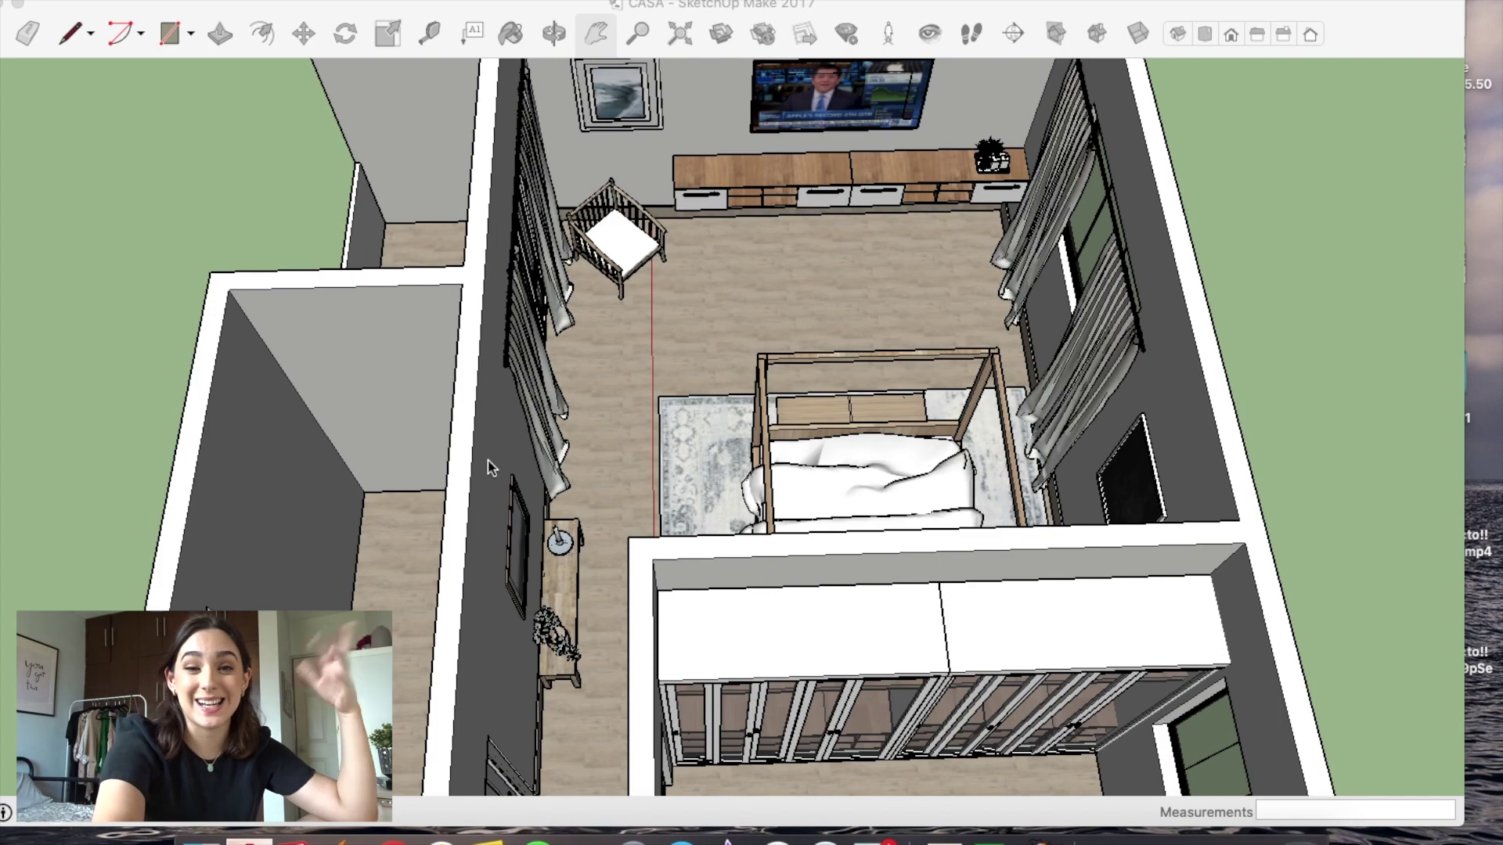
pyautogui.moveTo(627, 418); pyautogui.dragTo(778, 261, button='middle')
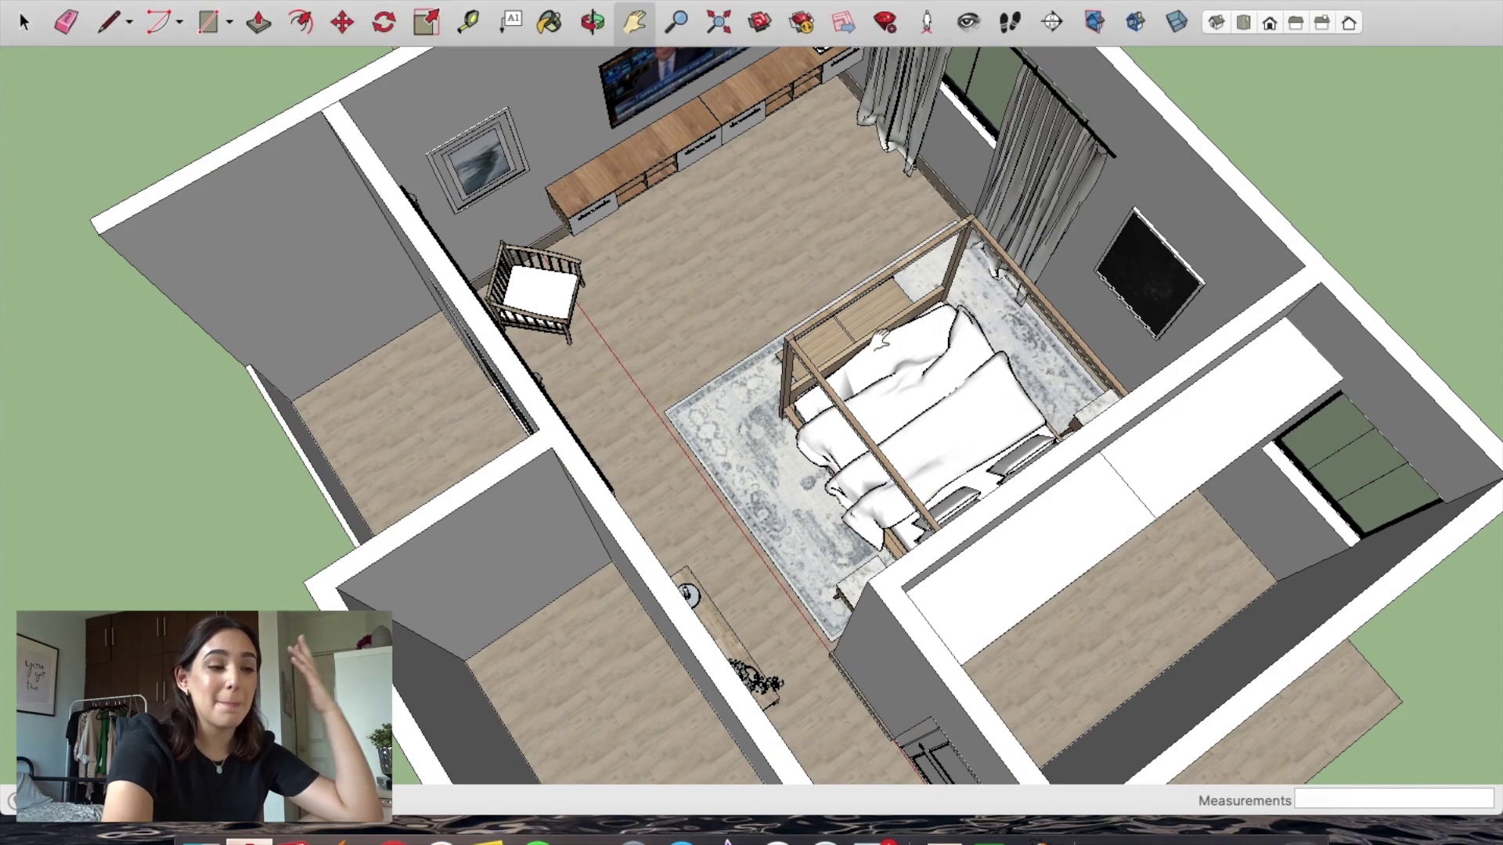
pyautogui.moveTo(880, 341)
pyautogui.mouseDown(button='middle')
pyautogui.moveTo(778, 268)
pyautogui.moveTo(681, 270)
pyautogui.mouseUp(button='middle')
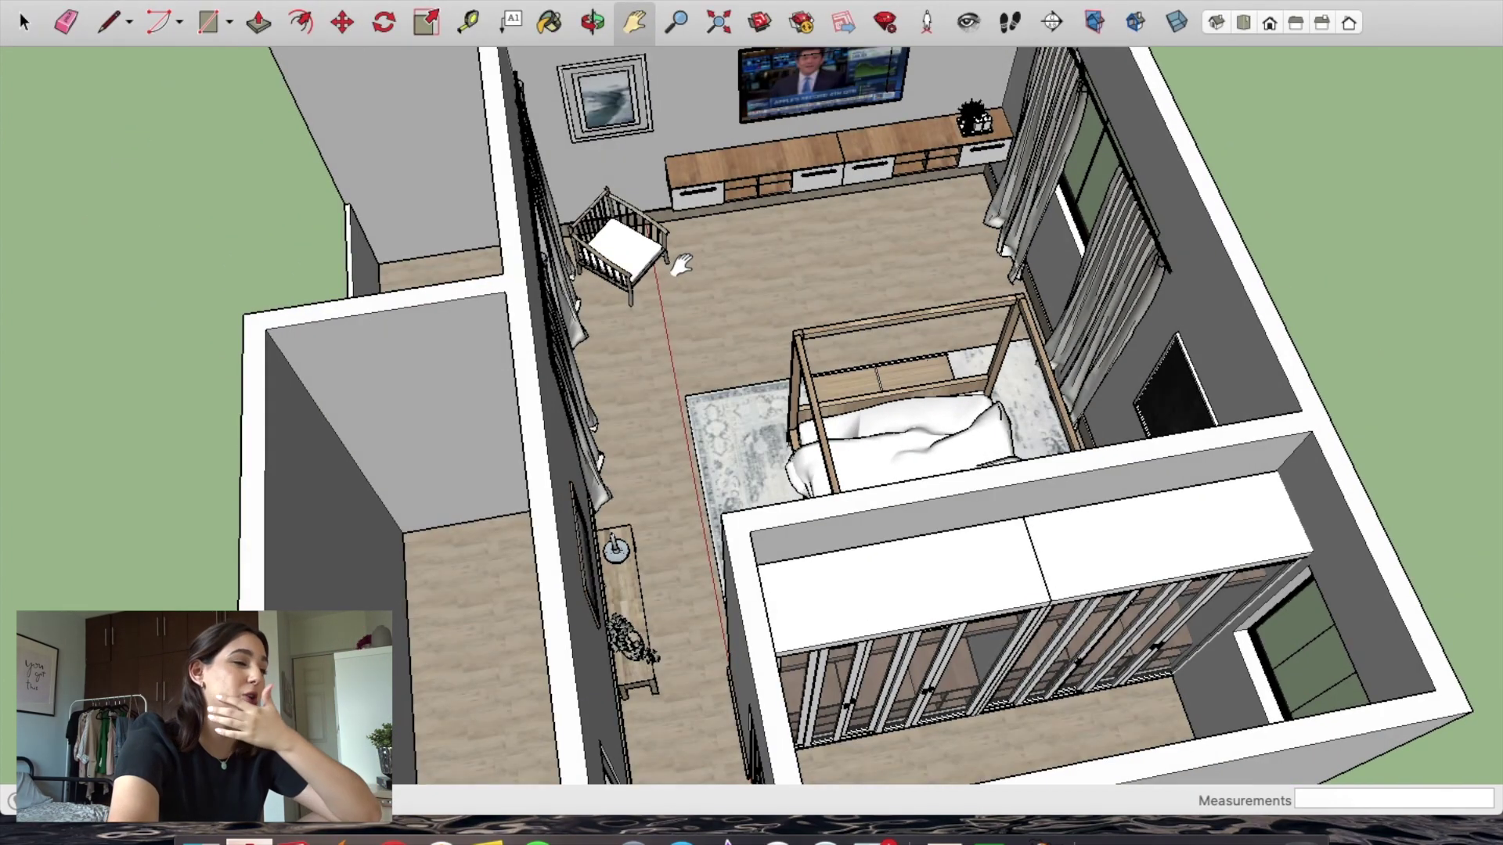
pyautogui.moveTo(706, 372)
pyautogui.mouseDown(button='middle')
pyautogui.moveTo(1083, 564)
pyautogui.moveTo(1044, 573)
pyautogui.moveTo(782, 497)
pyautogui.mouseUp(button='middle')
pyautogui.scroll(-5, 1045, 573)
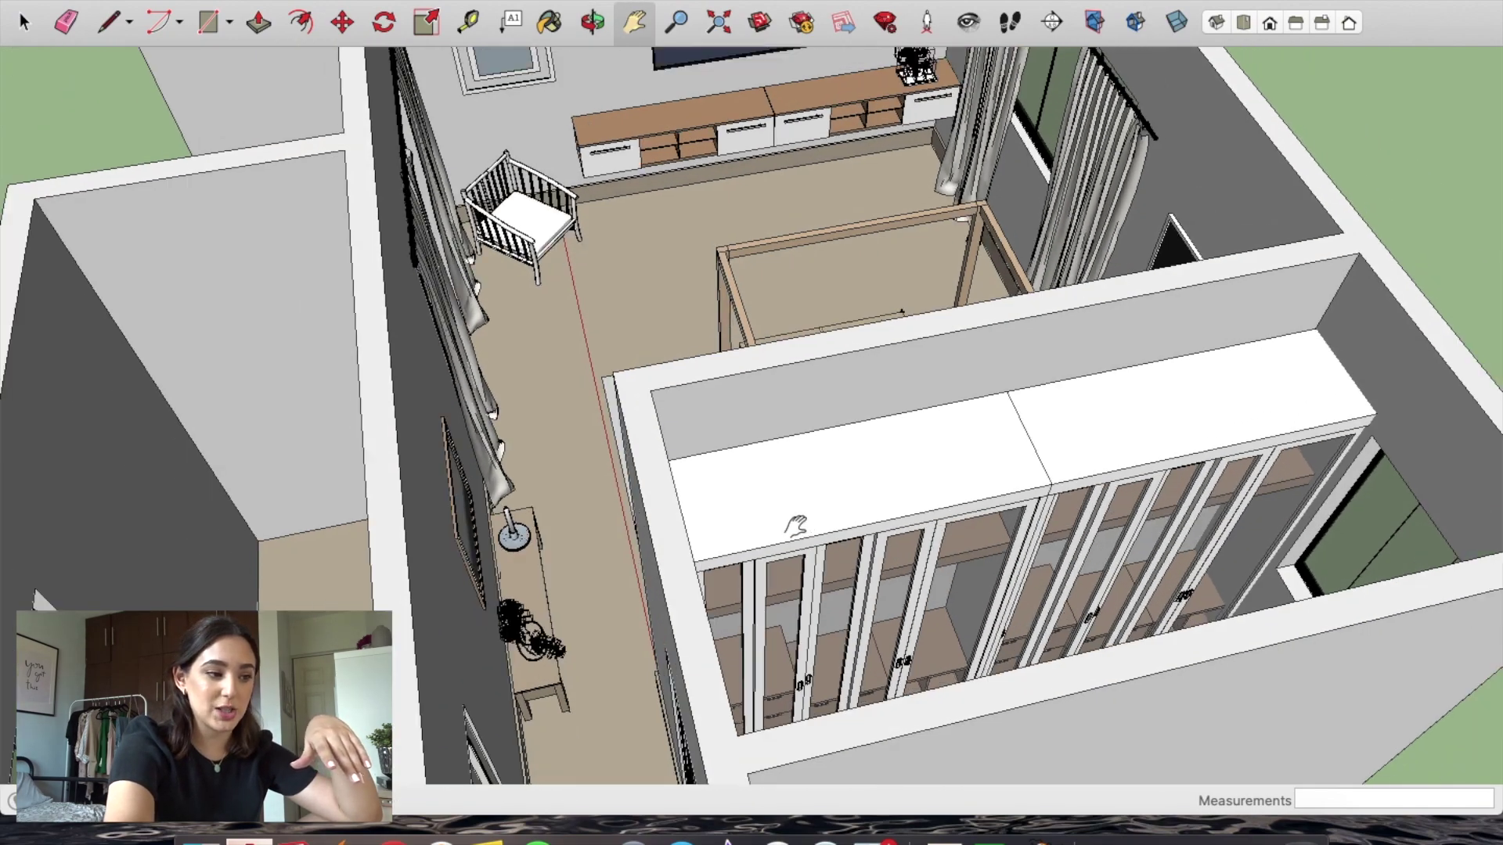
pyautogui.scroll(-3, 782, 497)
pyautogui.scroll(10, 758, 377)
pyautogui.scroll(-5, 758, 377)
pyautogui.moveTo(879, 543)
pyautogui.mouseDown(button='middle')
pyautogui.moveTo(443, 523)
pyautogui.moveTo(67, 419)
pyautogui.moveTo(755, 224)
pyautogui.moveTo(704, 313)
pyautogui.mouseUp(button='middle')
pyautogui.scroll(5, 755, 223)
pyautogui.scroll(2, 755, 223)
pyautogui.scroll(-3, 756, 223)
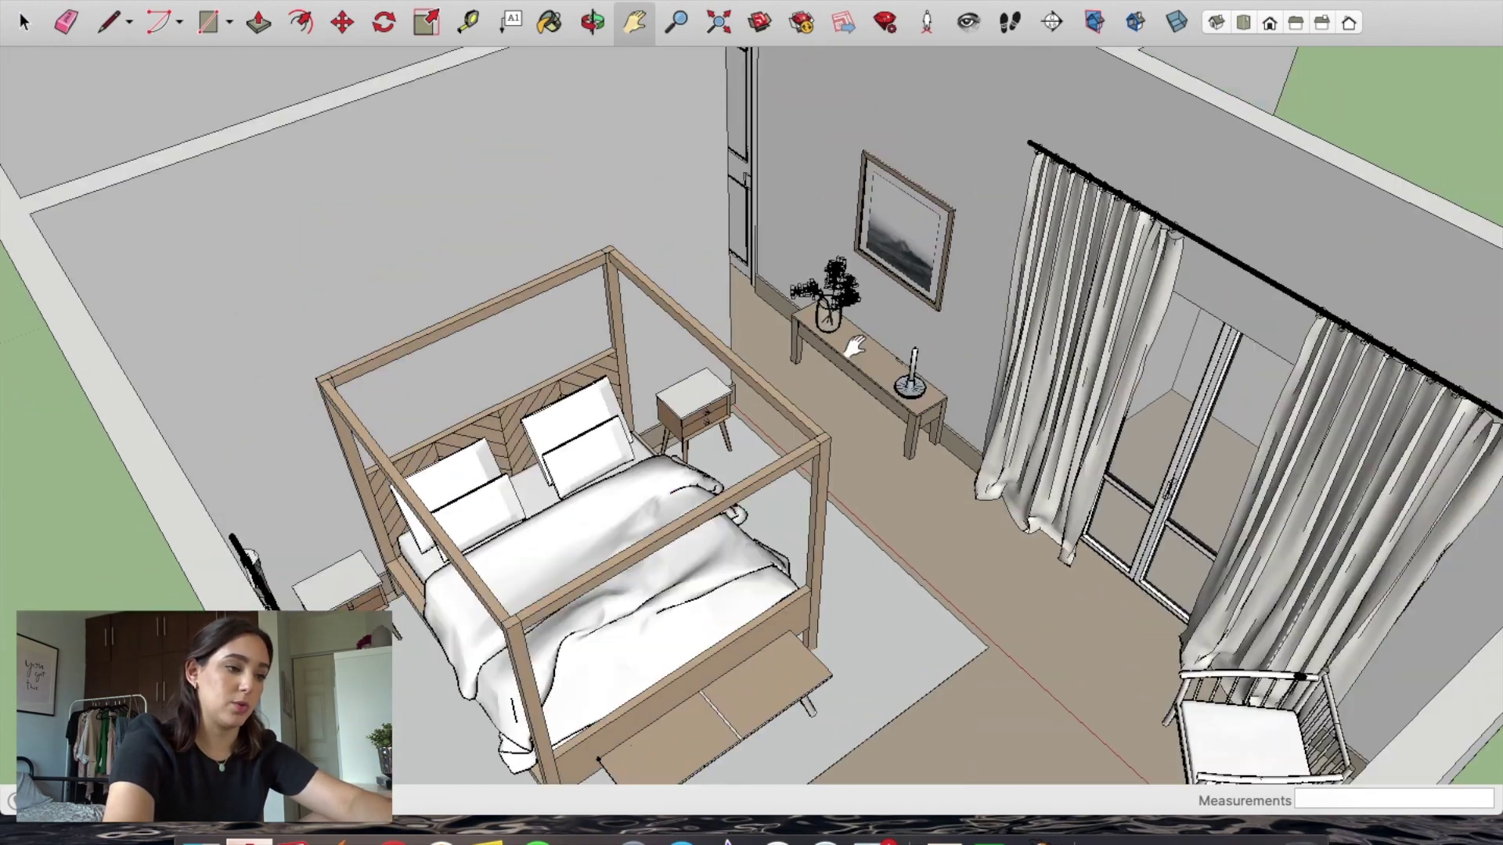
pyautogui.scroll(3, 704, 313)
pyautogui.press('space')
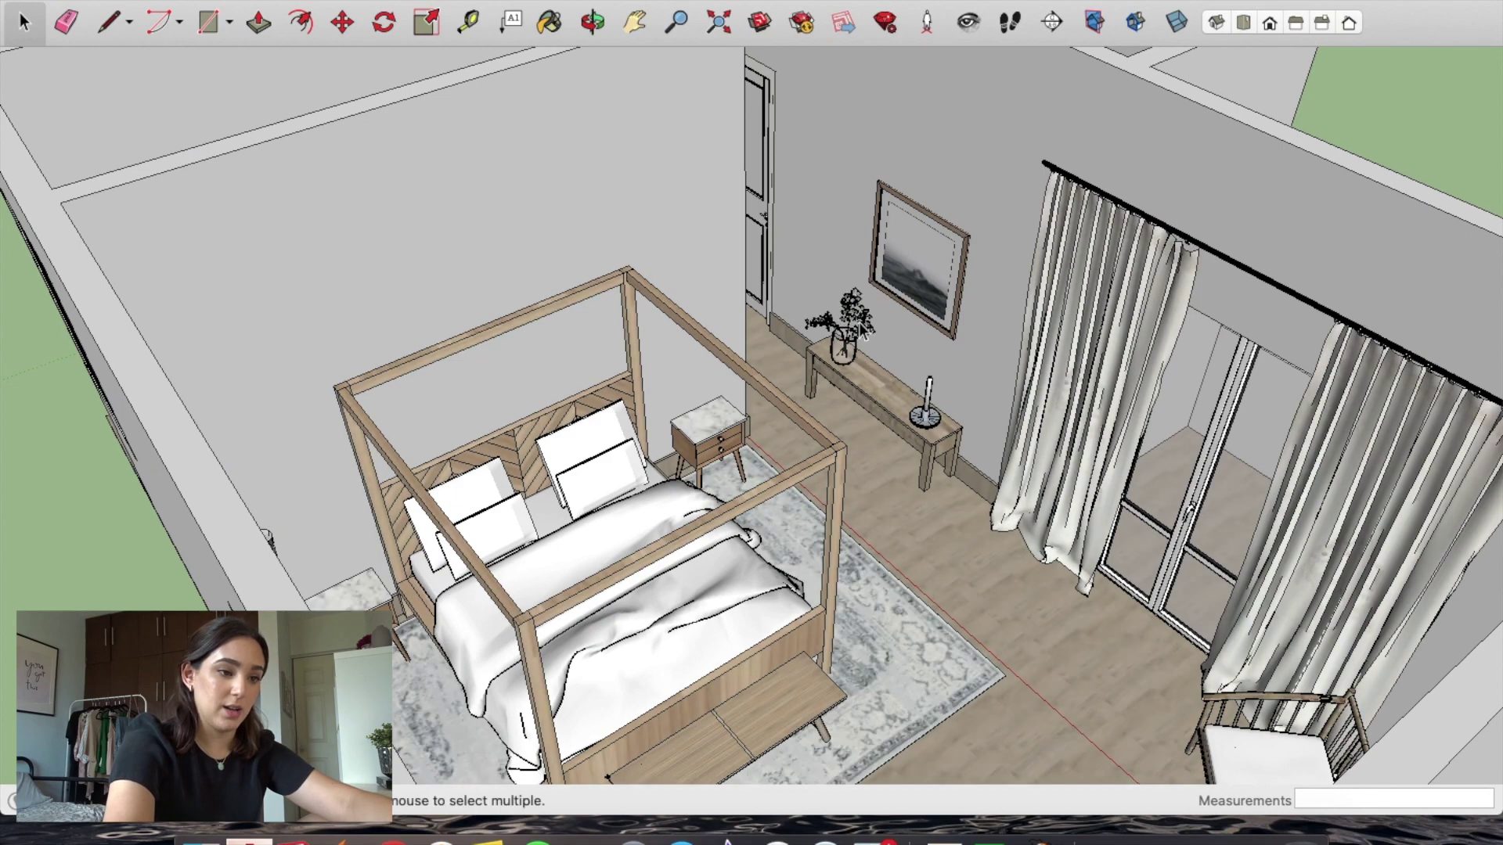
pyautogui.scroll(-3, 853, 317)
pyautogui.scroll(3, 859, 332)
pyautogui.moveTo(883, 379); pyautogui.dragTo(873, 364, button='middle')
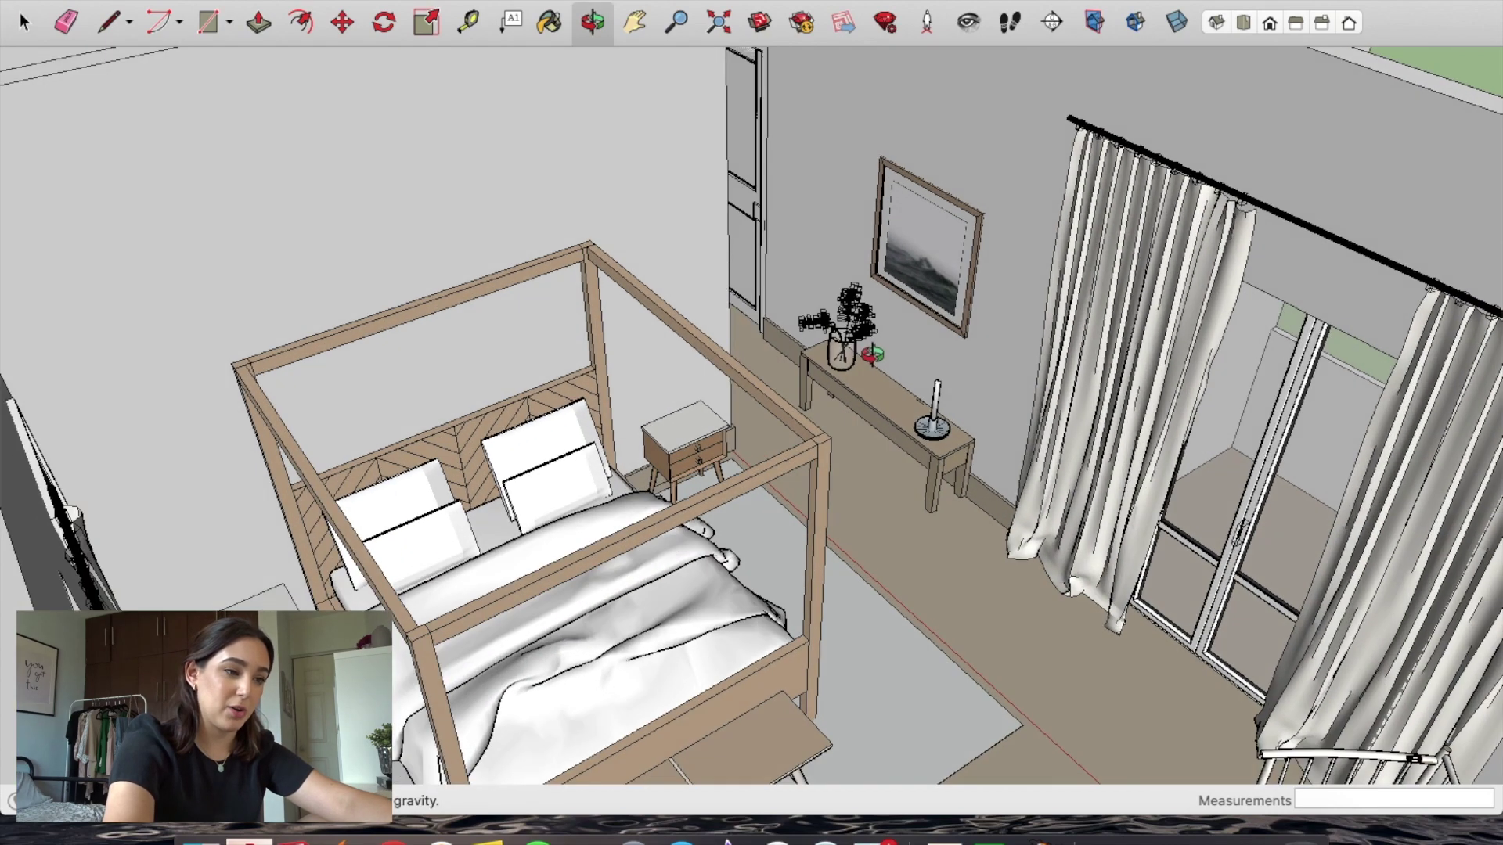
pyautogui.scroll(-2, 799, 412)
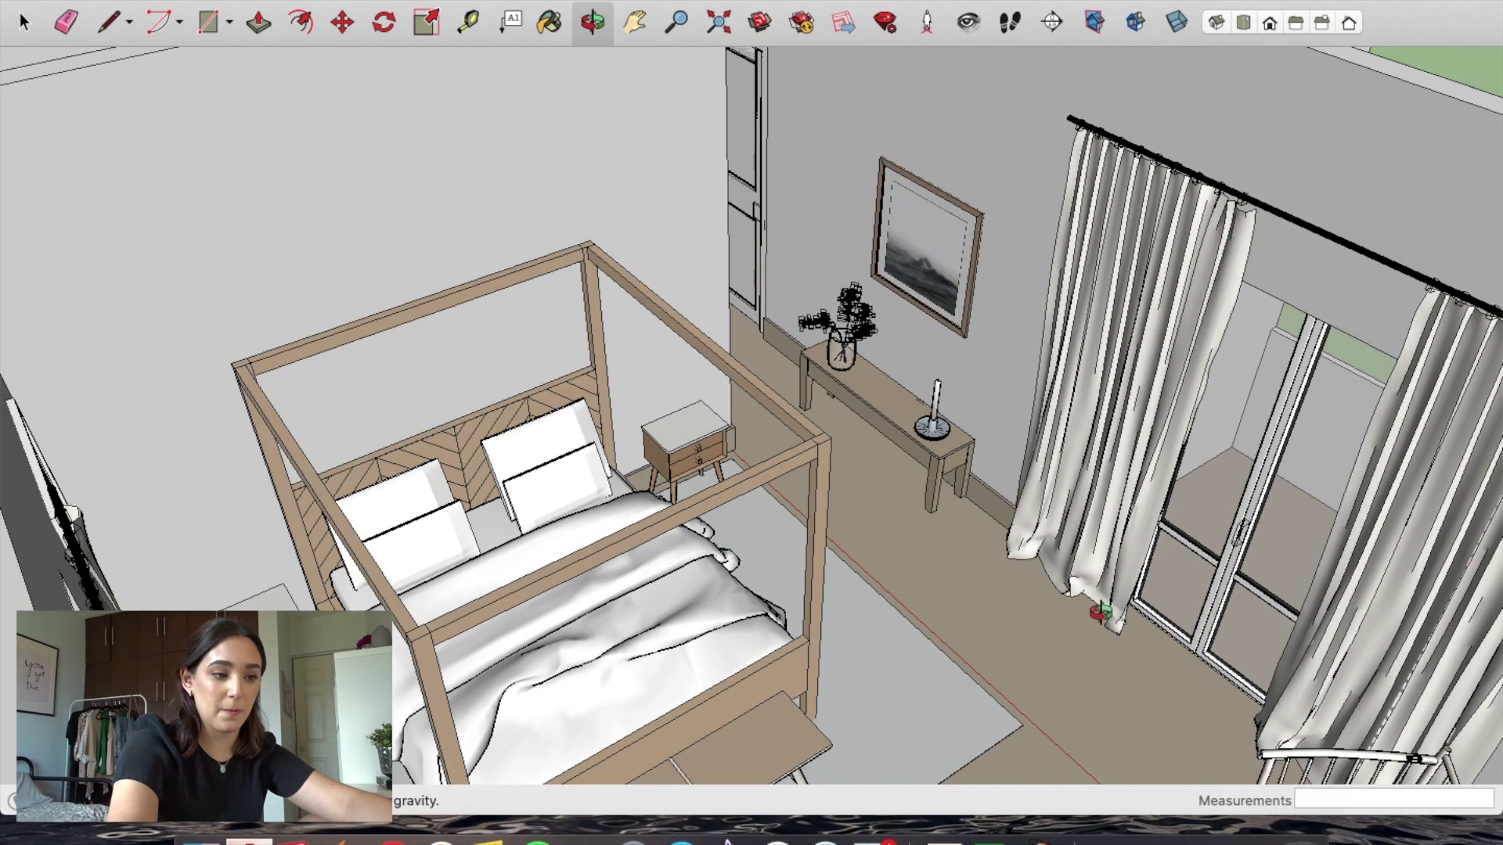
pyautogui.moveTo(798, 413); pyautogui.dragTo(1231, 364, button='middle')
pyautogui.scroll(3, 1231, 363)
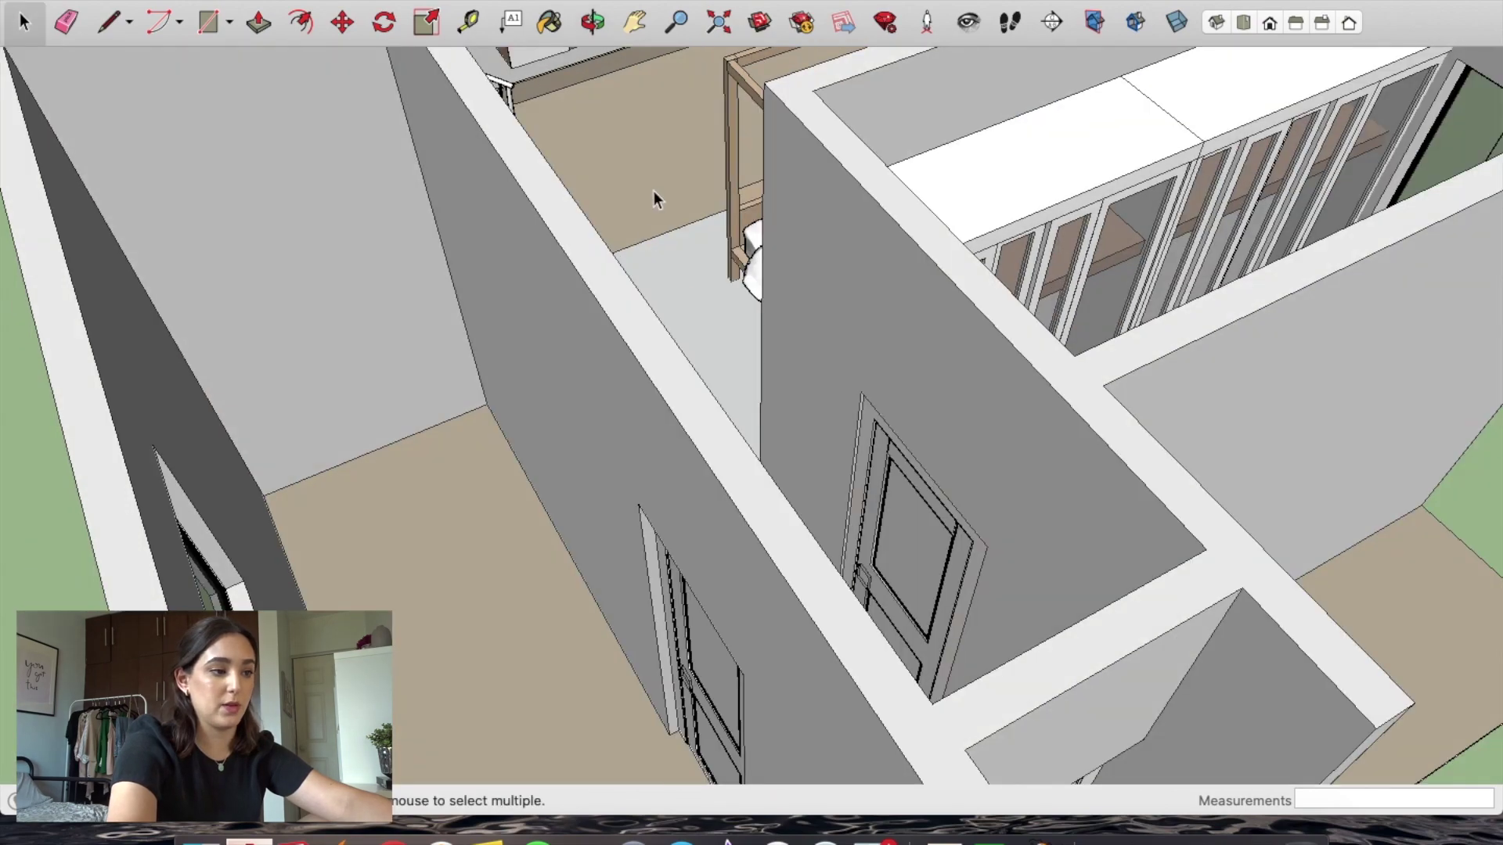
pyautogui.scroll(-3, 633, 191)
pyautogui.moveTo(633, 191)
pyautogui.mouseDown(button='middle')
pyautogui.moveTo(618, 504)
pyautogui.moveTo(659, 459)
pyautogui.mouseUp(button='middle')
pyautogui.scroll(2, 618, 503)
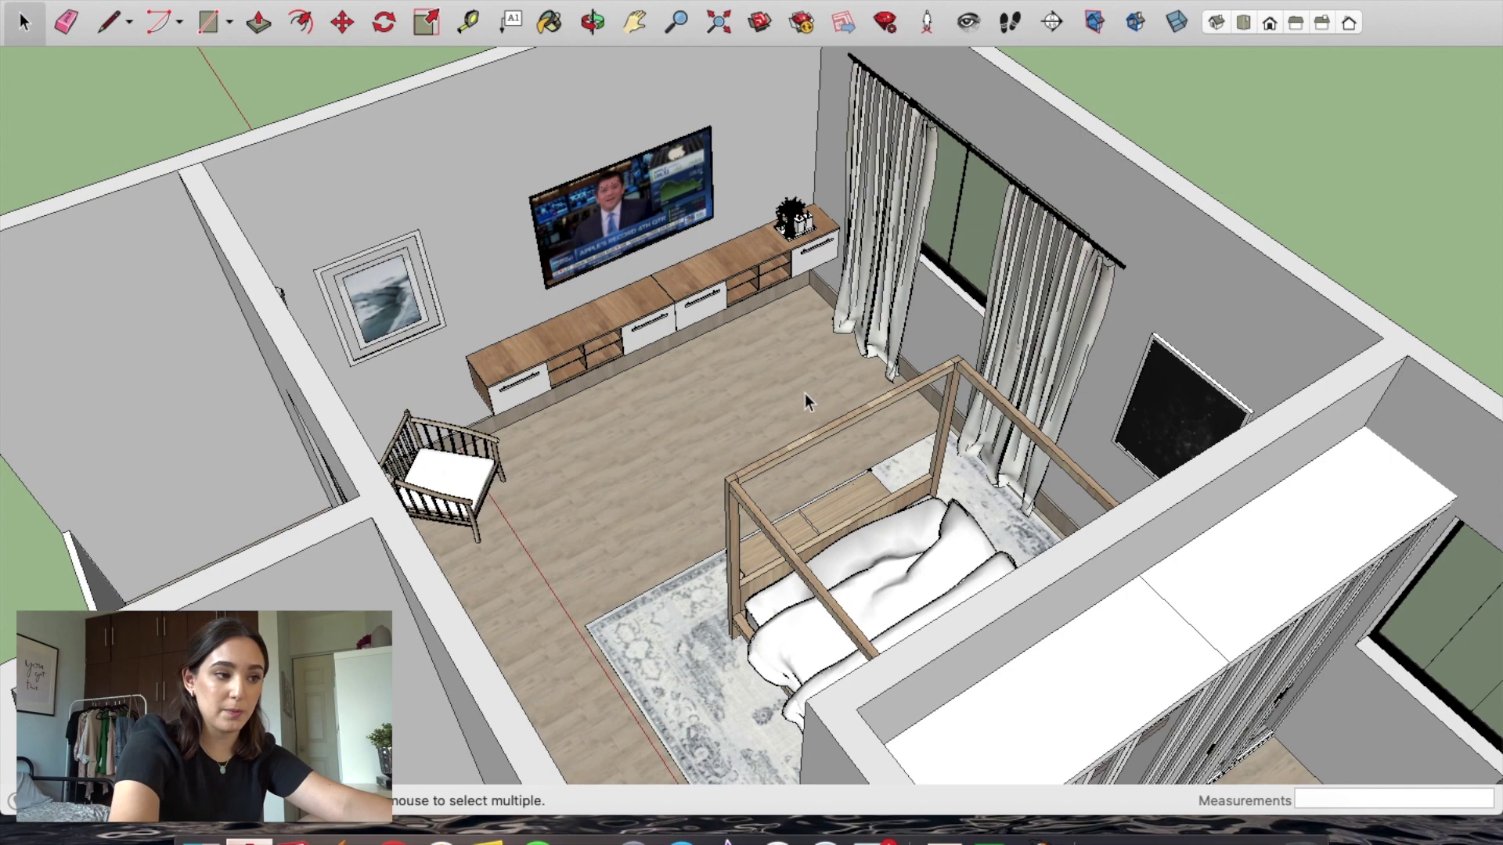
pyautogui.moveTo(879, 210)
pyautogui.mouseDown()
pyautogui.moveTo(805, 376)
pyautogui.moveTo(823, 252)
pyautogui.moveTo(992, 55)
pyautogui.mouseUp()
pyautogui.press('h')
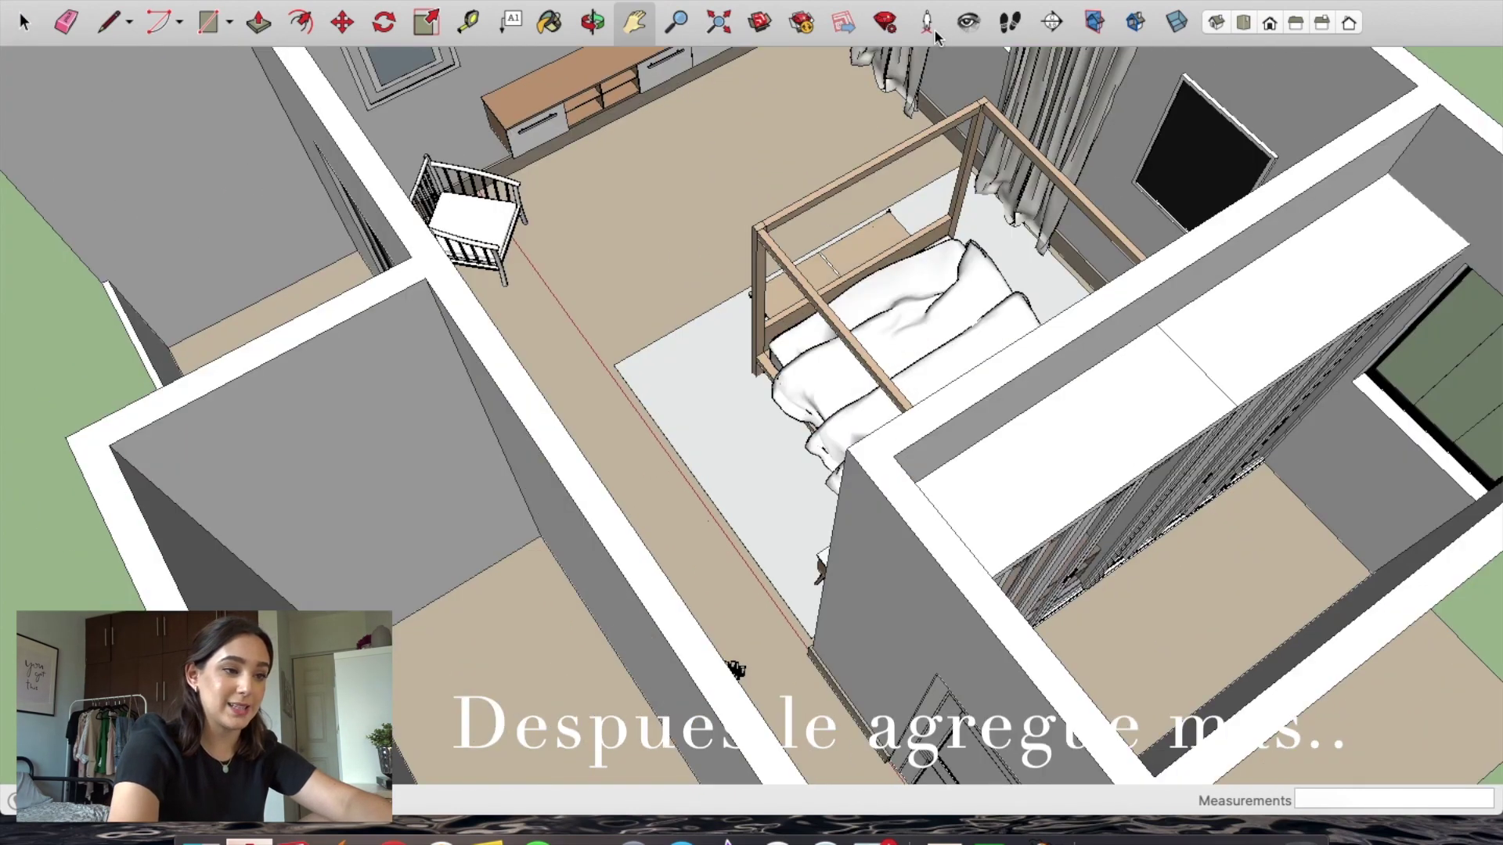
# Step: Position the camera at eye height in the bedroom and look from the bed toward the TV wall
pyautogui.click(932, 30)
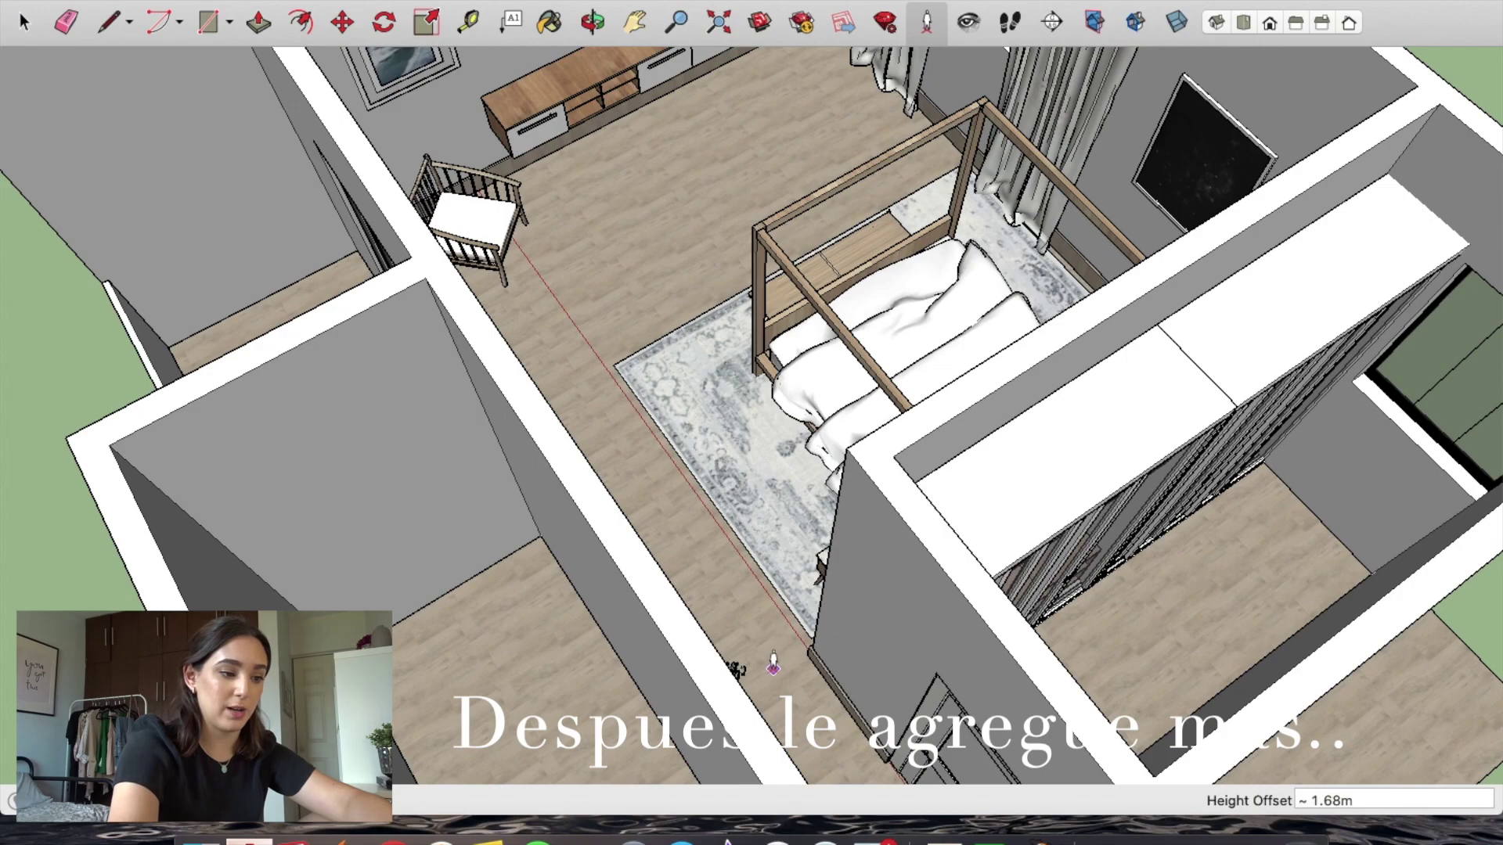
pyautogui.click(775, 664)
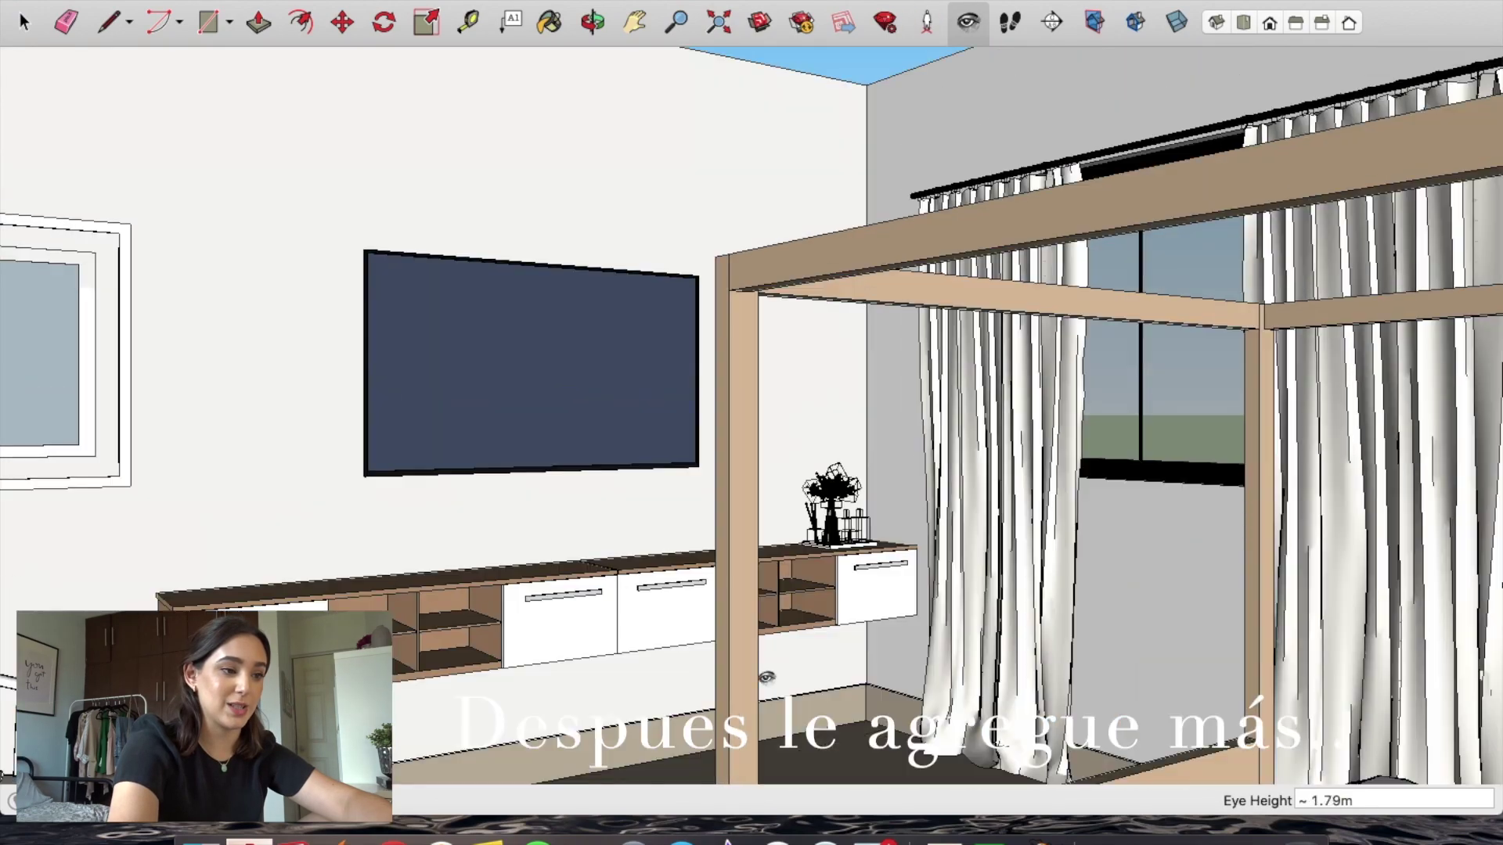
pyautogui.moveTo(789, 414)
pyautogui.mouseDown()
pyautogui.moveTo(956, 513)
pyautogui.moveTo(963, 536)
pyautogui.moveTo(526, 522)
pyautogui.moveTo(563, 518)
pyautogui.mouseUp()
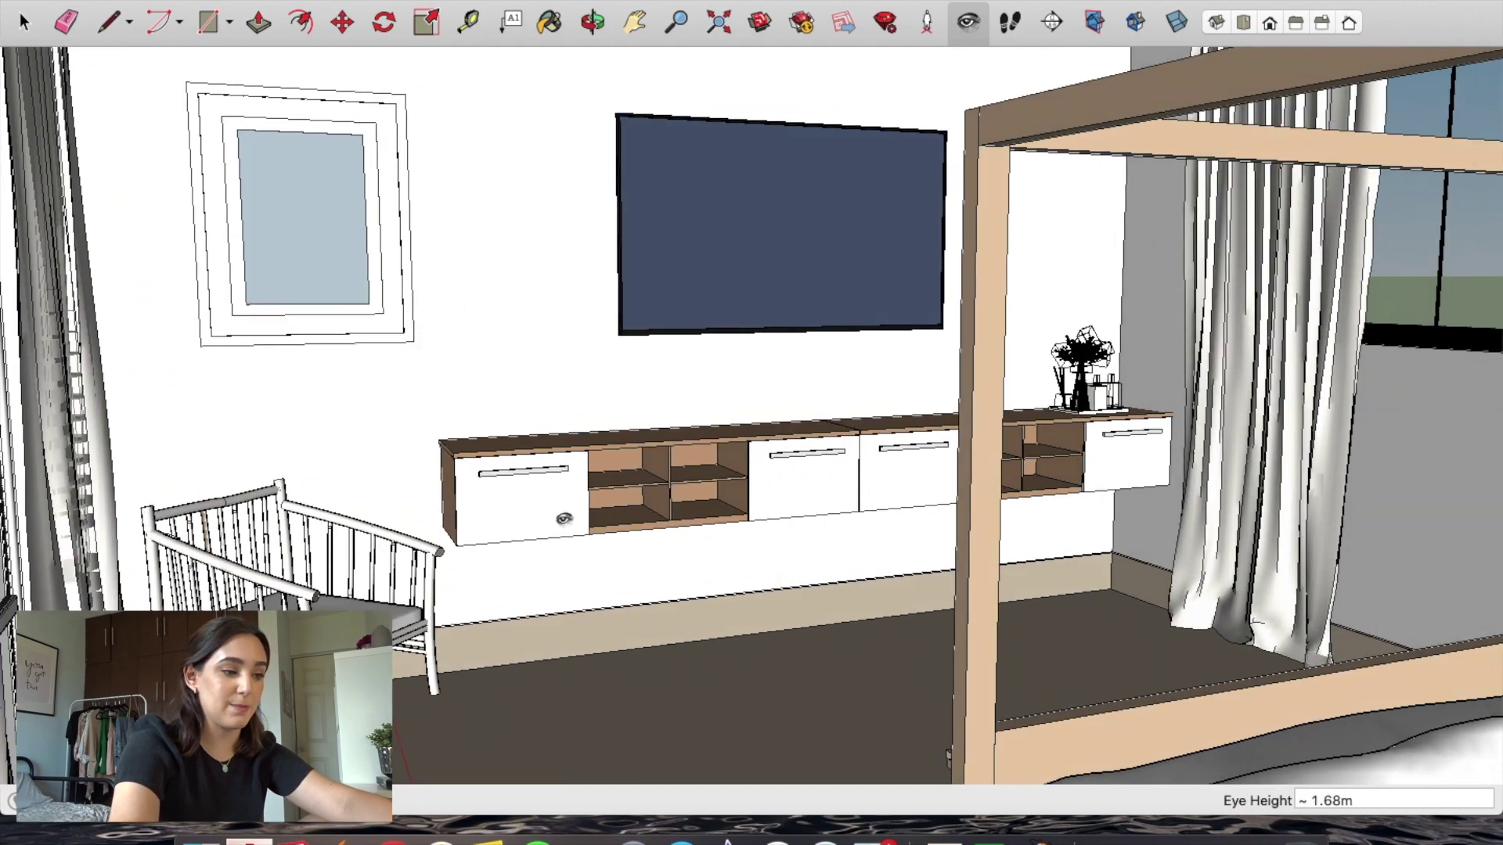